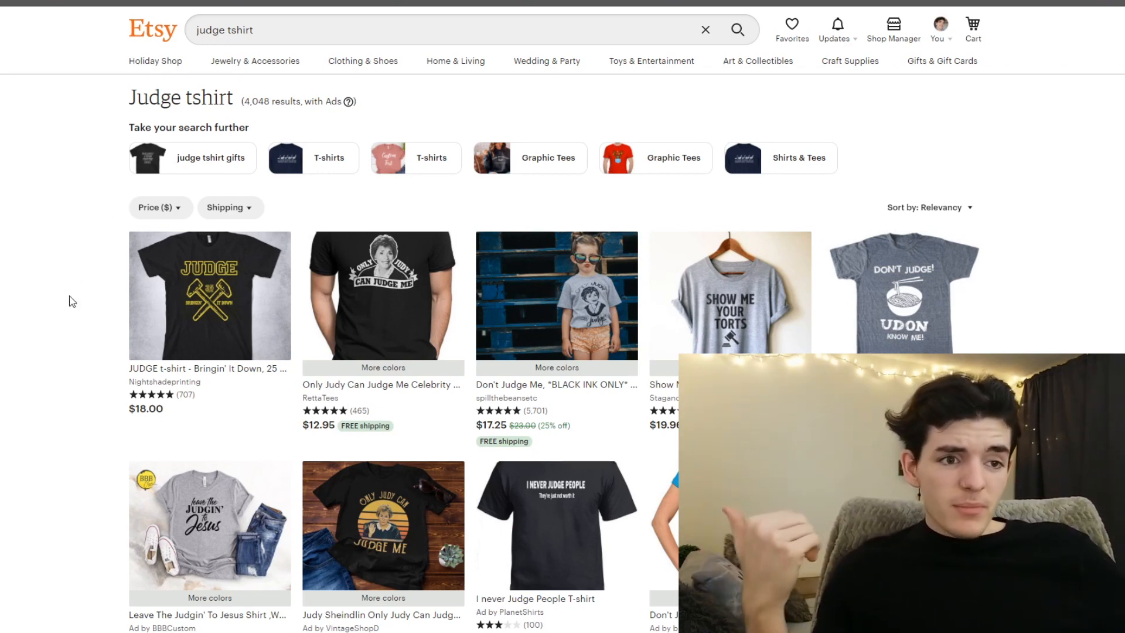
- Browse the Etsy search results for judge t-shirts to examine the existing designs and their reviews
{"action": "scroll", "coordinate": [72, 301], "scroll_direction": "down", "scroll_amount": 1}
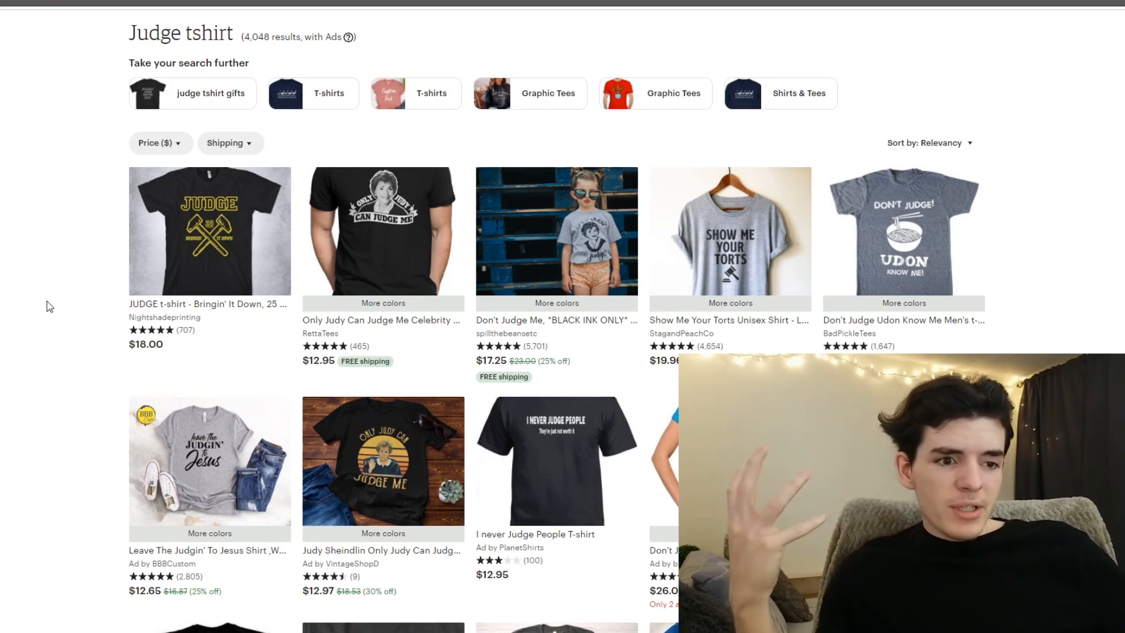
{"action": "scroll", "coordinate": [48, 305], "scroll_direction": "down", "scroll_amount": 1}
{"action": "scroll", "coordinate": [47, 302], "scroll_direction": "down", "scroll_amount": 1}
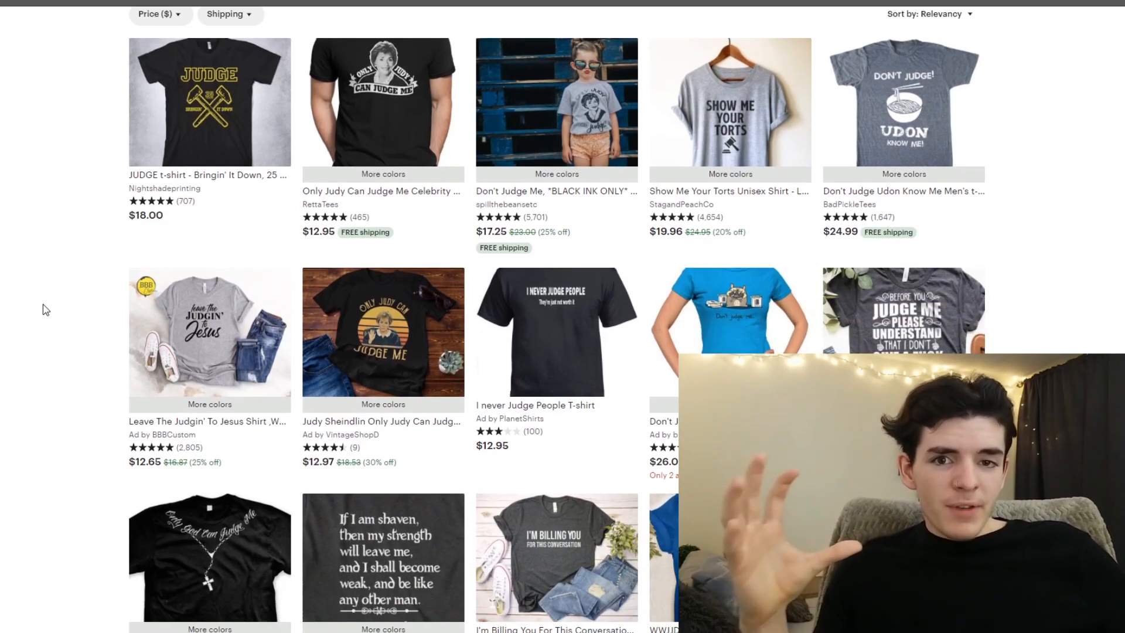
{"action": "scroll", "coordinate": [42, 309], "scroll_direction": "down", "scroll_amount": 1}
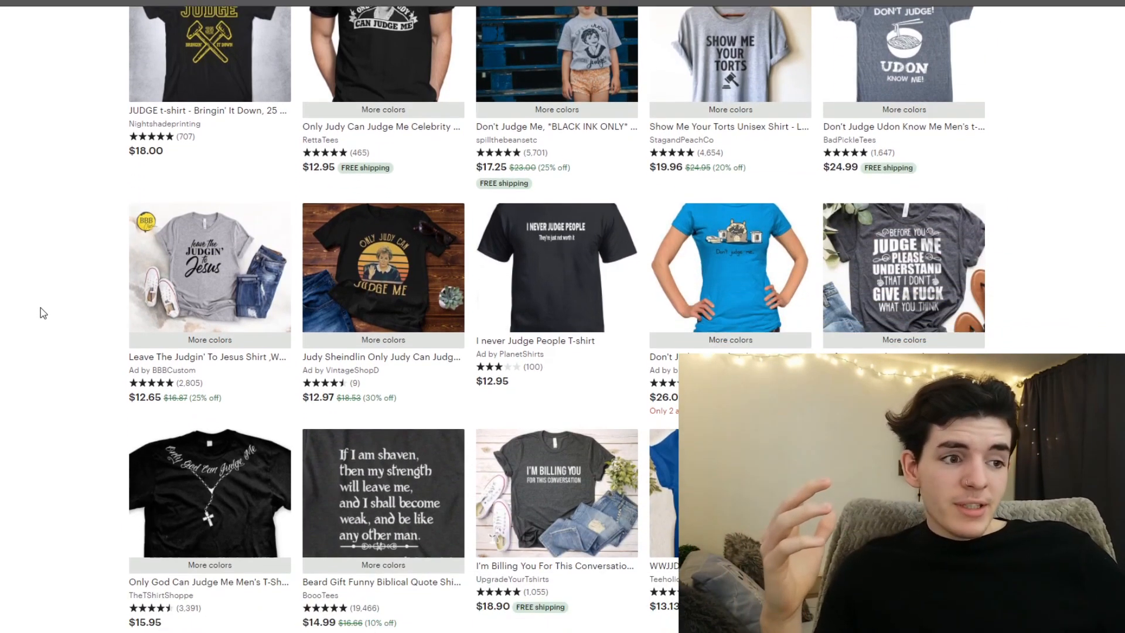
{"action": "scroll", "coordinate": [43, 308], "scroll_direction": "up", "scroll_amount": 3}
{"action": "scroll", "coordinate": [52, 311], "scroll_direction": "down", "scroll_amount": 5}
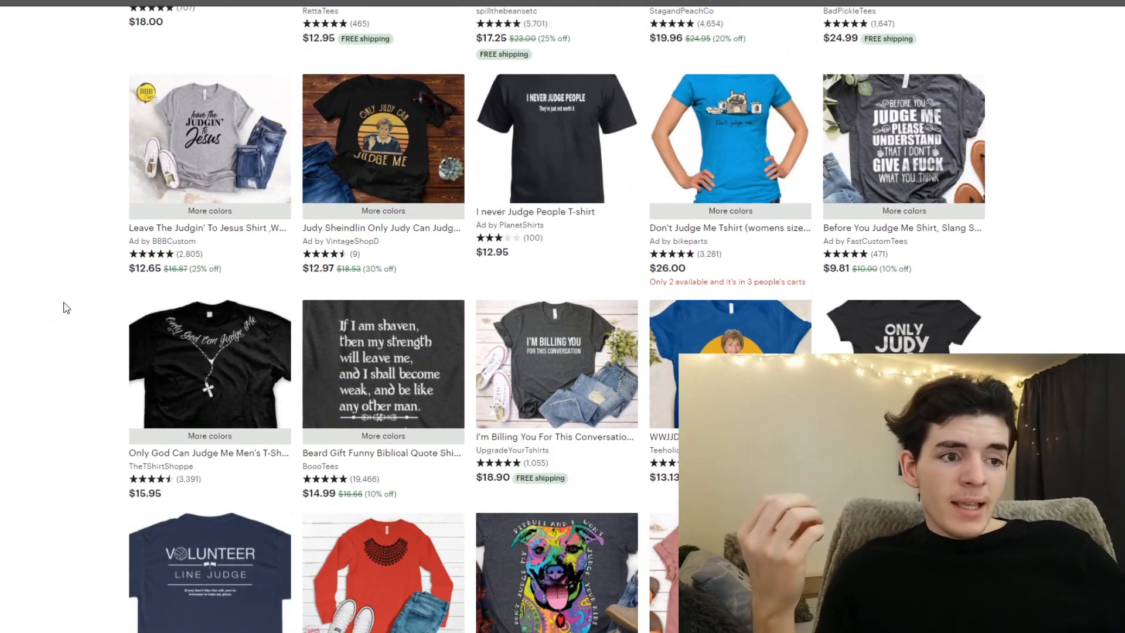
{"action": "scroll", "coordinate": [549, 354], "scroll_direction": "down", "scroll_amount": 1}
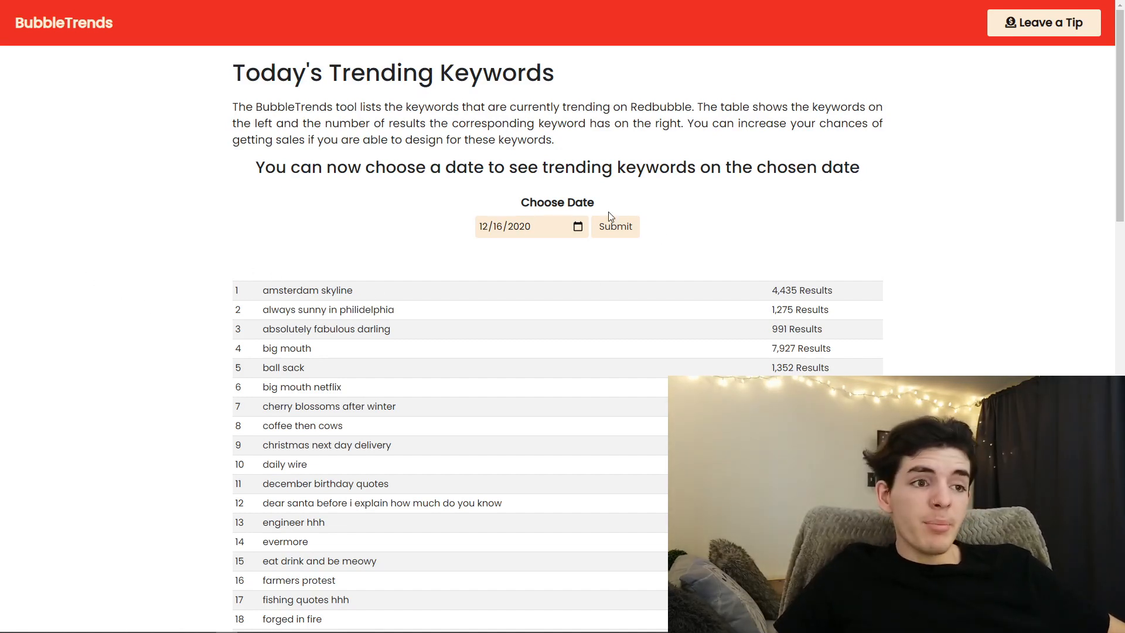
- Switch to BubbleTrends and load the trending Redbubble keywords for 12/16/2020
{"action": "left_click", "coordinate": [577, 226]}
{"action": "left_click", "coordinate": [581, 390]}
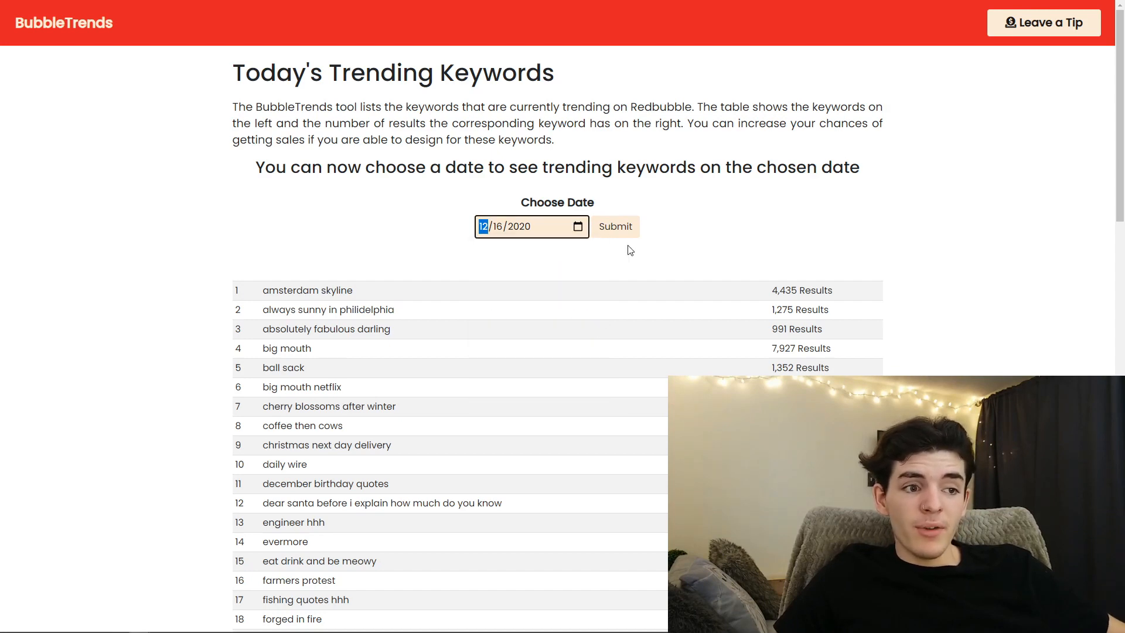
{"action": "left_click", "coordinate": [615, 228]}
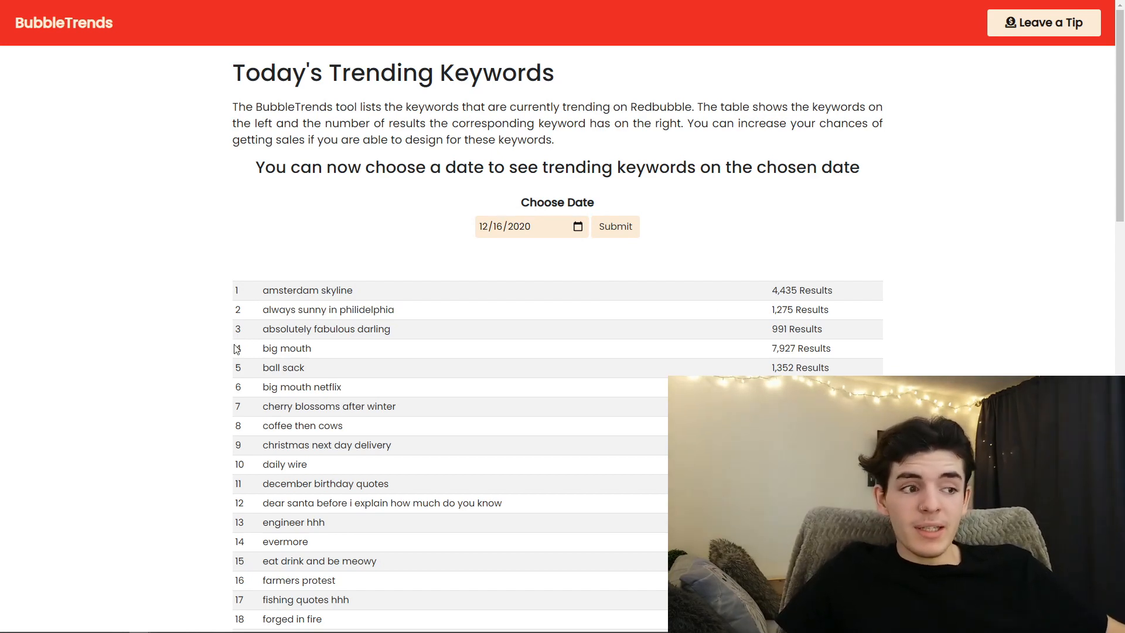
- Examine the result counts of the trending keywords, including "absolutely fabulous darling" and "cherry blossoms after winter"
{"action": "left_click_drag", "start_coordinate": [800, 291], "coordinate": [807, 329]}
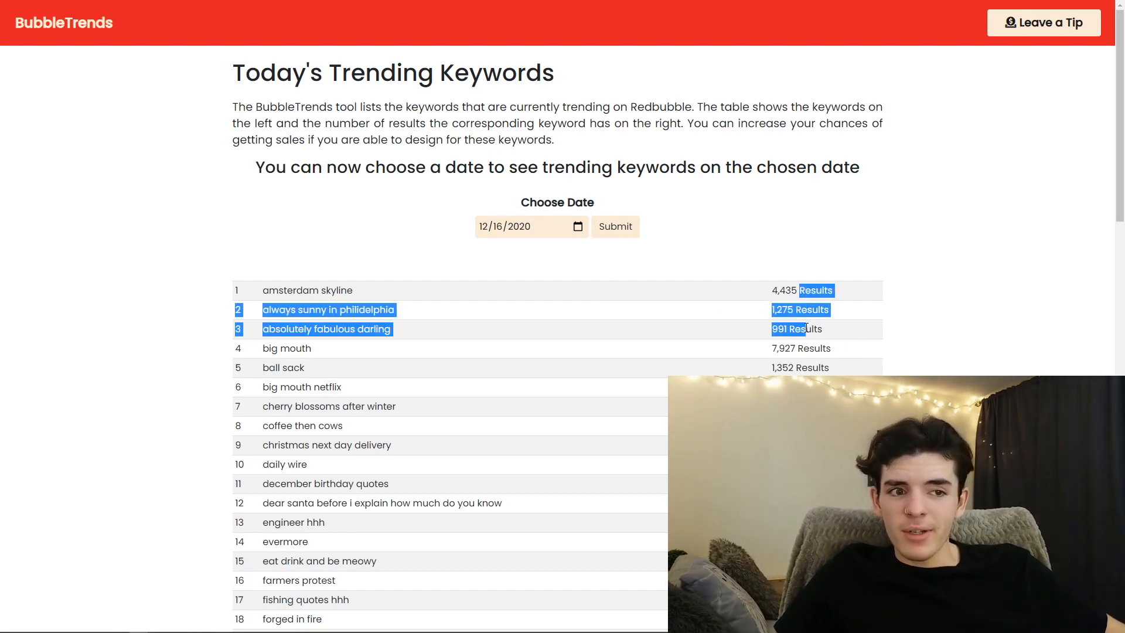
{"action": "left_click", "coordinate": [793, 309]}
{"action": "scroll", "coordinate": [791, 308], "scroll_direction": "down", "scroll_amount": 1}
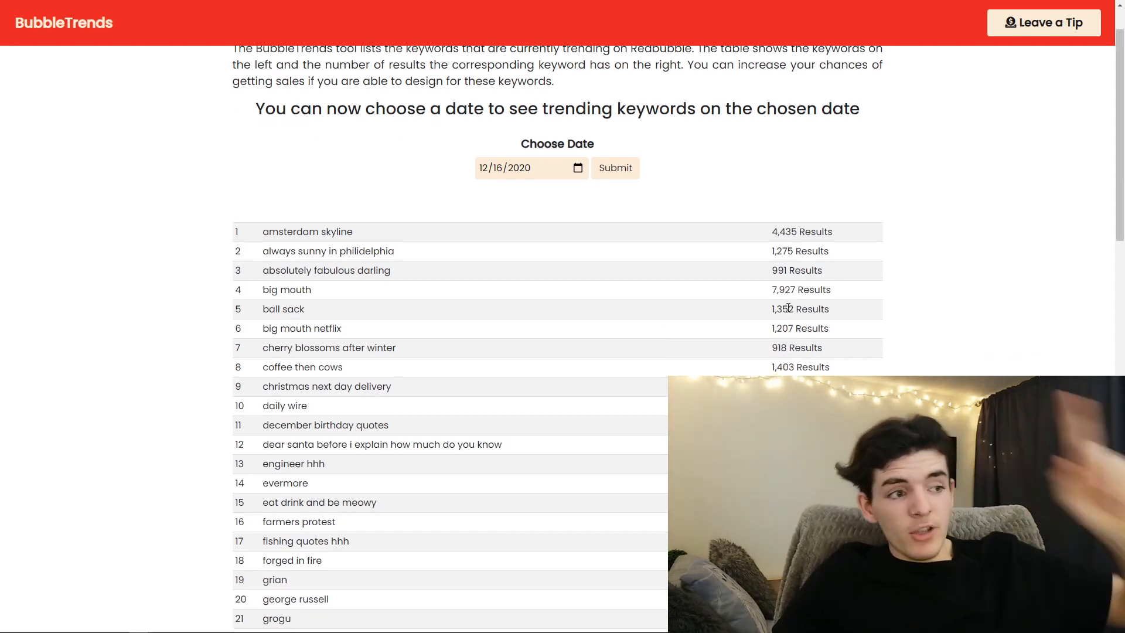
{"action": "left_click_drag", "start_coordinate": [772, 269], "coordinate": [786, 270]}
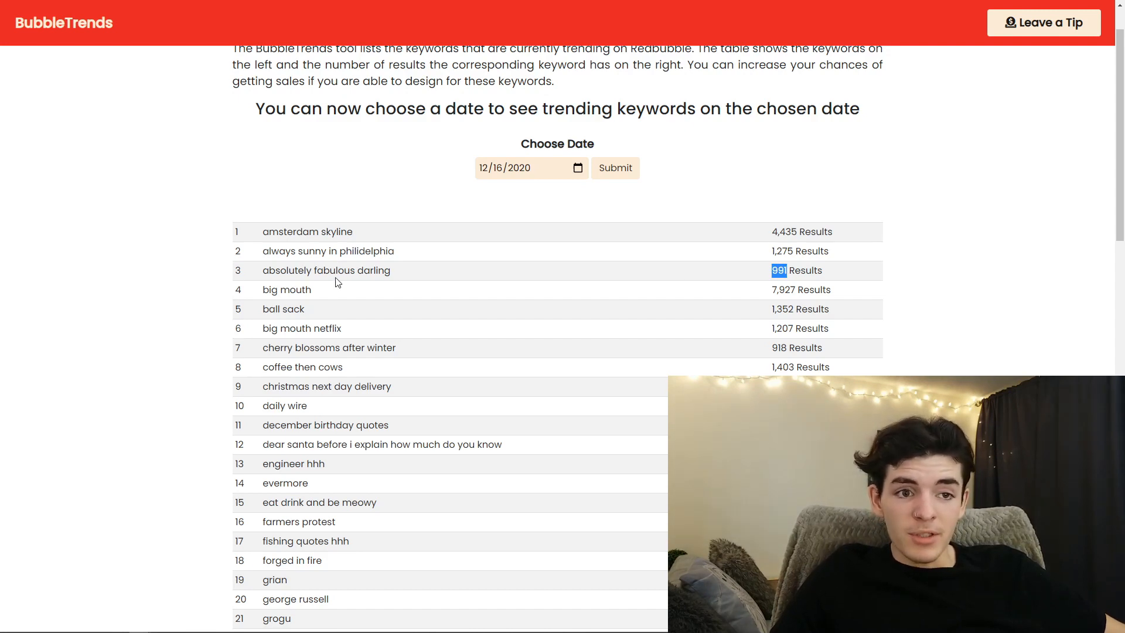
{"action": "scroll", "coordinate": [548, 355], "scroll_direction": "down", "scroll_amount": 1}
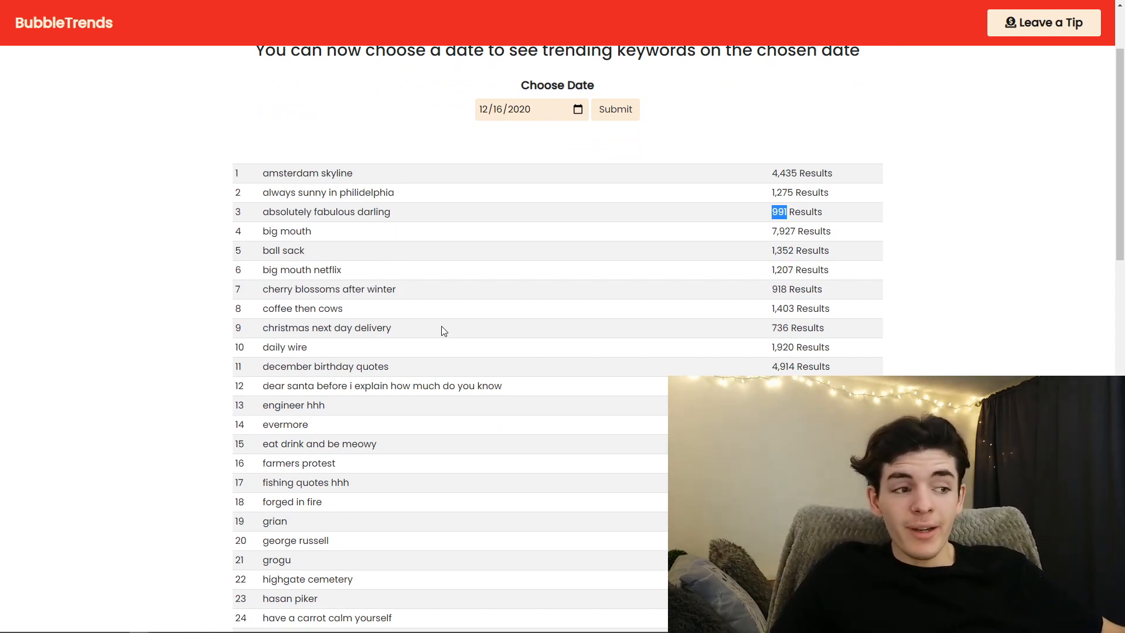
{"action": "double_click", "coordinate": [781, 289]}
{"action": "left_click", "coordinate": [759, 293]}
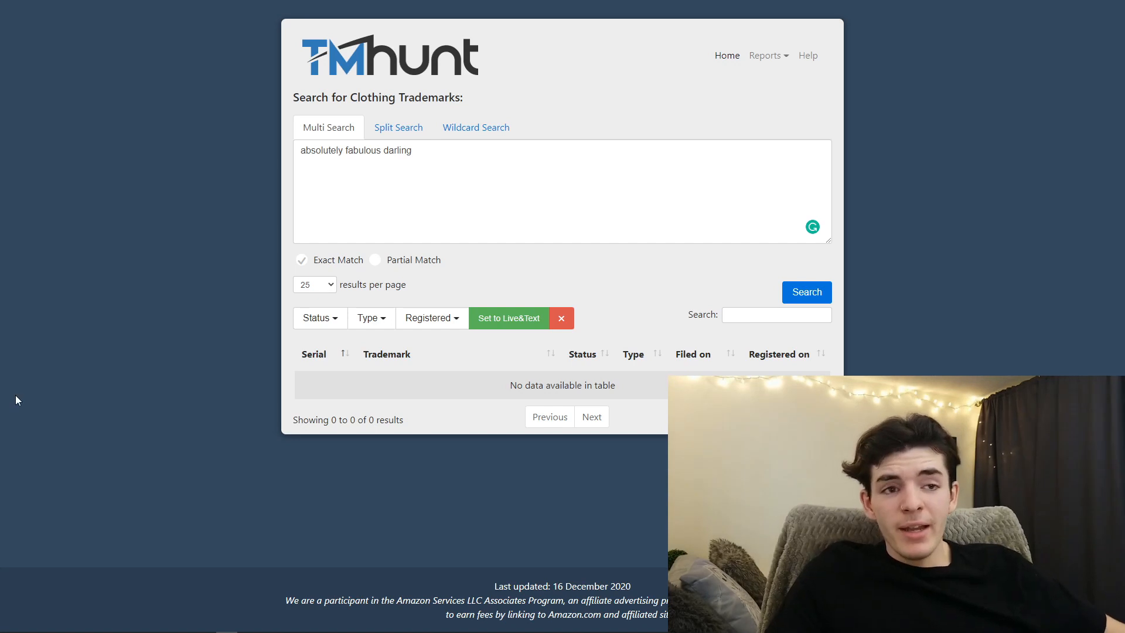
- Check "absolutely fabulous darling" and "just do it" for exact-match clothing trademarks on TMHunt
{"action": "left_click", "coordinate": [435, 154]}
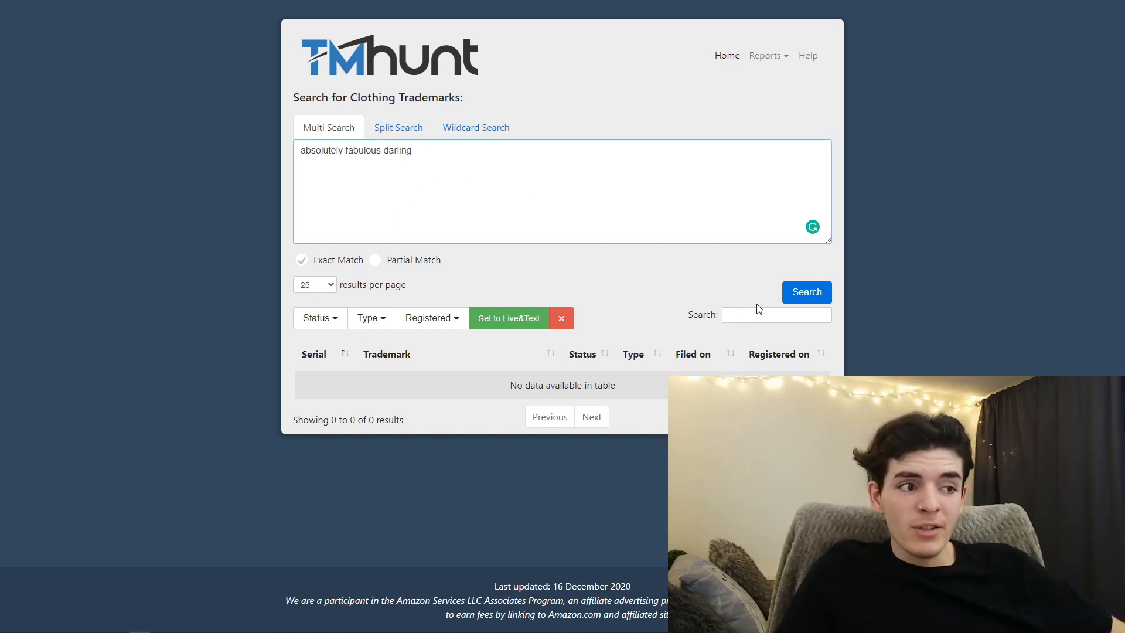
{"action": "left_click", "coordinate": [814, 304]}
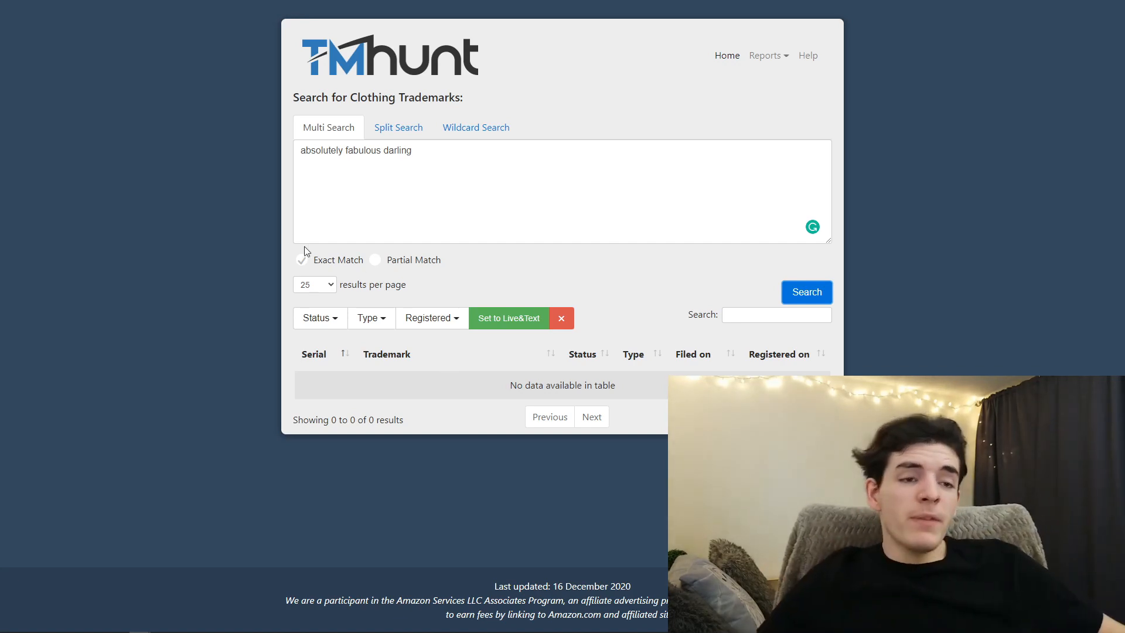
{"action": "left_click_drag", "start_coordinate": [439, 159], "coordinate": [254, 158]}
{"action": "type", "text": "just do it"}
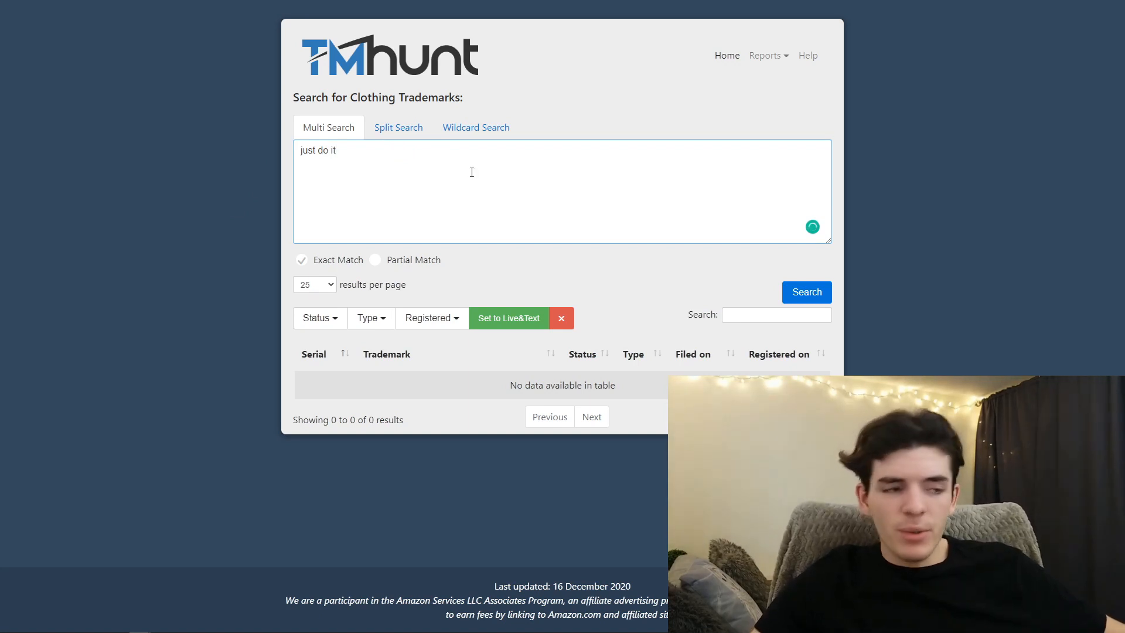
{"action": "left_click", "coordinate": [785, 292]}
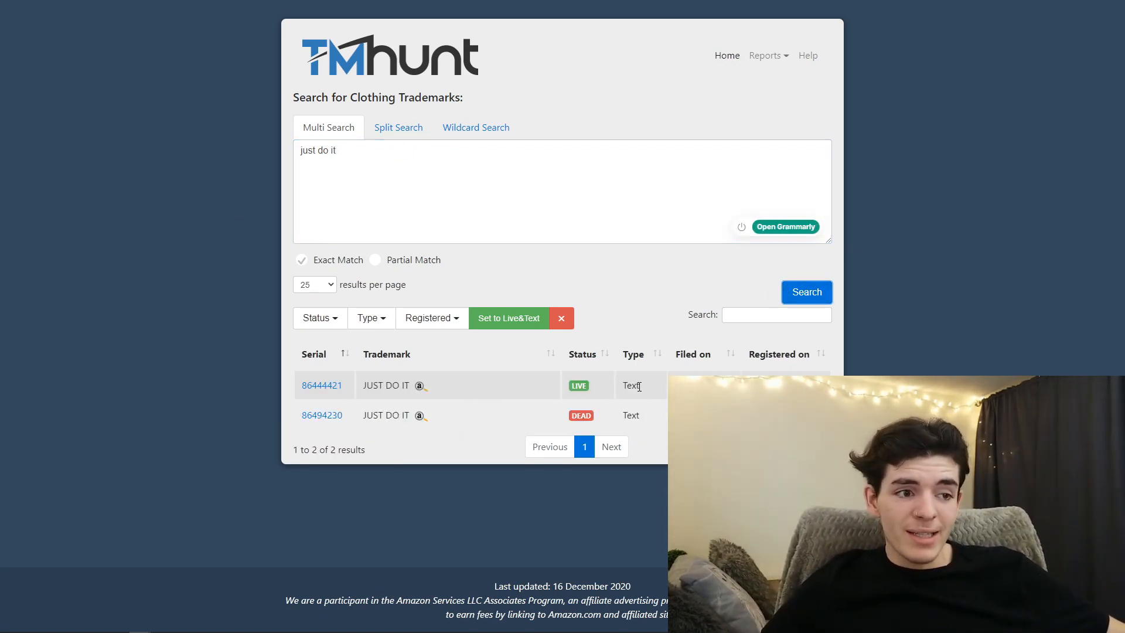
{"action": "left_click_drag", "start_coordinate": [603, 383], "coordinate": [363, 386]}
{"action": "left_click", "coordinate": [452, 390]}
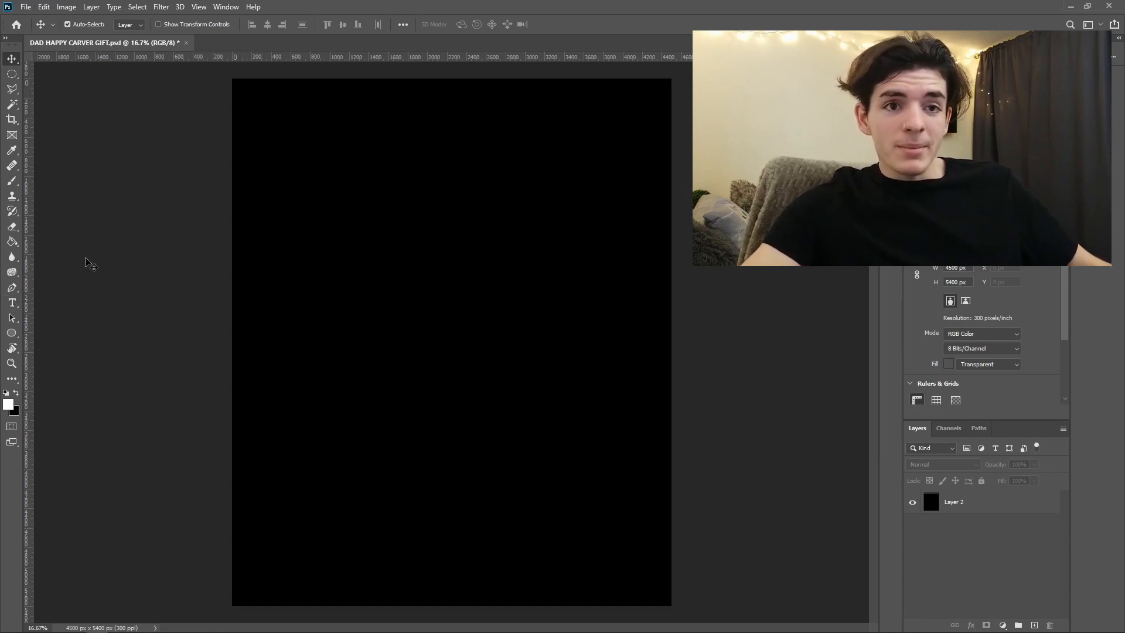
- Switch to Photoshop and add centred white text reading "ABSOLELY" on the upper part of the black canvas
{"action": "left_click", "coordinate": [11, 303]}
{"action": "left_click", "coordinate": [356, 210]}
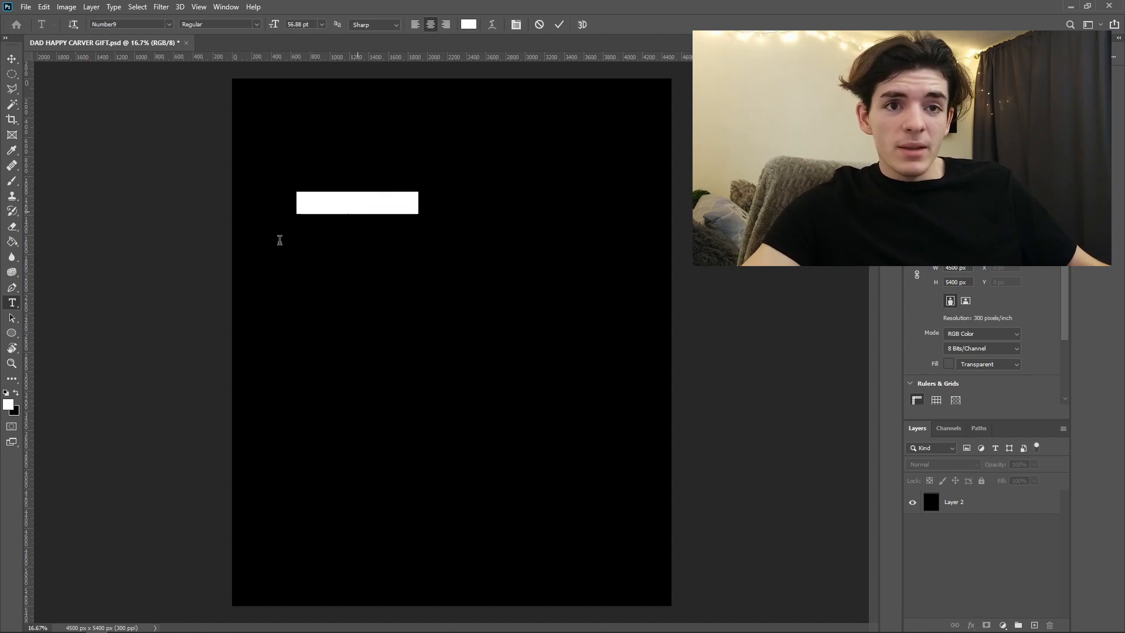
{"action": "type", "text": "ABSOLU"}
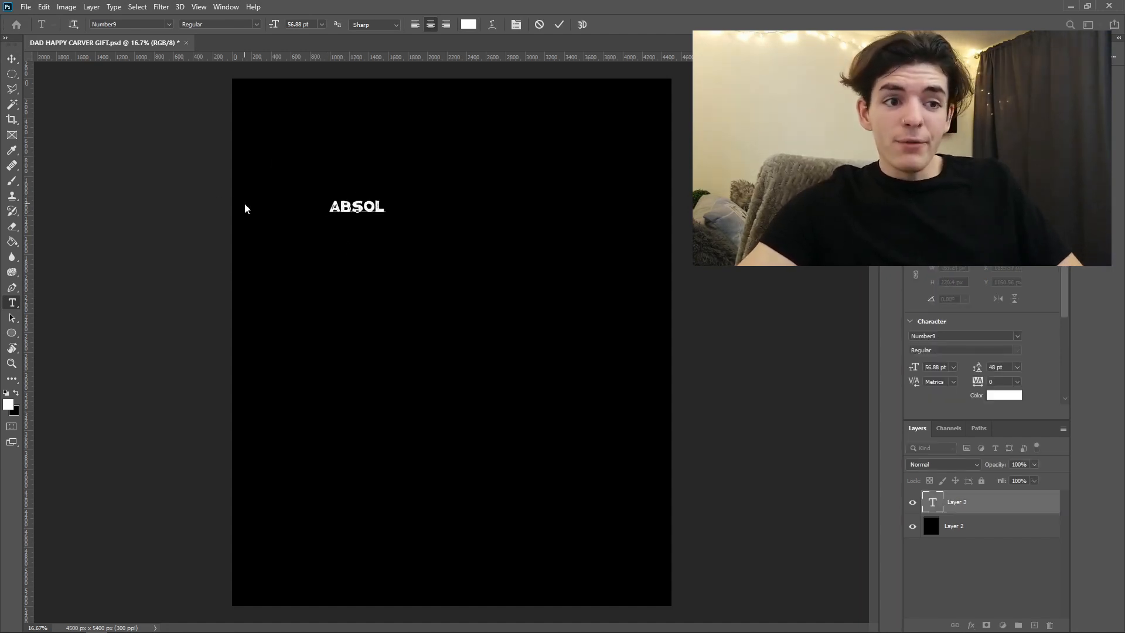
{"action": "key", "text": "BackSpace"}
{"action": "type", "text": "ELY"}
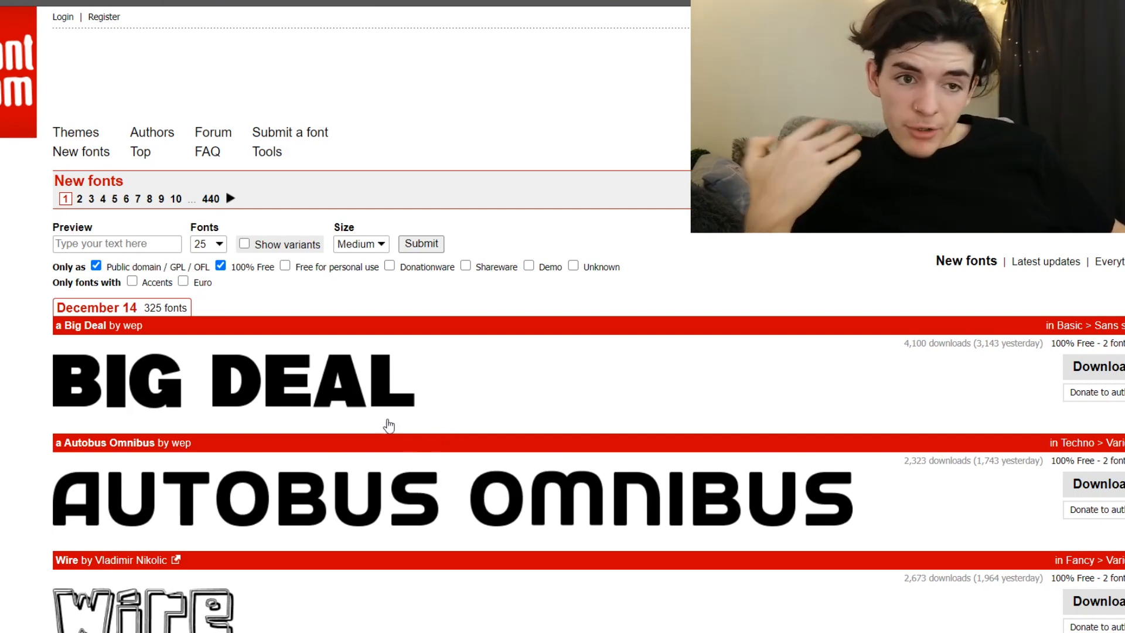
- Filter DaFont's new fonts to public domain and 100% free ones, and browse the list as far as Bolique
{"action": "left_click", "coordinate": [421, 243]}
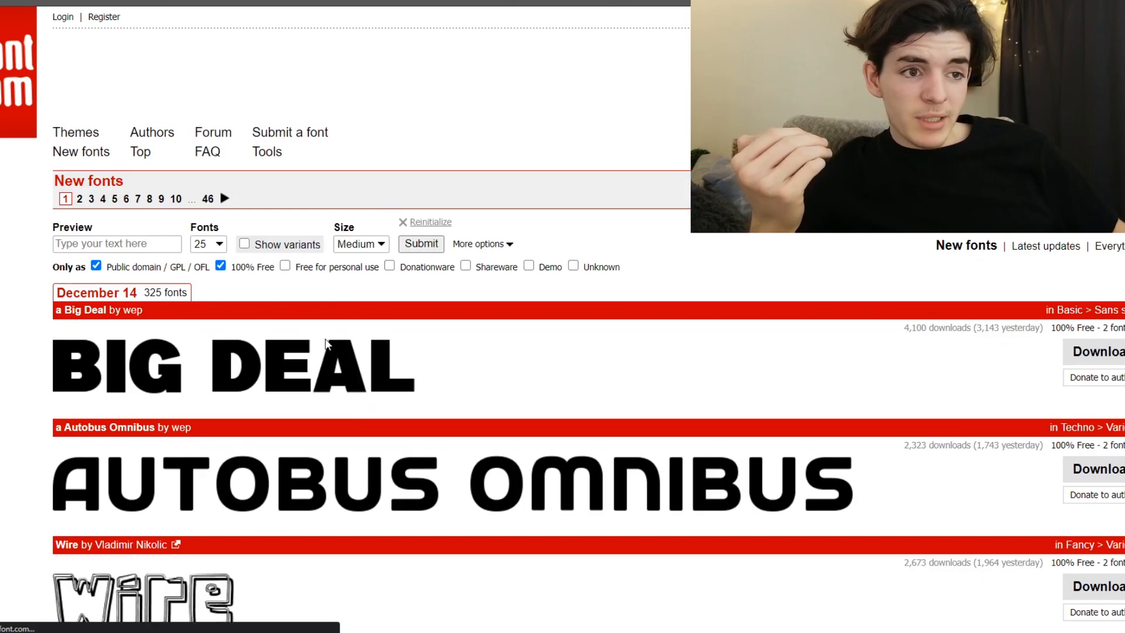
{"action": "scroll", "coordinate": [287, 299], "scroll_direction": "down", "scroll_amount": 2}
{"action": "scroll", "coordinate": [579, 313], "scroll_direction": "down", "scroll_amount": 6}
{"action": "scroll", "coordinate": [578, 313], "scroll_direction": "down", "scroll_amount": 8}
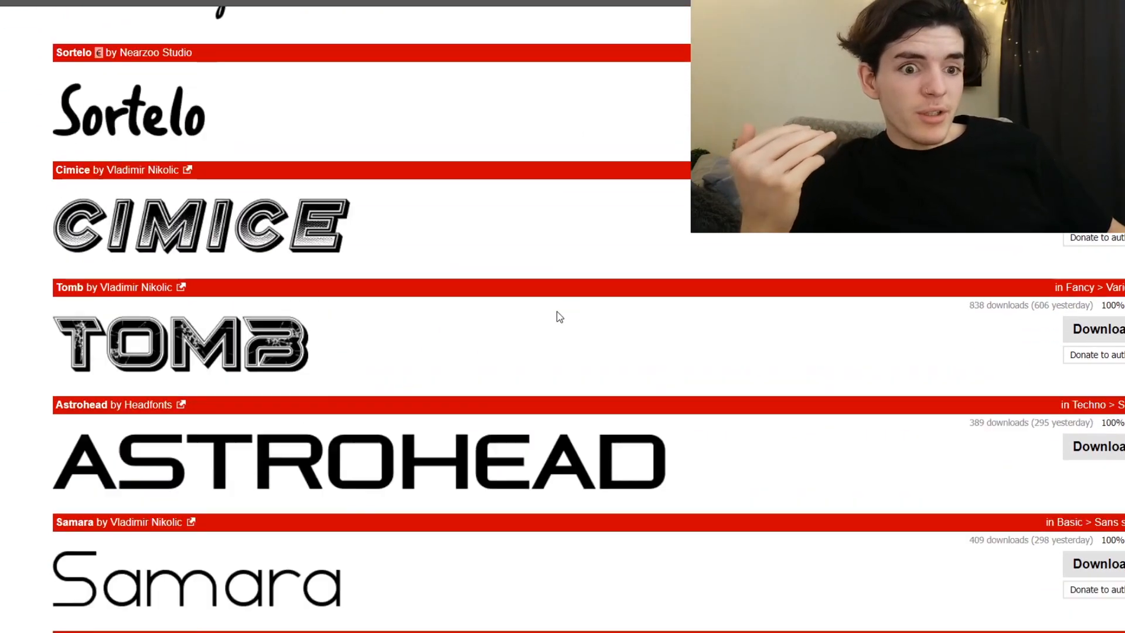
{"action": "scroll", "coordinate": [544, 323], "scroll_direction": "down", "scroll_amount": 9}
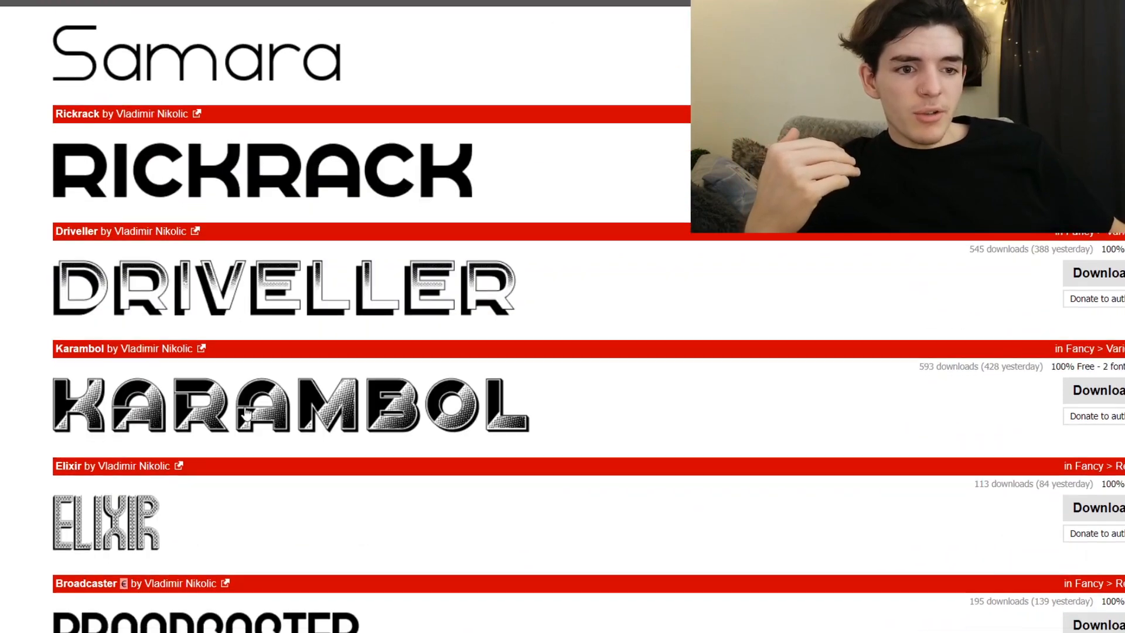
{"action": "scroll", "coordinate": [242, 396], "scroll_direction": "down", "scroll_amount": 4}
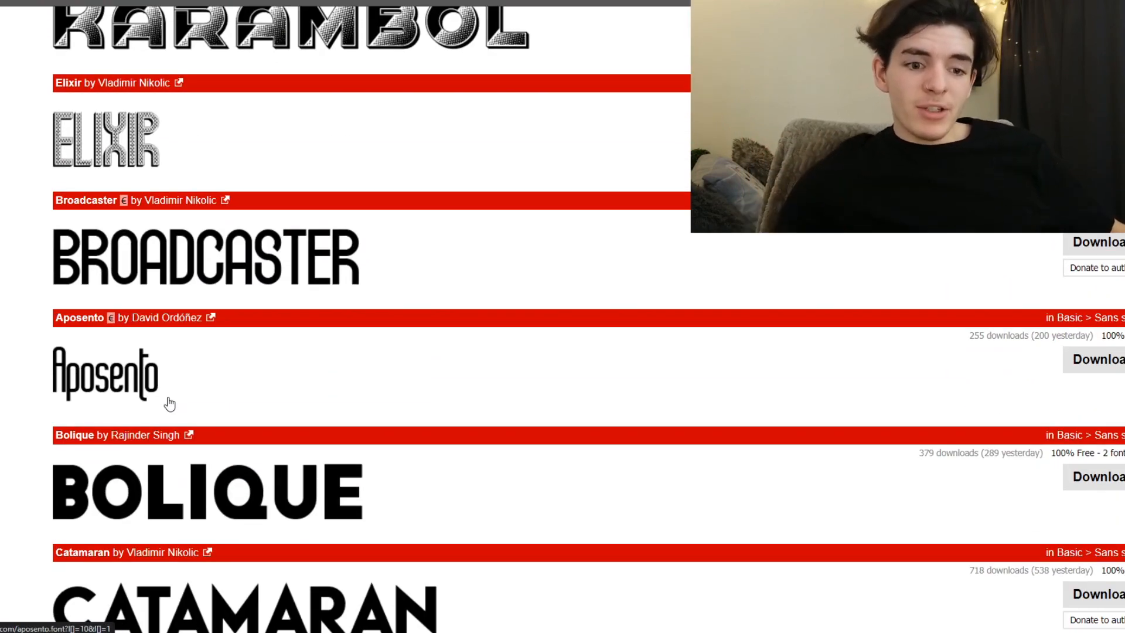
{"action": "scroll", "coordinate": [278, 258], "scroll_direction": "down", "scroll_amount": 4}
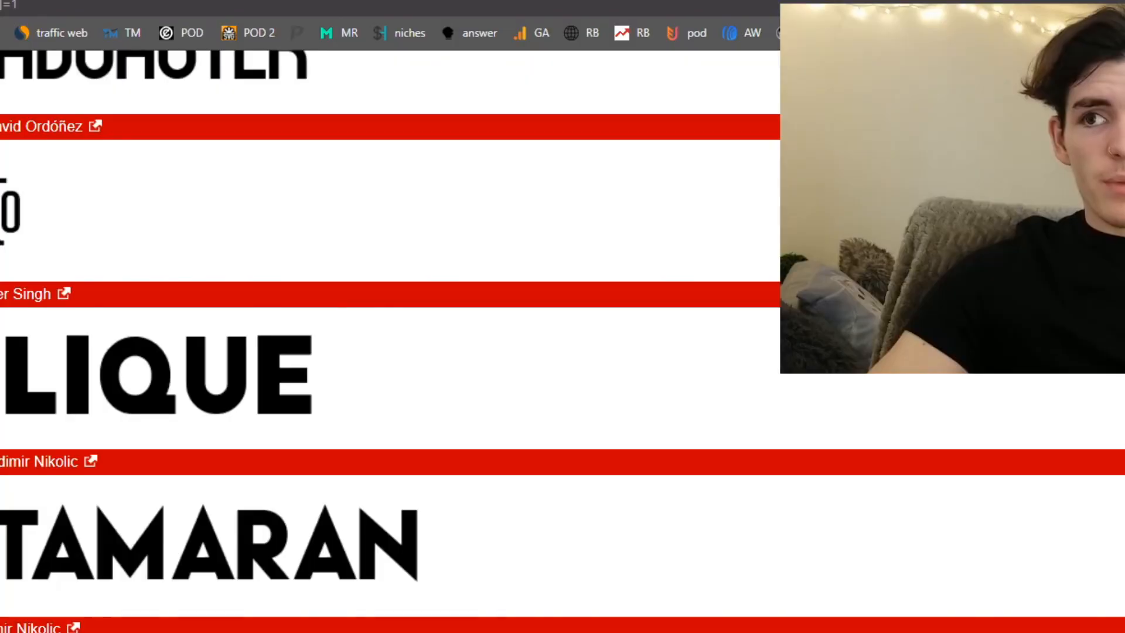
- Open the downloaded bolique archive and install the Bolique OpenType font
{"action": "left_click", "coordinate": [21, 616]}
{"action": "left_click_drag", "start_coordinate": [481, 29], "coordinate": [472, 0]}
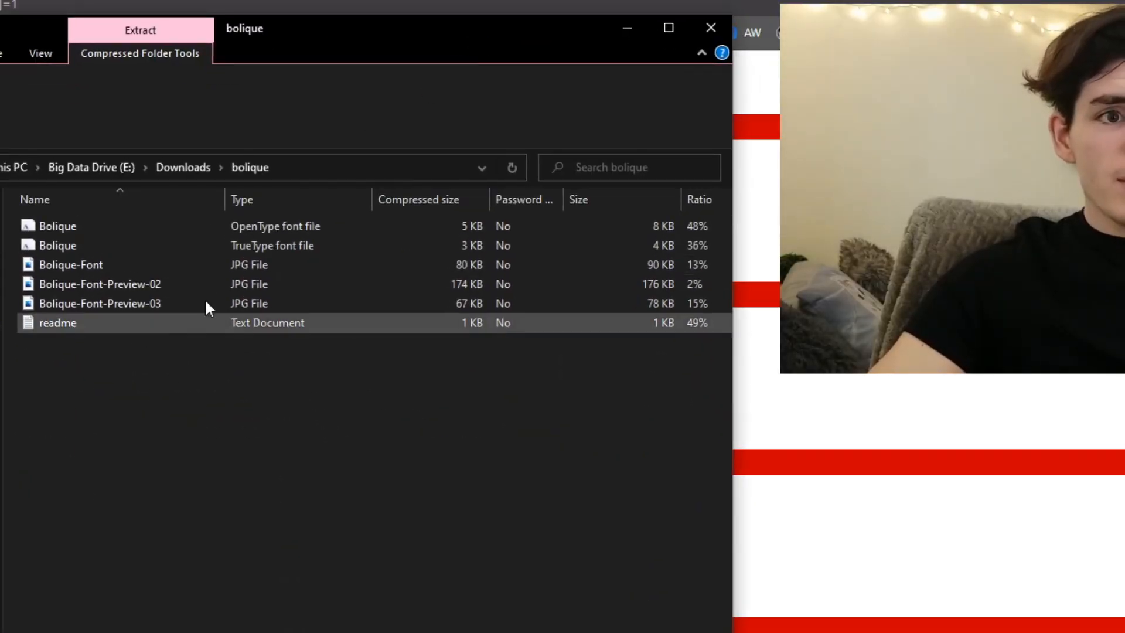
{"action": "double_click", "coordinate": [133, 228]}
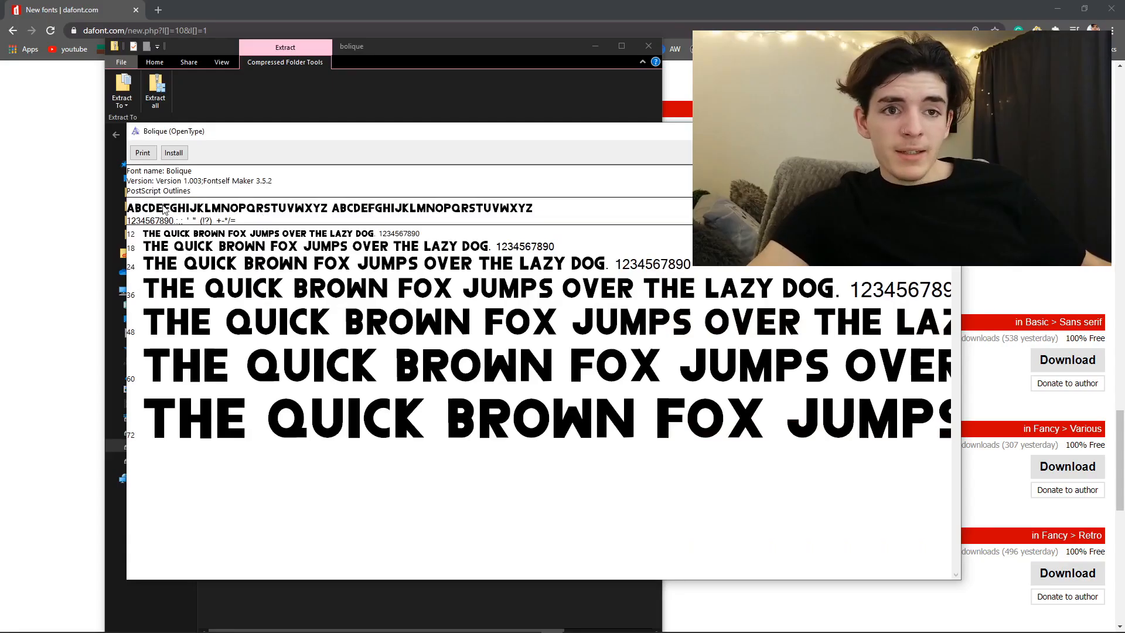
{"action": "left_click", "coordinate": [173, 153]}
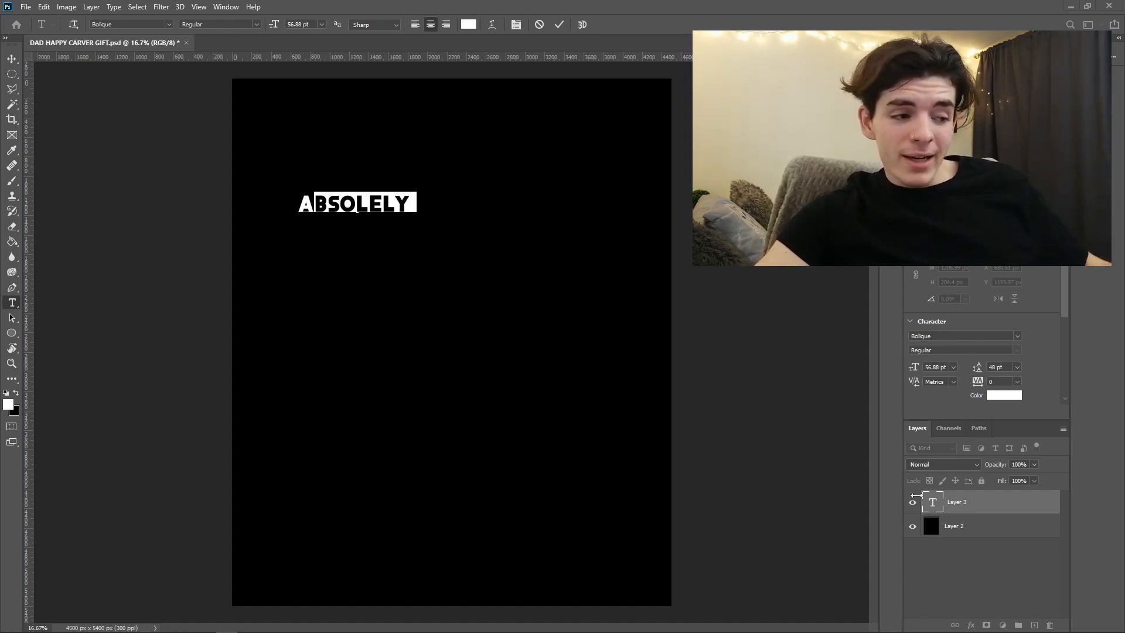
- Return to Photoshop, hide the black background layer and show it again
{"action": "left_click", "coordinate": [912, 527]}
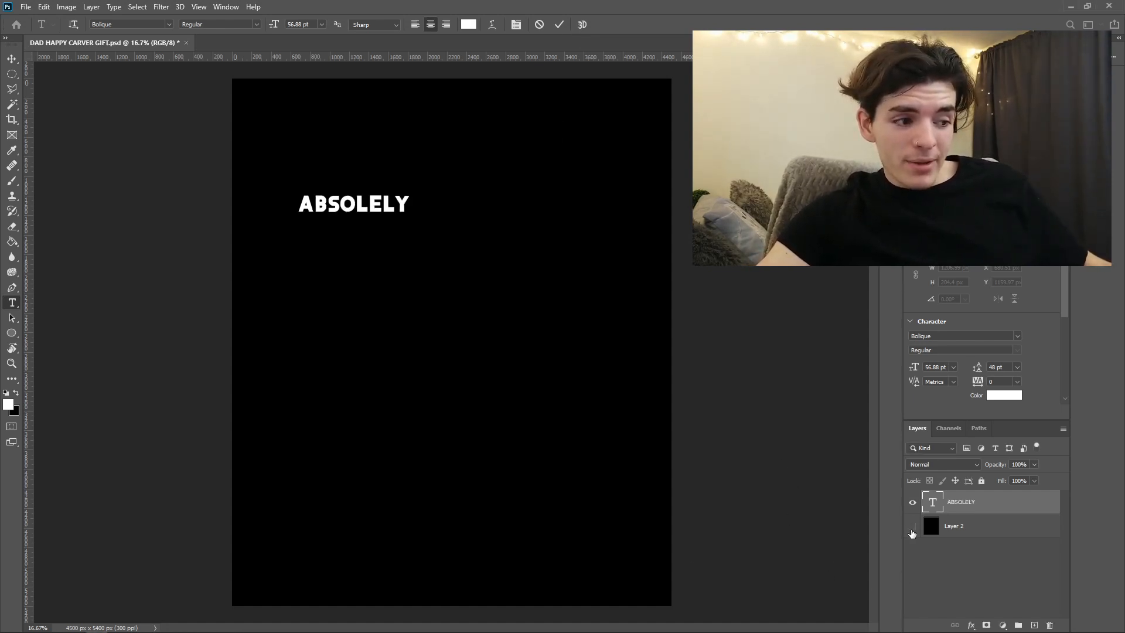
{"action": "left_click", "coordinate": [912, 527]}
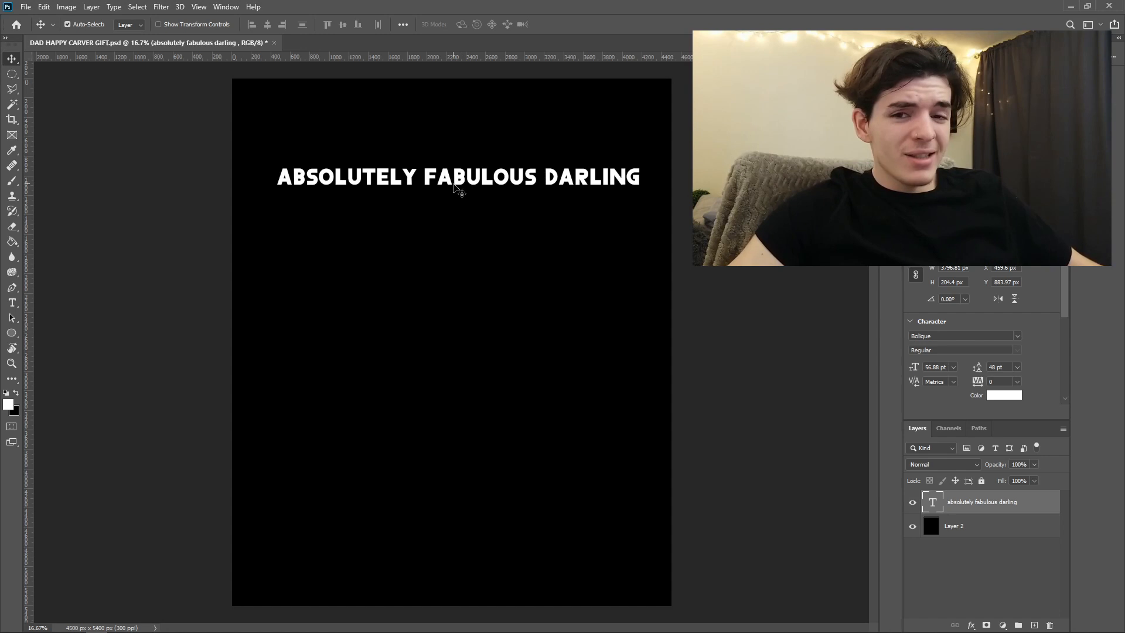
- Break the "absolutely fabulous darling" text before "DARLING" so that the word sits on a second line
{"action": "double_click", "coordinate": [477, 177]}
{"action": "left_click", "coordinate": [545, 175]}
{"action": "key", "text": "BackSpace"}
{"action": "key", "text": "Return"}
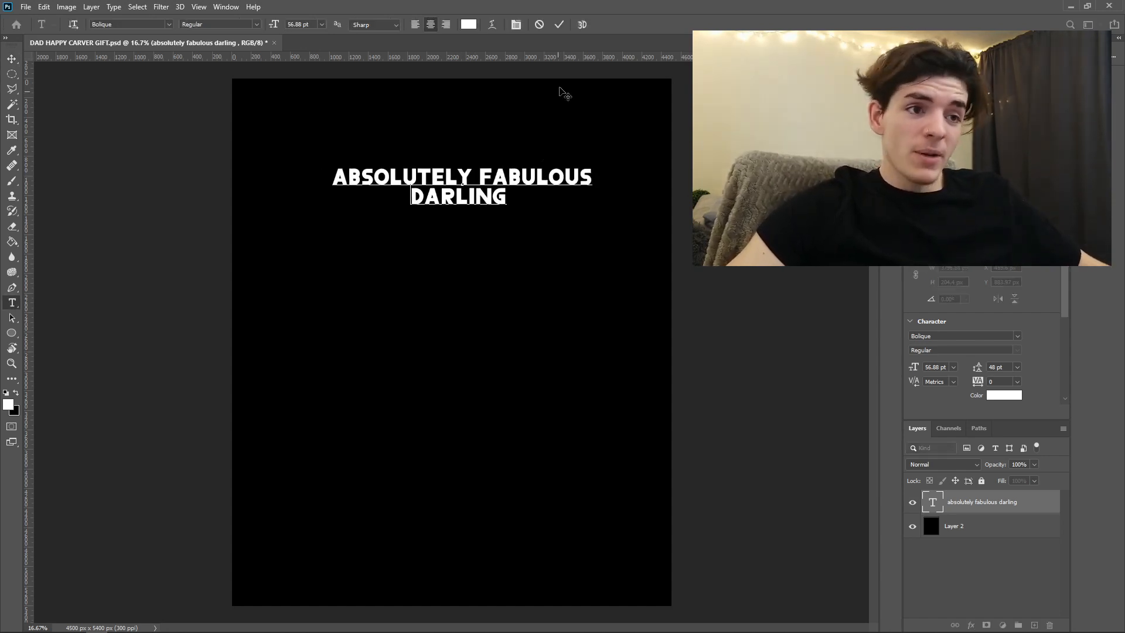
{"action": "left_click", "coordinate": [559, 24]}
- Enlarge the two-line text to about 4406 px wide and move it near the canvas's upper edge
{"action": "key", "text": "v"}
{"action": "key", "text": "ctrl+t"}
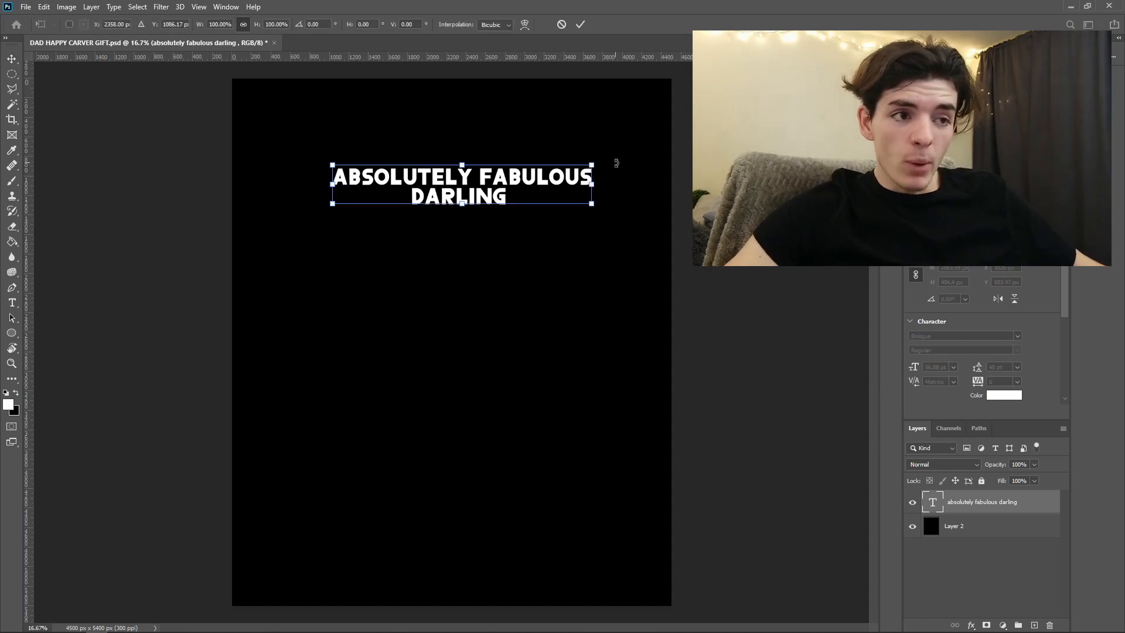
{"action": "left_click_drag", "start_coordinate": [593, 162], "coordinate": [666, 118]}
{"action": "left_click_drag", "start_coordinate": [566, 144], "coordinate": [560, 125]}
{"action": "left_click", "coordinate": [581, 25]}
{"action": "left_click_drag", "start_coordinate": [464, 158], "coordinate": [470, 161]}
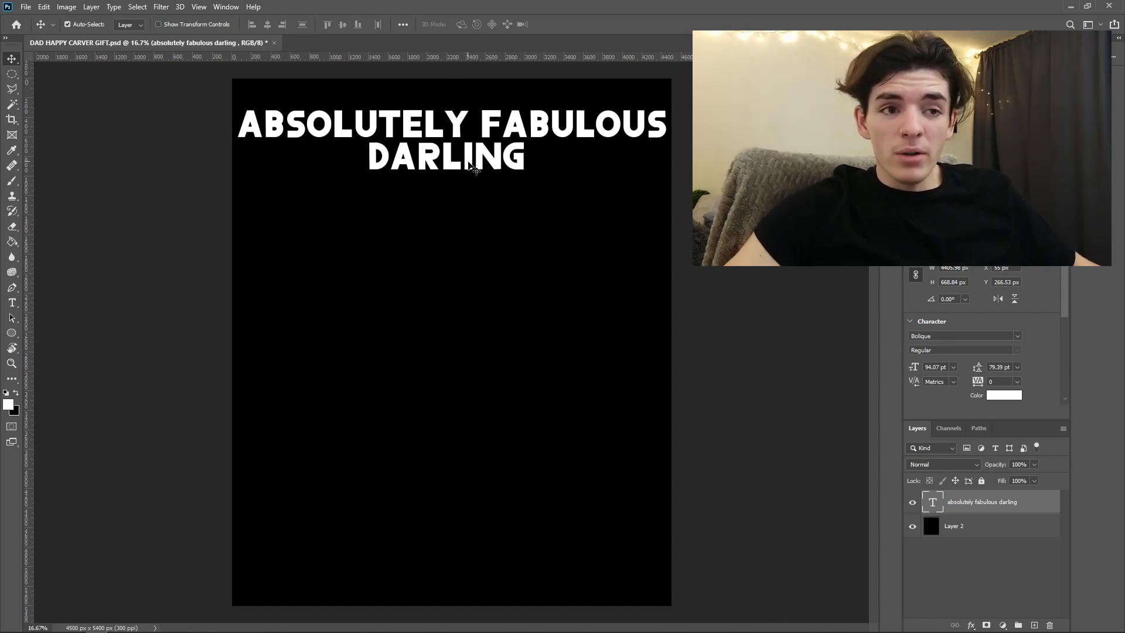
- Delete "FABULOUS DARLING" from the text layer, keeping only "ABSOLUTELY"
{"action": "key", "text": "t"}
{"action": "left_click", "coordinate": [480, 123]}
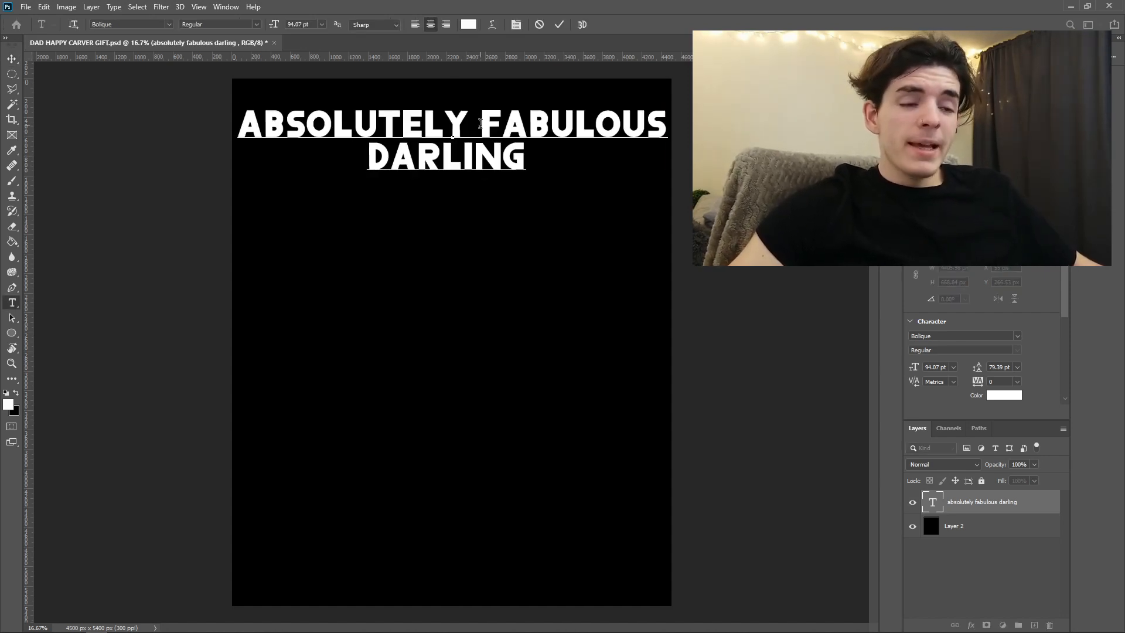
{"action": "left_click_drag", "start_coordinate": [481, 123], "coordinate": [529, 153]}
{"action": "key", "text": "BackSpace"}
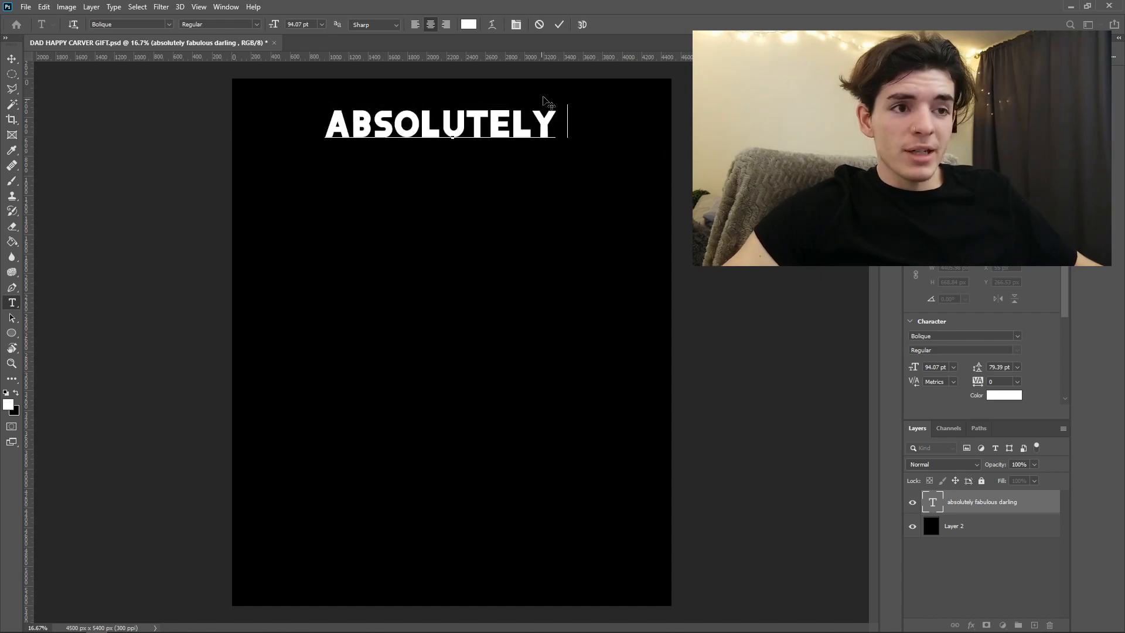
- Finish editing "ABSOLUTELY" and enlarge it to nearly the full canvas width, placed near the canvas's upper edge
{"action": "left_click", "coordinate": [558, 25]}
{"action": "key", "text": "v"}
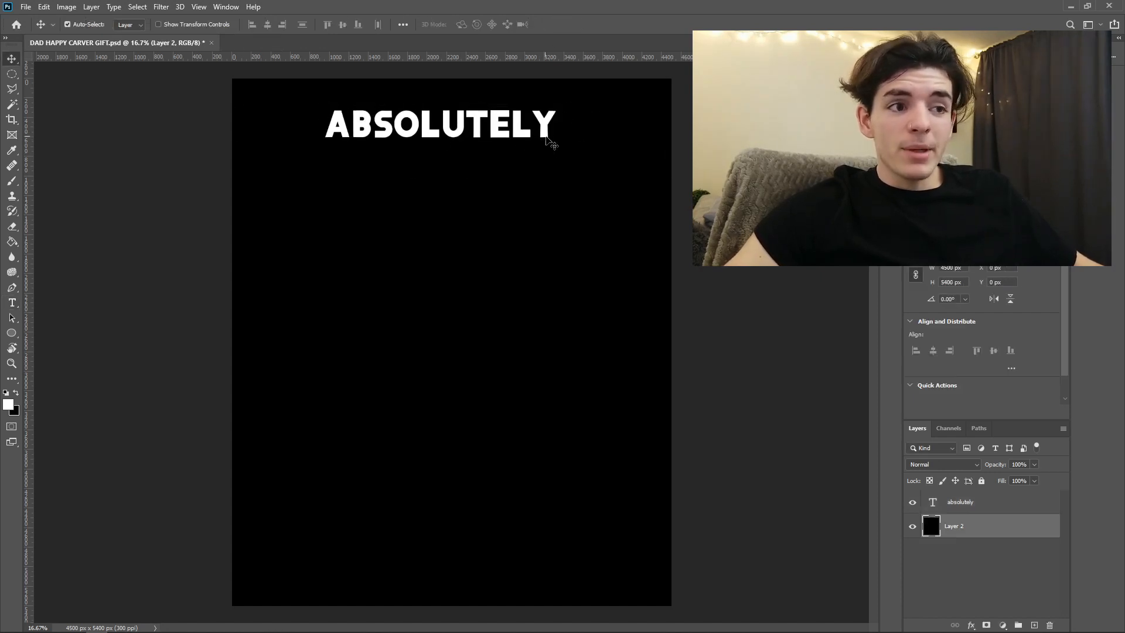
{"action": "key", "text": "ctrl+t"}
{"action": "left_click_drag", "start_coordinate": [573, 143], "coordinate": [690, 155]}
{"action": "left_click_drag", "start_coordinate": [596, 142], "coordinate": [607, 140]}
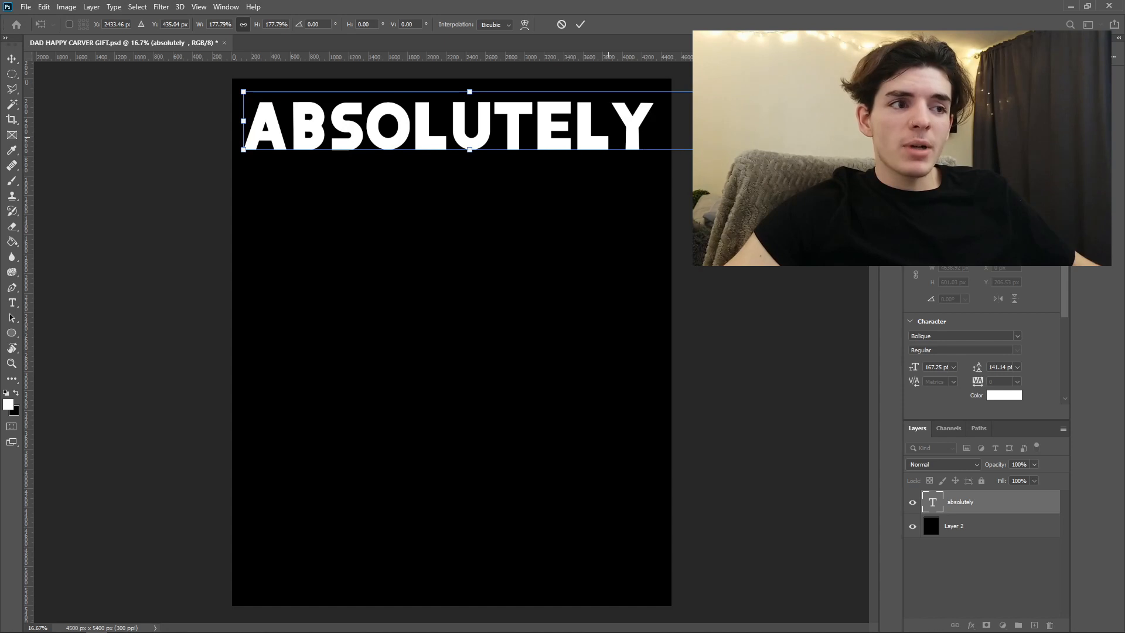
{"action": "left_click_drag", "start_coordinate": [695, 150], "coordinate": [726, 154]}
{"action": "left_click_drag", "start_coordinate": [614, 136], "coordinate": [610, 134]}
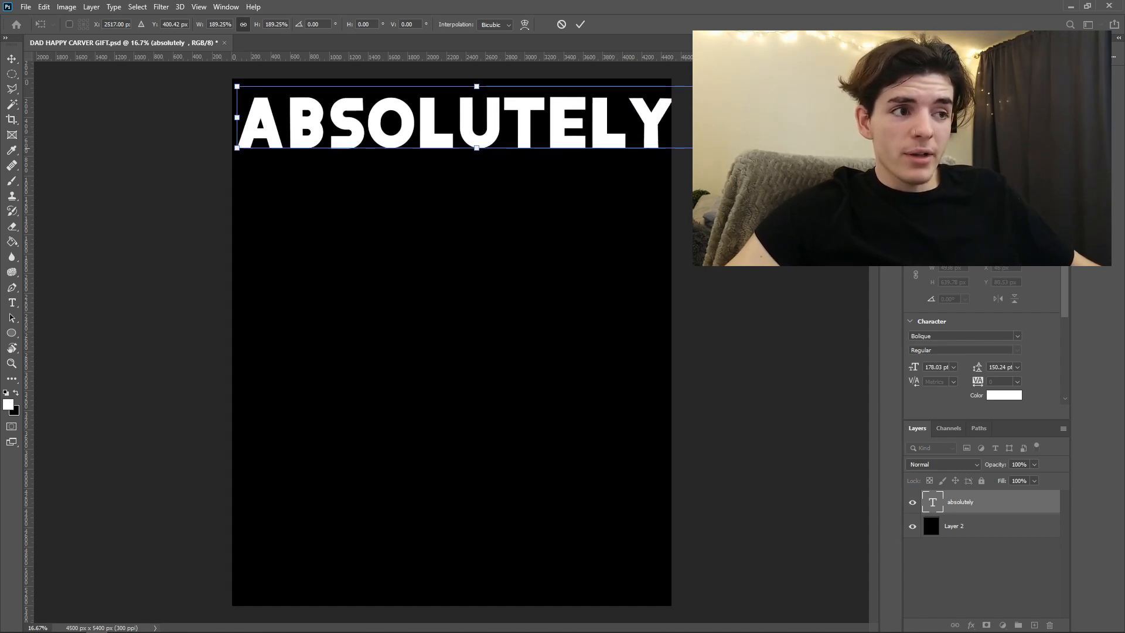
{"action": "left_click_drag", "start_coordinate": [718, 148], "coordinate": [711, 147]}
{"action": "key", "text": "Return"}
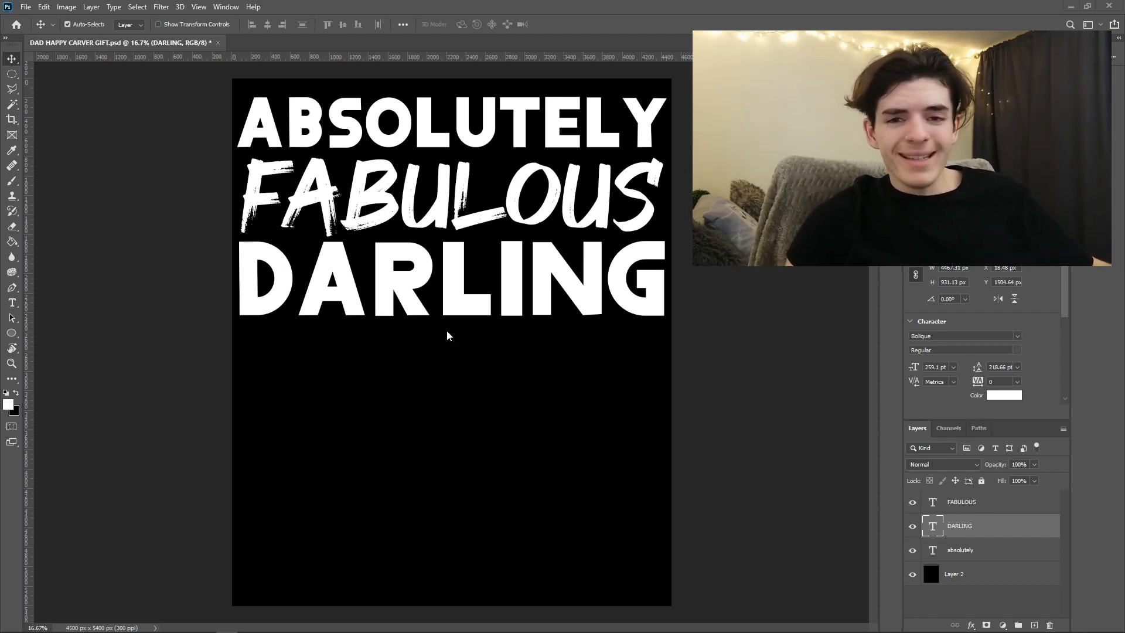
- Recolor the "FABULOUS" text purple
{"action": "double_click", "coordinate": [382, 195]}
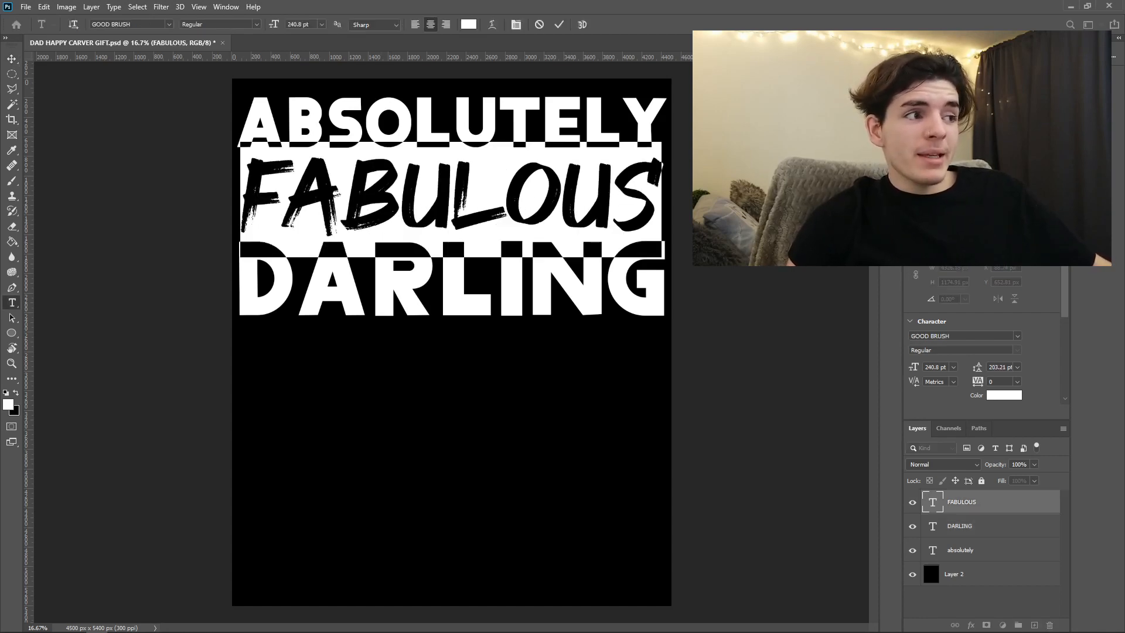
{"action": "key", "text": "alt+BackSpace"}
{"action": "left_click", "coordinate": [559, 24]}
{"action": "key", "text": "v"}
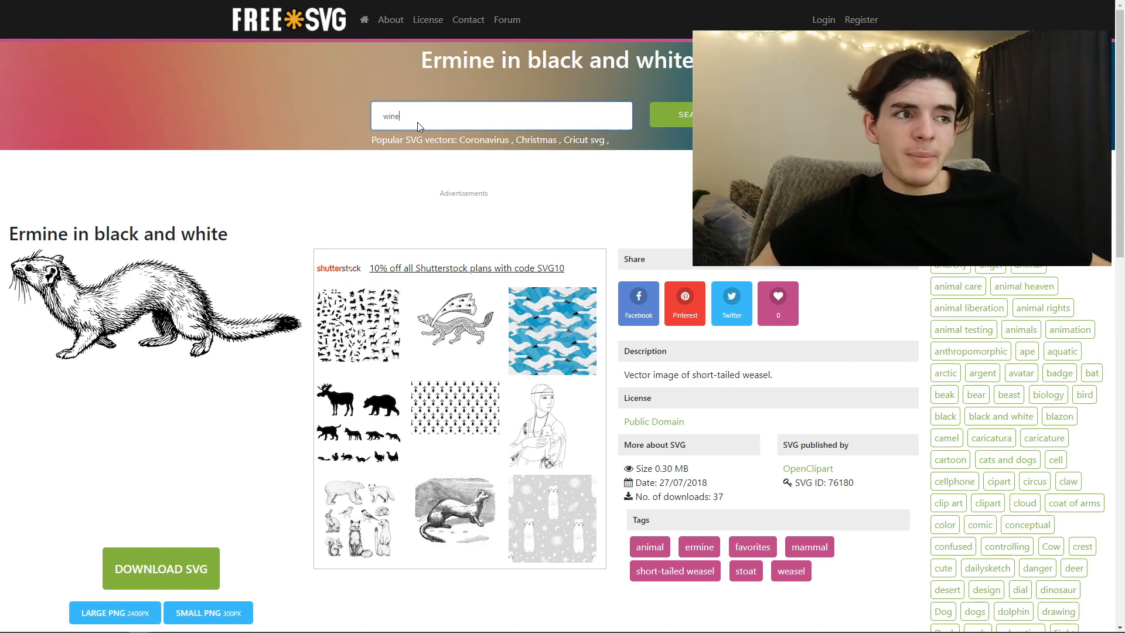
- Search FreeSVG for "wine", open the realistic glass of red wine among the results and download it as an SVG
{"action": "key", "text": "Return"}
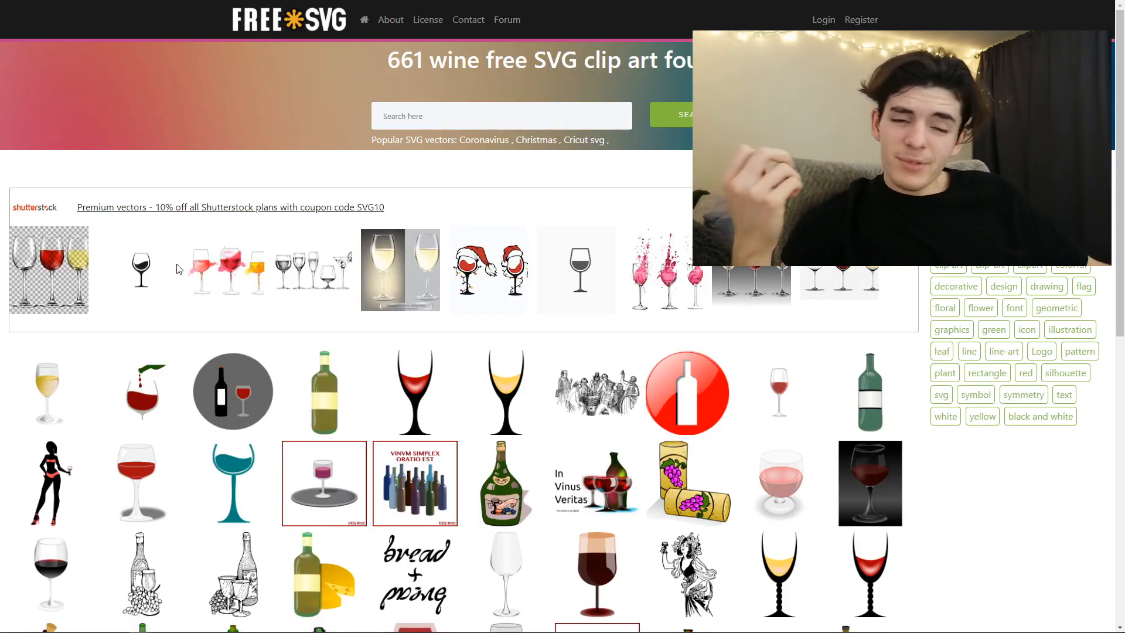
{"action": "scroll", "coordinate": [174, 305], "scroll_direction": "down", "scroll_amount": 2}
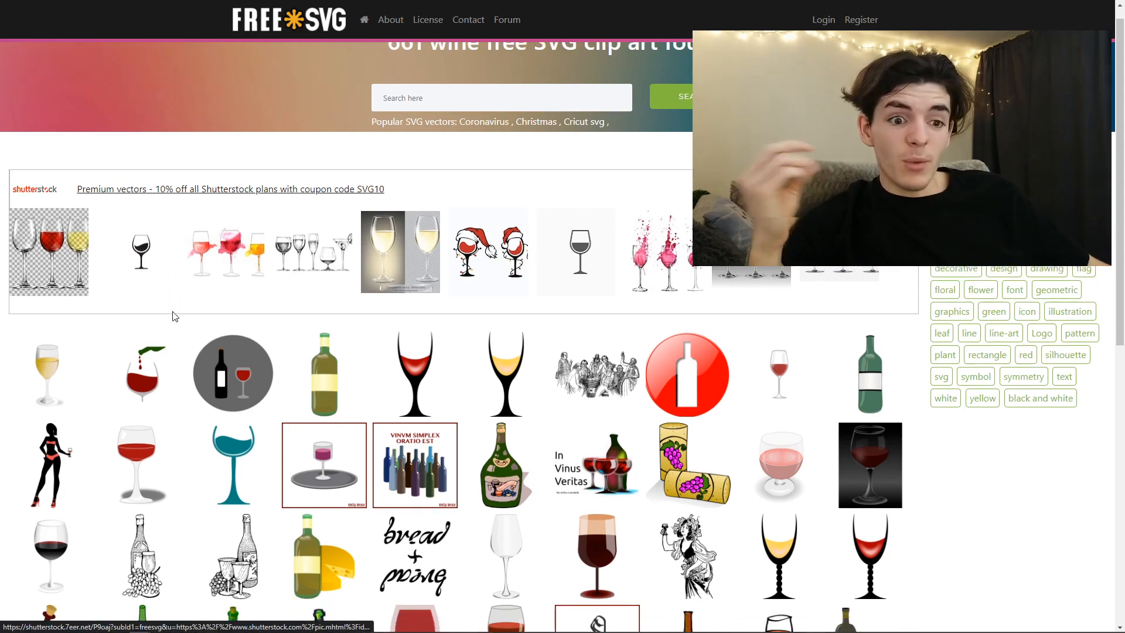
{"action": "scroll", "coordinate": [218, 327], "scroll_direction": "down", "scroll_amount": 1}
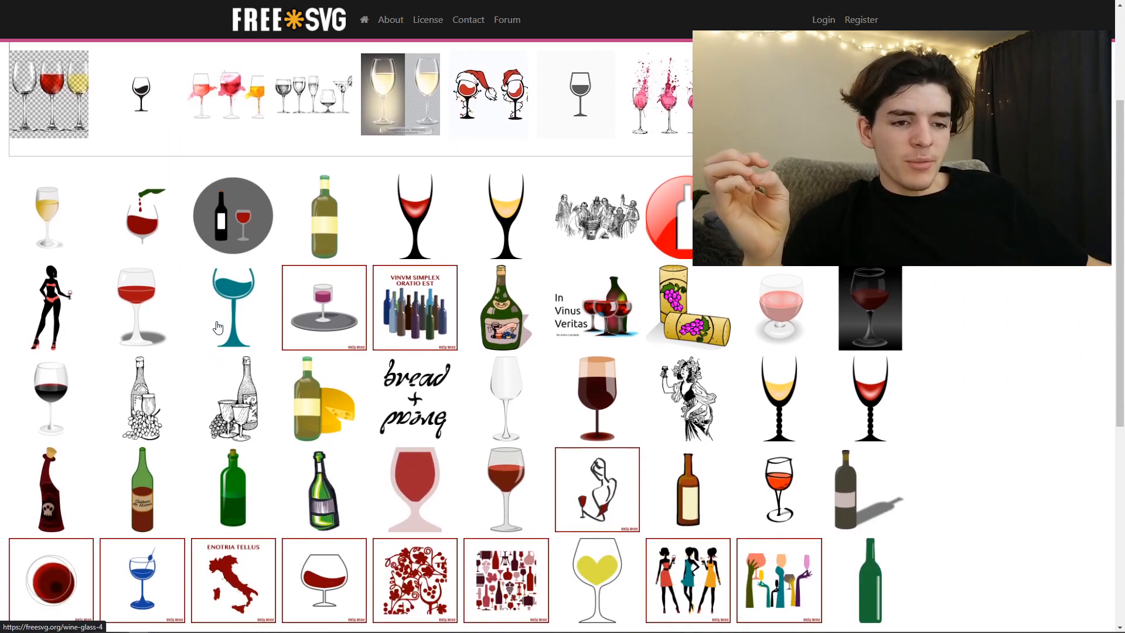
{"action": "scroll", "coordinate": [217, 327], "scroll_direction": "down", "scroll_amount": 2}
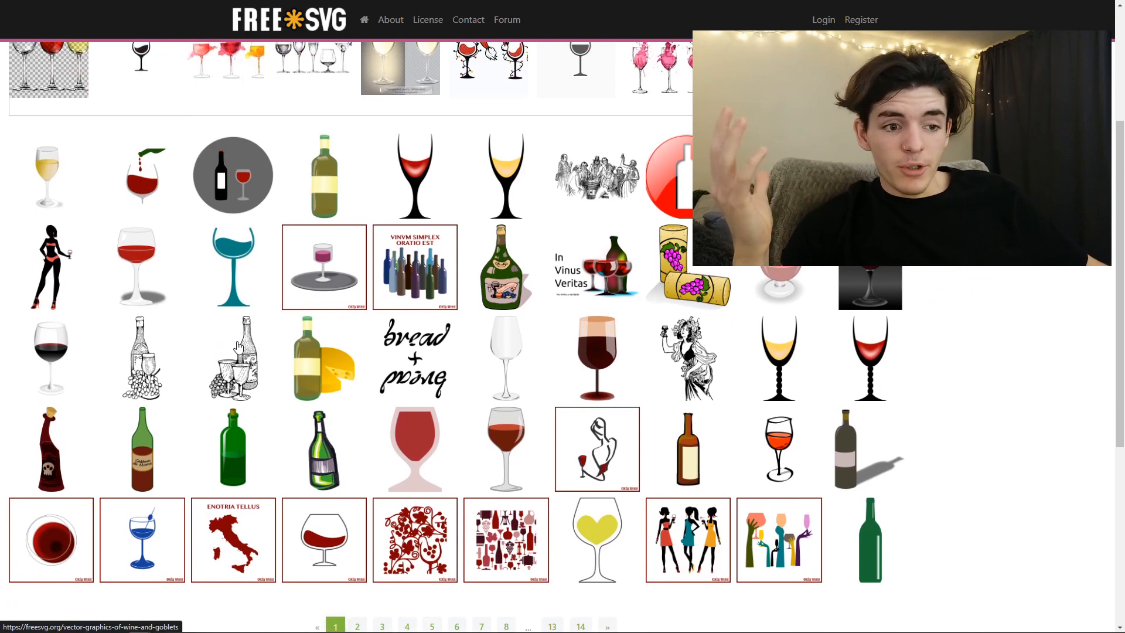
{"action": "scroll", "coordinate": [531, 265], "scroll_direction": "up", "scroll_amount": 2}
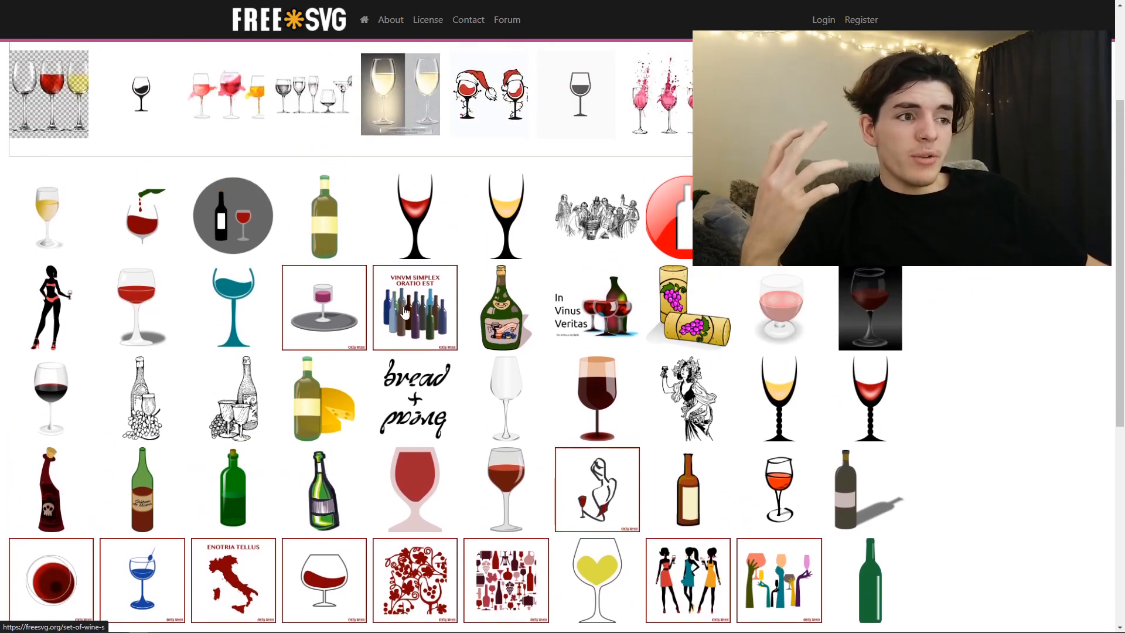
{"action": "scroll", "coordinate": [370, 324], "scroll_direction": "up", "scroll_amount": 1}
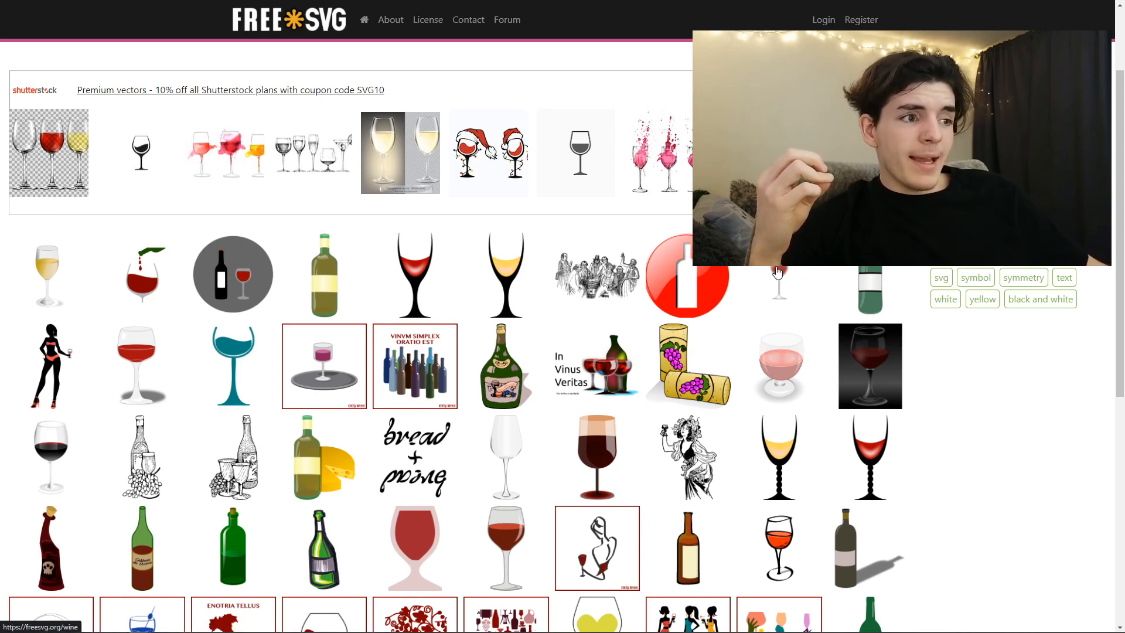
{"action": "left_click", "coordinate": [777, 272]}
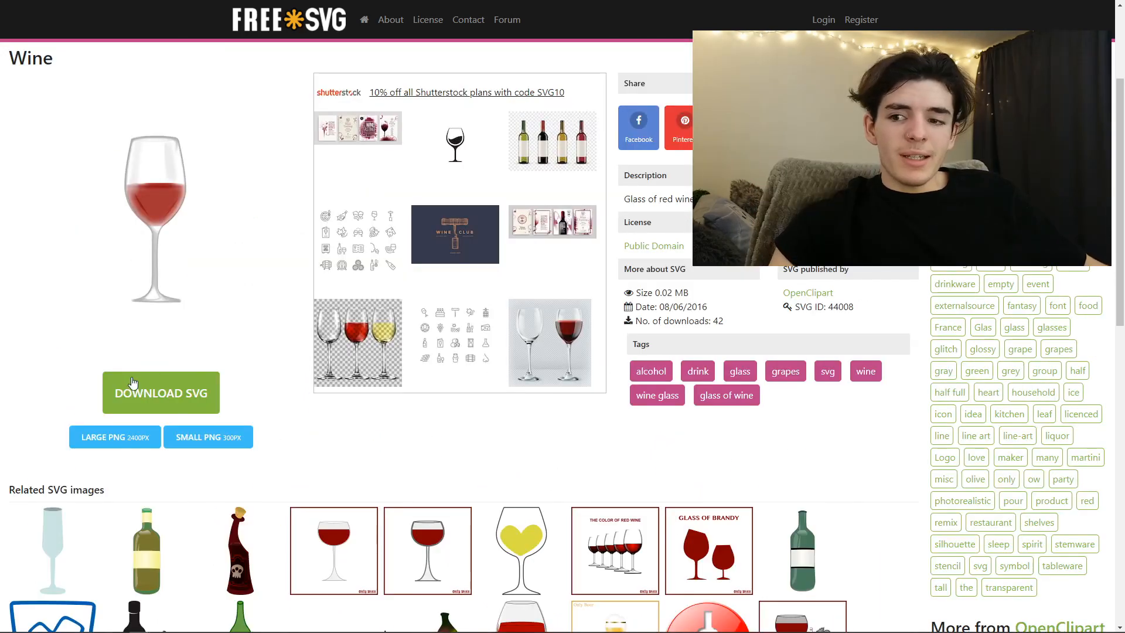
{"action": "left_click", "coordinate": [150, 384]}
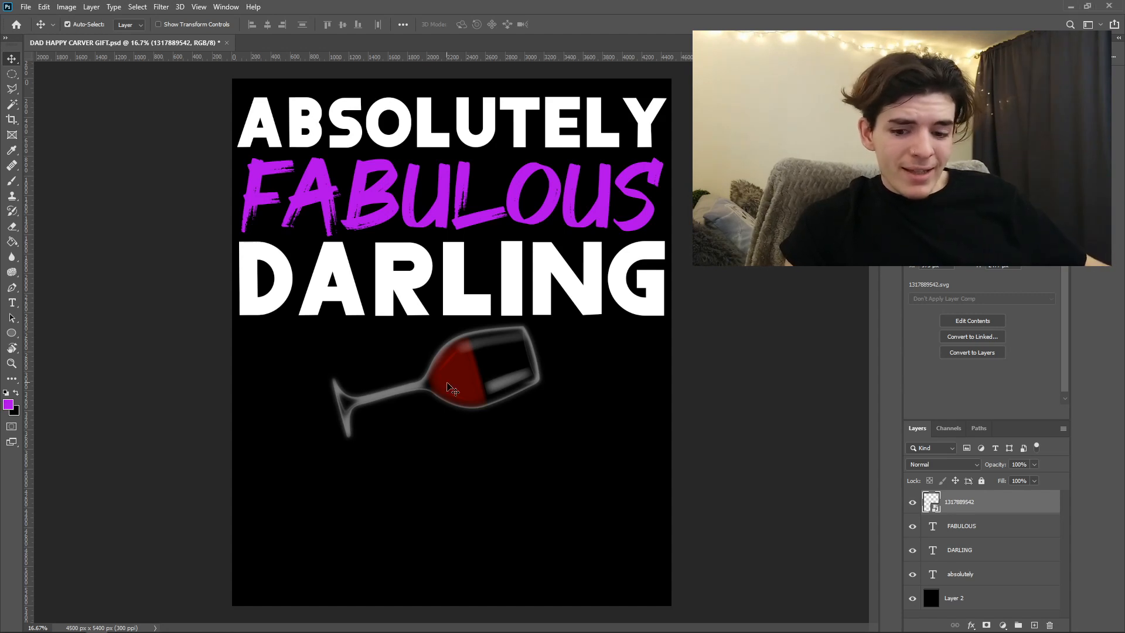
- In Photoshop, inspect the placed wine glass artwork up close where the stem meets the bowl
{"action": "left_click", "coordinate": [12, 363]}
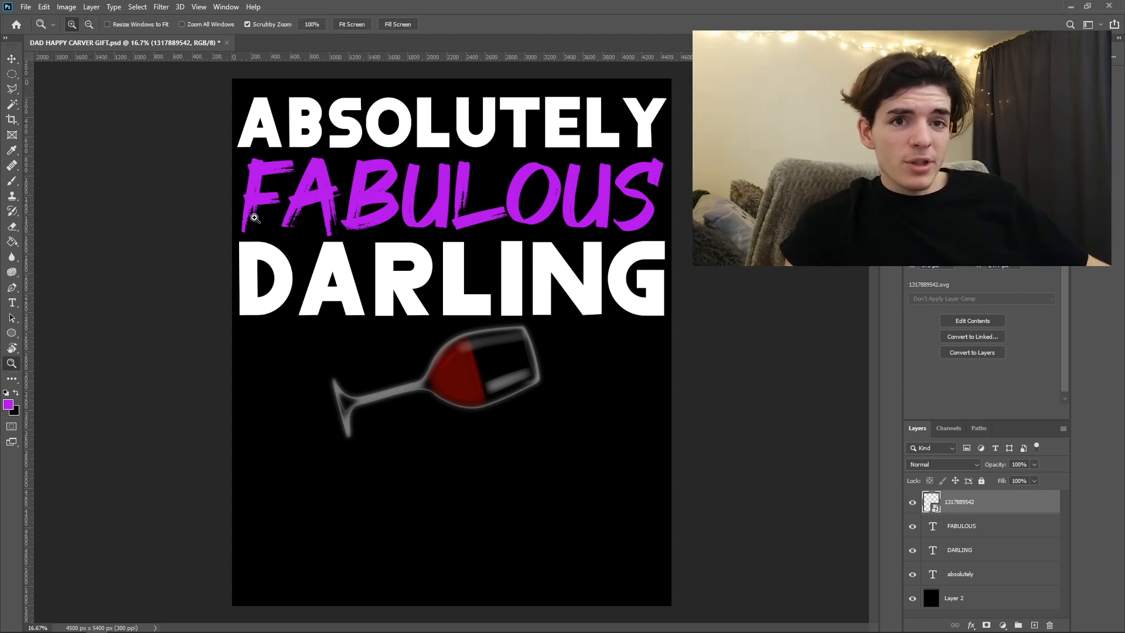
{"action": "left_click", "coordinate": [429, 391]}
{"action": "left_click", "coordinate": [430, 391]}
{"action": "left_click", "coordinate": [429, 391]}
{"action": "left_click", "coordinate": [428, 392]}
{"action": "left_click", "coordinate": [428, 393]}
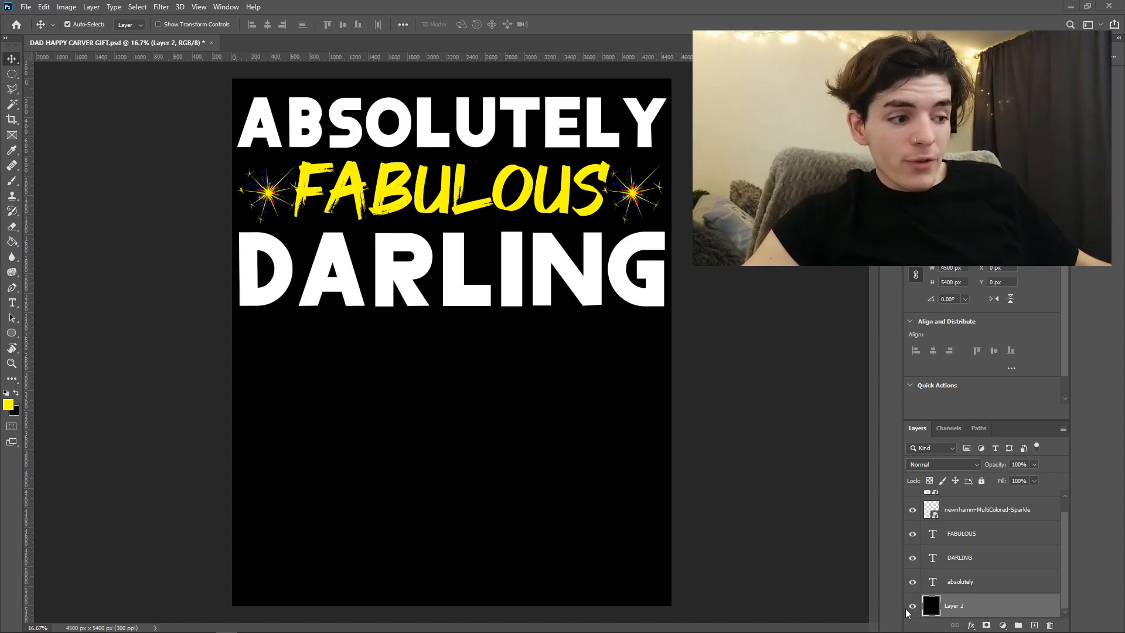
- Hide the black background layer beneath the text and sparkles
{"action": "left_click", "coordinate": [911, 606]}
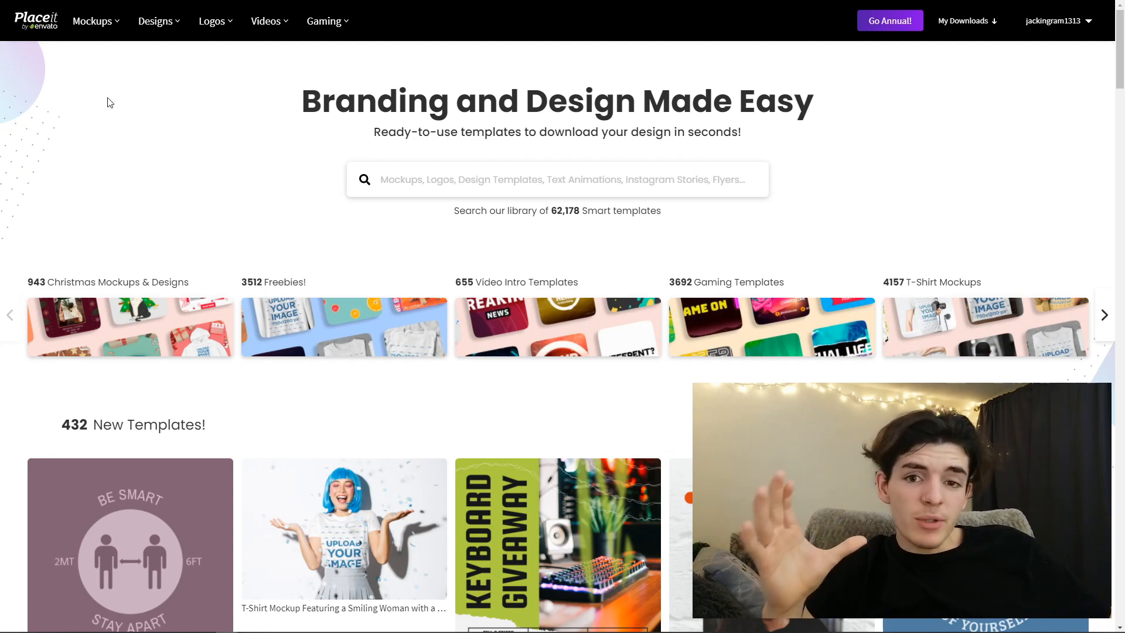
- In Placeit, browse the T-shirt design templates and open the one illustrated with a cat shopping online
{"action": "mouse_move", "coordinate": [156, 24]}
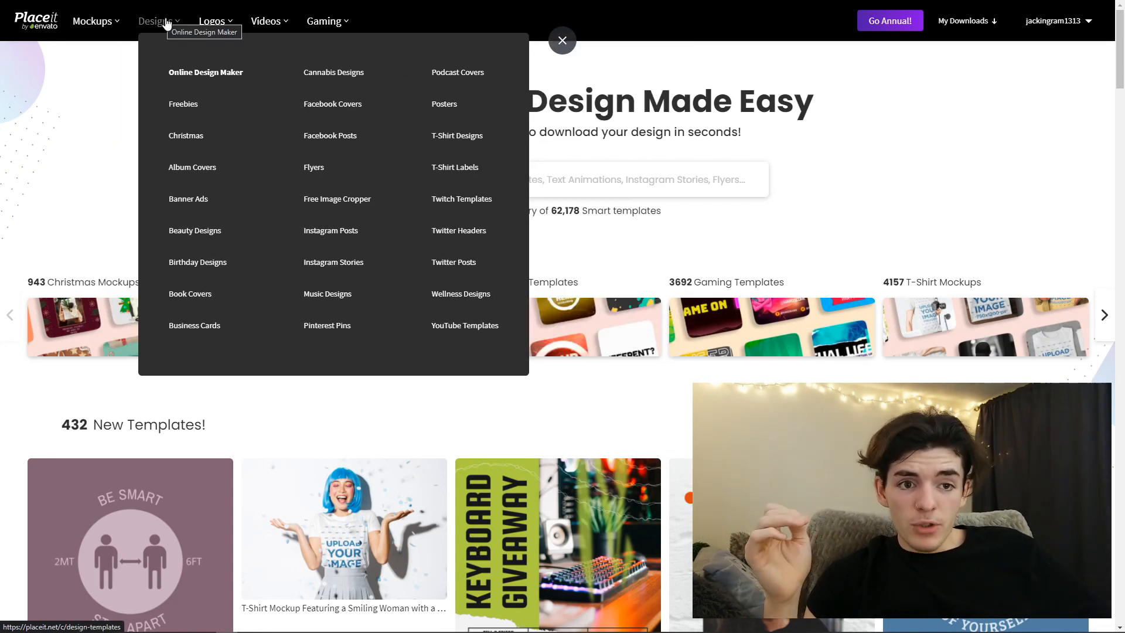
{"action": "left_click", "coordinate": [456, 138]}
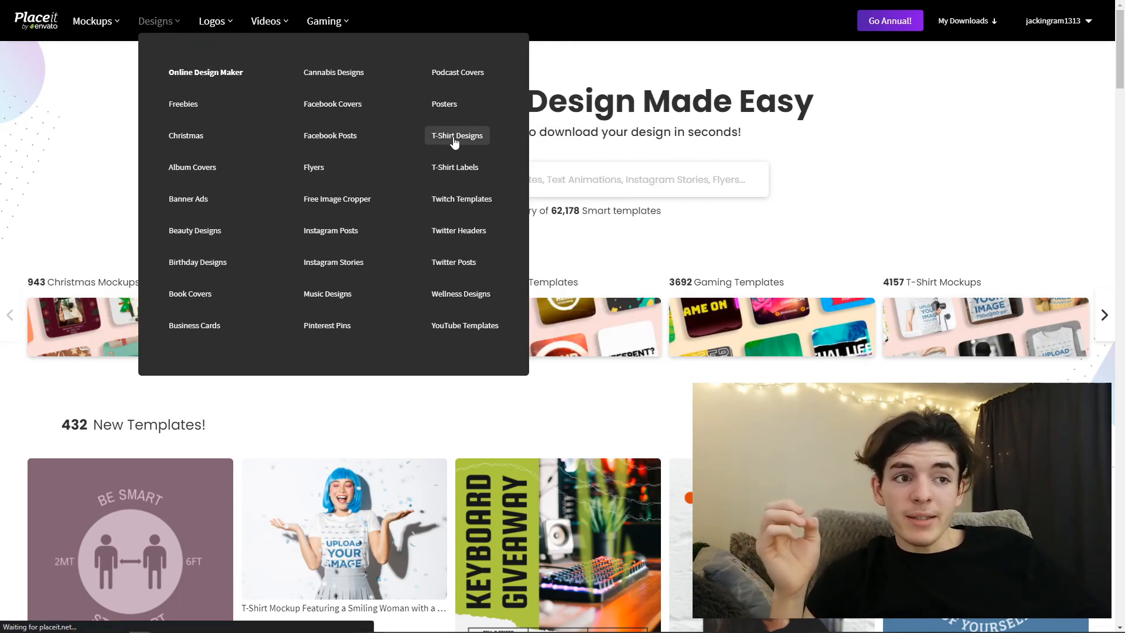
{"action": "scroll", "coordinate": [498, 344], "scroll_direction": "down", "scroll_amount": 3}
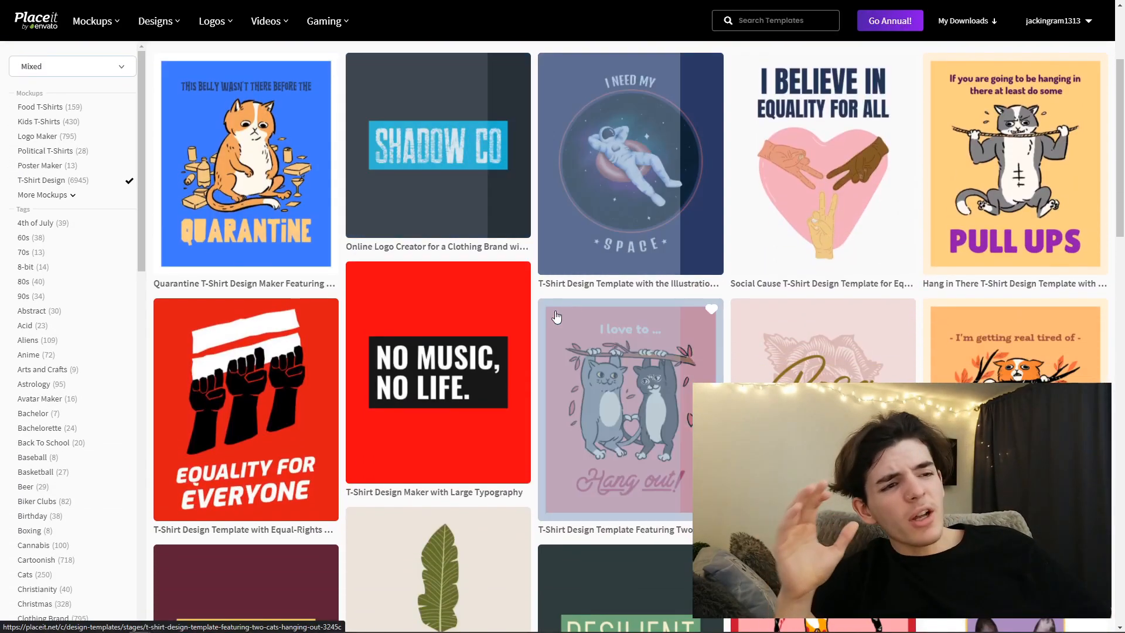
{"action": "scroll", "coordinate": [497, 345], "scroll_direction": "down", "scroll_amount": 2}
{"action": "scroll", "coordinate": [519, 360], "scroll_direction": "down", "scroll_amount": 2}
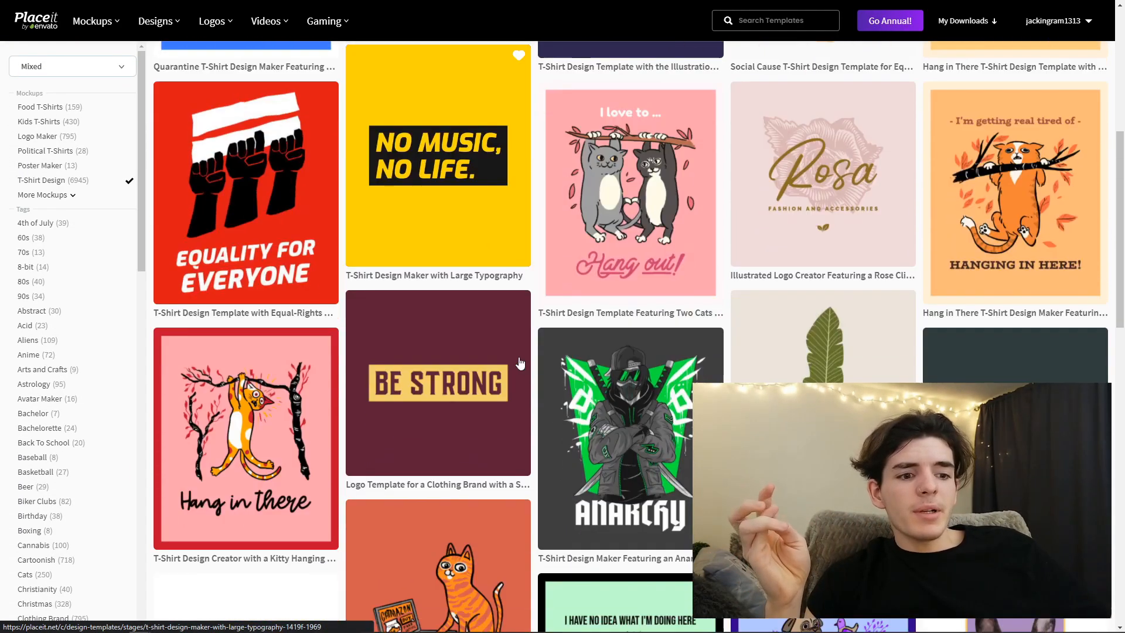
{"action": "scroll", "coordinate": [504, 363], "scroll_direction": "up", "scroll_amount": 5}
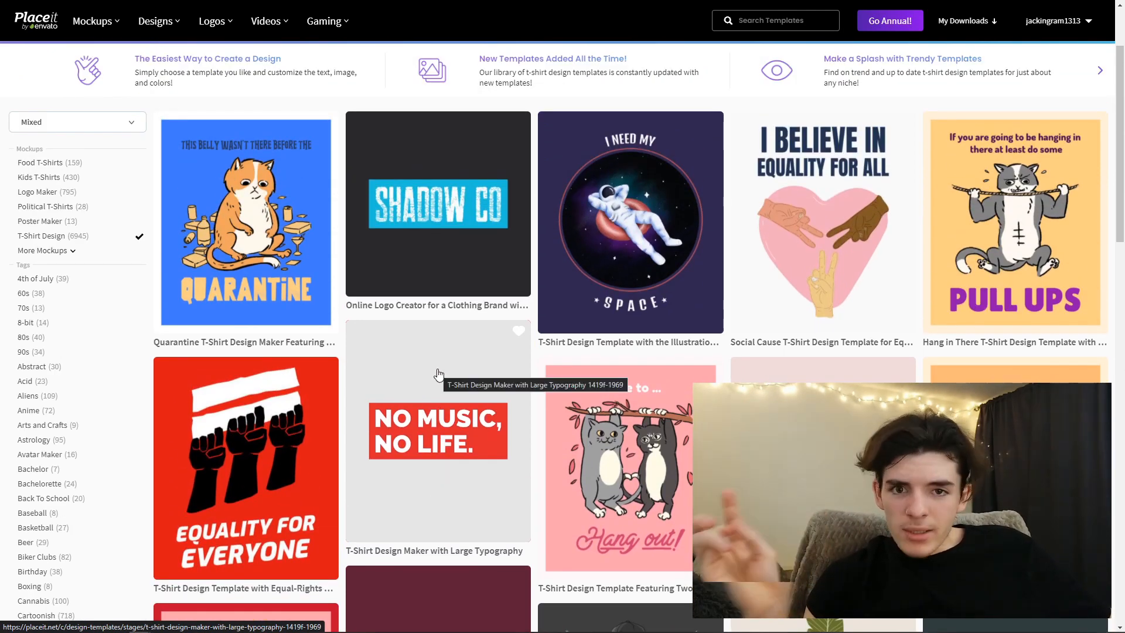
{"action": "scroll", "coordinate": [422, 357], "scroll_direction": "down", "scroll_amount": 5}
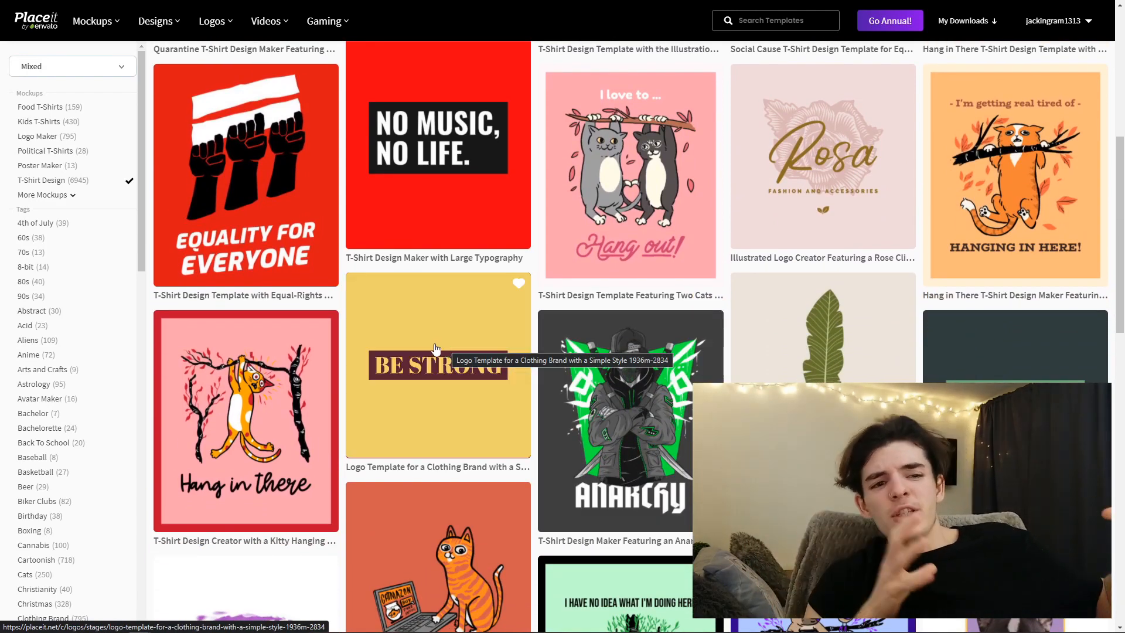
{"action": "scroll", "coordinate": [436, 341], "scroll_direction": "down", "scroll_amount": 3}
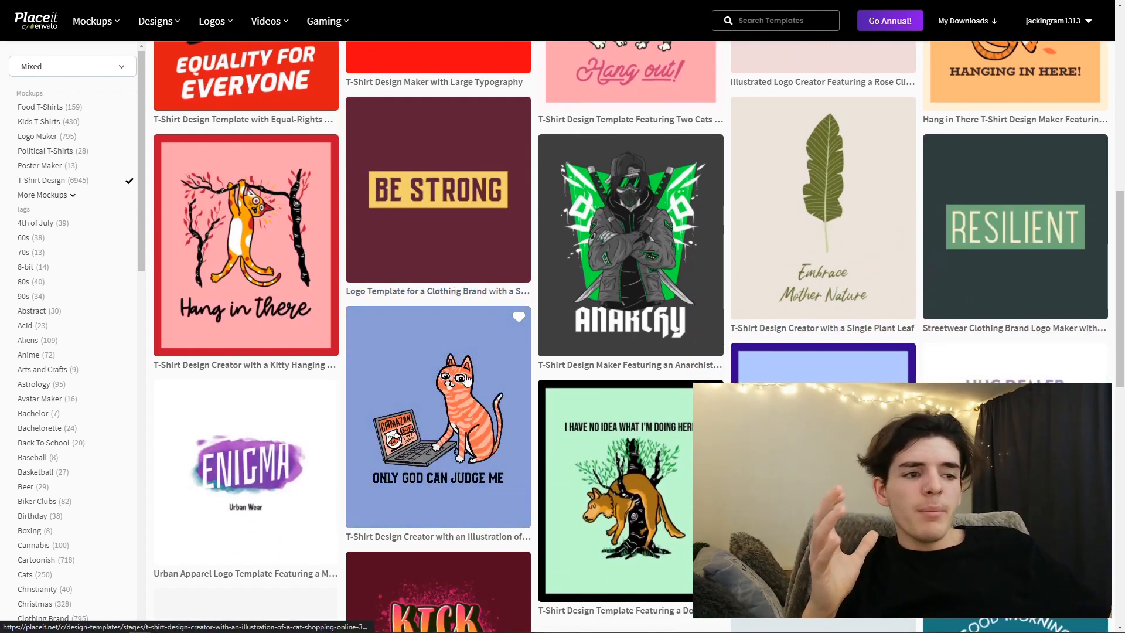
{"action": "left_click", "coordinate": [470, 429]}
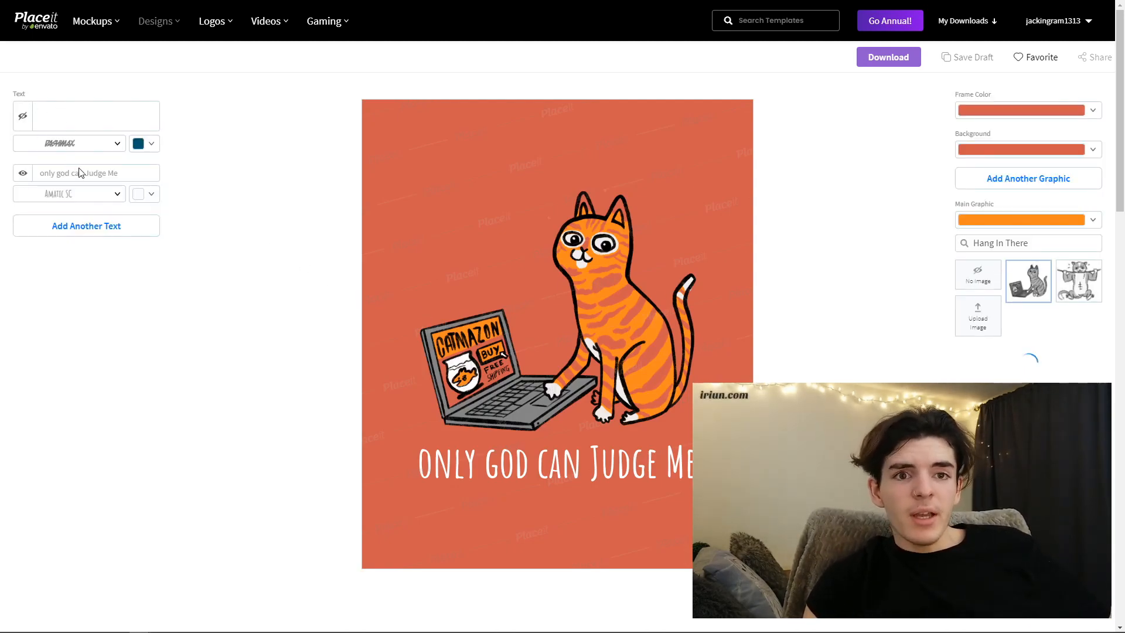
- Replace the template's "only god can Judge Me" text with "ABSOLUTELY FABULOUS DARLING"
{"action": "left_click", "coordinate": [111, 173]}
{"action": "left_click_drag", "start_coordinate": [118, 172], "coordinate": [26, 176]}
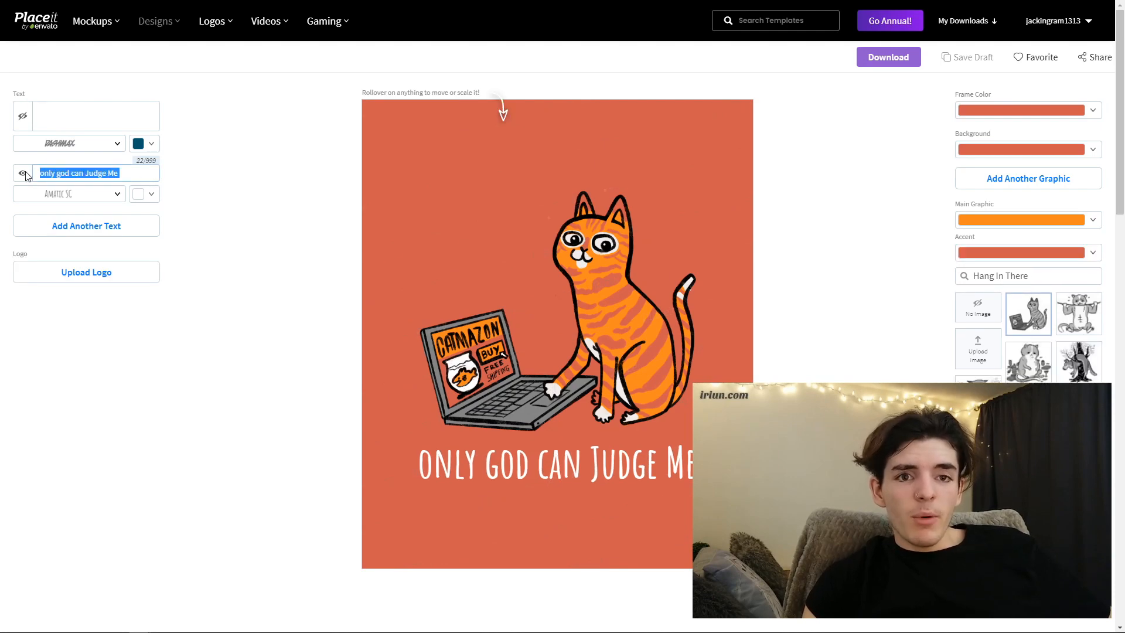
{"action": "key", "text": "BackSpace"}
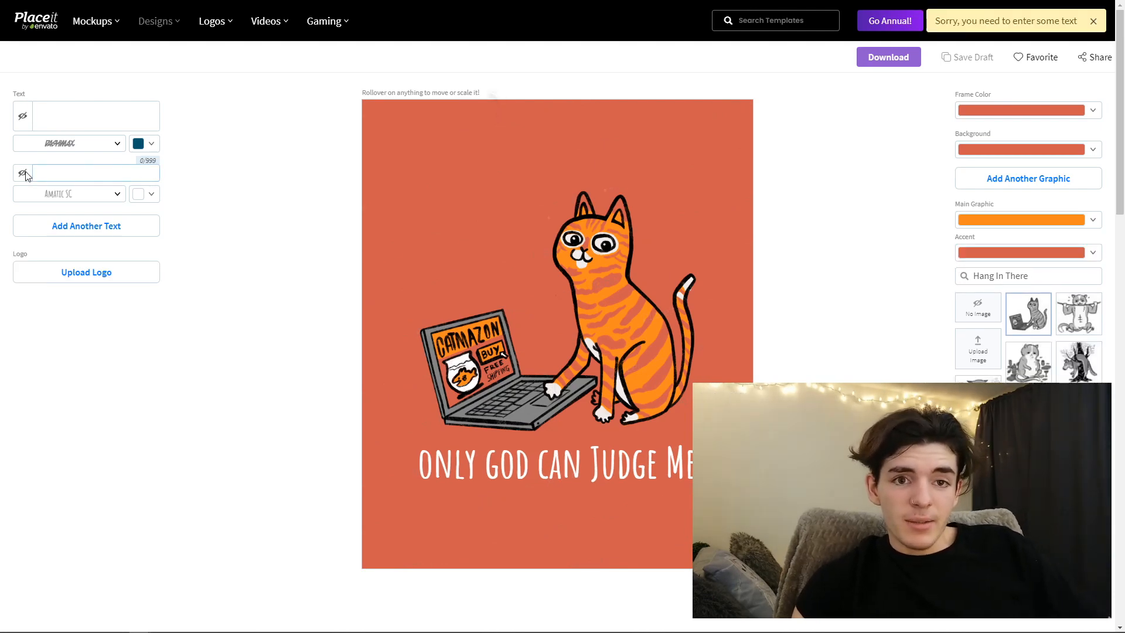
{"action": "type", "text": "ABSOLUTELY FABULOUS DARLING"}
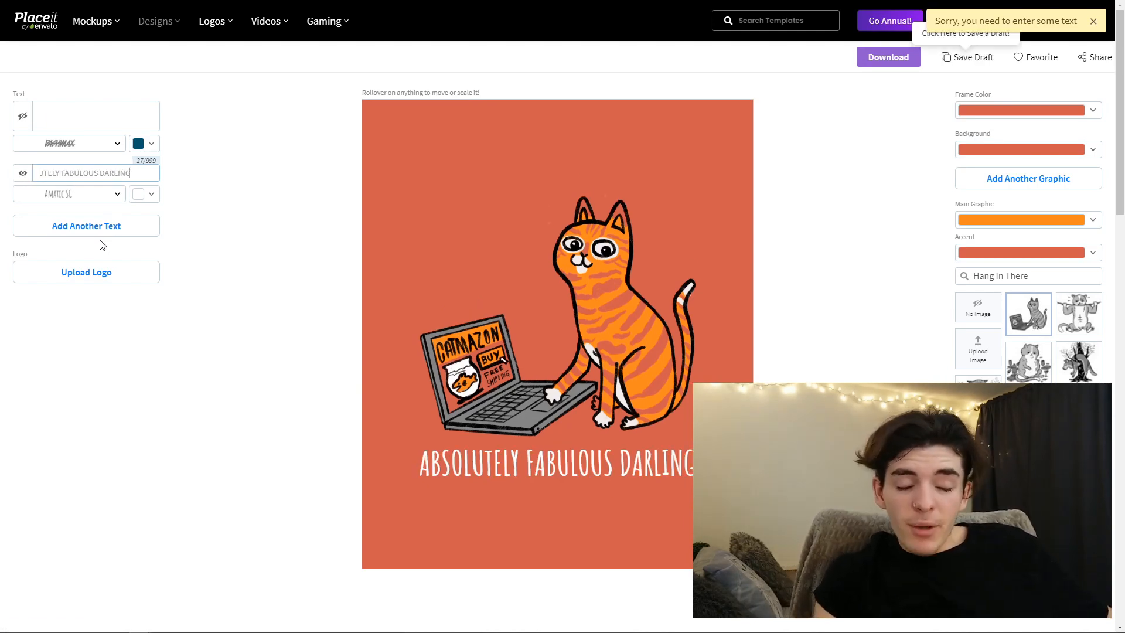
{"action": "left_click", "coordinate": [850, 289]}
- Search the graphics for "wine" and swap the cat for the hand holding a wine glass
{"action": "triple_click", "coordinate": [1014, 277]}
{"action": "type", "text": "wine"}
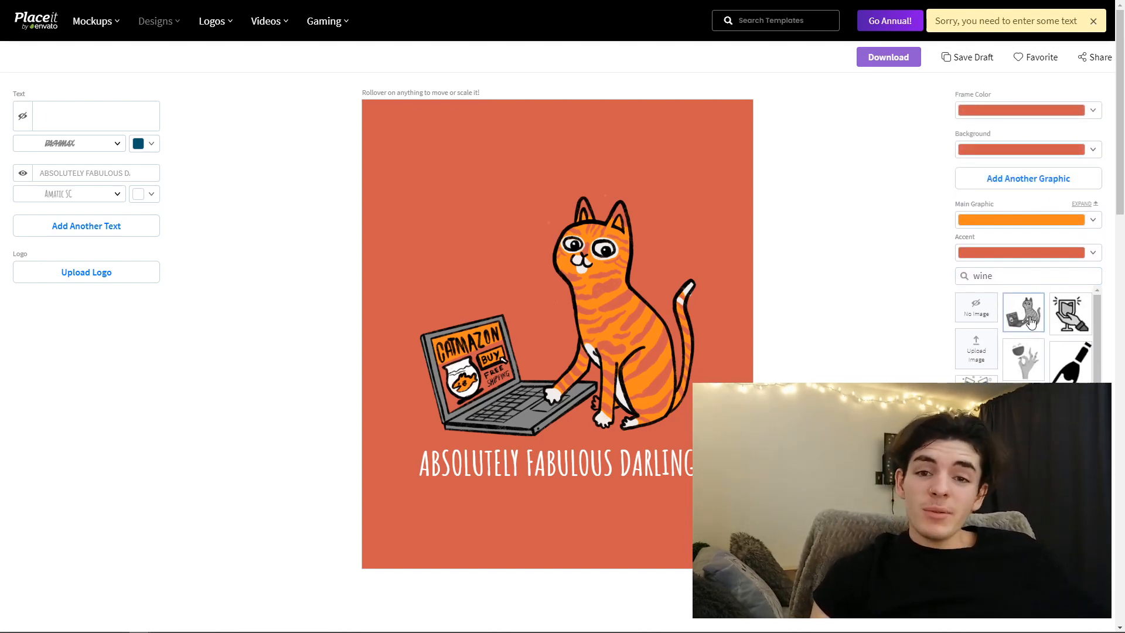
{"action": "left_click", "coordinate": [1035, 371]}
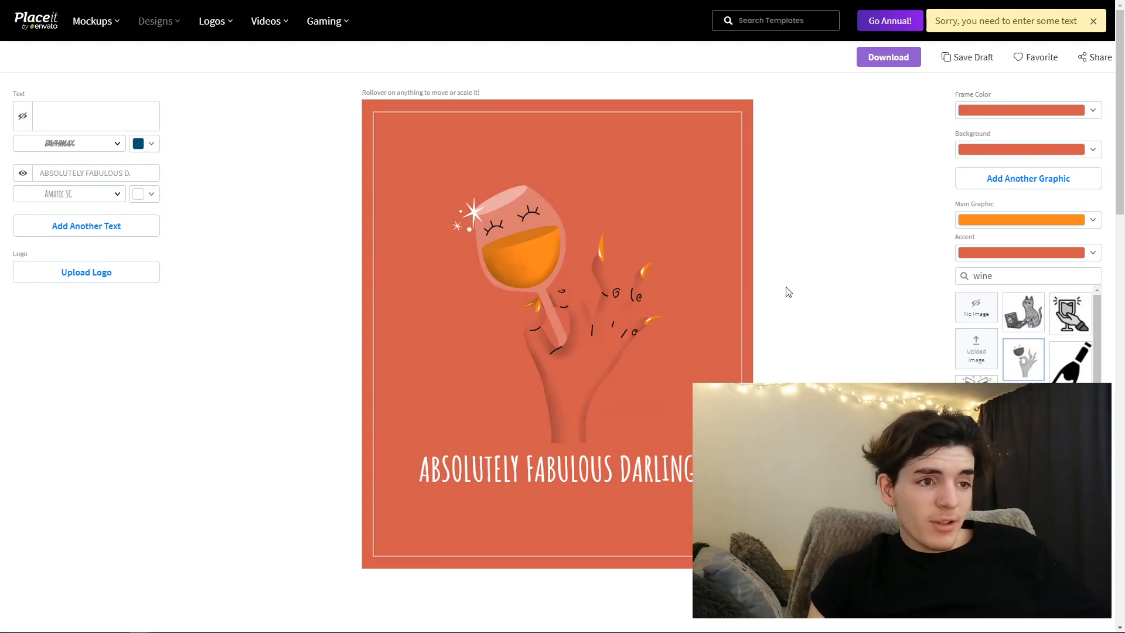
- Set the main graphic color to dark red for the wine and fingernails
{"action": "left_click", "coordinate": [992, 225]}
{"action": "left_click", "coordinate": [950, 312]}
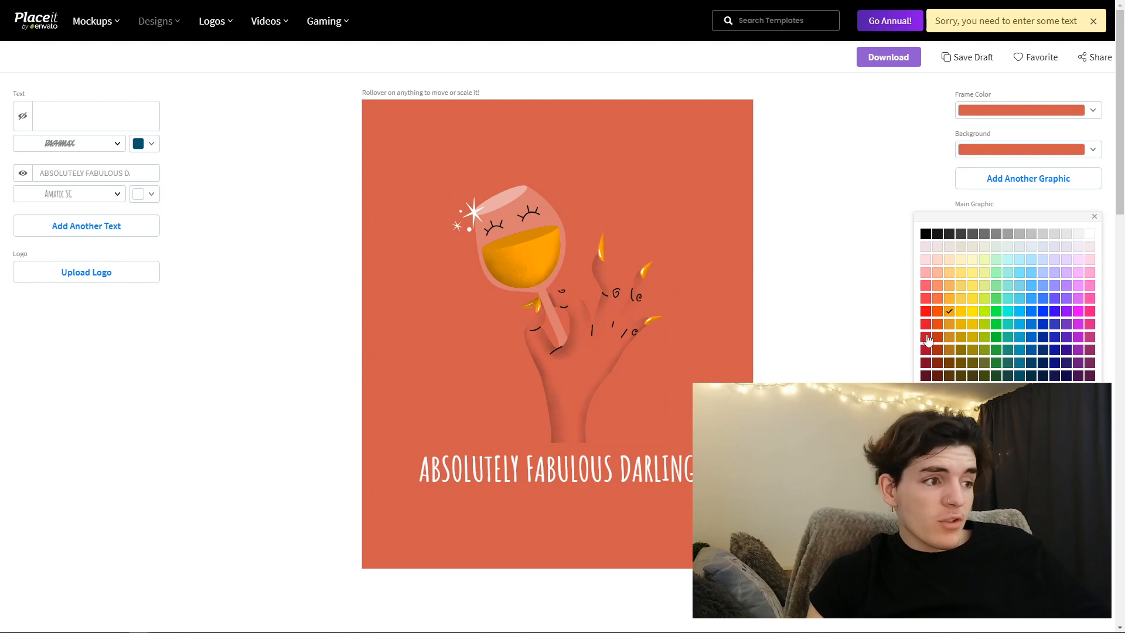
{"action": "left_click", "coordinate": [925, 375]}
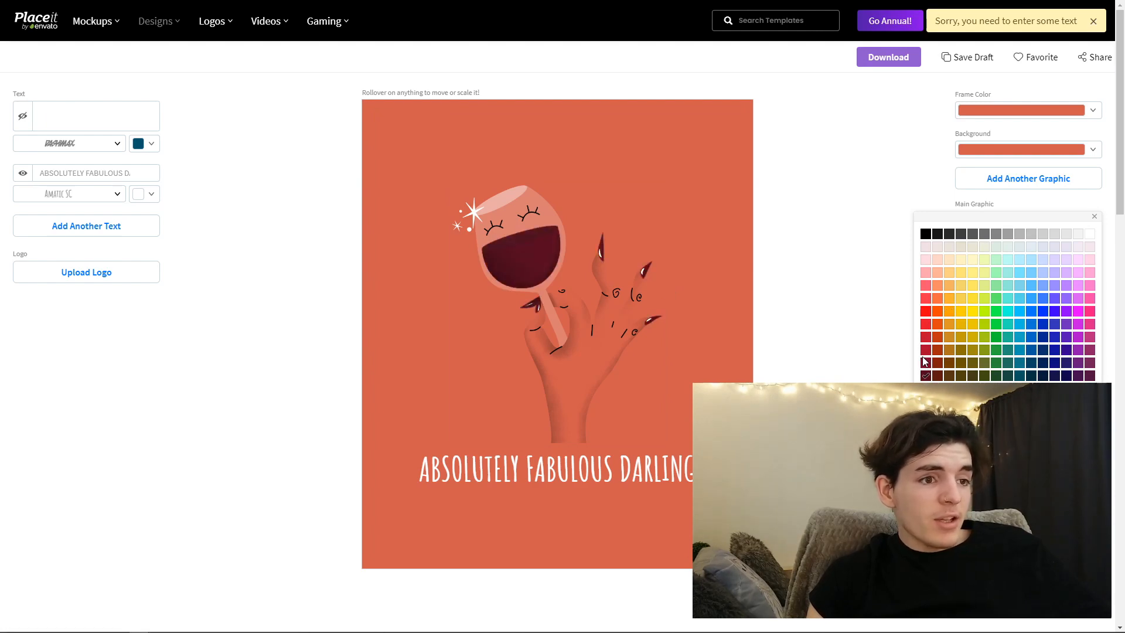
{"action": "left_click", "coordinate": [855, 345]}
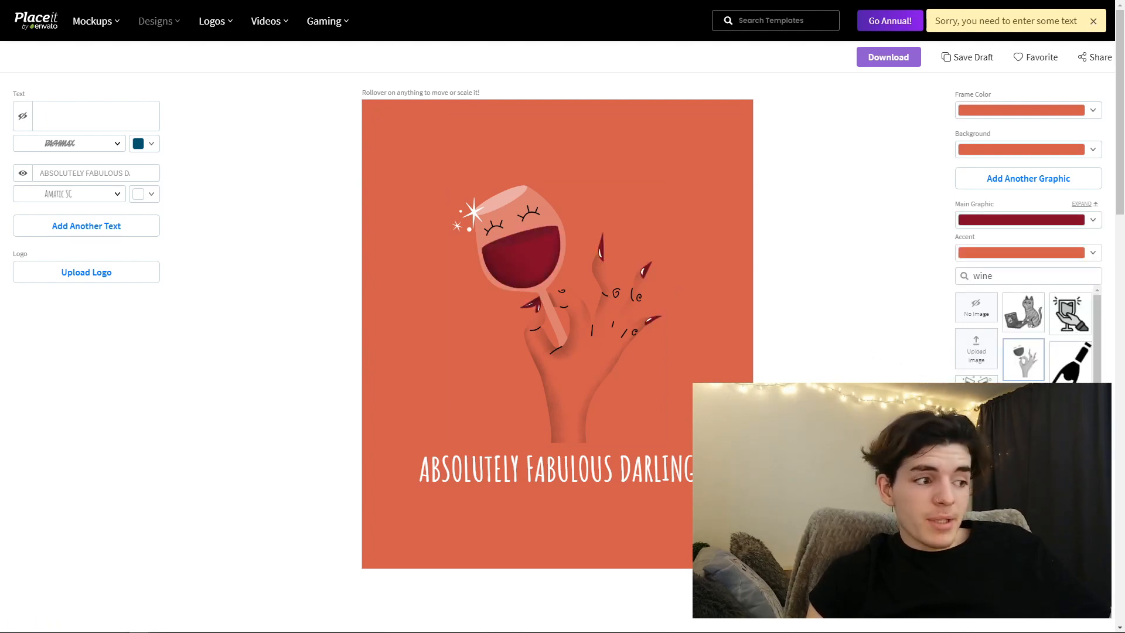
- Set the graphic's accent color to pale cream for the hand, and move the graphic higher above the text
{"action": "left_click", "coordinate": [1022, 253]}
{"action": "left_click", "coordinate": [950, 294]}
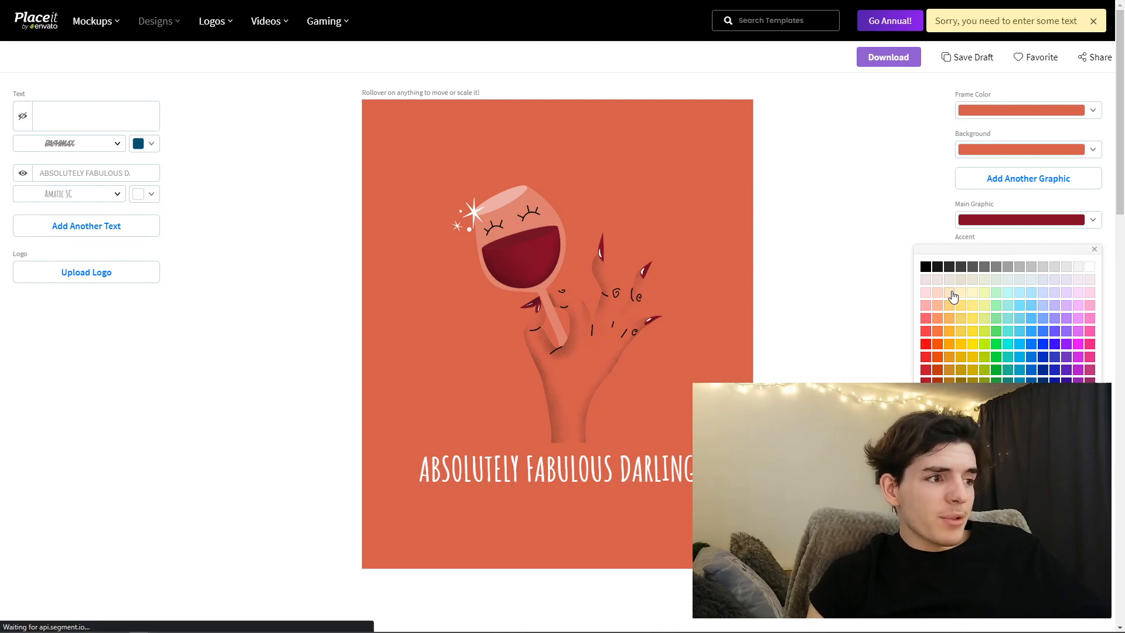
{"action": "left_click", "coordinate": [858, 290]}
{"action": "left_click_drag", "start_coordinate": [636, 326], "coordinate": [629, 273]}
- Set the background color to black and move the orange frame off the canvas
{"action": "left_click", "coordinate": [996, 151]}
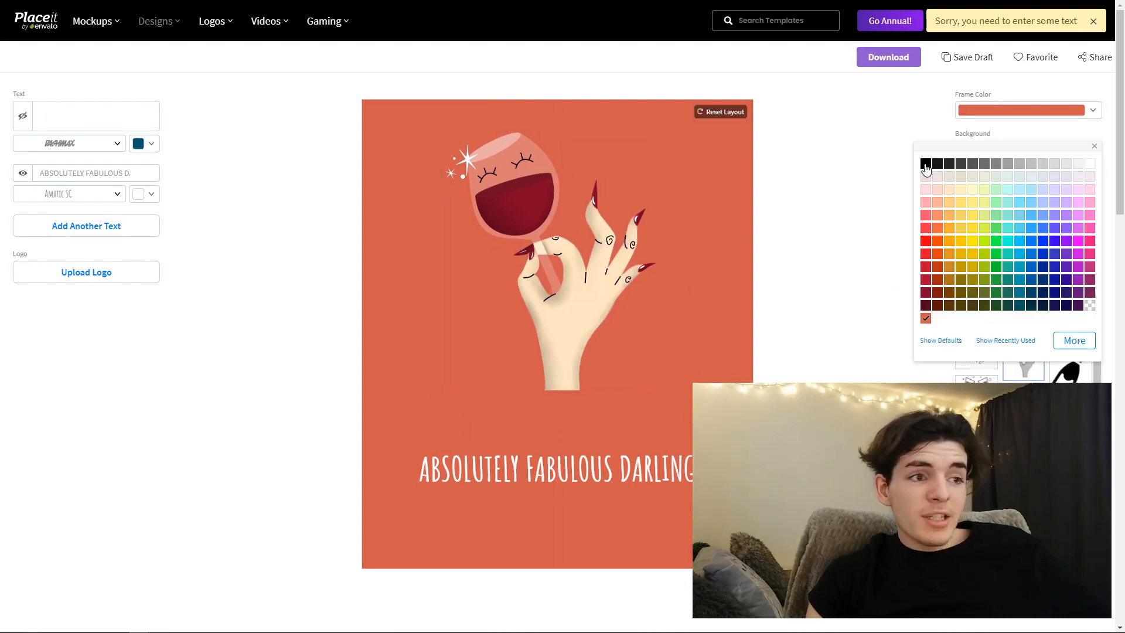
{"action": "left_click", "coordinate": [925, 165]}
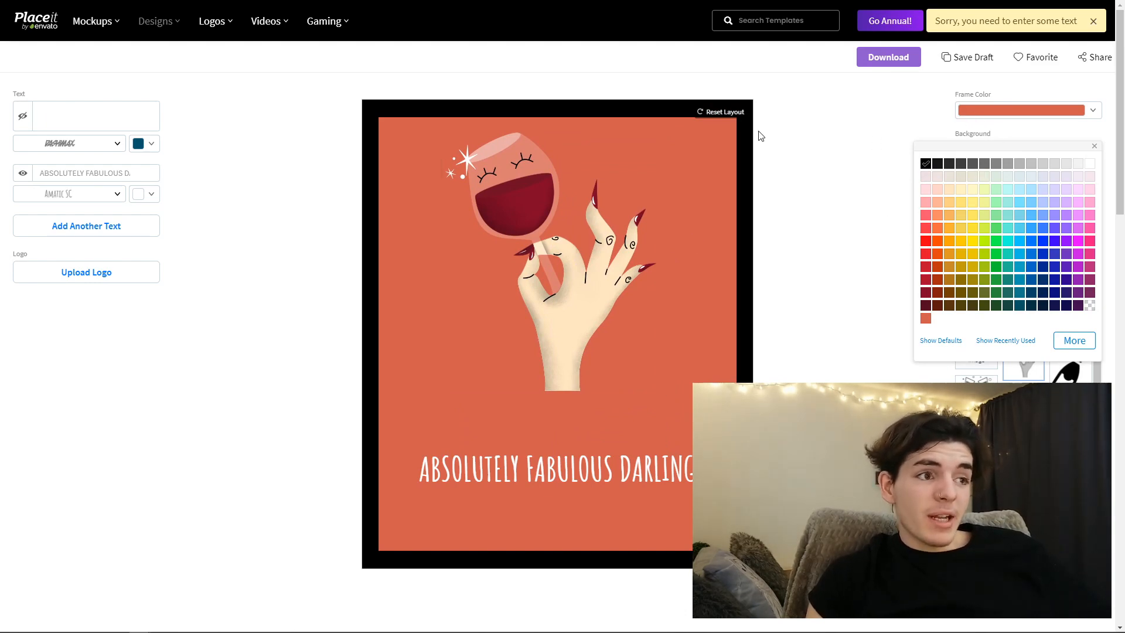
{"action": "left_click_drag", "start_coordinate": [685, 211], "coordinate": [953, 196]}
- Enlarge the hand-with-wine-glass graphic and position it directly above the text
{"action": "left_click", "coordinate": [514, 182]}
{"action": "left_click_drag", "start_coordinate": [661, 395], "coordinate": [720, 471]}
{"action": "left_click_drag", "start_coordinate": [640, 346], "coordinate": [616, 330]}
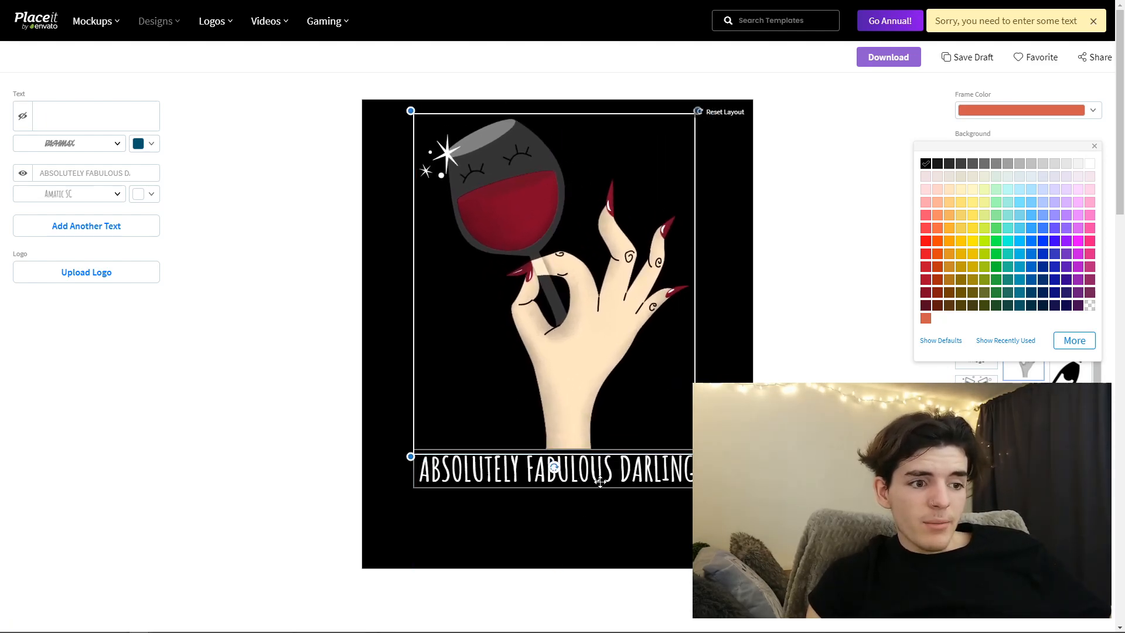
{"action": "left_click", "coordinate": [817, 463]}
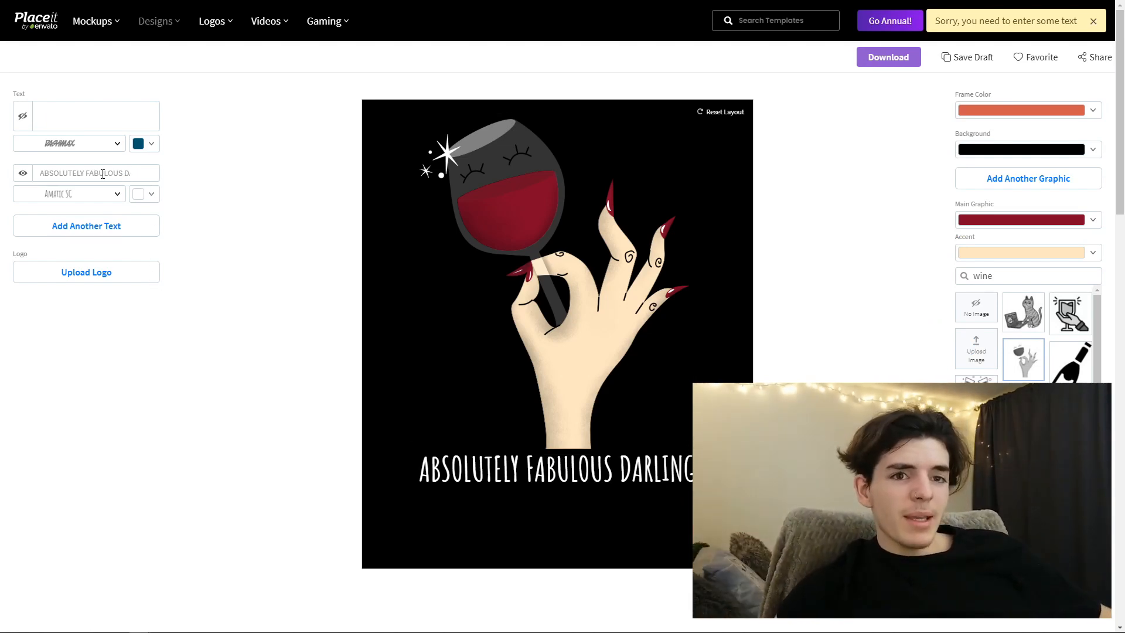
- Turn on the hidden text line, enter "DARLING" in it and place it below the main text
{"action": "left_click", "coordinate": [25, 120]}
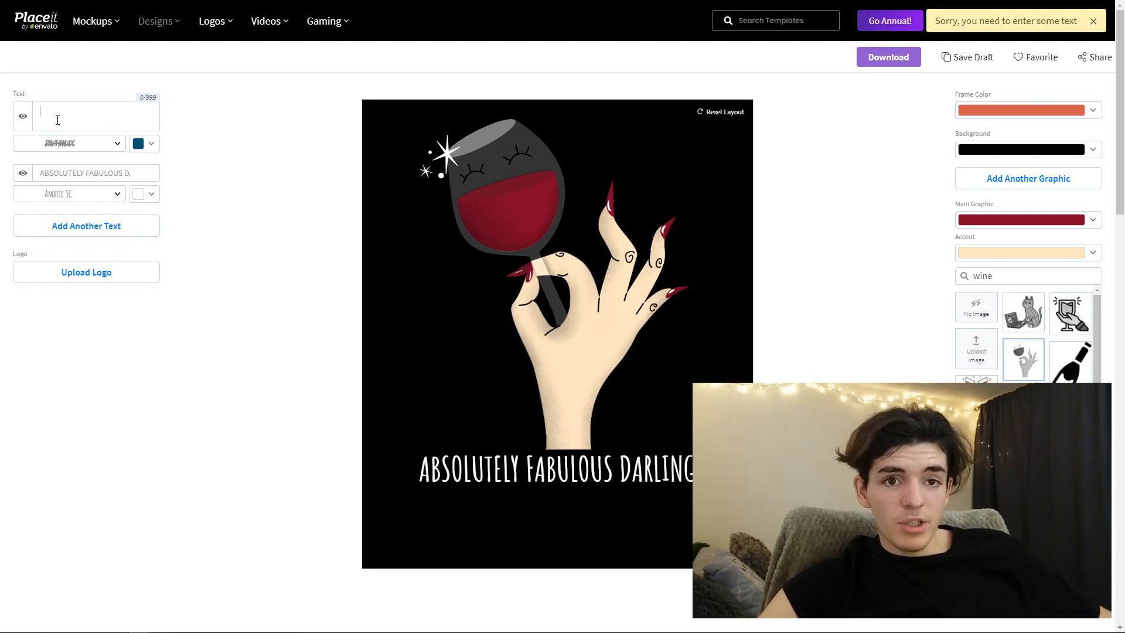
{"action": "type", "text": "DAR"}
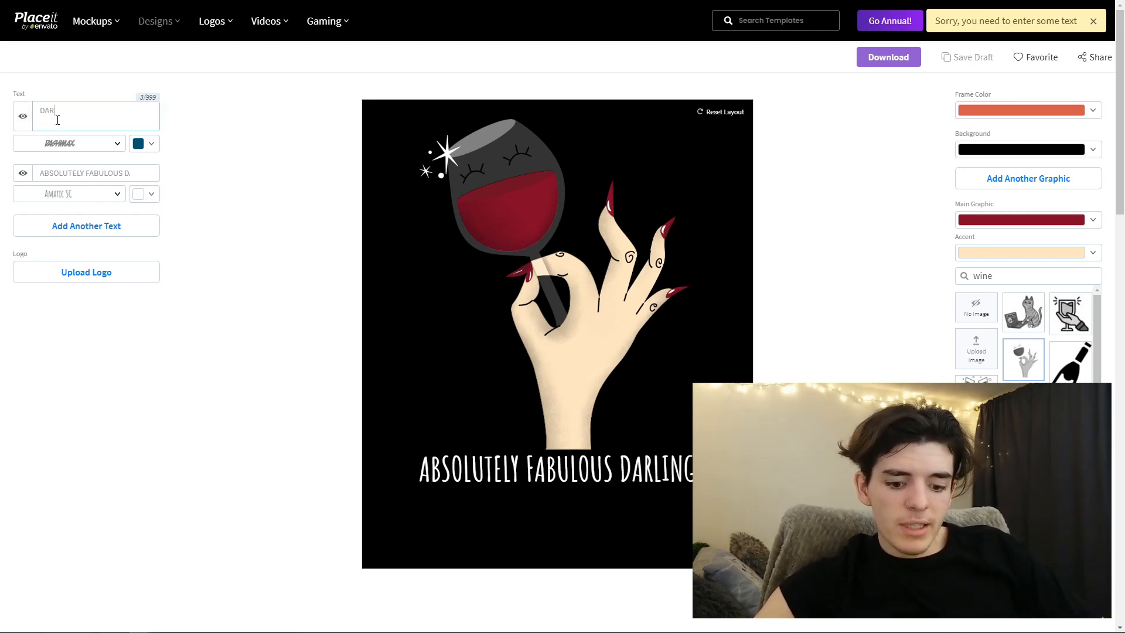
{"action": "type", "text": "LING"}
{"action": "left_click_drag", "start_coordinate": [574, 223], "coordinate": [557, 536]}
- Remove the word "DARLING" from the main text line so it reads "ABSOLUTELY FABULOUS"
{"action": "left_click_drag", "start_coordinate": [126, 173], "coordinate": [169, 178]}
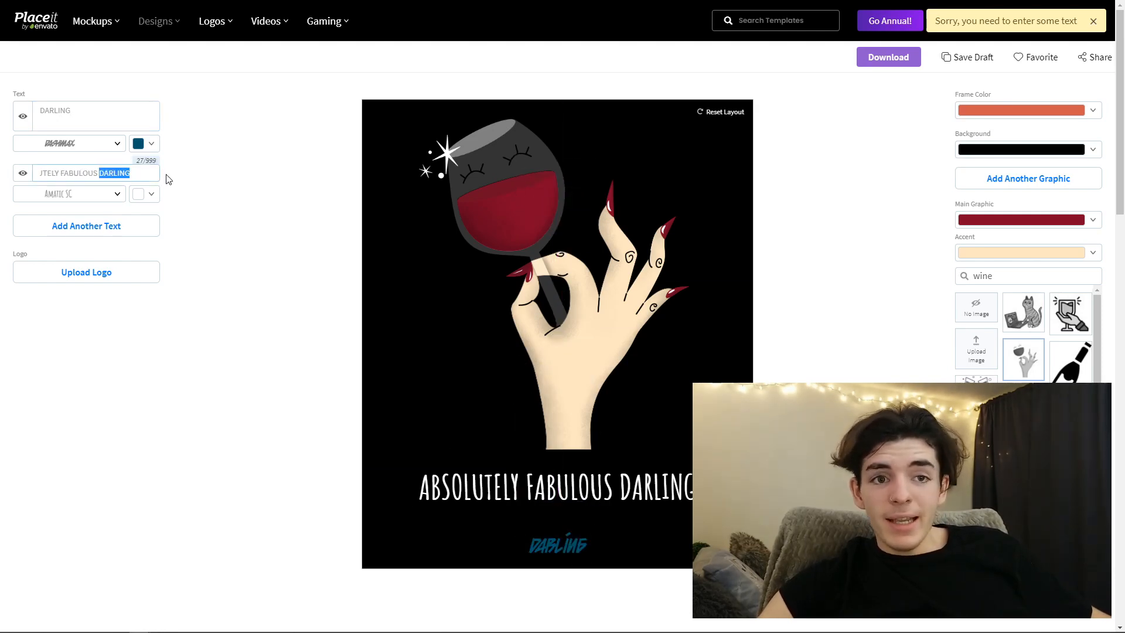
{"action": "key", "text": "F11"}
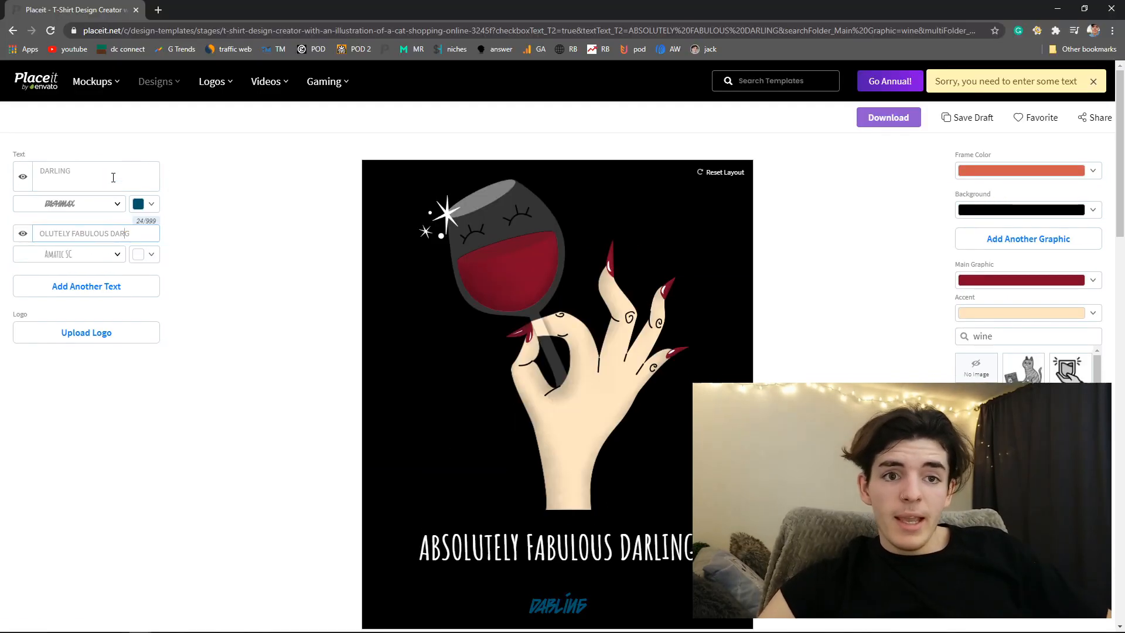
{"action": "key", "text": "BackSpace"}
{"action": "key", "text": "F11"}
{"action": "key", "text": "BackSpace"}
{"action": "key", "text": "BackSpace"}
{"action": "key", "text": "BackSpace"}
{"action": "key", "text": "BackSpace"}
{"action": "key", "text": "BackSpace"}
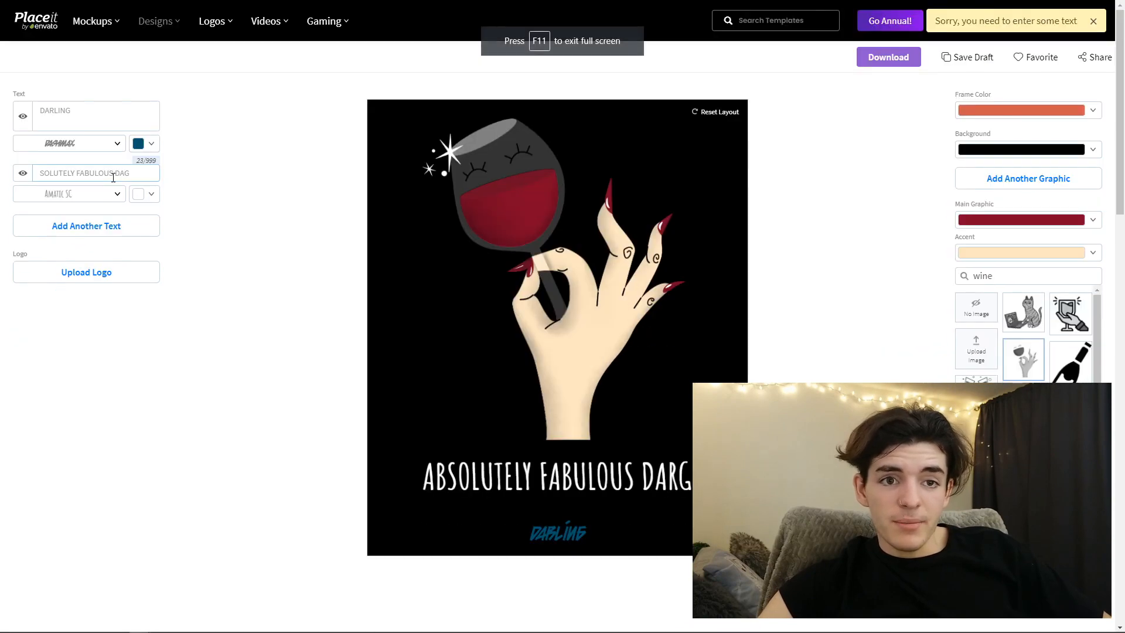
- Enlarge "DARLING" and place it directly under "ABSOLUTELY FABULOUS", and scale down the hand graphic above the text
{"action": "left_click_drag", "start_coordinate": [588, 543], "coordinate": [726, 595]}
{"action": "left_click_drag", "start_coordinate": [642, 543], "coordinate": [583, 494]}
{"action": "left_click_drag", "start_coordinate": [581, 370], "coordinate": [577, 357]}
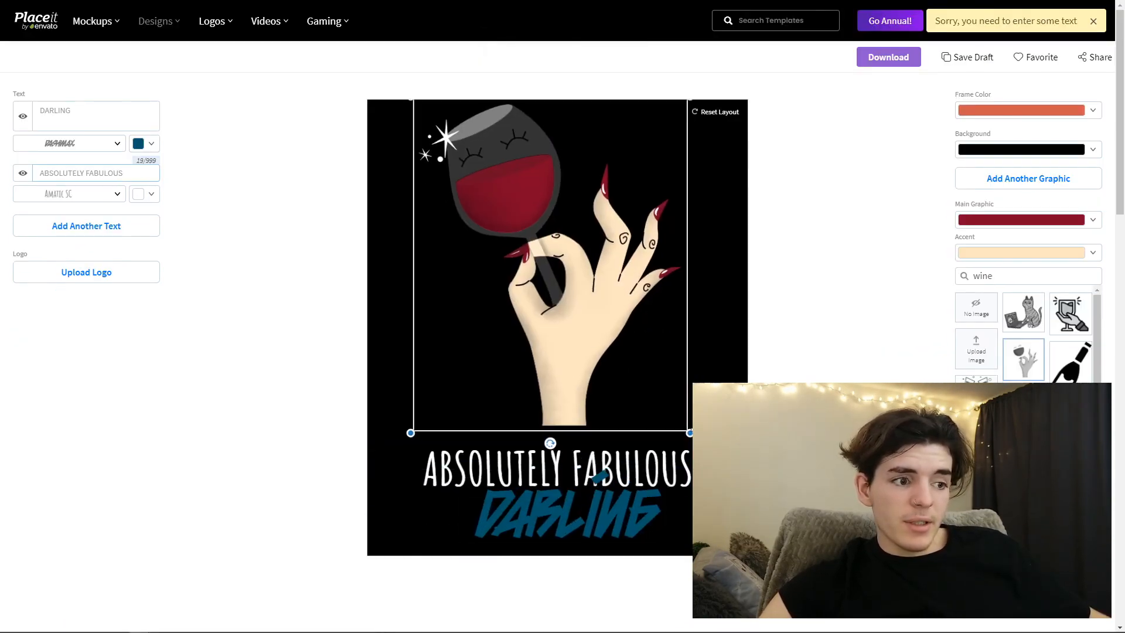
{"action": "left_click_drag", "start_coordinate": [689, 432], "coordinate": [592, 364]}
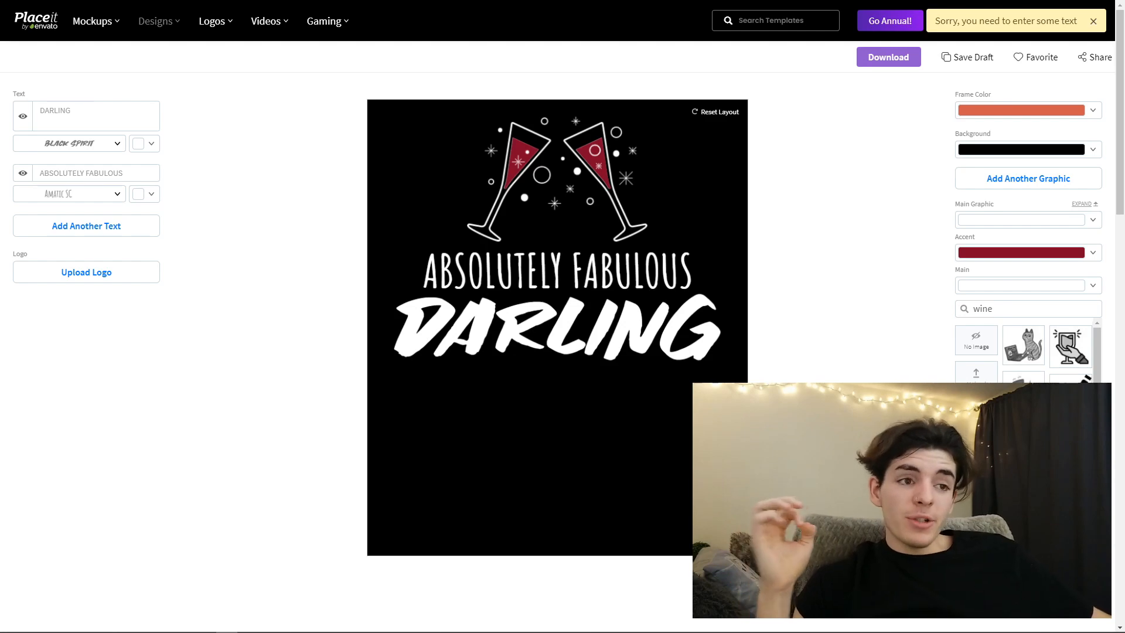
- Try the hand holding a wine glass as the main graphic, centered above the text
{"action": "left_click", "coordinate": [1023, 393]}
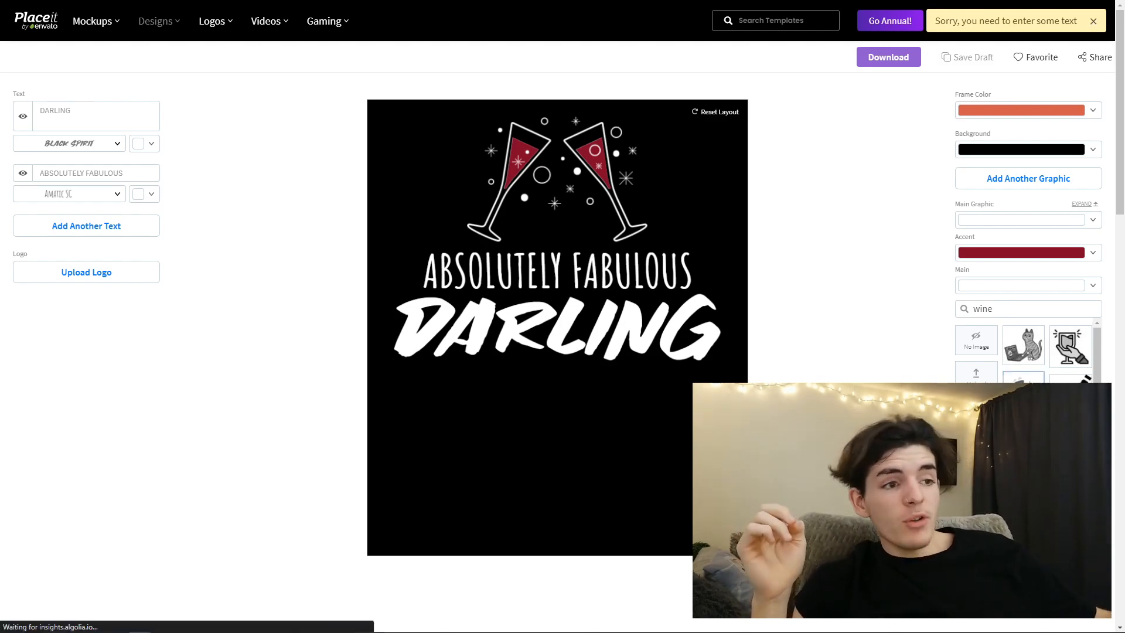
{"action": "left_click_drag", "start_coordinate": [513, 225], "coordinate": [572, 194]}
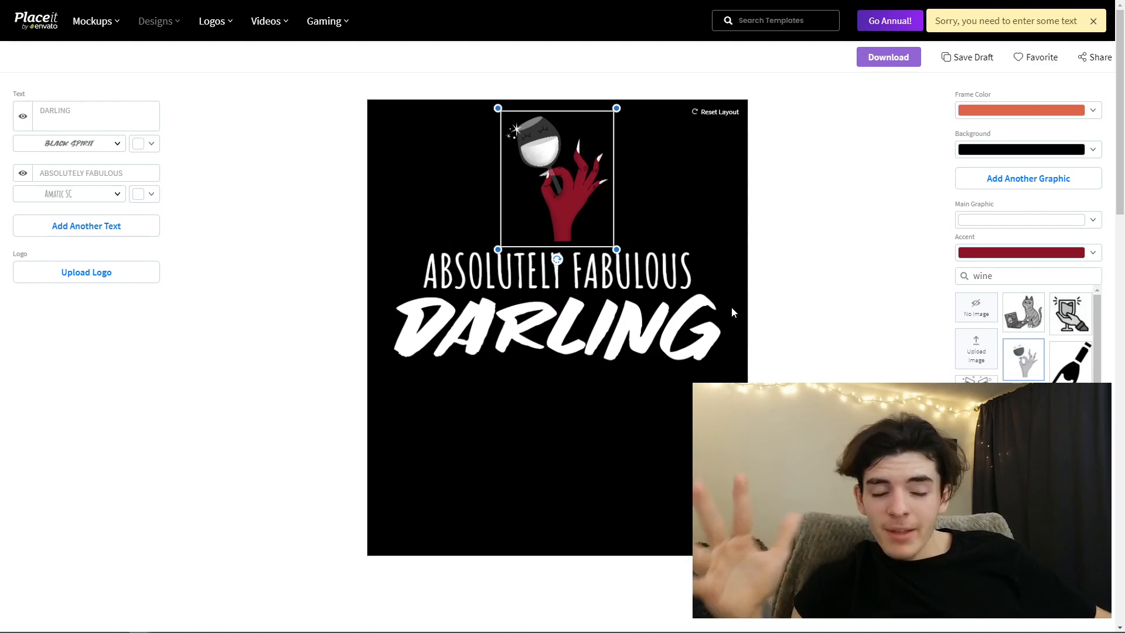
- Use the two clinking wine glasses as the main graphic and scale them up slightly, centered above the text
{"action": "left_click", "coordinate": [975, 396]}
{"action": "left_click_drag", "start_coordinate": [552, 172], "coordinate": [556, 197]}
{"action": "left_click_drag", "start_coordinate": [615, 220], "coordinate": [598, 180]}
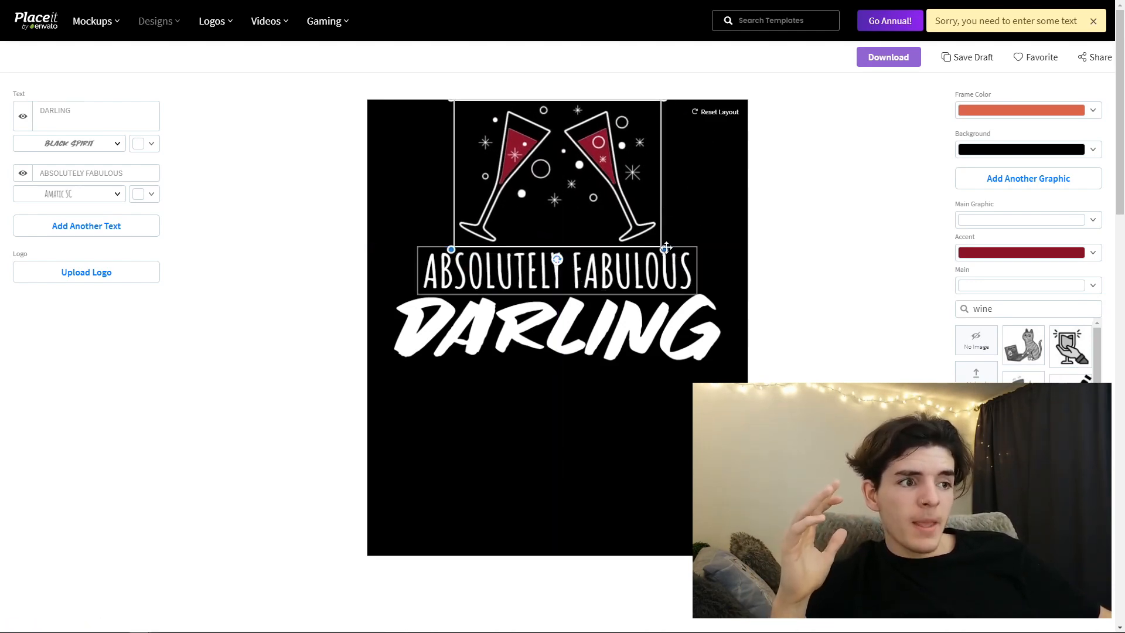
- Make the design's background transparent and download the design
{"action": "left_click", "coordinate": [967, 156]}
{"action": "left_click", "coordinate": [1088, 307]}
{"action": "left_click", "coordinate": [829, 271]}
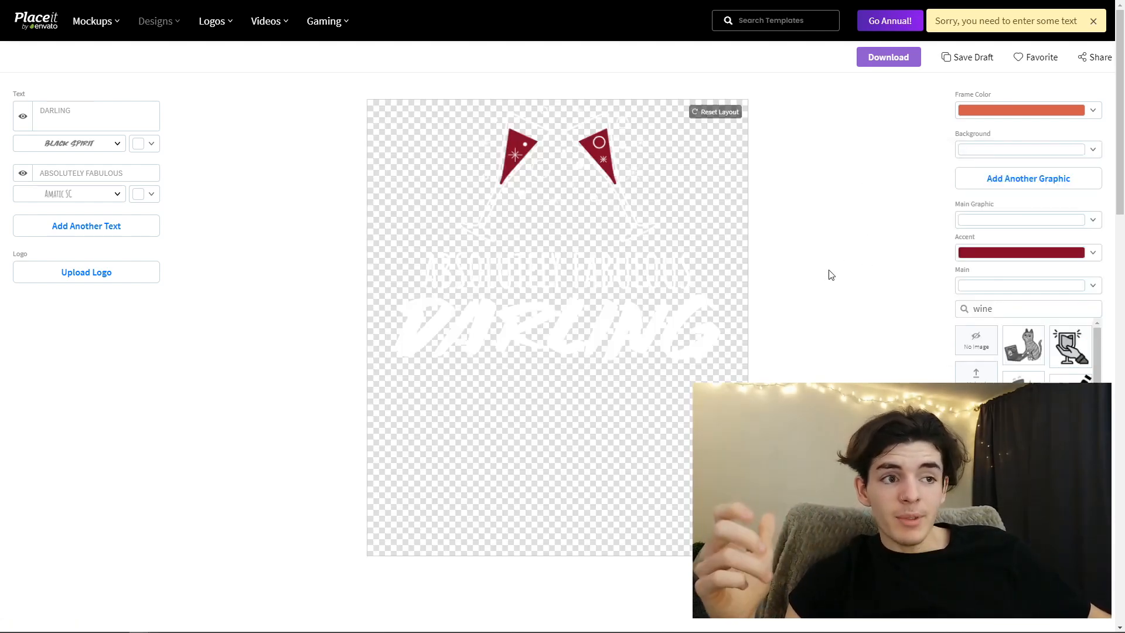
{"action": "left_click", "coordinate": [885, 62]}
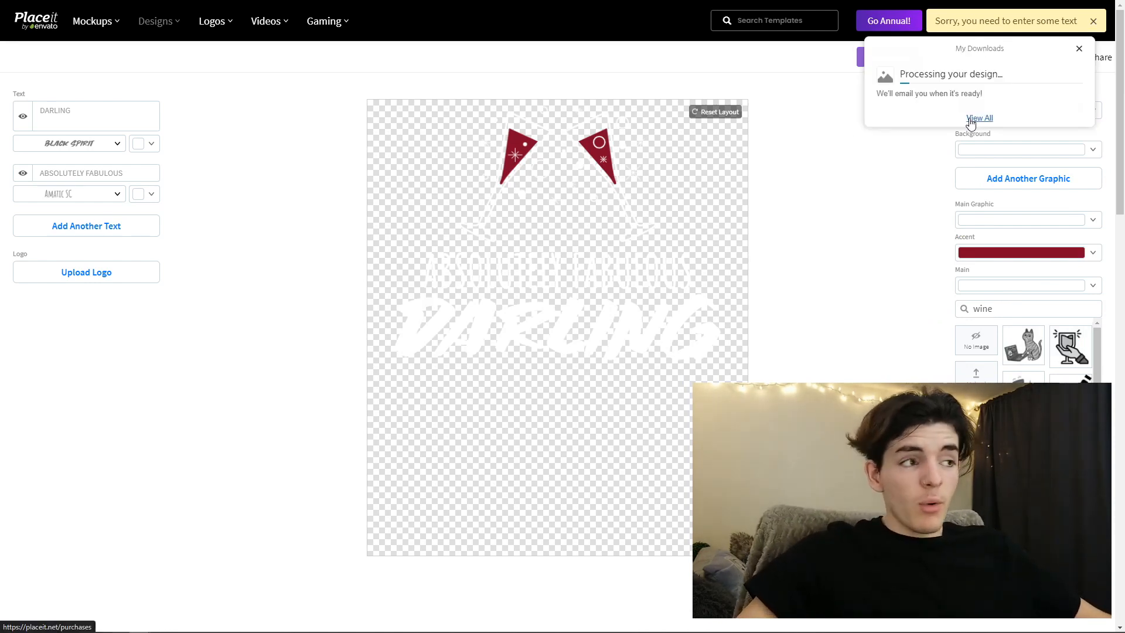
- Open the new design from the downloads list for cropping and resizing, set it to 4500 x 5400 px and download it
{"action": "left_click", "coordinate": [977, 119]}
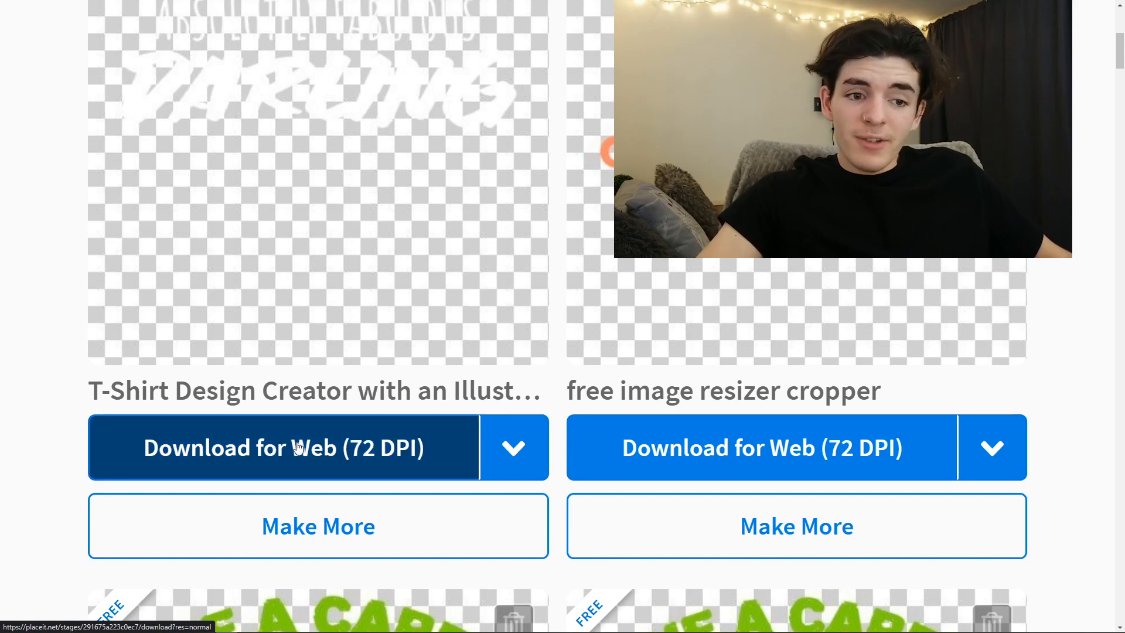
{"action": "left_click", "coordinate": [487, 449]}
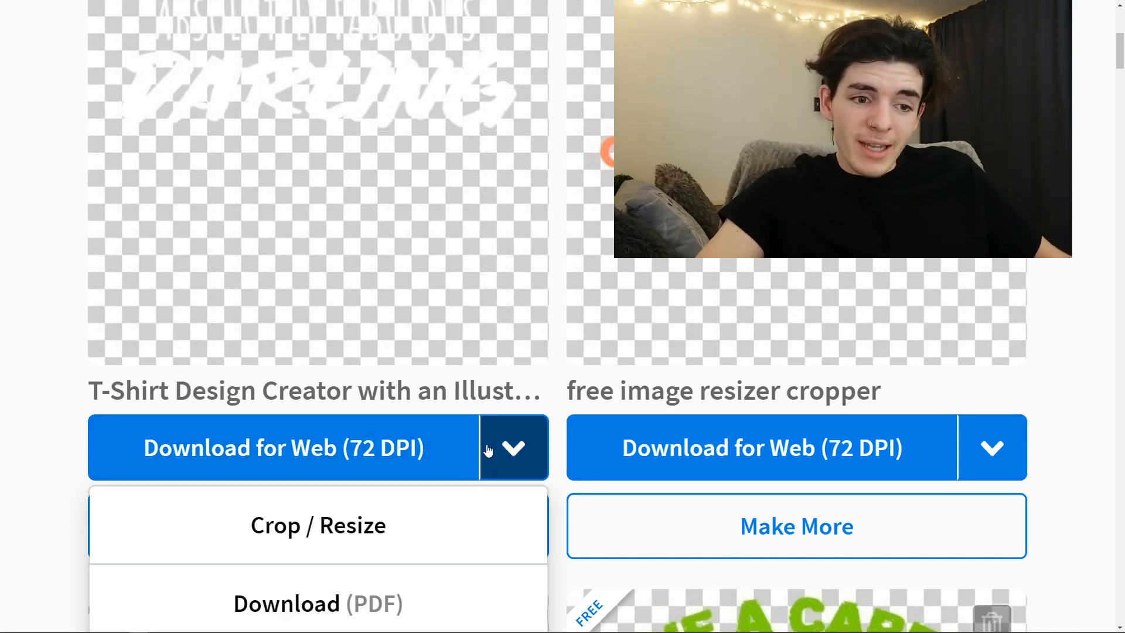
{"action": "left_click", "coordinate": [350, 532]}
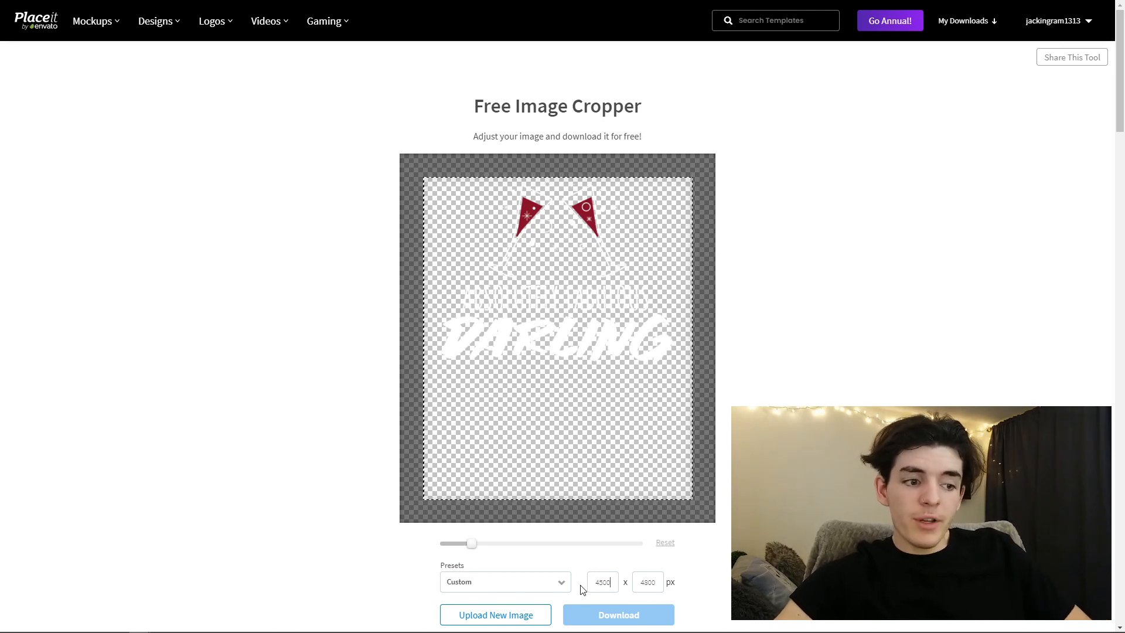
{"action": "key", "text": "Tab"}
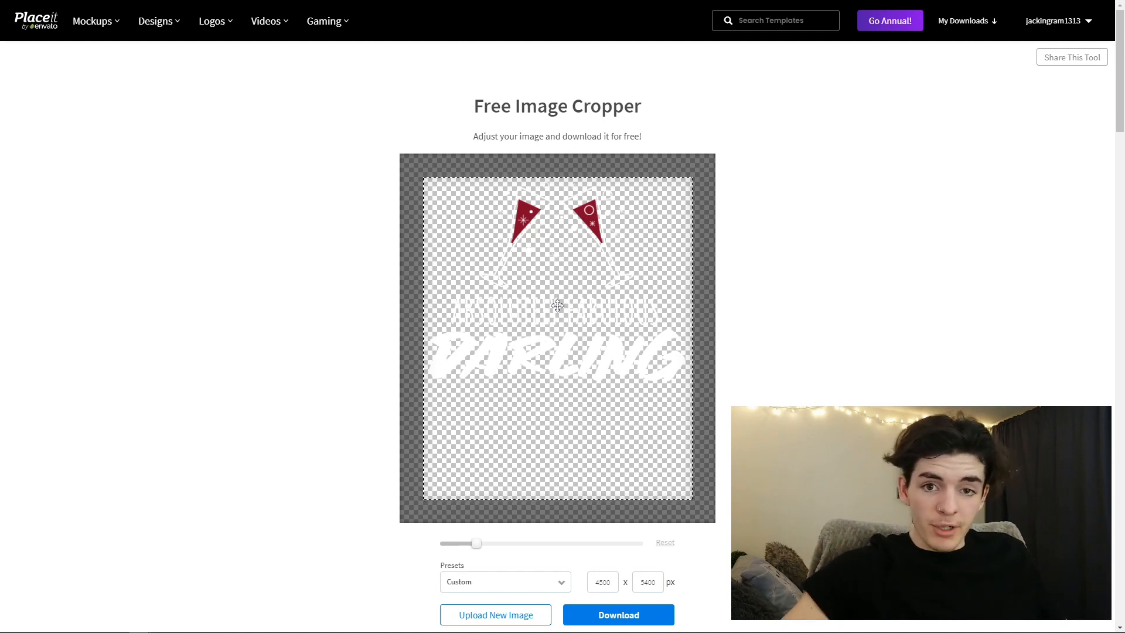
{"action": "left_click", "coordinate": [623, 615]}
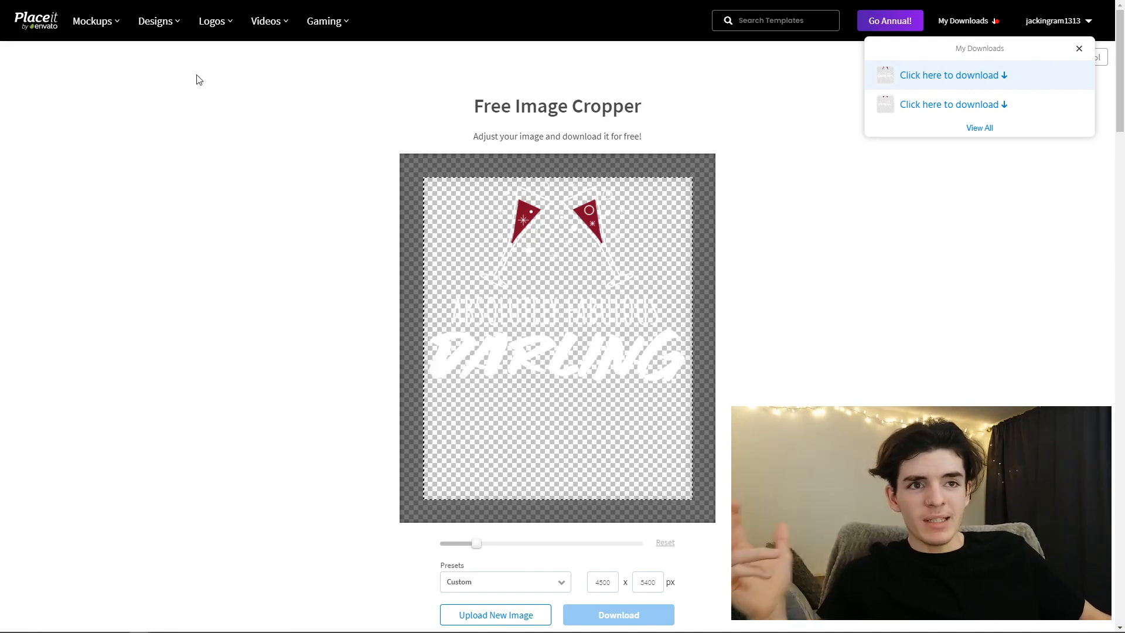
- Browse all the logo templates for layouts that could serve as t-shirt design ideas
{"action": "mouse_move", "coordinate": [156, 32]}
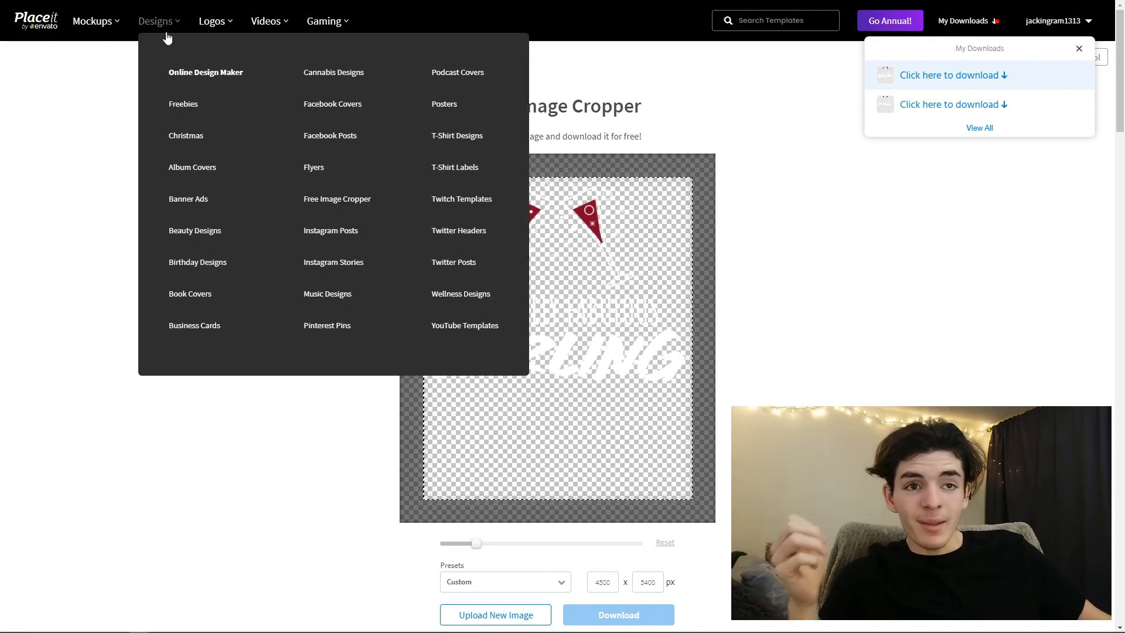
{"action": "mouse_move", "coordinate": [212, 29]}
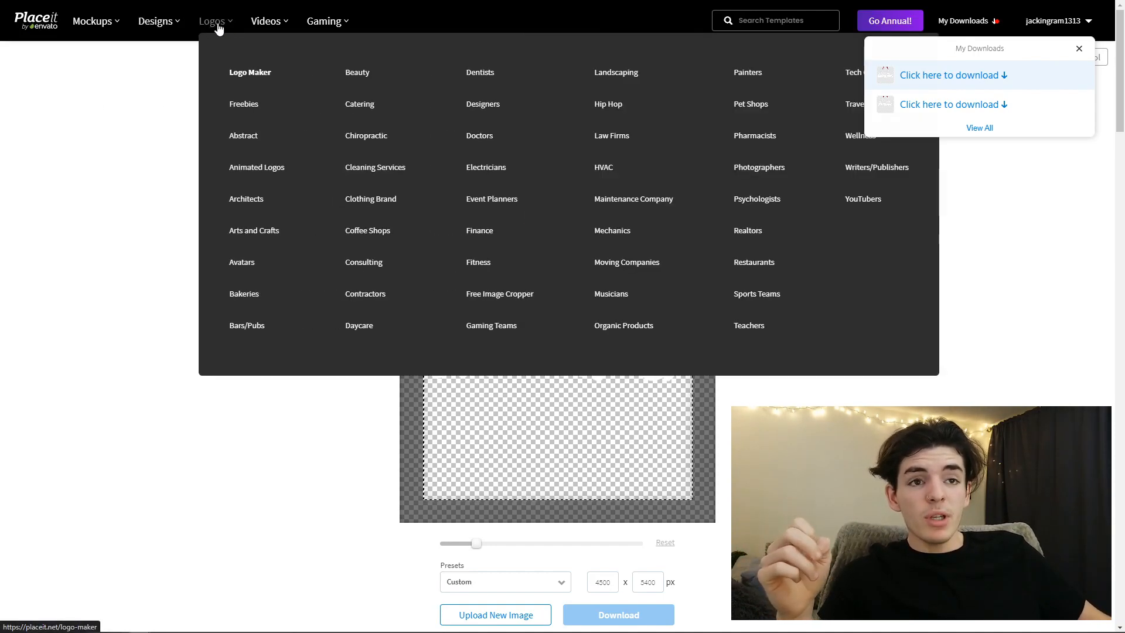
{"action": "left_click", "coordinate": [207, 26]}
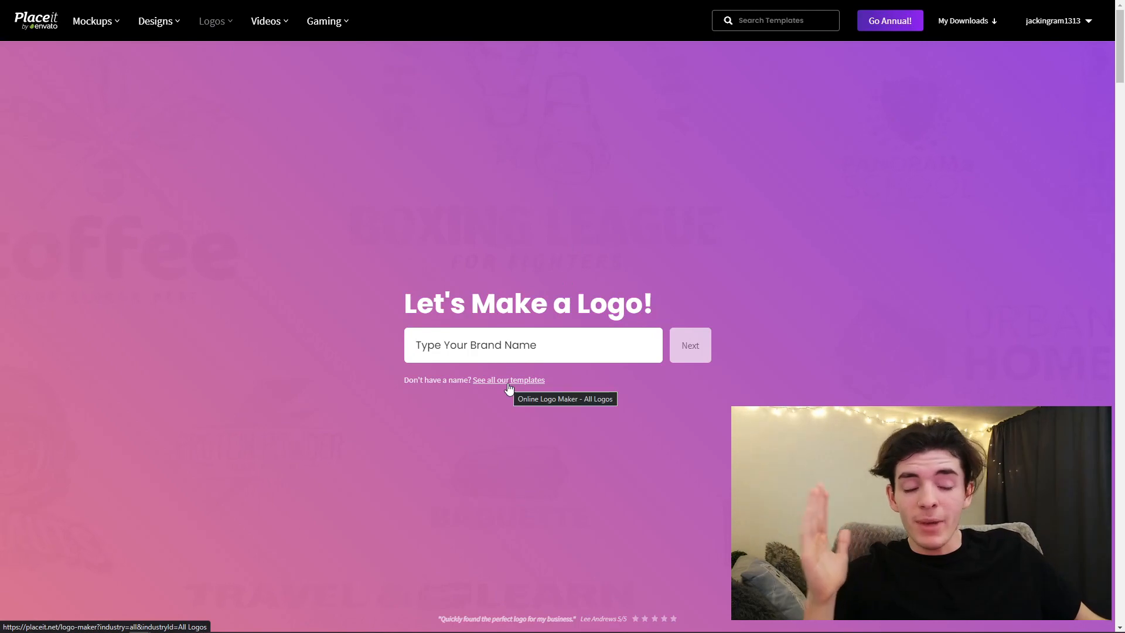
{"action": "left_click", "coordinate": [508, 380]}
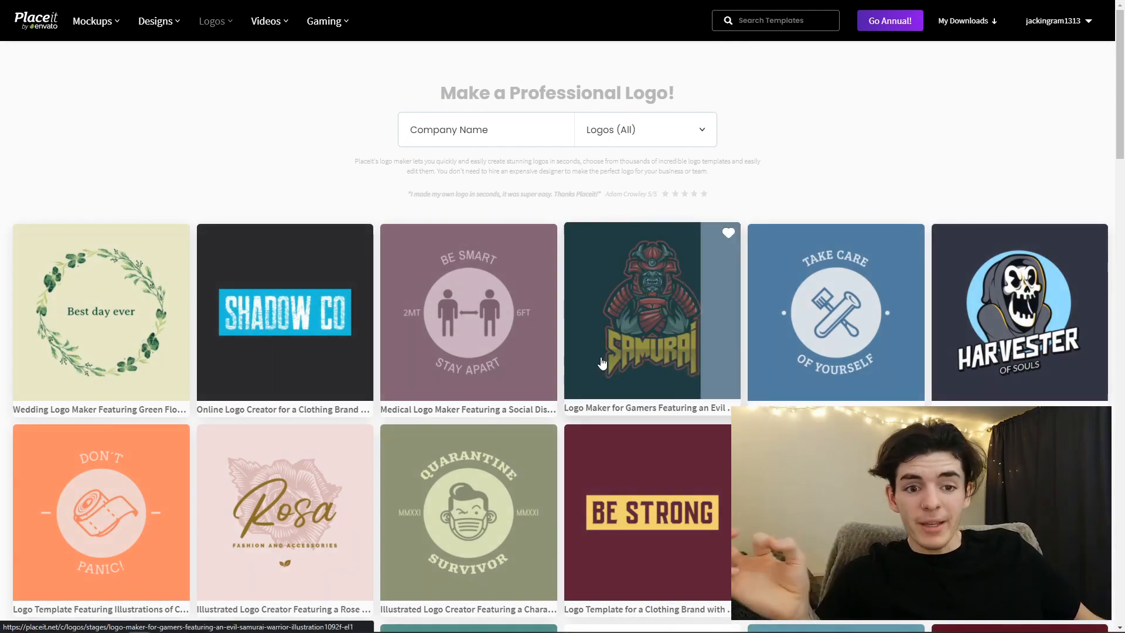
{"action": "scroll", "coordinate": [529, 372], "scroll_direction": "down", "scroll_amount": 1}
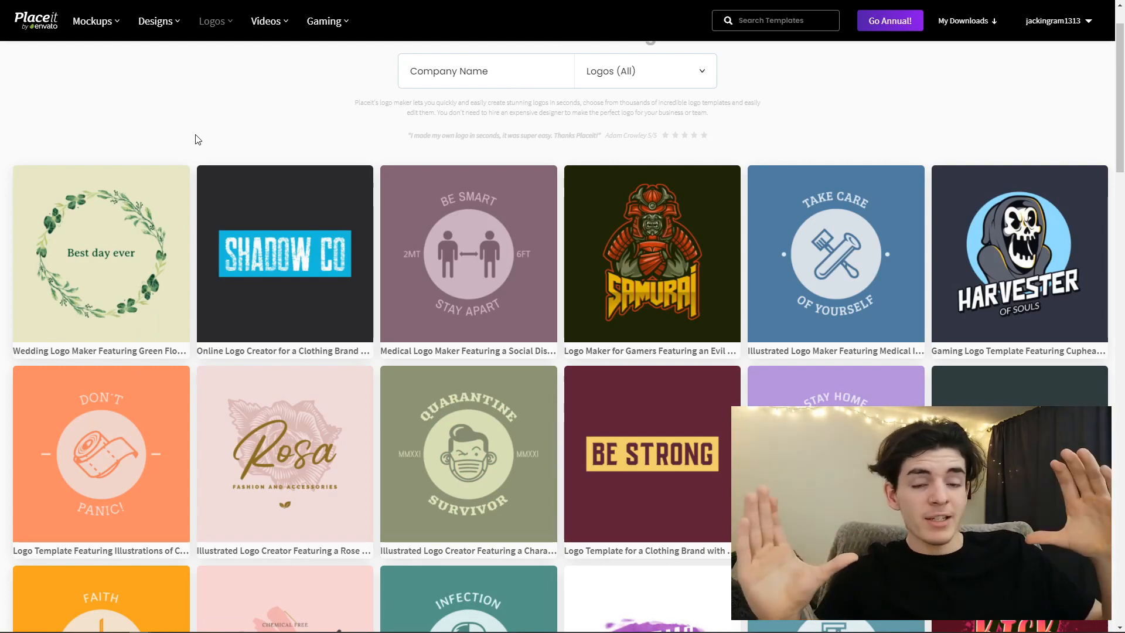
{"action": "scroll", "coordinate": [316, 235], "scroll_direction": "down", "scroll_amount": 1}
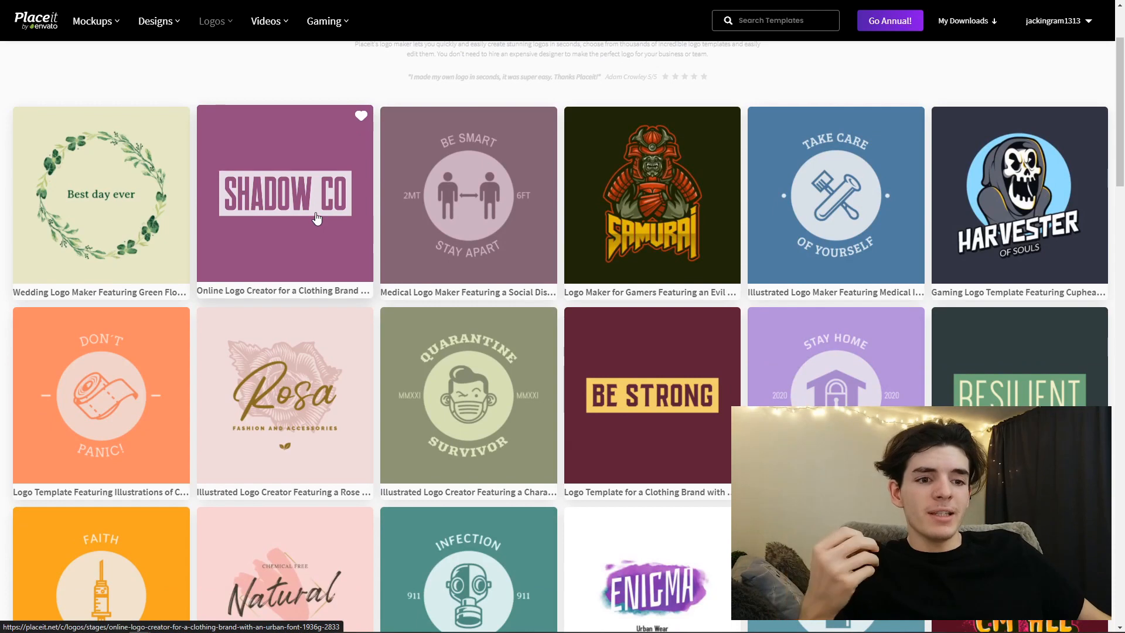
{"action": "scroll", "coordinate": [317, 218], "scroll_direction": "down", "scroll_amount": 2}
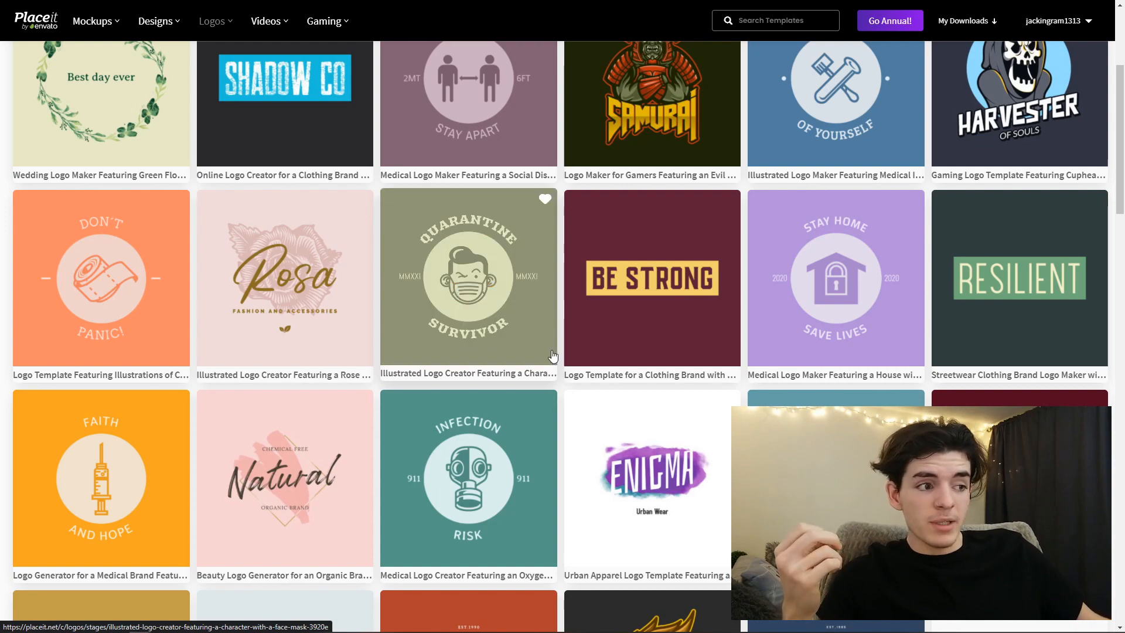
{"action": "scroll", "coordinate": [615, 377], "scroll_direction": "down", "scroll_amount": 2}
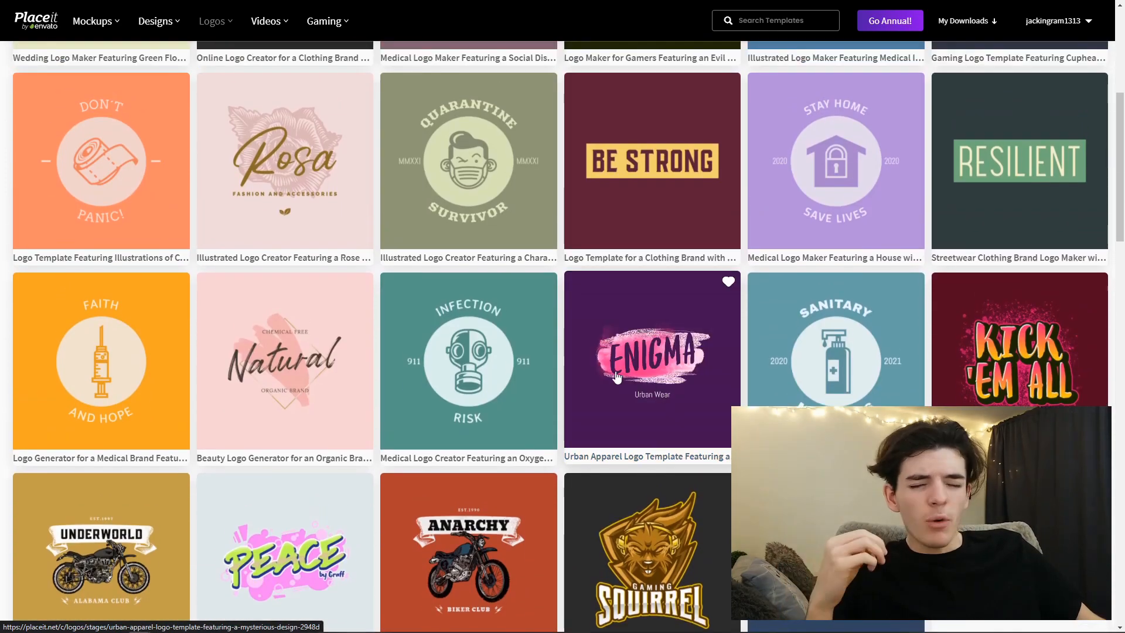
{"action": "scroll", "coordinate": [498, 326], "scroll_direction": "down", "scroll_amount": 2}
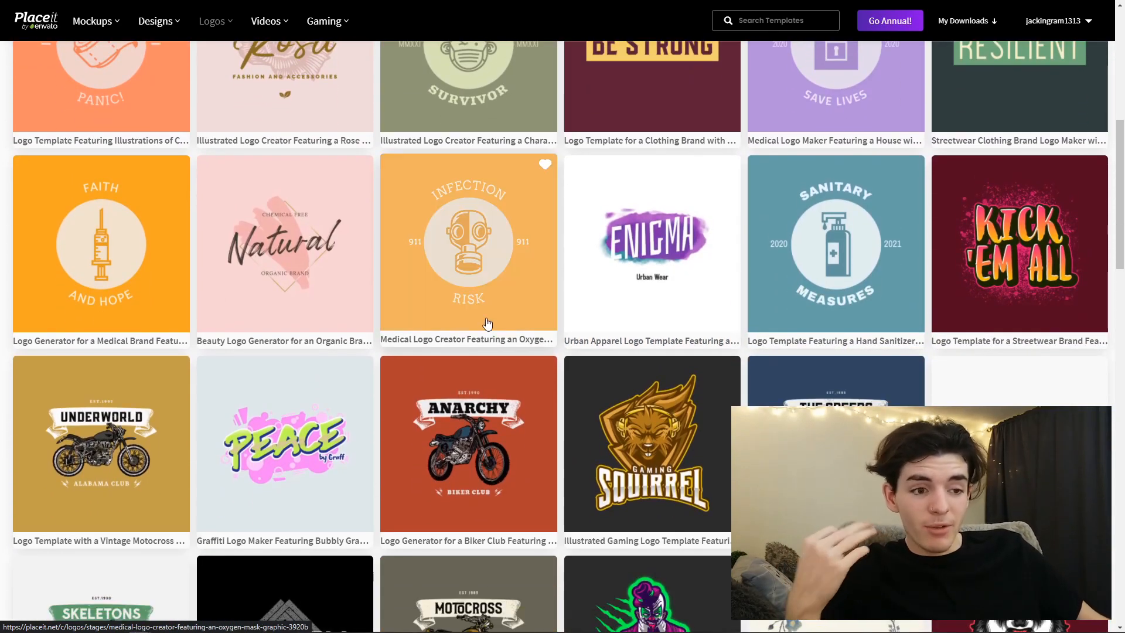
{"action": "scroll", "coordinate": [478, 429], "scroll_direction": "down", "scroll_amount": 1}
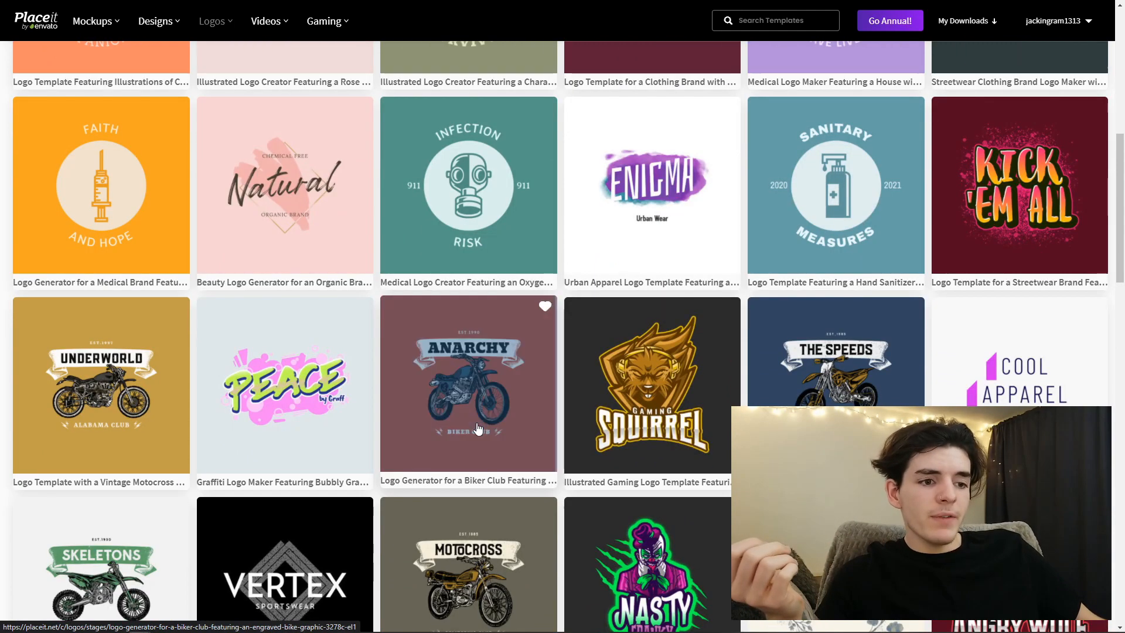
{"action": "scroll", "coordinate": [831, 410], "scroll_direction": "down", "scroll_amount": 1}
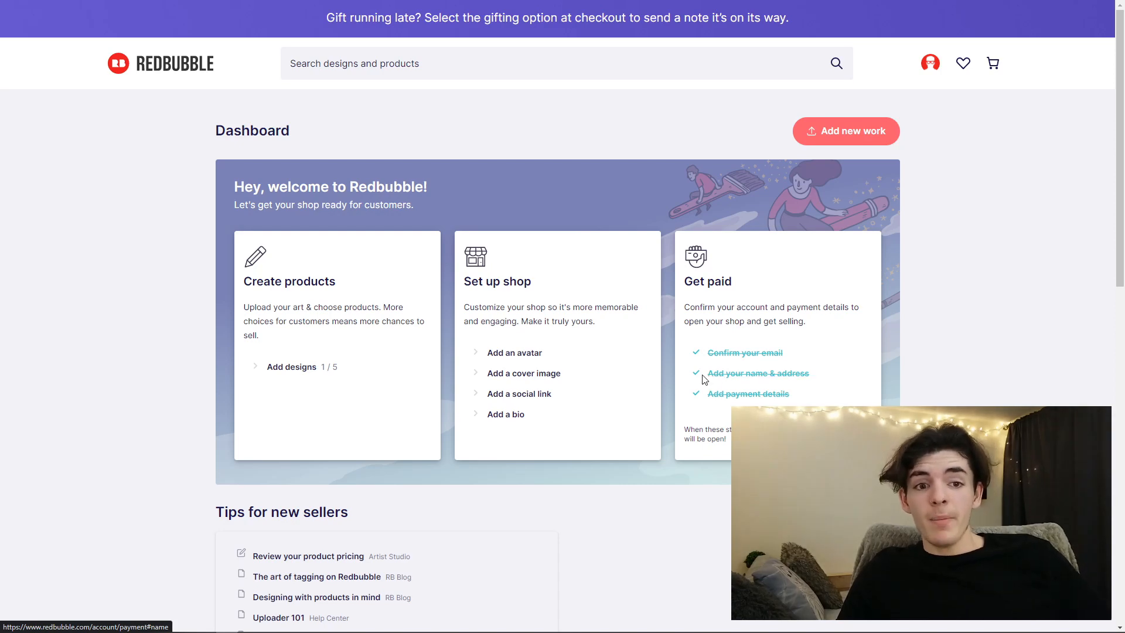
- Switch to the Redbubble dashboard, start adding a new design and check its background color setting
{"action": "left_click", "coordinate": [294, 368]}
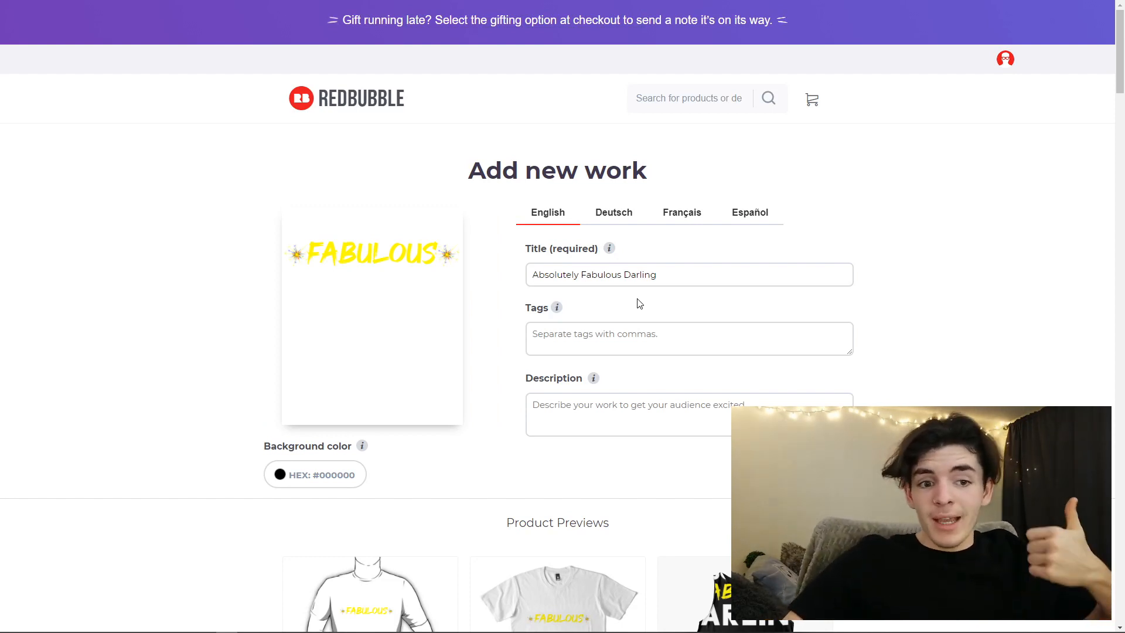
{"action": "scroll", "coordinate": [630, 311], "scroll_direction": "down", "scroll_amount": 1}
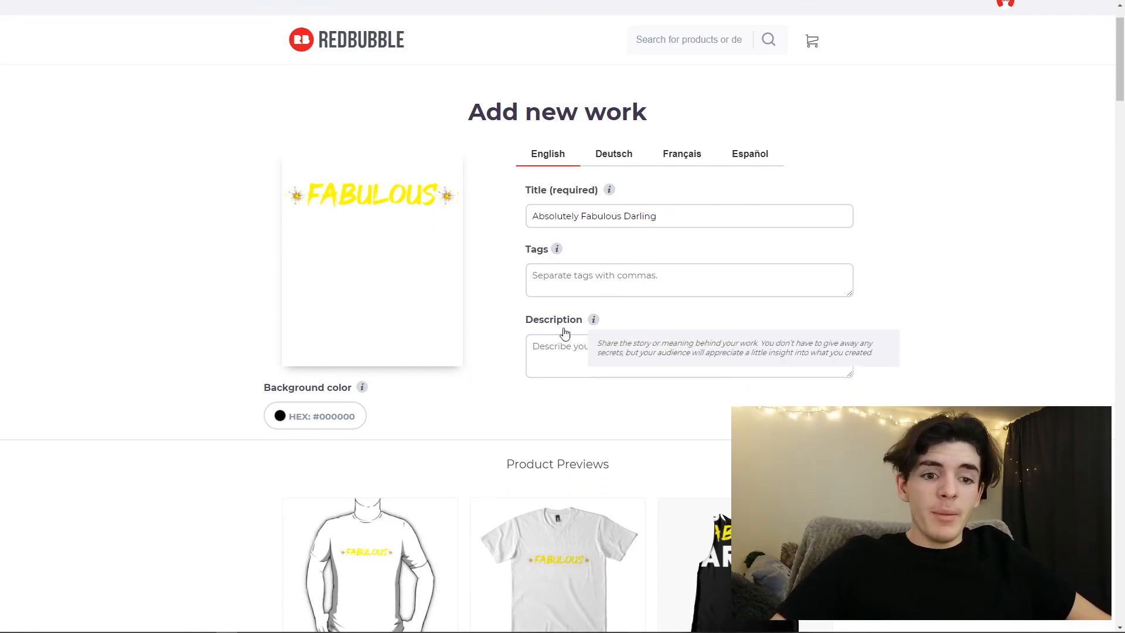
{"action": "left_click", "coordinate": [297, 420]}
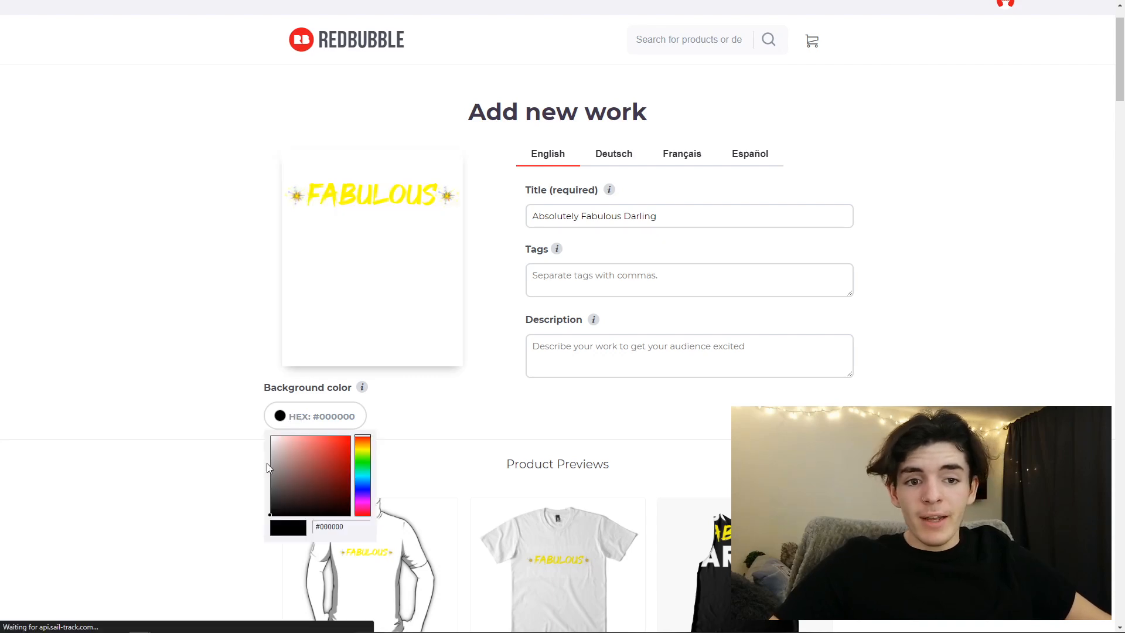
{"action": "left_click", "coordinate": [202, 514]}
- Review the product previews and set the Standard Print Clothing Essential T-Shirt color to black
{"action": "scroll", "coordinate": [201, 514], "scroll_direction": "down", "scroll_amount": 9}
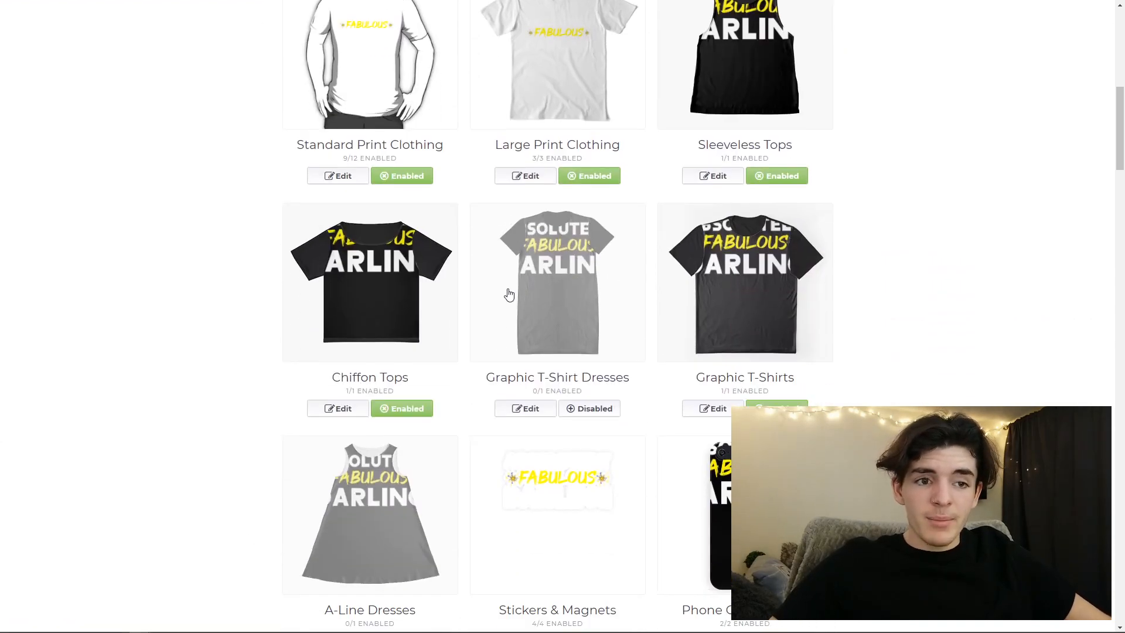
{"action": "scroll", "coordinate": [377, 429], "scroll_direction": "up", "scroll_amount": 5}
{"action": "scroll", "coordinate": [377, 430], "scroll_direction": "up", "scroll_amount": 1}
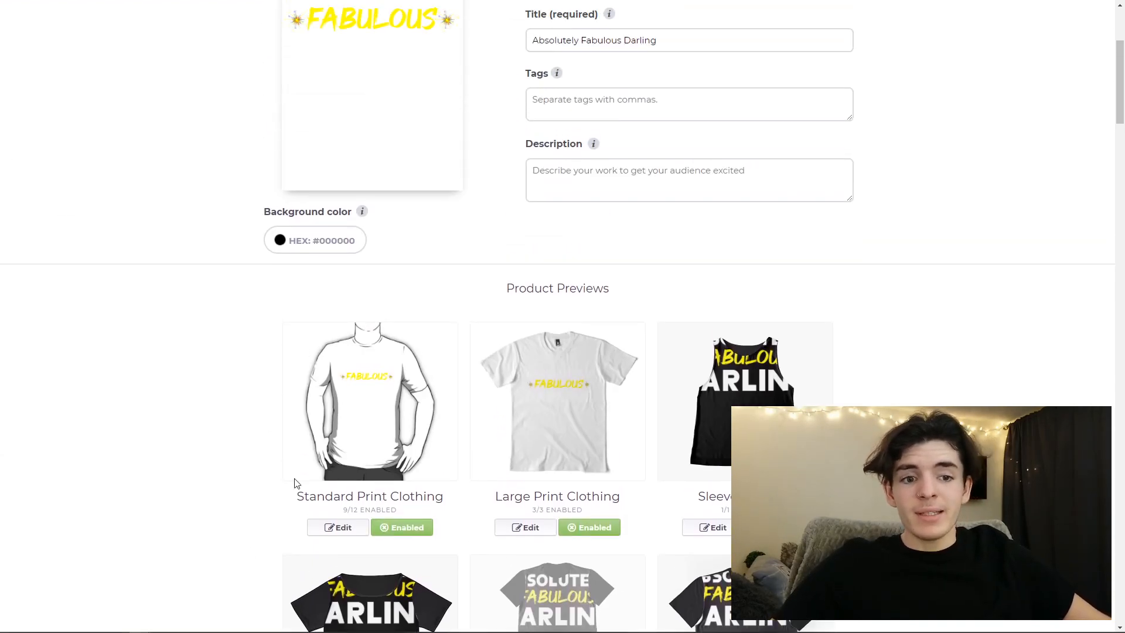
{"action": "left_click", "coordinate": [340, 527]}
{"action": "scroll", "coordinate": [345, 530], "scroll_direction": "down", "scroll_amount": 3}
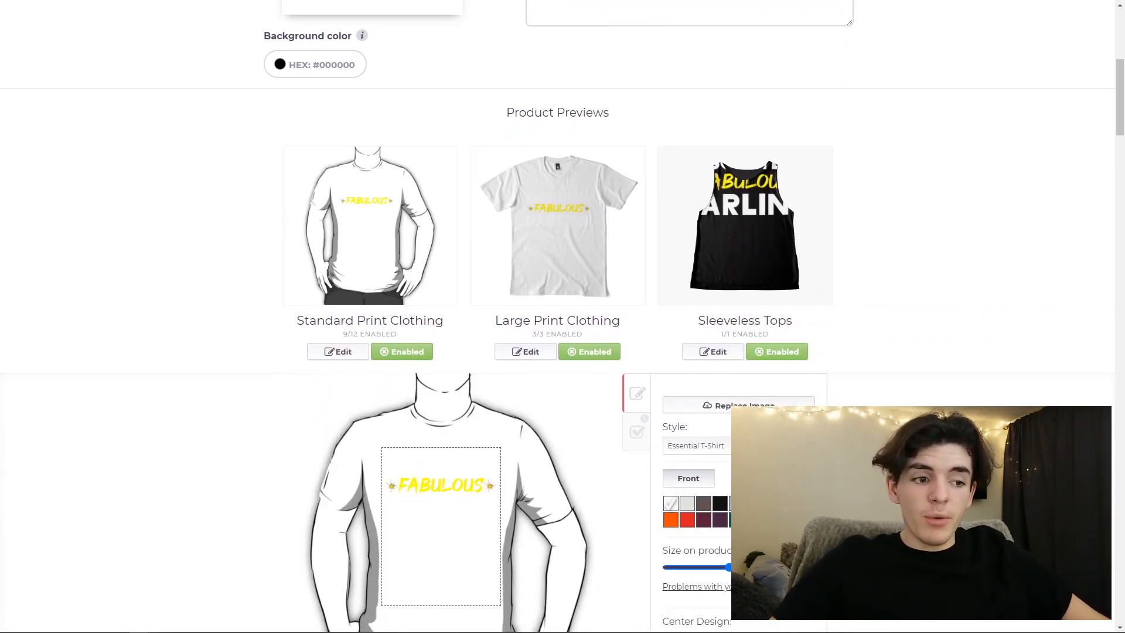
{"action": "scroll", "coordinate": [557, 375], "scroll_direction": "down", "scroll_amount": 3}
{"action": "left_click", "coordinate": [725, 608]}
{"action": "scroll", "coordinate": [592, 414], "scroll_direction": "up", "scroll_amount": 3}
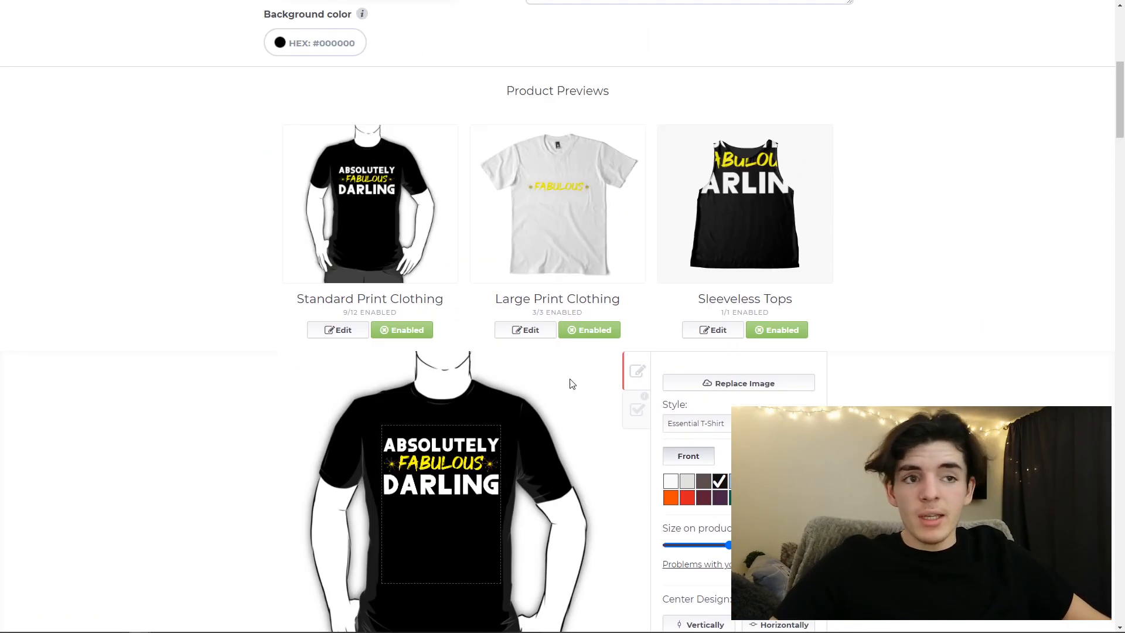
- Set the Large Print Clothing Premium T-Shirt color to black and apply the changes
{"action": "left_click", "coordinate": [525, 352]}
{"action": "scroll", "coordinate": [531, 351], "scroll_direction": "down", "scroll_amount": 3}
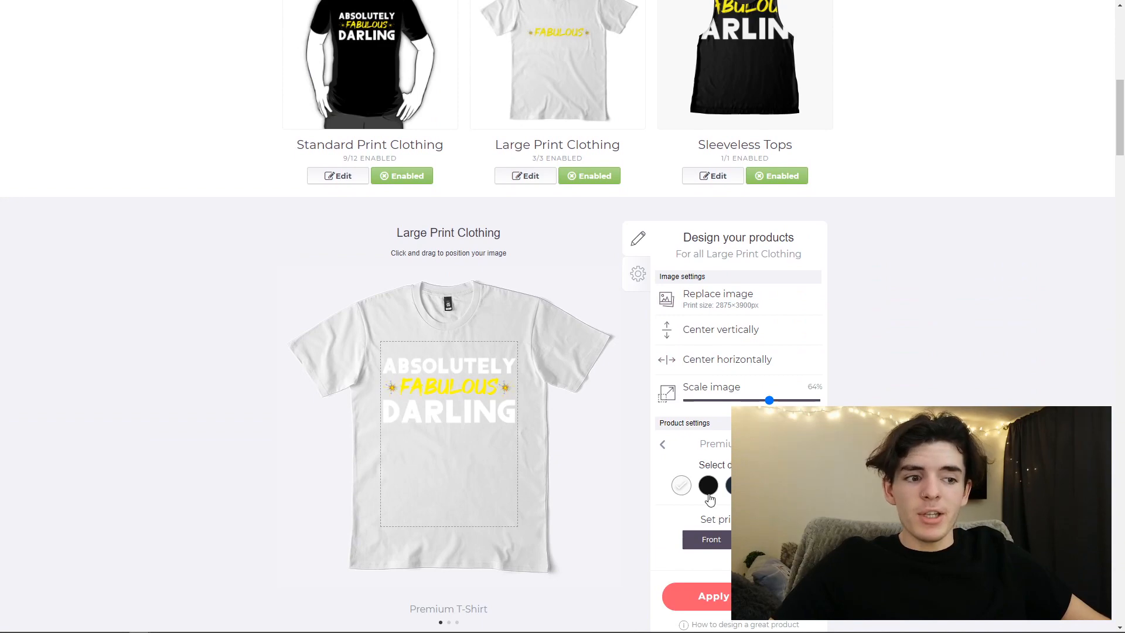
{"action": "left_click", "coordinate": [712, 598]}
{"action": "scroll", "coordinate": [667, 572], "scroll_direction": "up", "scroll_amount": 8}
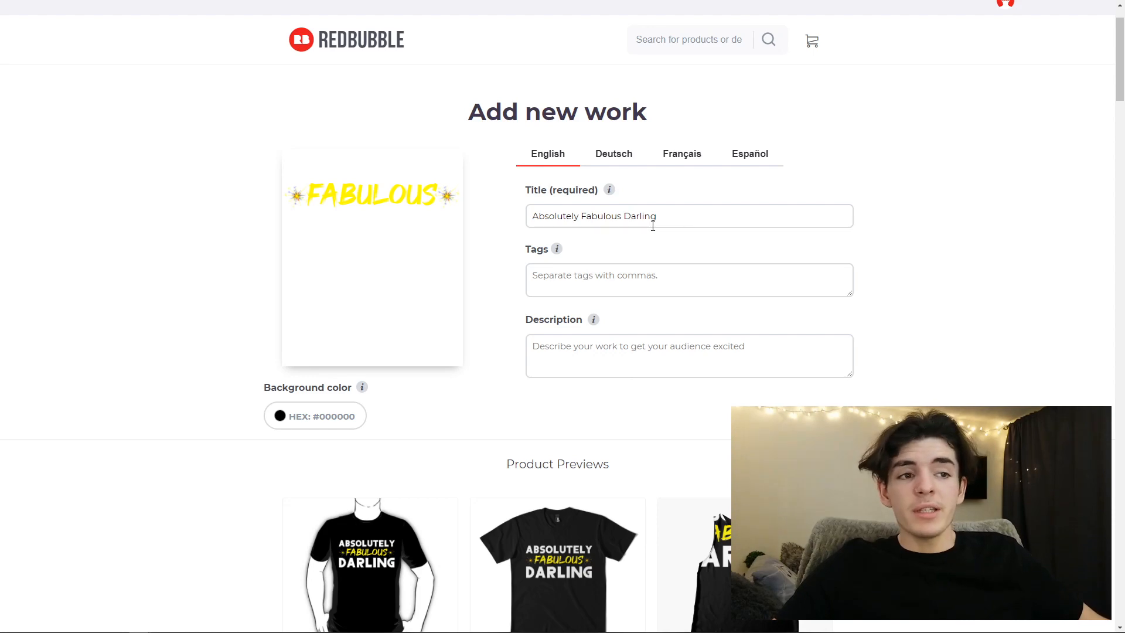
{"action": "left_click_drag", "start_coordinate": [664, 217], "coordinate": [517, 219]}
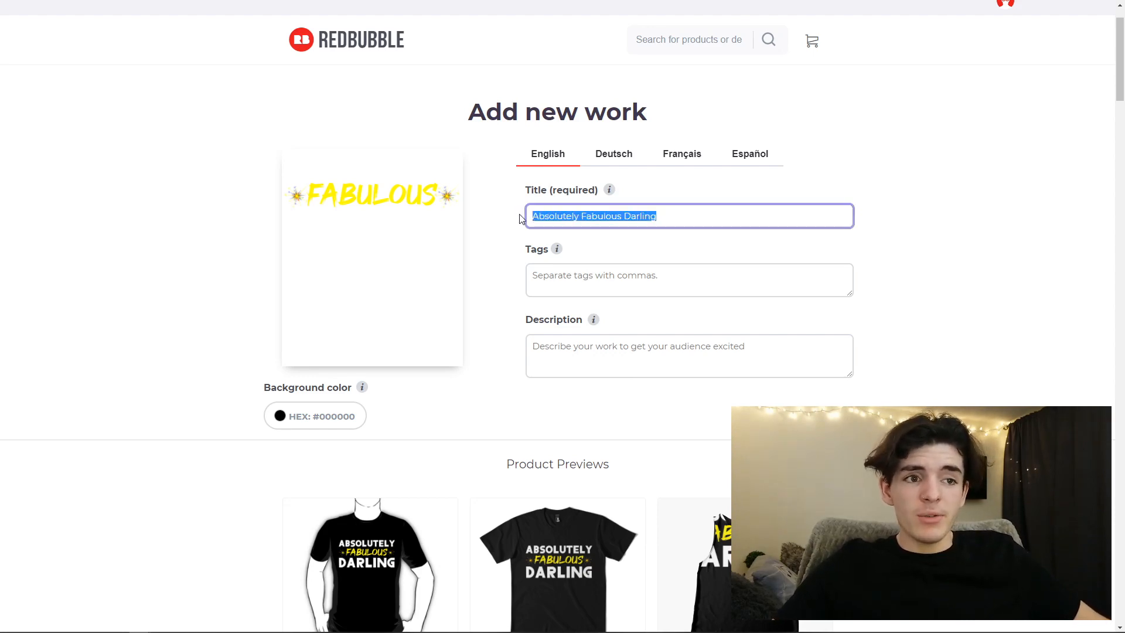
{"action": "left_click", "coordinate": [578, 218]}
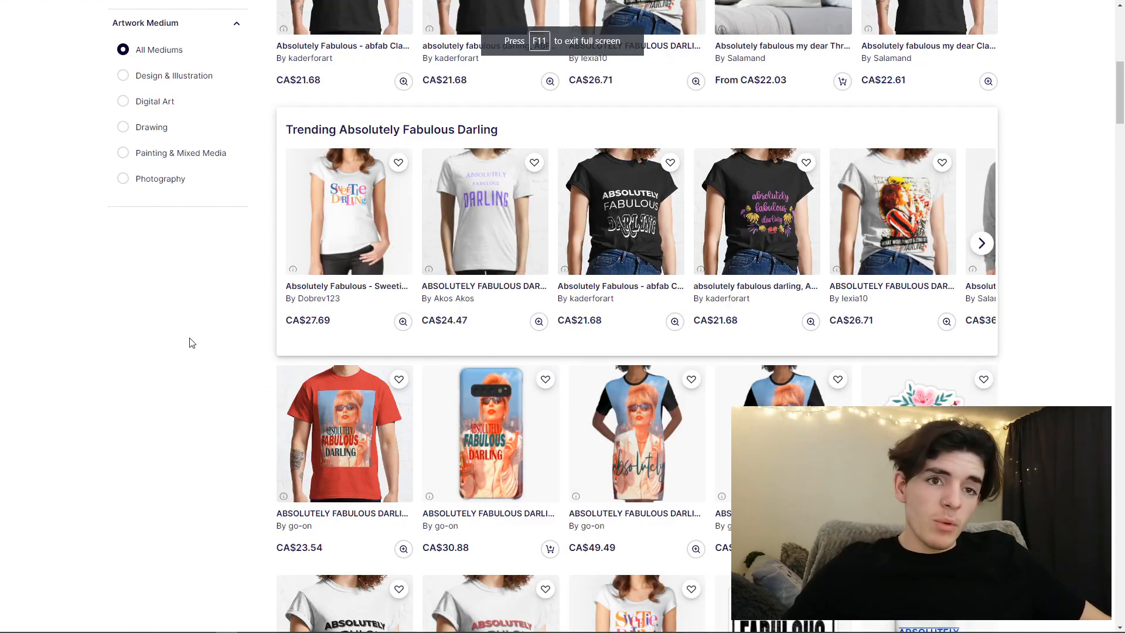
{"action": "scroll", "coordinate": [432, 235], "scroll_direction": "up", "scroll_amount": 10}
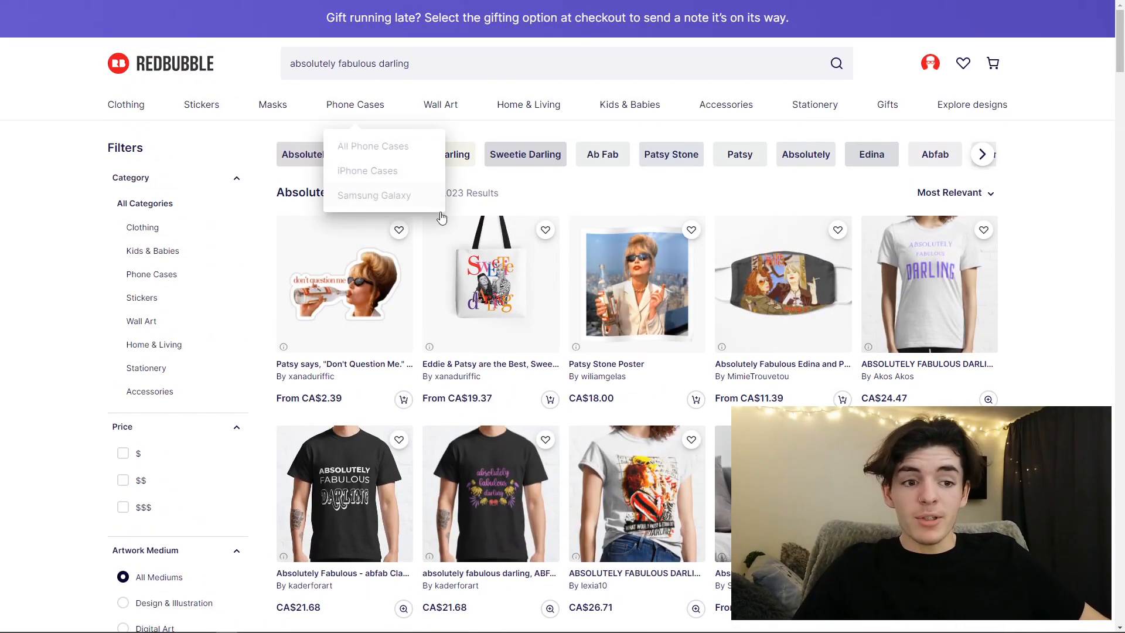
- Open the trending "Absolutely Fabulous - abfab" t-shirt listing and examine its similar designs, t-shirt tags and all product tags
{"action": "scroll", "coordinate": [404, 280], "scroll_direction": "down", "scroll_amount": 6}
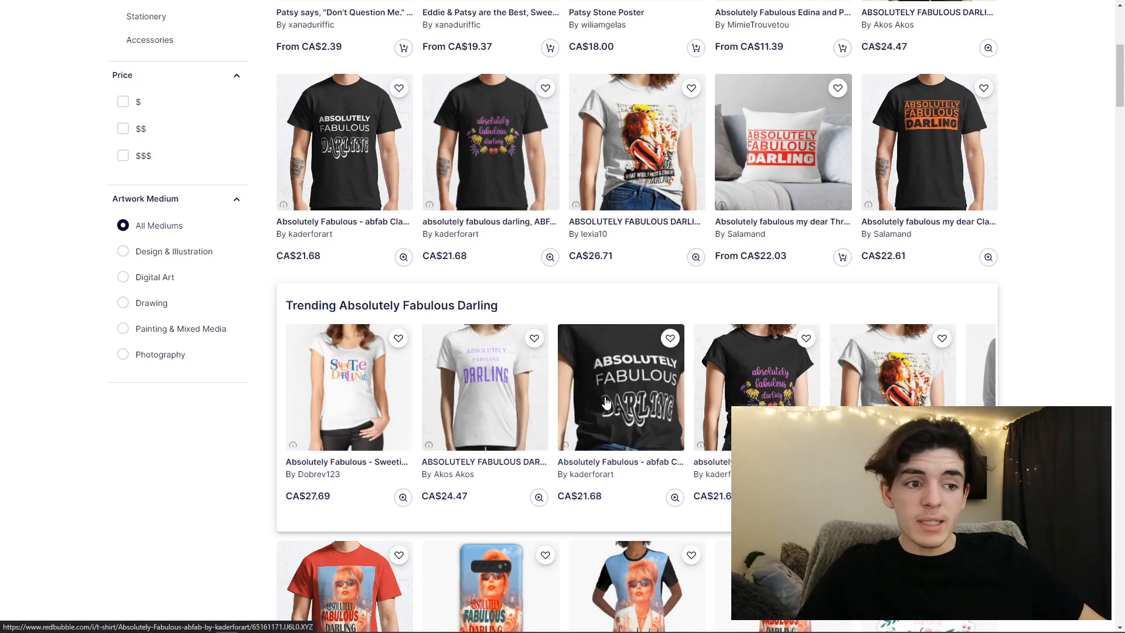
{"action": "left_click", "coordinate": [623, 413]}
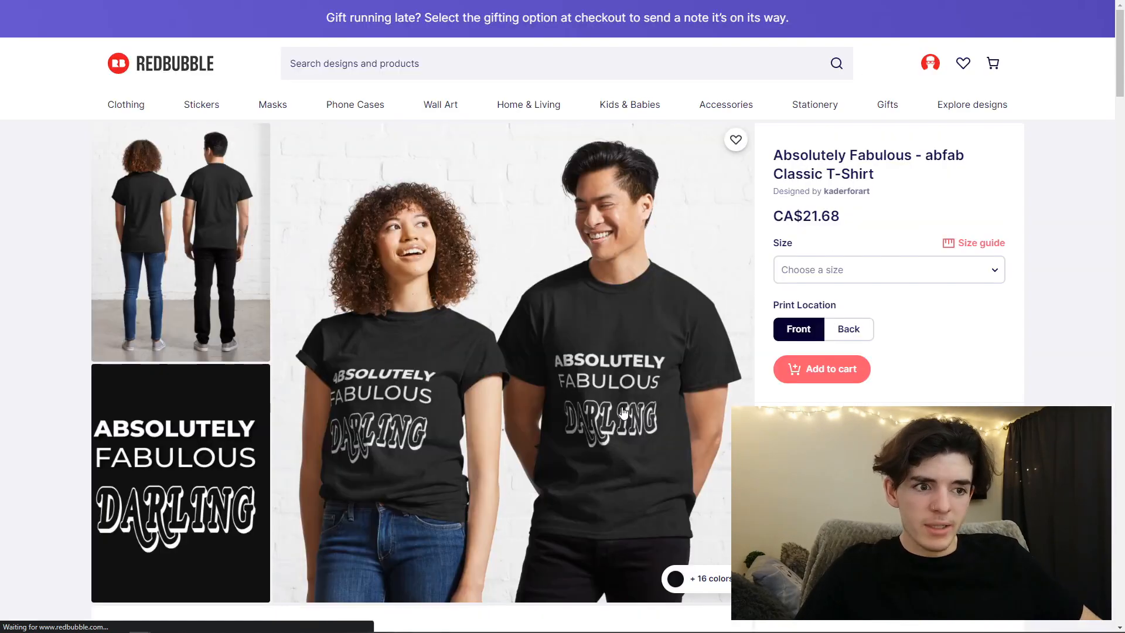
{"action": "scroll", "coordinate": [367, 322], "scroll_direction": "down", "scroll_amount": 5}
{"action": "scroll", "coordinate": [367, 323], "scroll_direction": "down", "scroll_amount": 10}
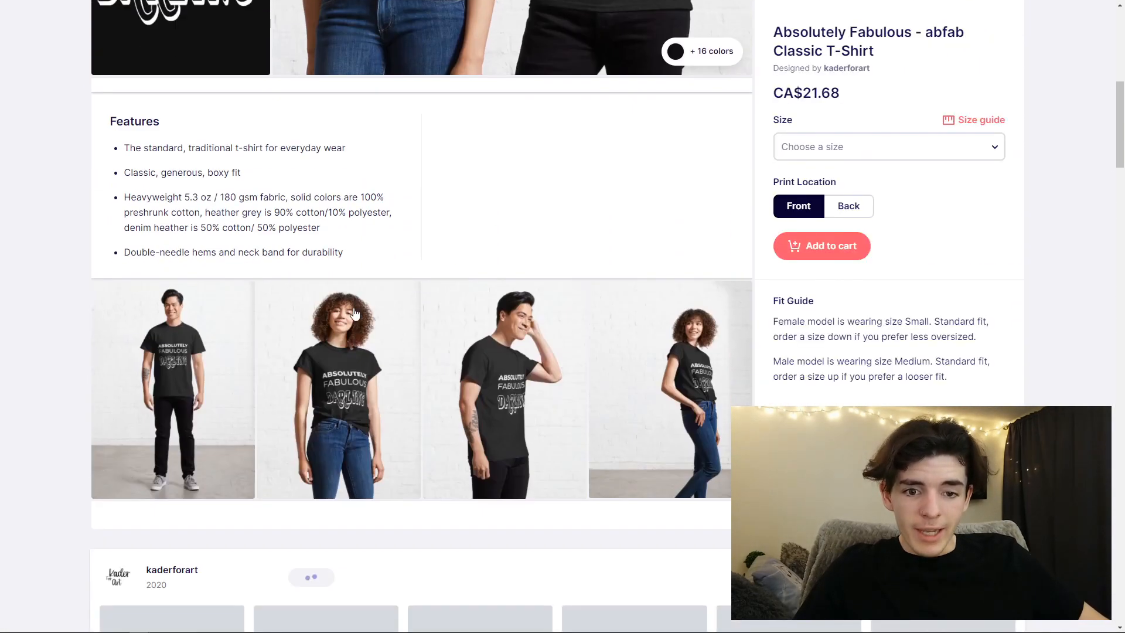
{"action": "scroll", "coordinate": [344, 314], "scroll_direction": "down", "scroll_amount": 12}
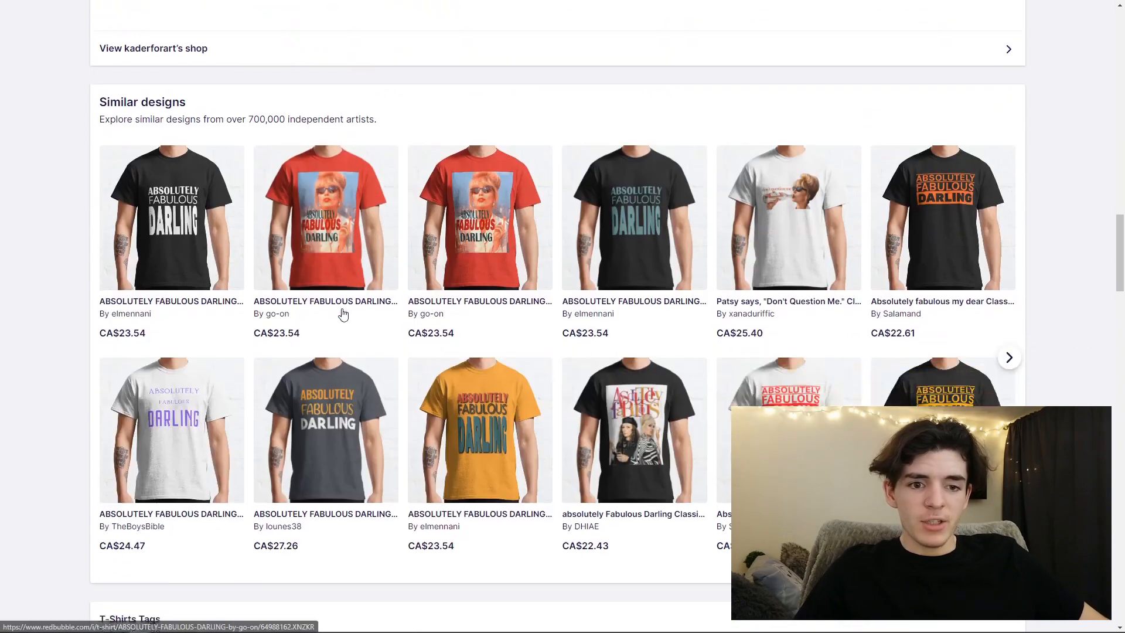
{"action": "scroll", "coordinate": [338, 312], "scroll_direction": "down", "scroll_amount": 10}
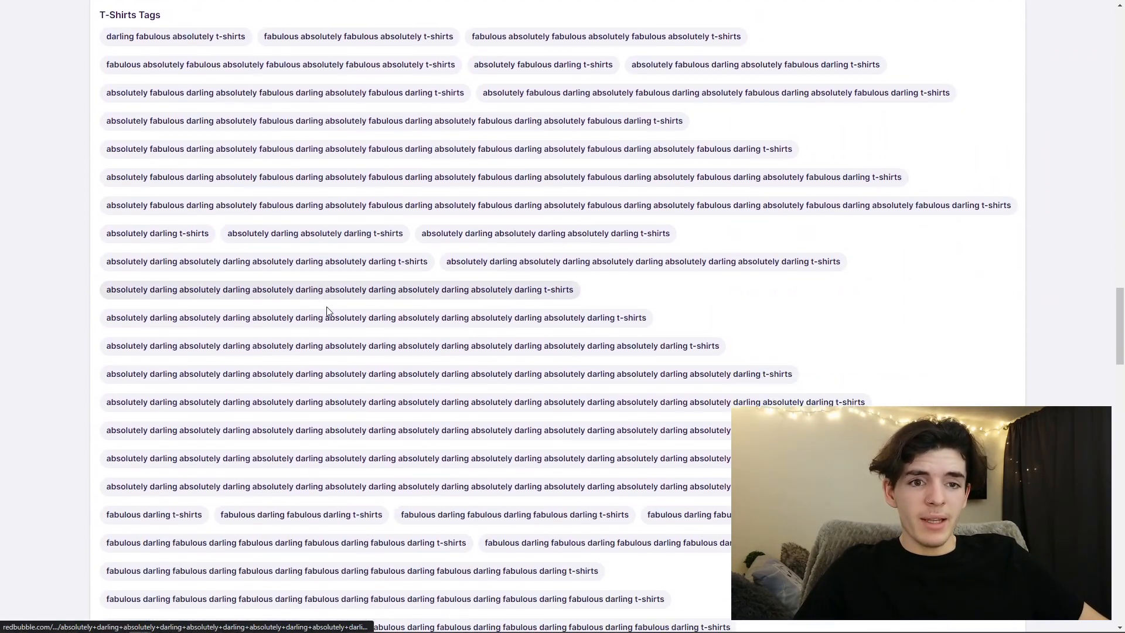
{"action": "scroll", "coordinate": [325, 310], "scroll_direction": "down", "scroll_amount": 10}
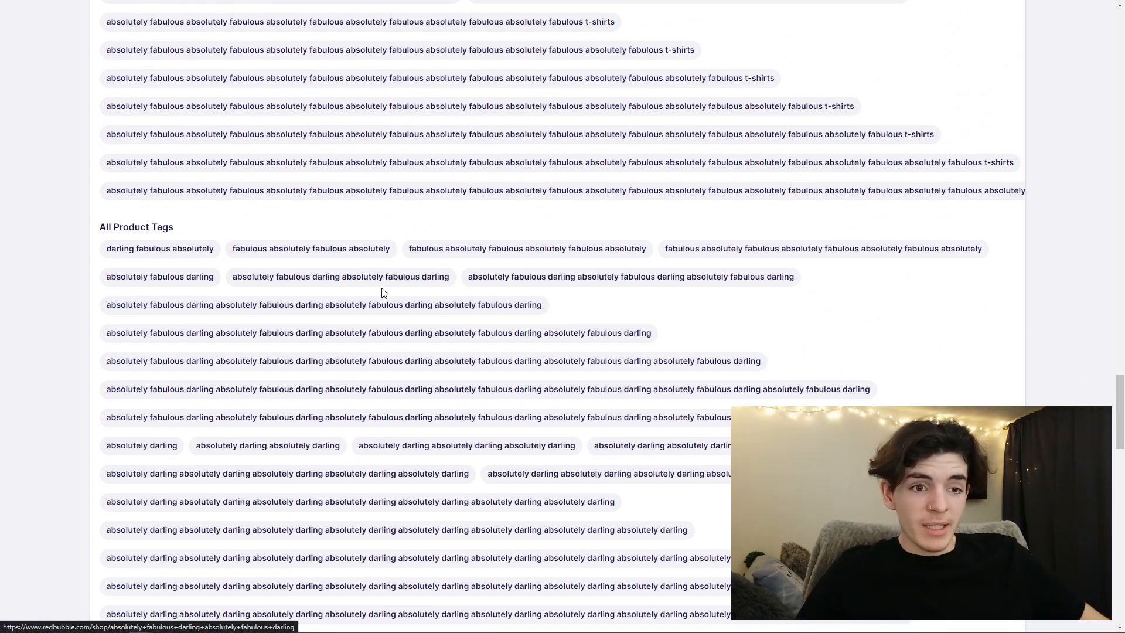
{"action": "scroll", "coordinate": [353, 287], "scroll_direction": "down", "scroll_amount": 2}
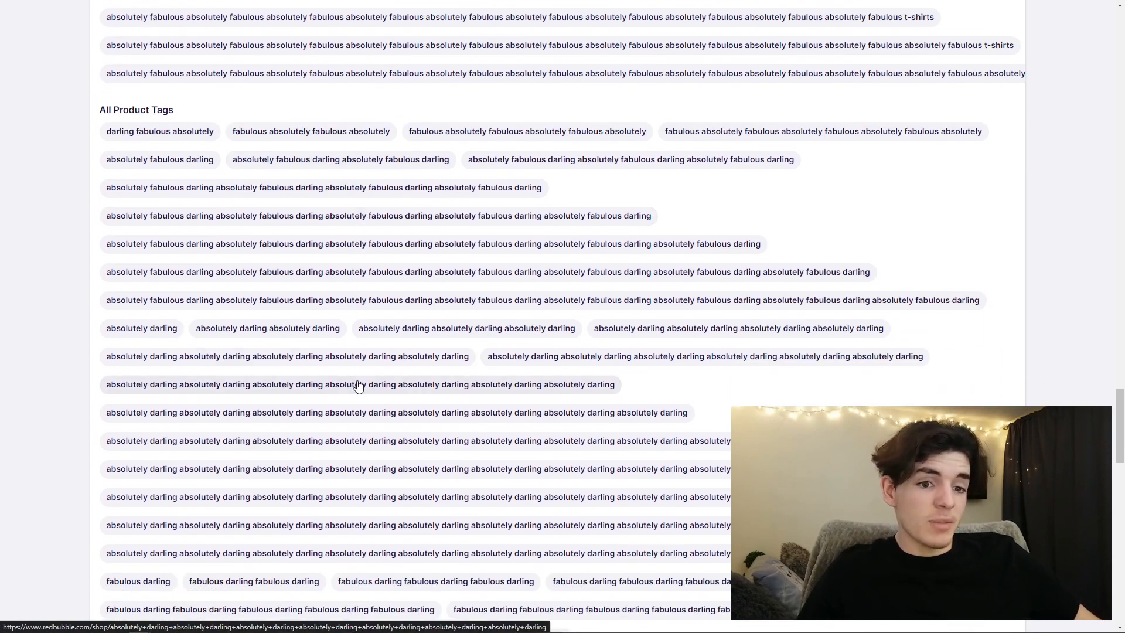
{"action": "scroll", "coordinate": [321, 384], "scroll_direction": "down", "scroll_amount": 2}
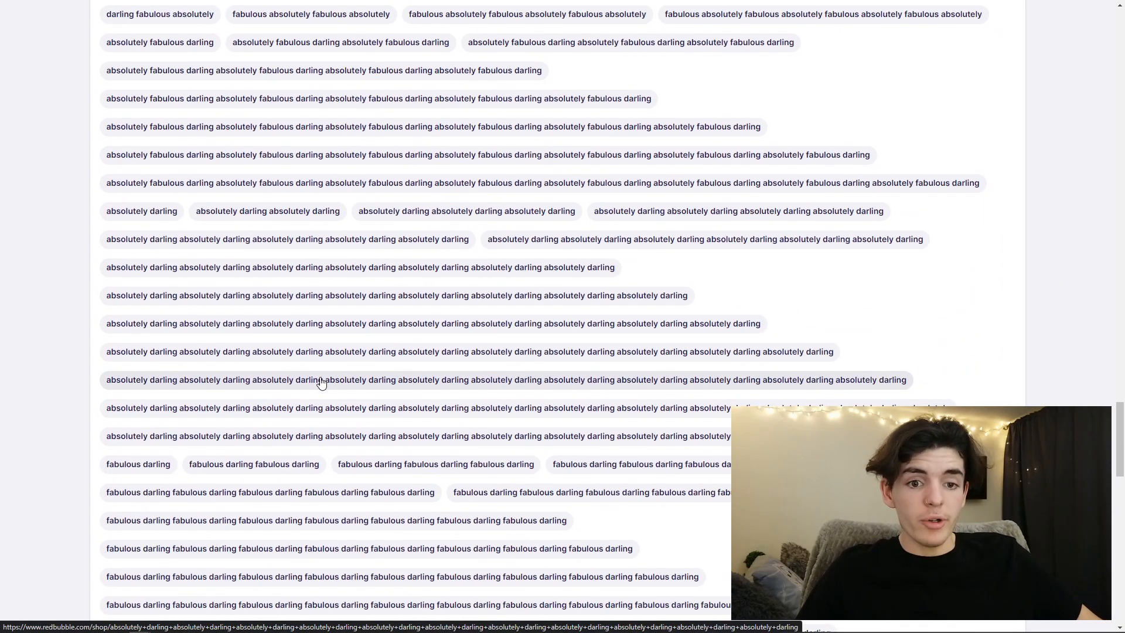
{"action": "scroll", "coordinate": [321, 383], "scroll_direction": "down", "scroll_amount": 2}
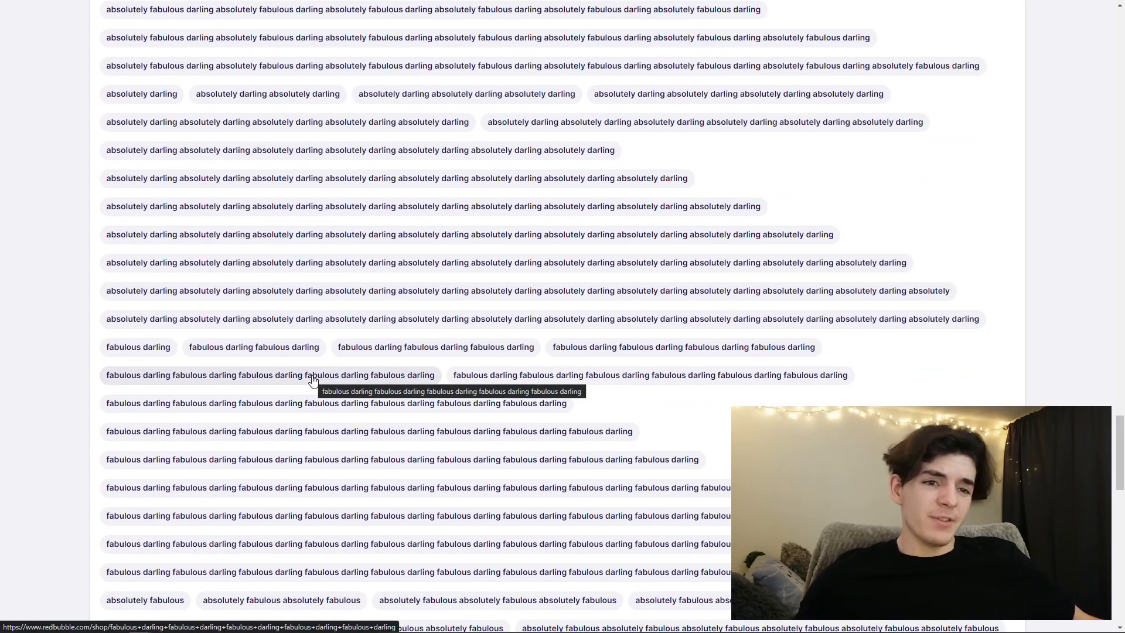
{"action": "scroll", "coordinate": [316, 378], "scroll_direction": "down", "scroll_amount": 1}
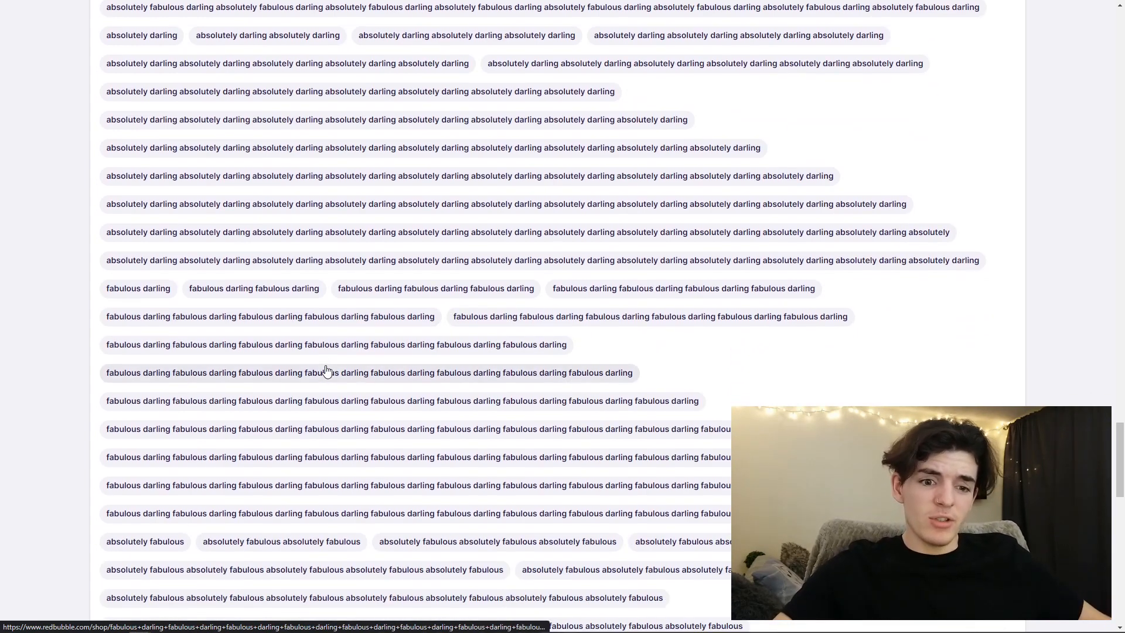
{"action": "scroll", "coordinate": [326, 372], "scroll_direction": "up", "scroll_amount": 10}
{"action": "scroll", "coordinate": [326, 372], "scroll_direction": "up", "scroll_amount": 10}
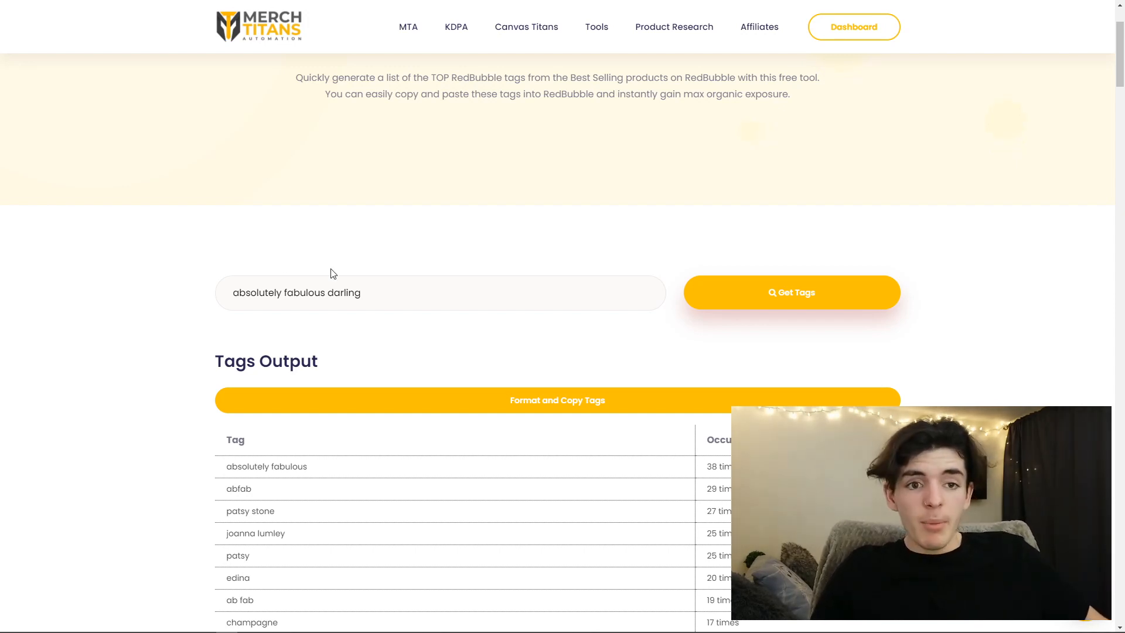
- Switch to the Merch Titans Redbubble tag generator and examine the tags output for "absolutely fabulous darling"
{"action": "left_click_drag", "start_coordinate": [393, 298], "coordinate": [230, 294]}
{"action": "left_click", "coordinate": [316, 335]}
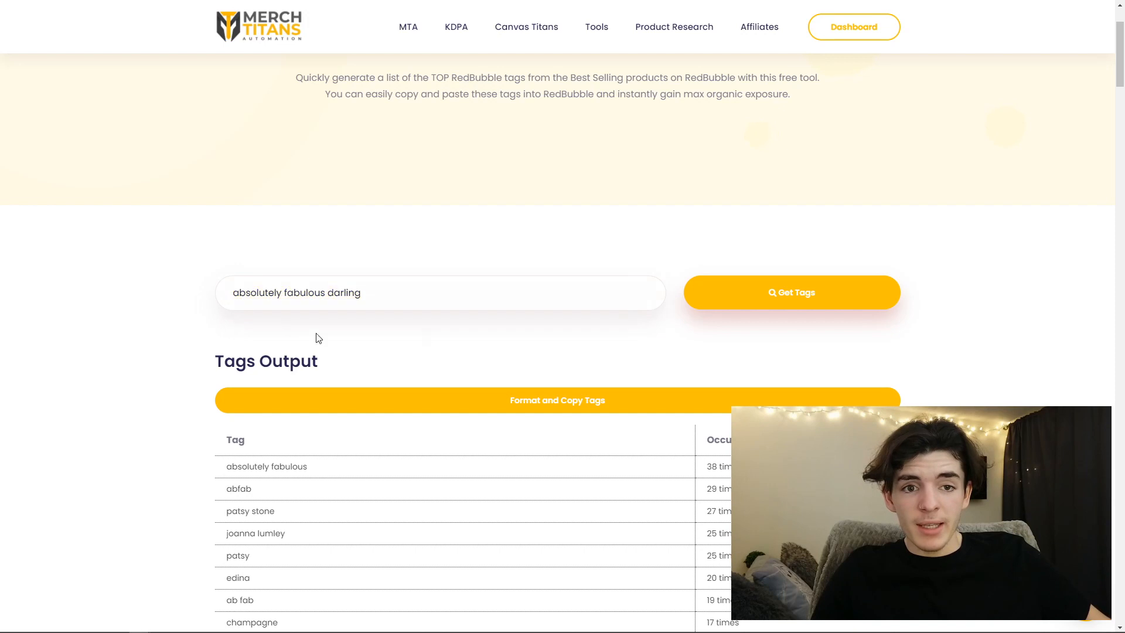
{"action": "scroll", "coordinate": [395, 319], "scroll_direction": "down", "scroll_amount": 2}
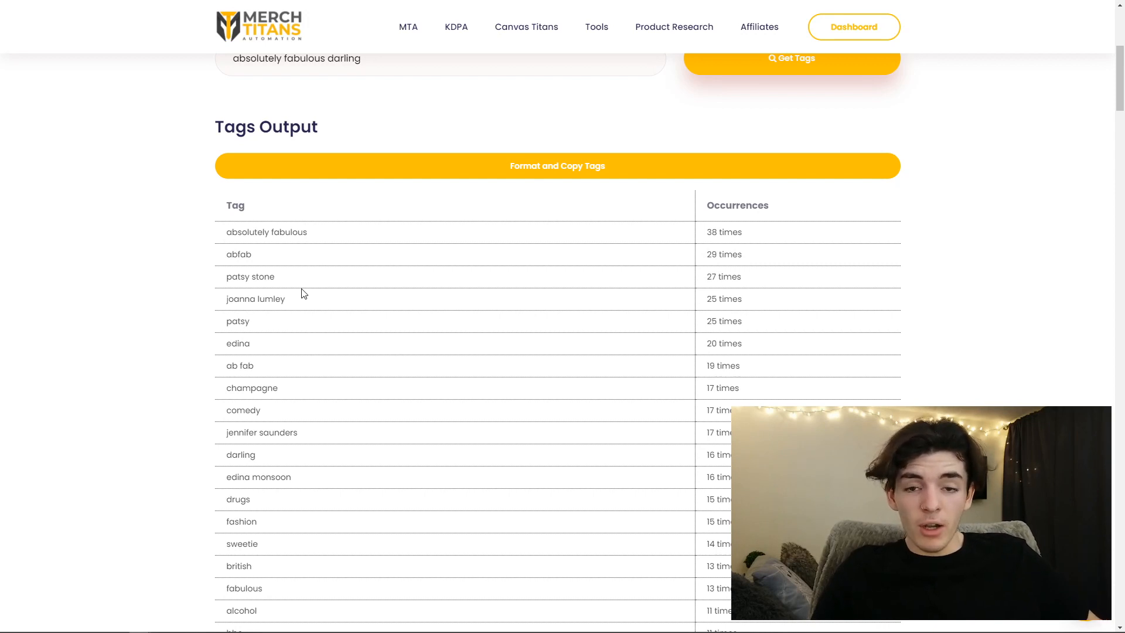
{"action": "scroll", "coordinate": [316, 263], "scroll_direction": "up", "scroll_amount": 1}
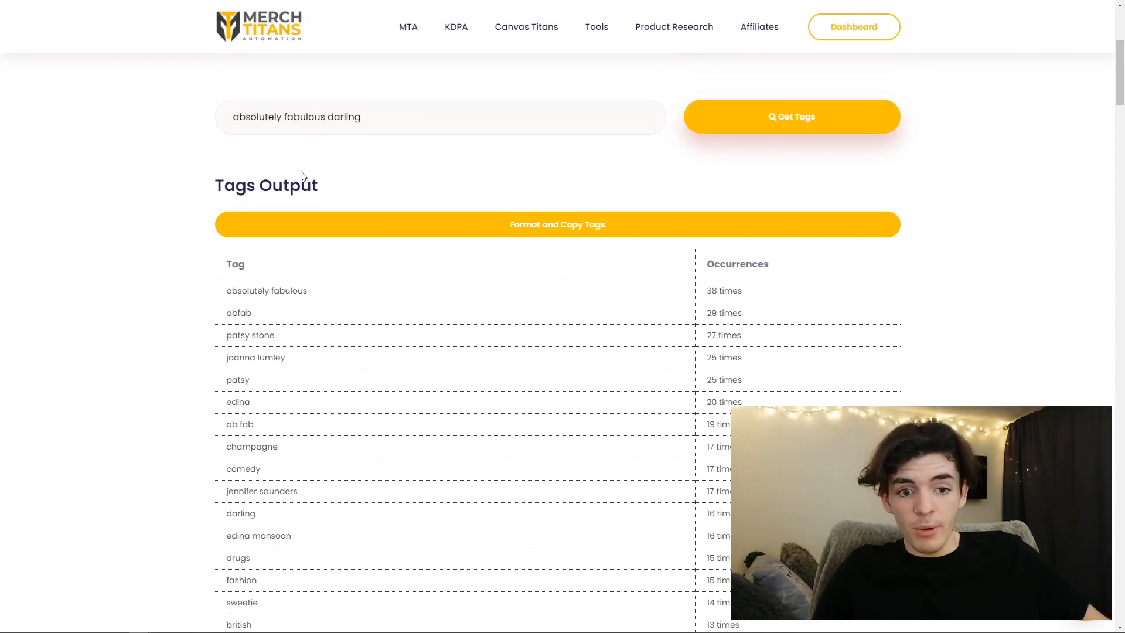
{"action": "scroll", "coordinate": [301, 170], "scroll_direction": "down", "scroll_amount": 2}
{"action": "scroll", "coordinate": [302, 351], "scroll_direction": "down", "scroll_amount": 2}
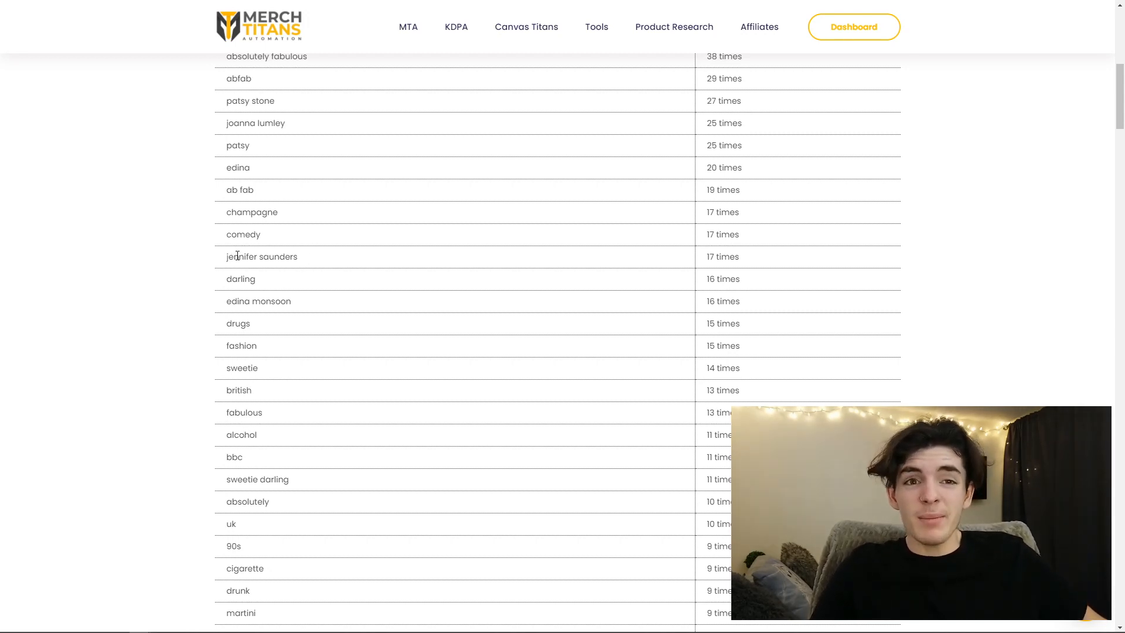
{"action": "scroll", "coordinate": [232, 258], "scroll_direction": "up", "scroll_amount": 1}
{"action": "scroll", "coordinate": [232, 260], "scroll_direction": "up", "scroll_amount": 1}
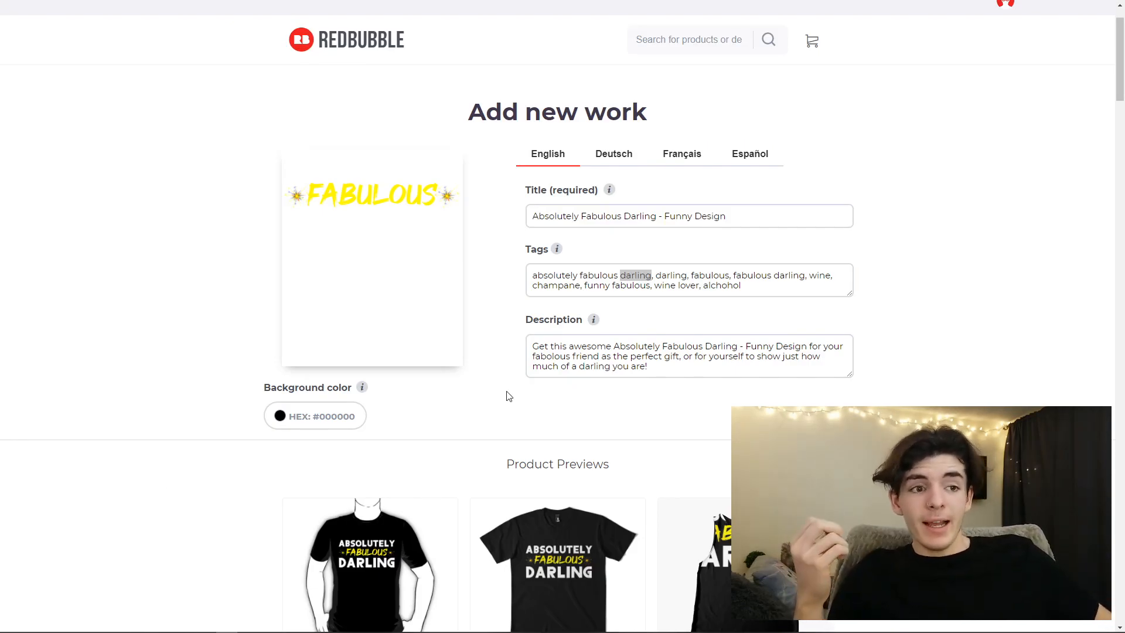
- Review the Redbubble upload's title "Absolutely Fabulous Darling - Funny Design" against its tags, checking the phrase, single-word and wine-related keywords
{"action": "left_click_drag", "start_coordinate": [549, 273], "coordinate": [730, 278]}
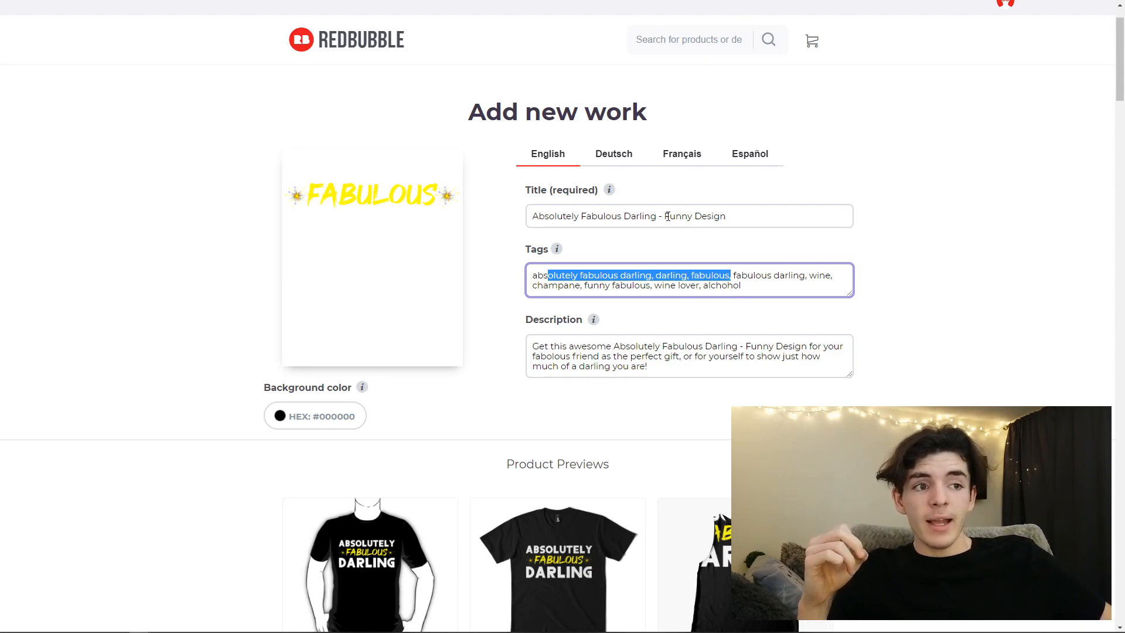
{"action": "left_click_drag", "start_coordinate": [666, 217], "coordinate": [726, 217]}
{"action": "left_click", "coordinate": [732, 217]}
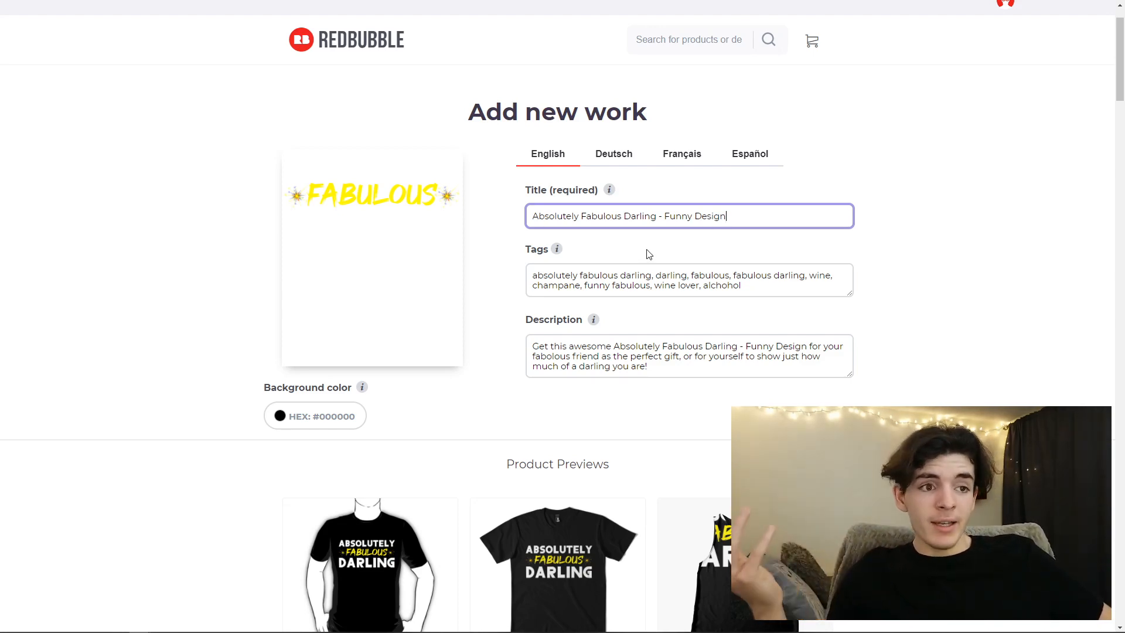
{"action": "left_click_drag", "start_coordinate": [623, 216], "coordinate": [502, 221]}
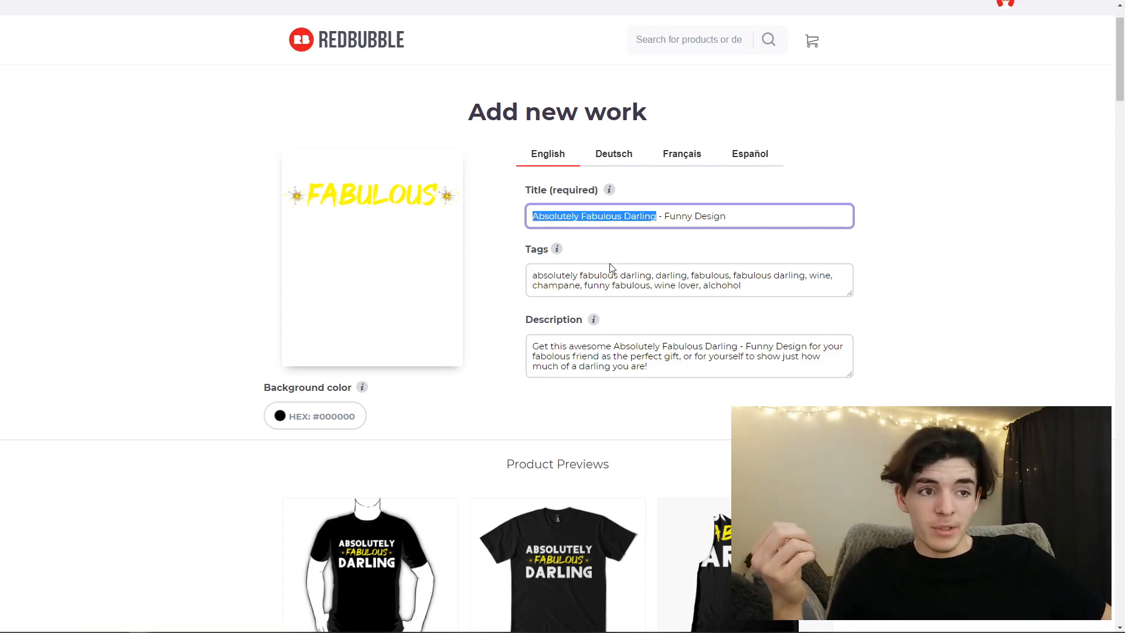
{"action": "left_click", "coordinate": [633, 286]}
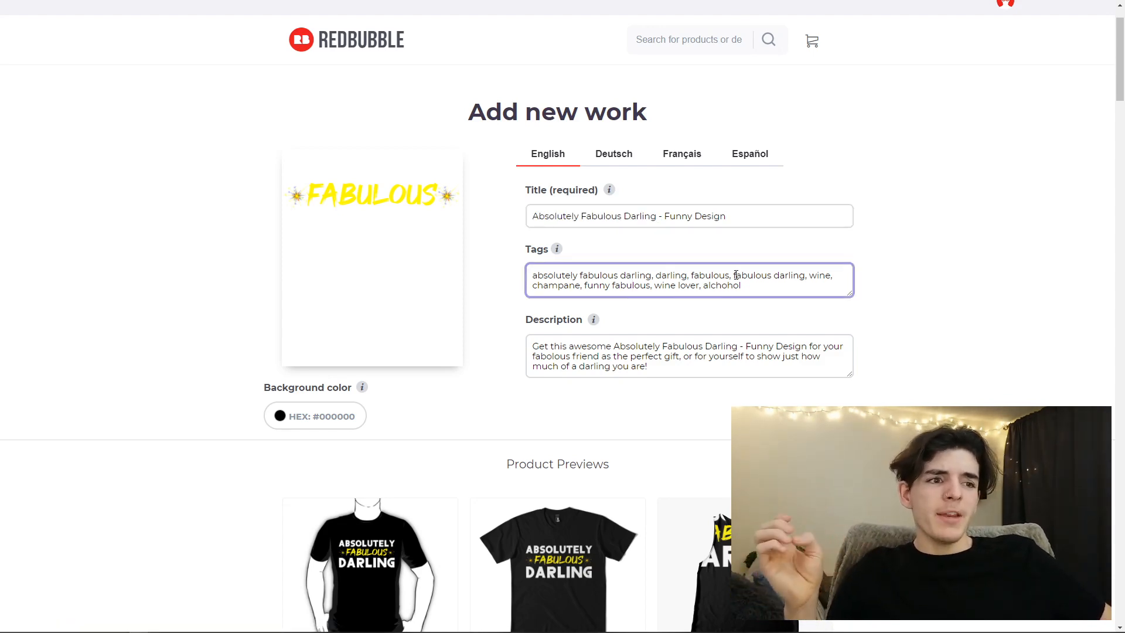
{"action": "left_click_drag", "start_coordinate": [593, 287], "coordinate": [663, 285]}
{"action": "left_click", "coordinate": [636, 286]}
{"action": "left_click", "coordinate": [663, 284]}
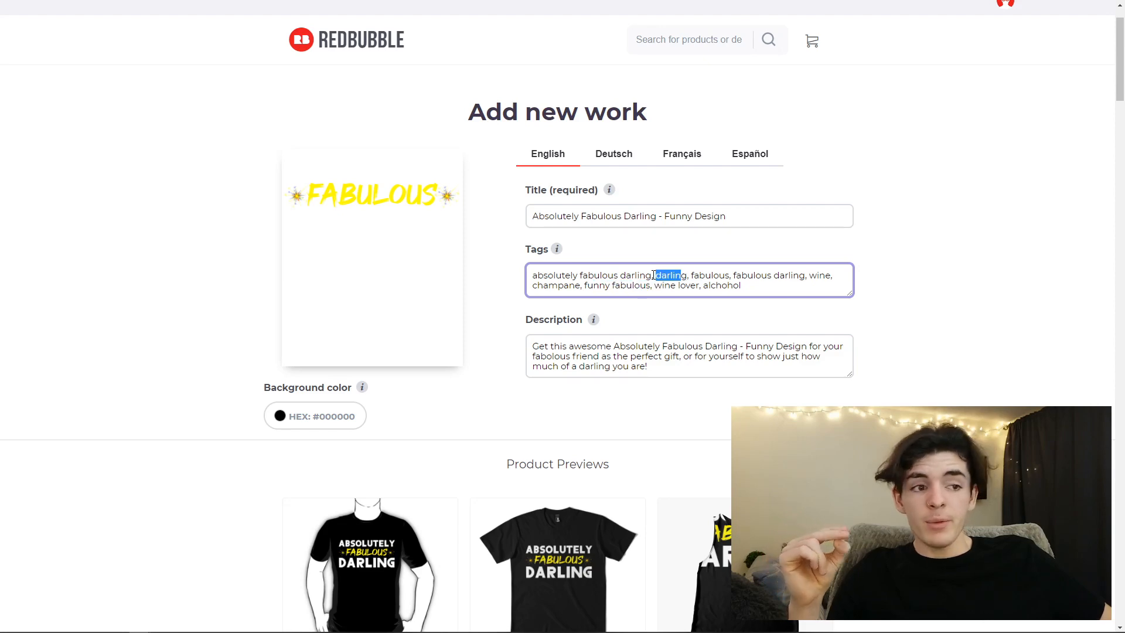
{"action": "left_click", "coordinate": [674, 286]}
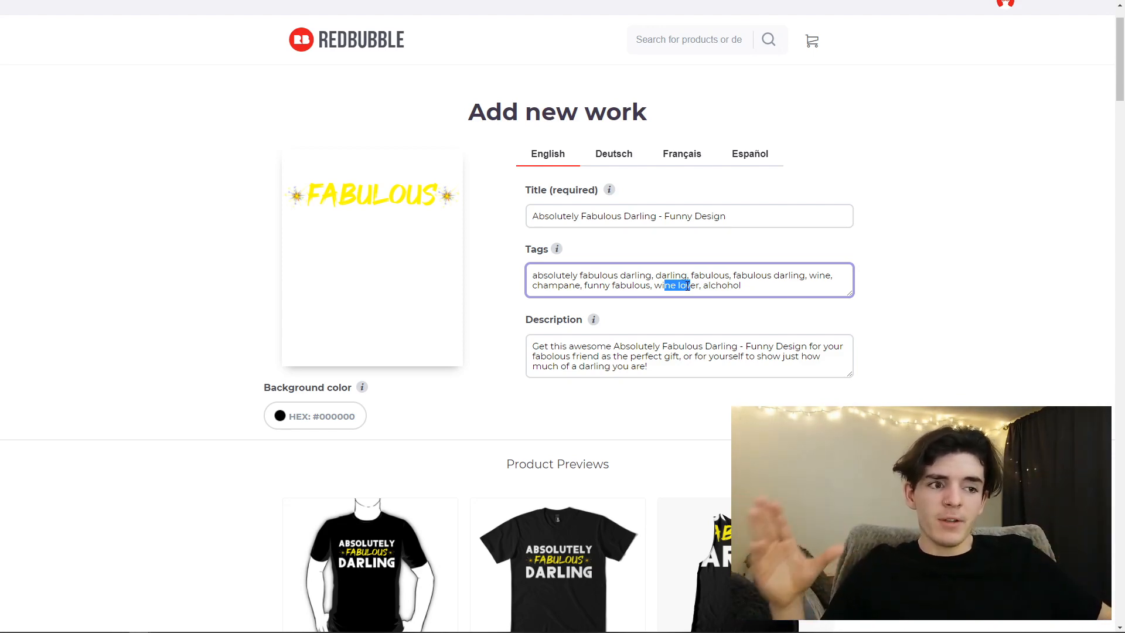
{"action": "mouse_move", "coordinate": [654, 285]}
{"action": "left_mouse_down"}
{"action": "mouse_move", "coordinate": [672, 289]}
{"action": "mouse_move", "coordinate": [660, 288]}
{"action": "left_mouse_up"}
{"action": "left_click", "coordinate": [661, 289]}
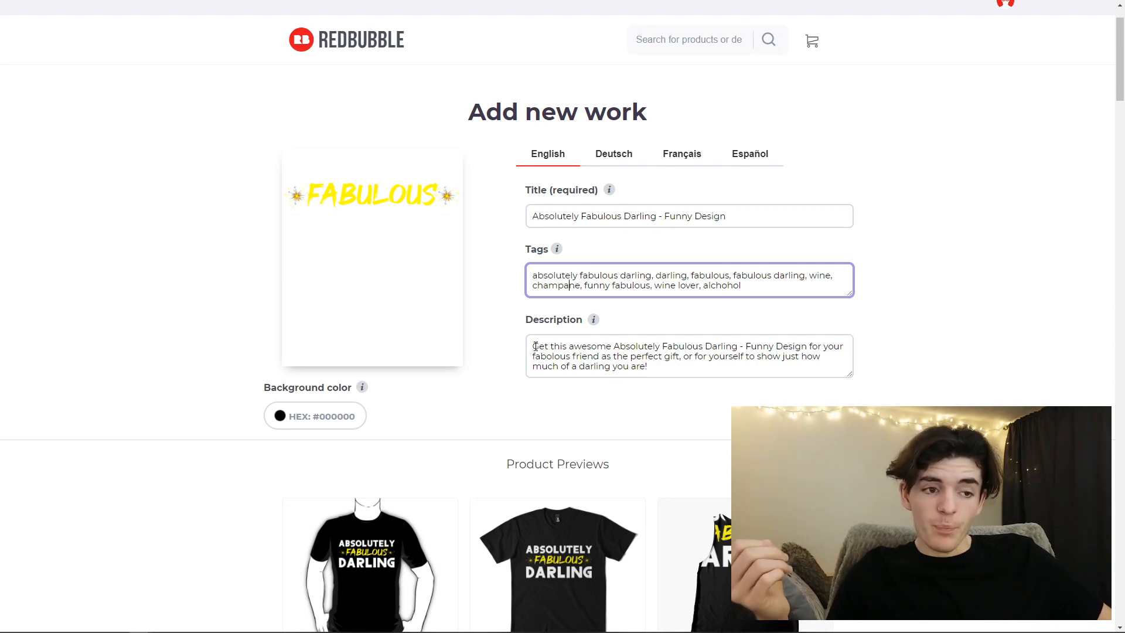
- Review the description text, checking the repeated title phrase and the wording about a gift for a friend or for yourself
{"action": "left_click_drag", "start_coordinate": [533, 345], "coordinate": [693, 355]}
{"action": "left_click", "coordinate": [692, 356]}
{"action": "left_click_drag", "start_coordinate": [568, 348], "coordinate": [707, 348]}
{"action": "left_click", "coordinate": [691, 354]}
{"action": "left_click_drag", "start_coordinate": [573, 347], "coordinate": [784, 353]}
{"action": "left_click", "coordinate": [631, 347]}
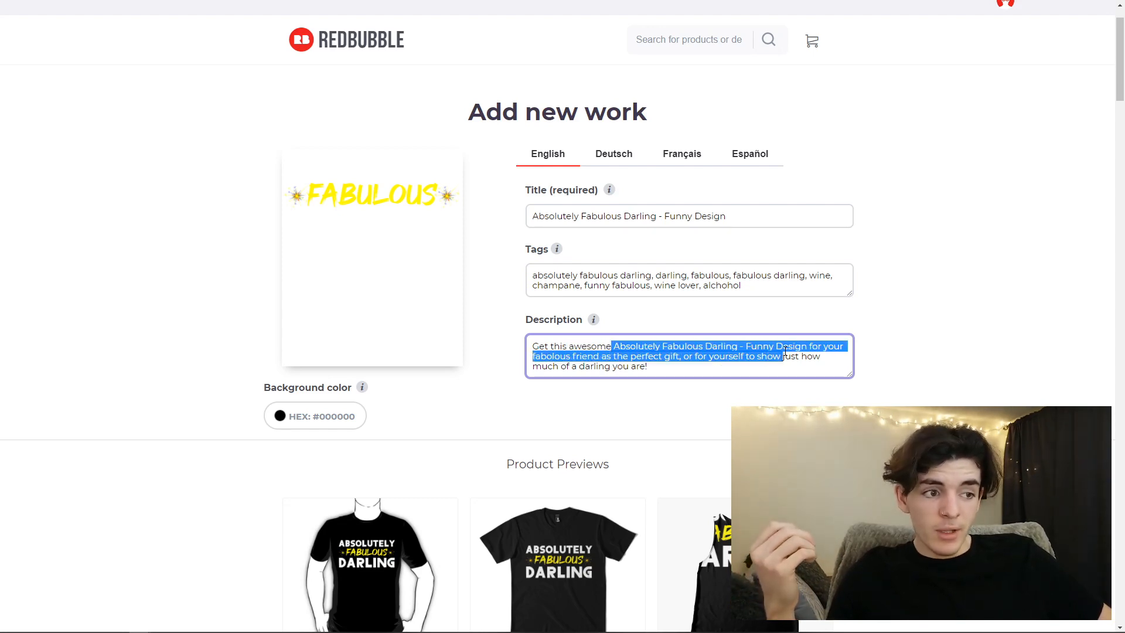
{"action": "left_click", "coordinate": [789, 350]}
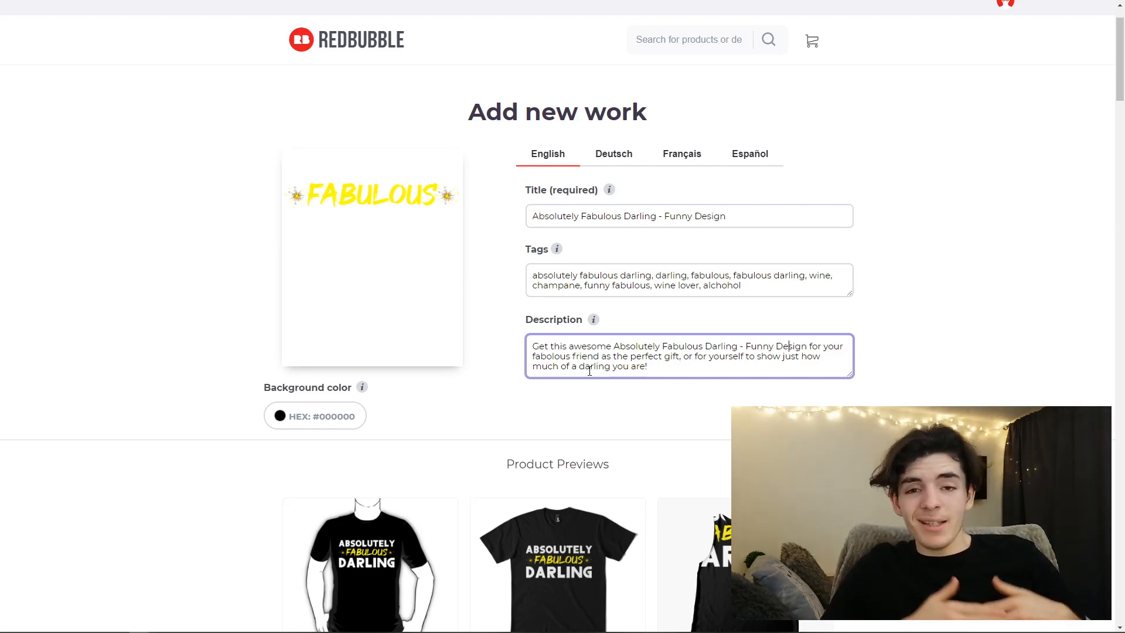
- Enable the Graphic T-Shirt Dresses product for this design
{"action": "scroll", "coordinate": [589, 371], "scroll_direction": "down", "scroll_amount": 4}
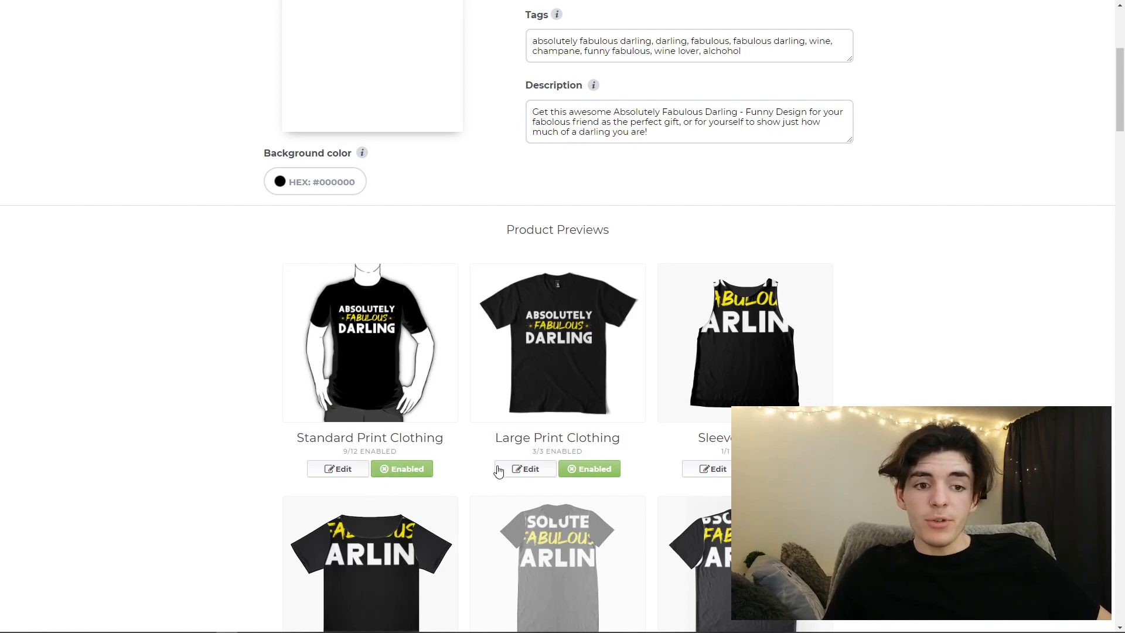
{"action": "scroll", "coordinate": [586, 422], "scroll_direction": "down", "scroll_amount": 2}
{"action": "scroll", "coordinate": [652, 431], "scroll_direction": "down", "scroll_amount": 2}
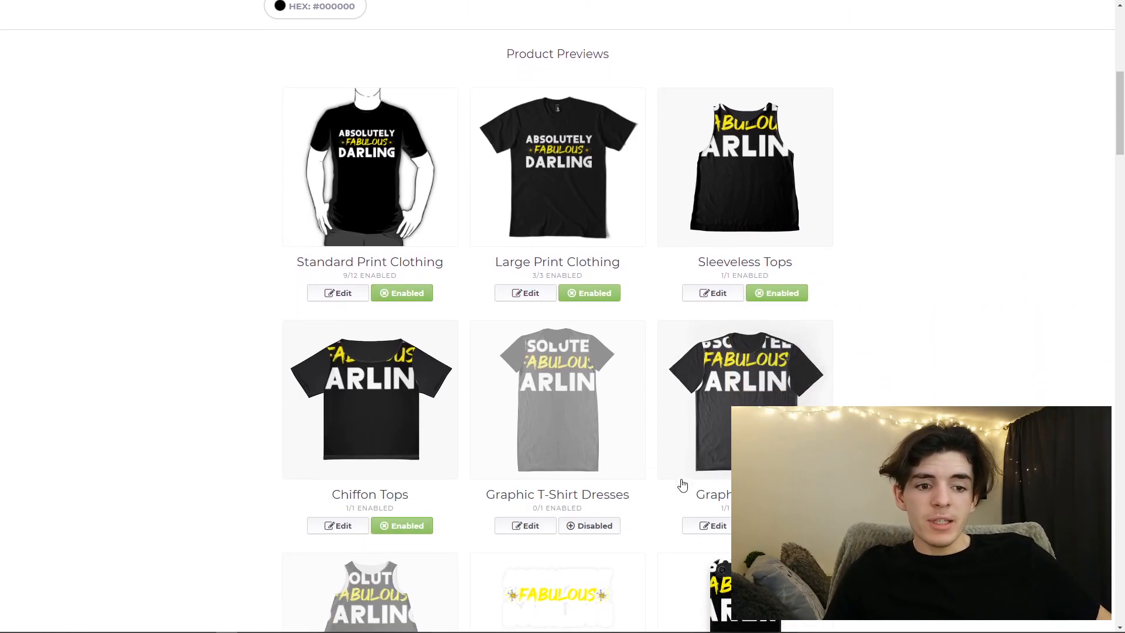
{"action": "left_click", "coordinate": [587, 525]}
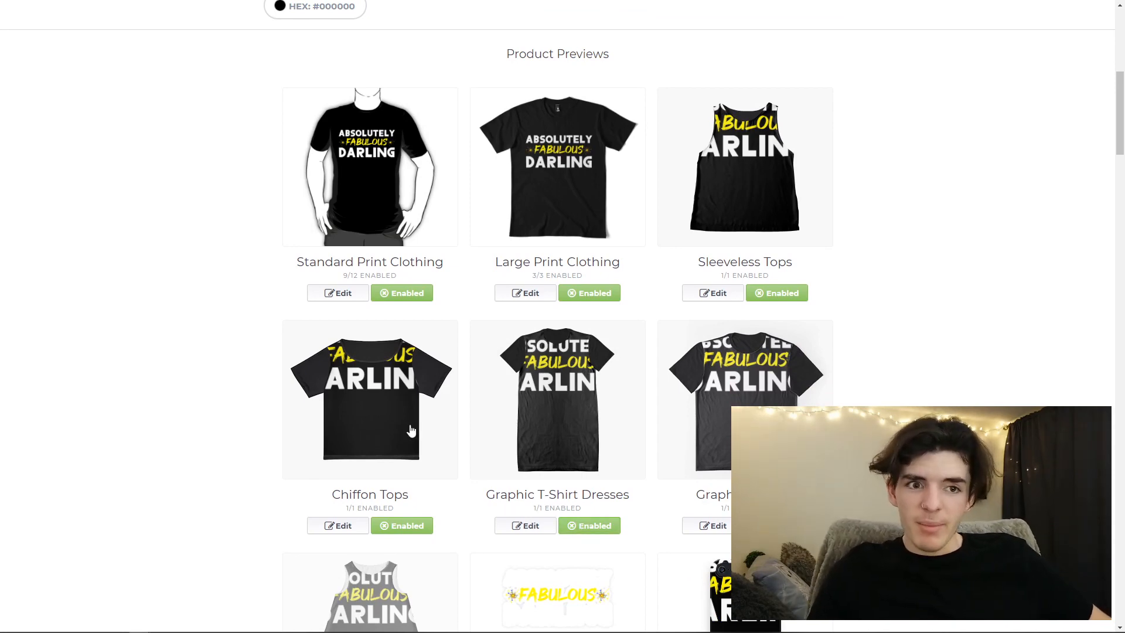
- Make Kids Clothes, Toddler Pullover Hoodie and Kids Pullover Hoodie available under Standard Print Clothing and apply the changes
{"action": "left_click", "coordinate": [332, 293]}
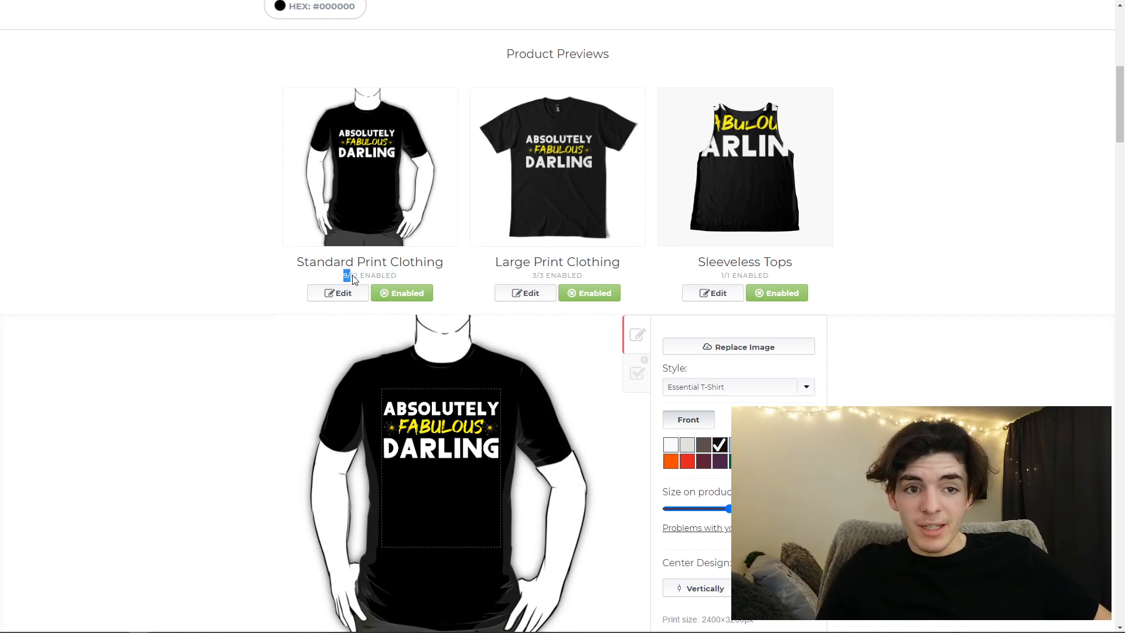
{"action": "left_click", "coordinate": [600, 376]}
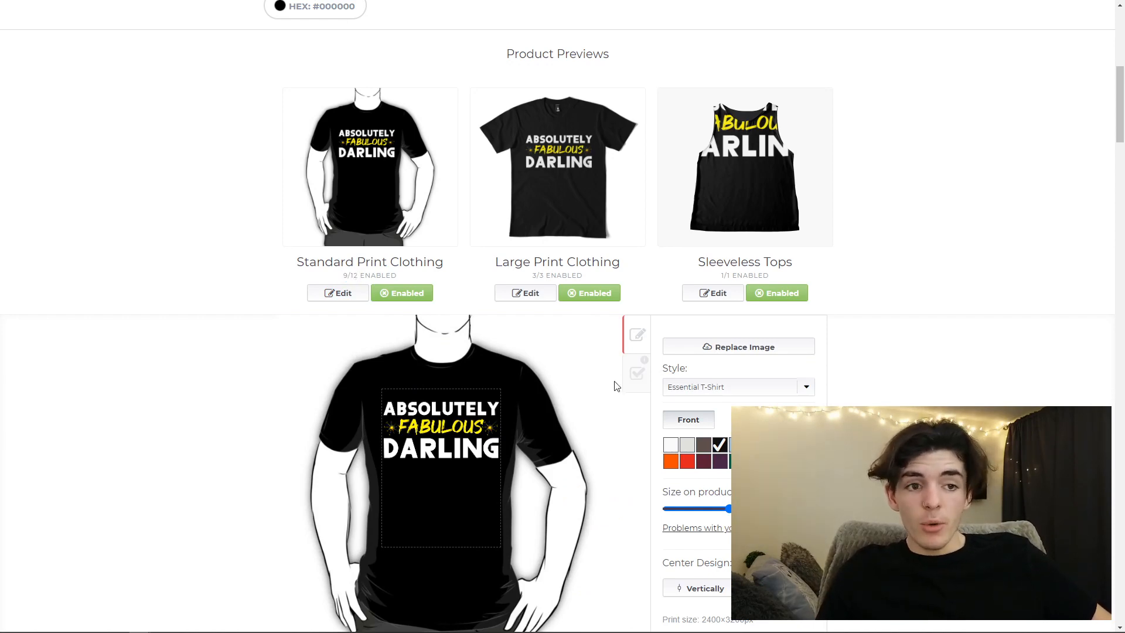
{"action": "left_click", "coordinate": [636, 373]}
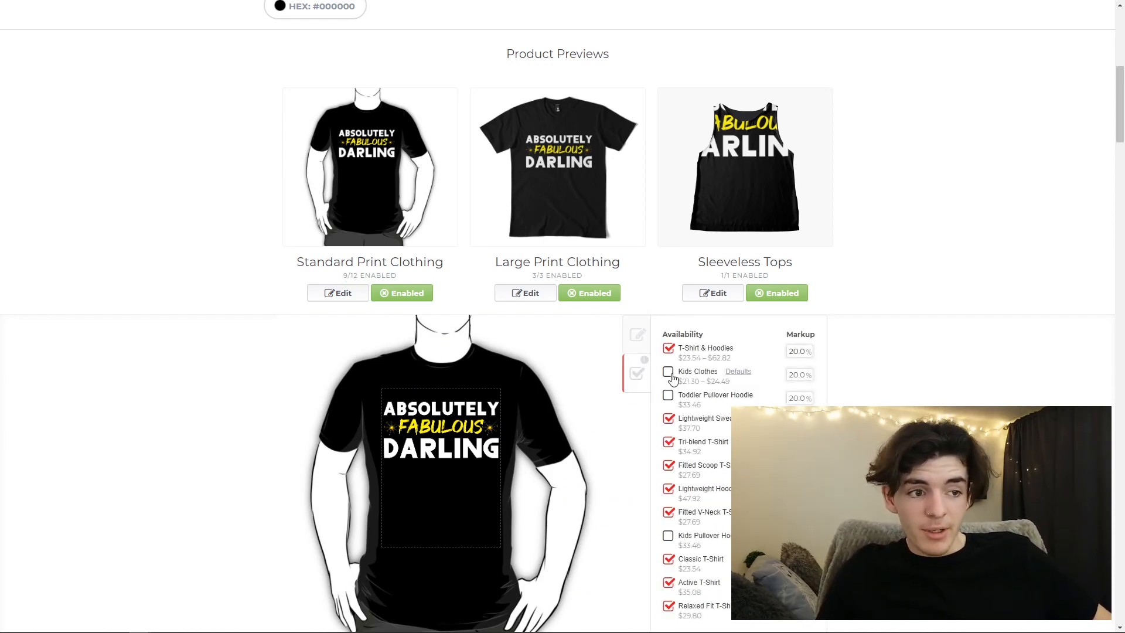
{"action": "left_click", "coordinate": [668, 371]}
{"action": "left_click", "coordinate": [668, 395]}
{"action": "scroll", "coordinate": [671, 422], "scroll_direction": "down", "scroll_amount": 1}
{"action": "left_click", "coordinate": [667, 478]}
{"action": "scroll", "coordinate": [670, 477], "scroll_direction": "down", "scroll_amount": 2}
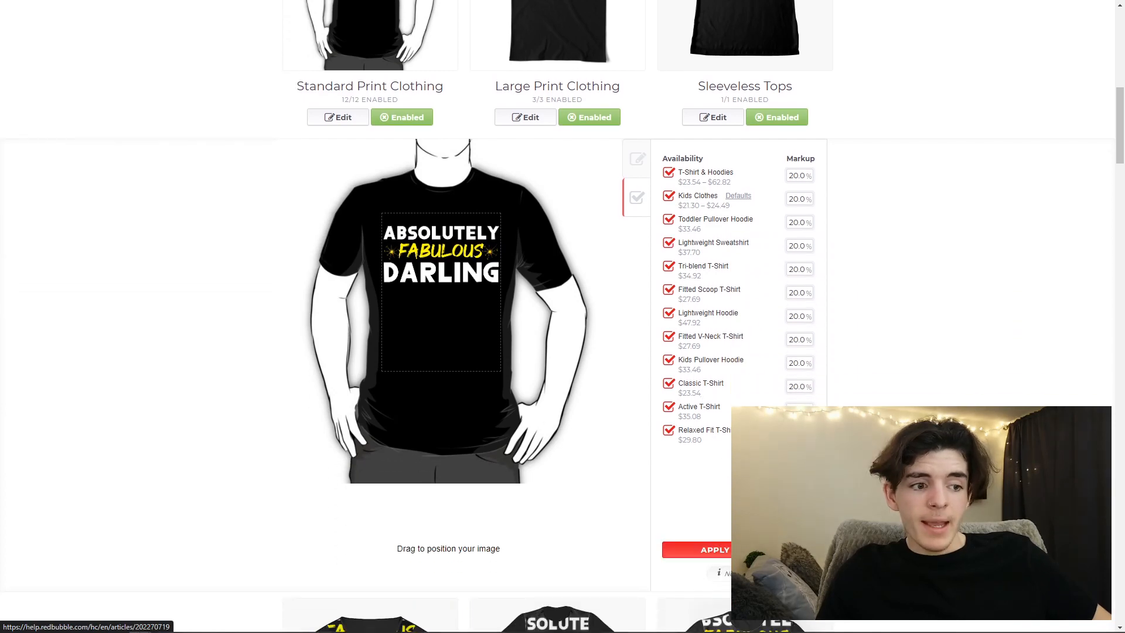
{"action": "left_click", "coordinate": [735, 550]}
- Move the Sleeveless Tops design down from the neckline and scale it to 41%
{"action": "scroll", "coordinate": [674, 445], "scroll_direction": "up", "scroll_amount": 2}
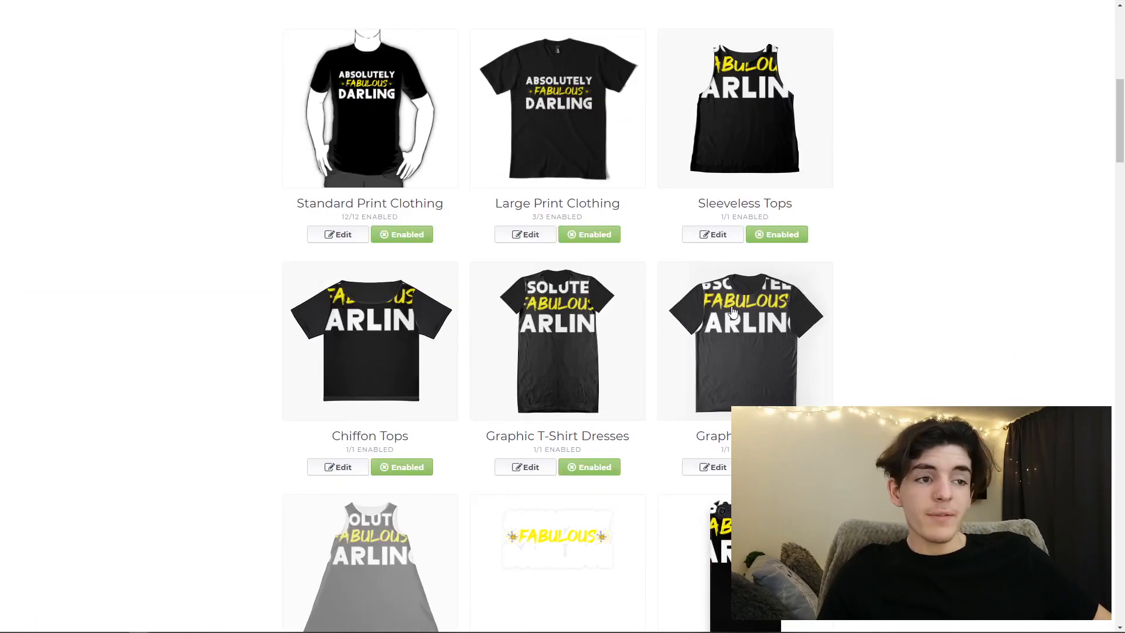
{"action": "left_click", "coordinate": [712, 235]}
{"action": "scroll", "coordinate": [528, 293], "scroll_direction": "down", "scroll_amount": 2}
{"action": "left_click_drag", "start_coordinate": [503, 294], "coordinate": [502, 355]}
{"action": "left_click_drag", "start_coordinate": [797, 371], "coordinate": [740, 371]}
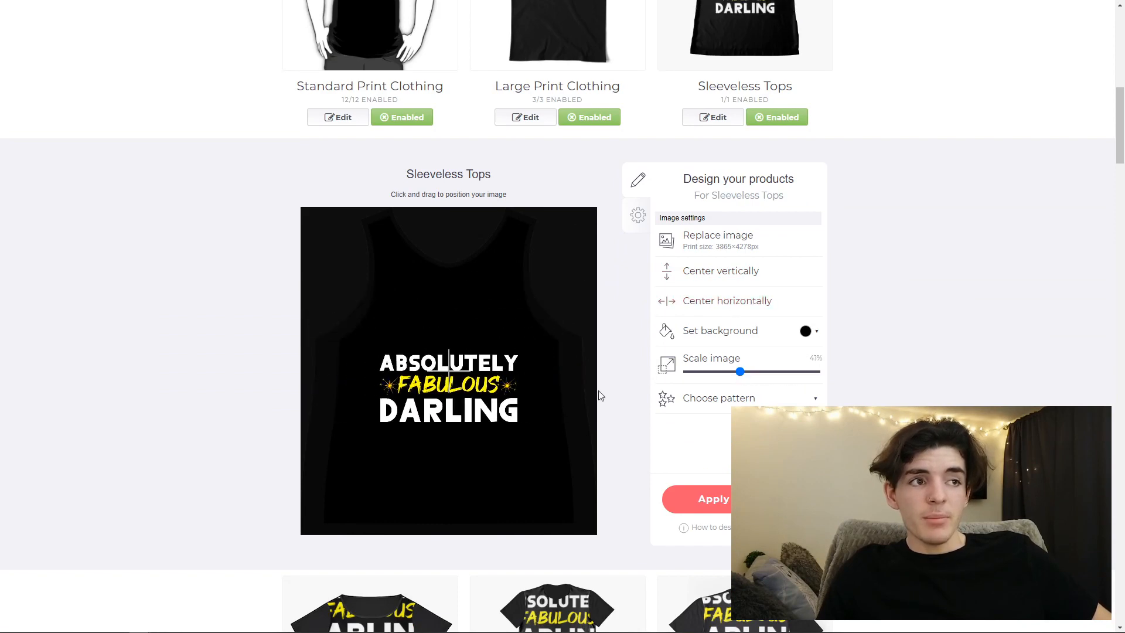
{"action": "scroll", "coordinate": [603, 416], "scroll_direction": "up", "scroll_amount": 1}
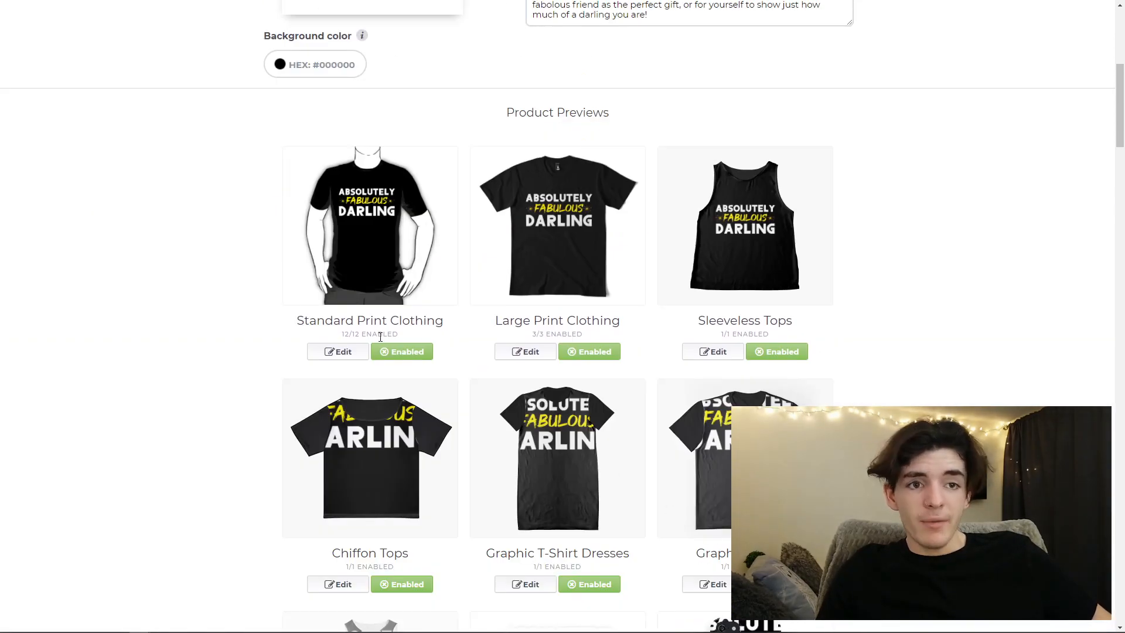
- Shift the Standard Print Clothing design slightly higher on the Essential T-Shirt, center it horizontally and apply the changes
{"action": "left_click", "coordinate": [343, 353]}
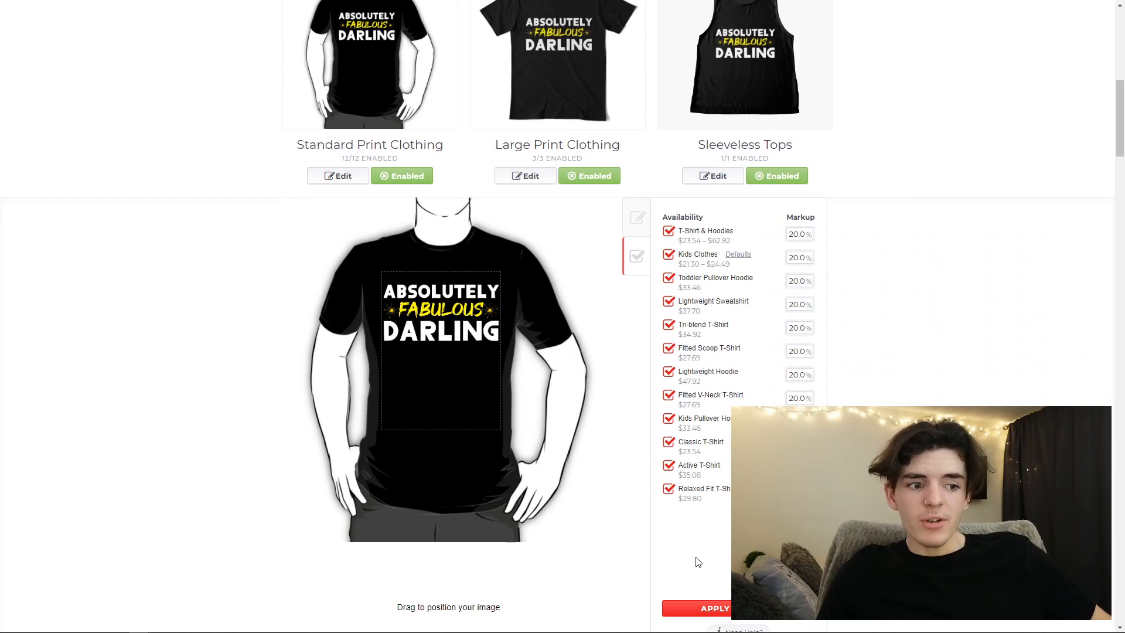
{"action": "left_click", "coordinate": [638, 219]}
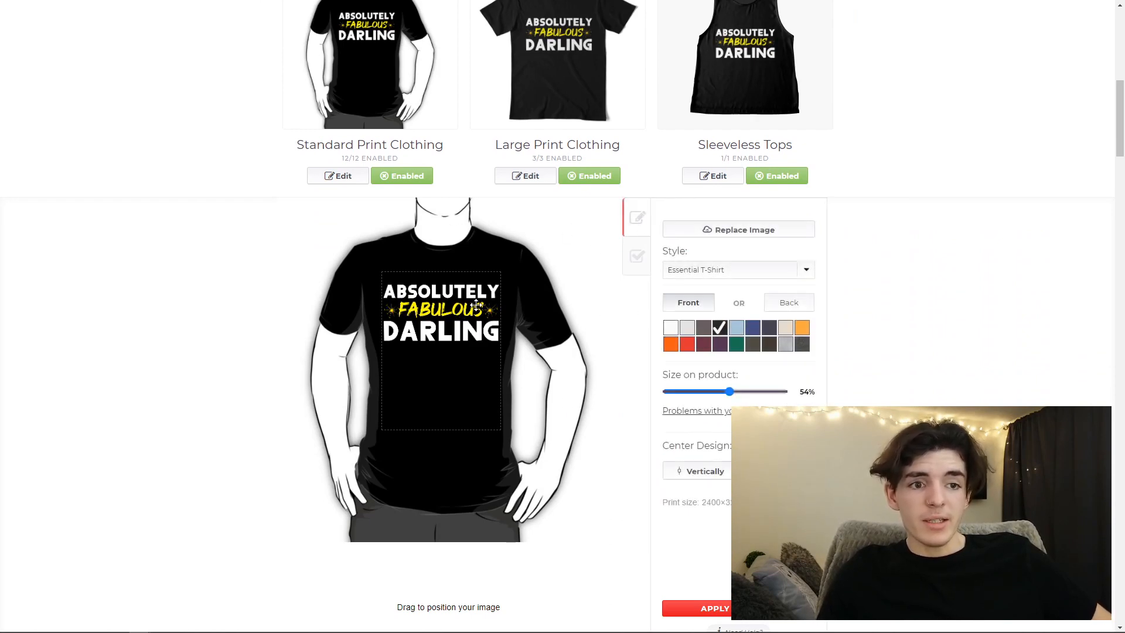
{"action": "left_click_drag", "start_coordinate": [440, 315], "coordinate": [439, 308]}
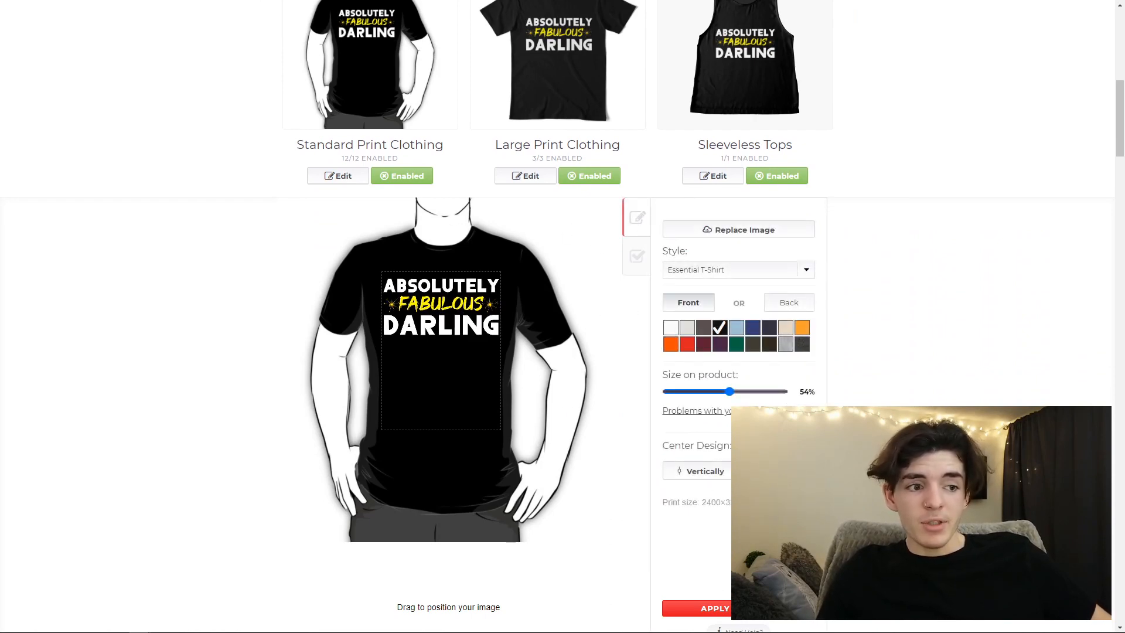
{"action": "double_click", "coordinate": [776, 471]}
{"action": "left_click", "coordinate": [753, 612]}
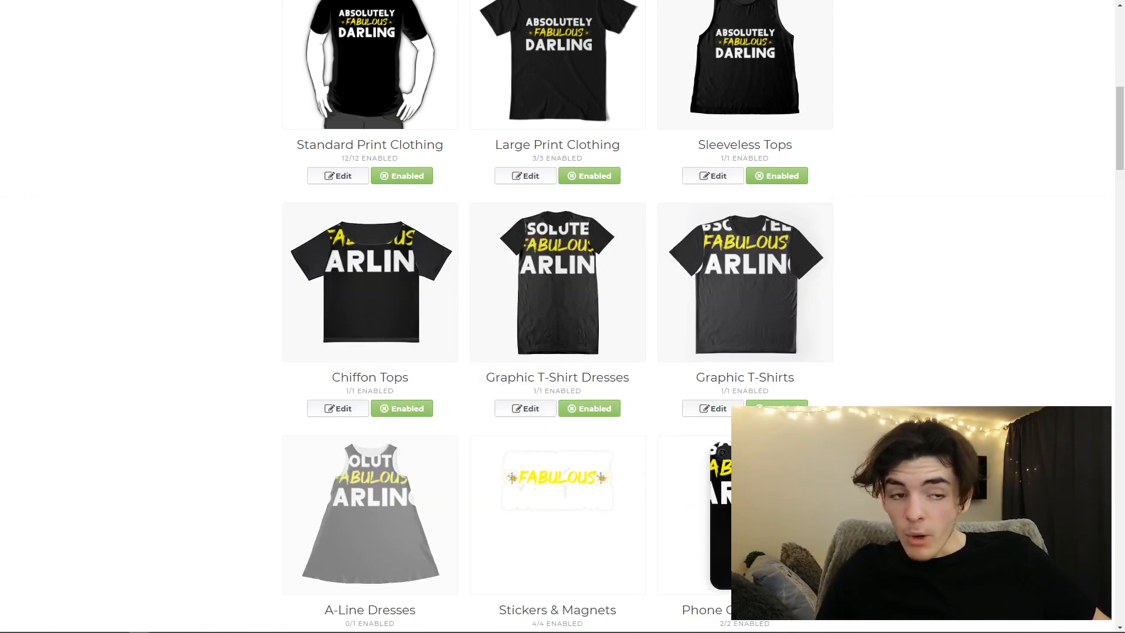
- Fit the full design on Chiffon Tops, and place it lower and horizontally centered on Graphic T-Shirt Dresses, applying the changes
{"action": "left_click", "coordinate": [350, 410]}
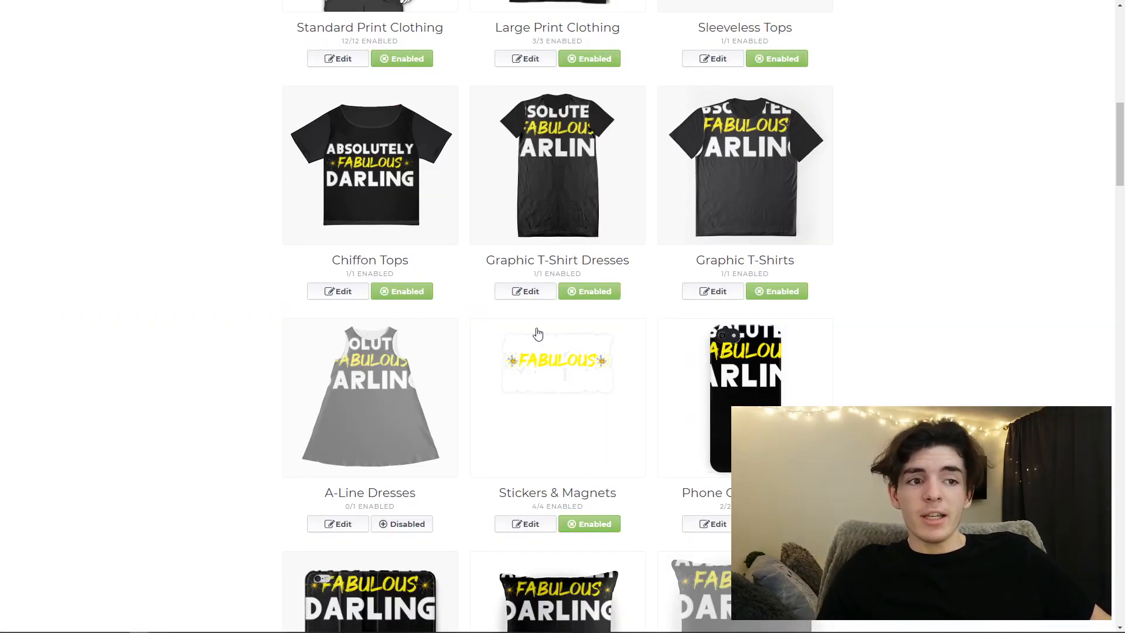
{"action": "left_click", "coordinate": [527, 295]}
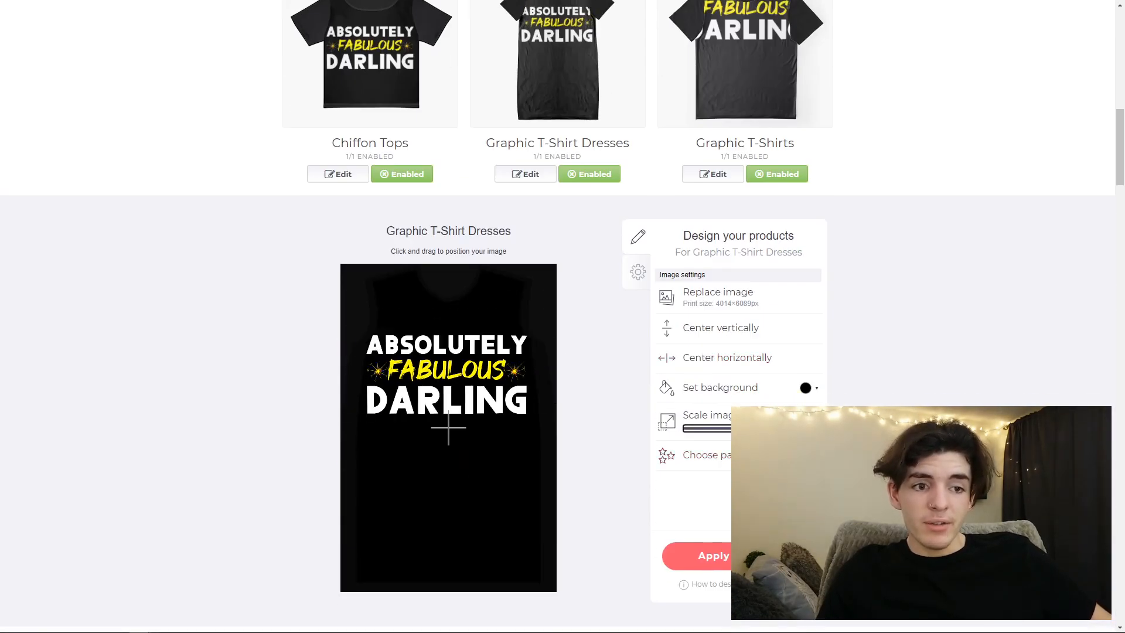
{"action": "left_click_drag", "start_coordinate": [513, 375], "coordinate": [517, 407]}
{"action": "left_click", "coordinate": [714, 346]}
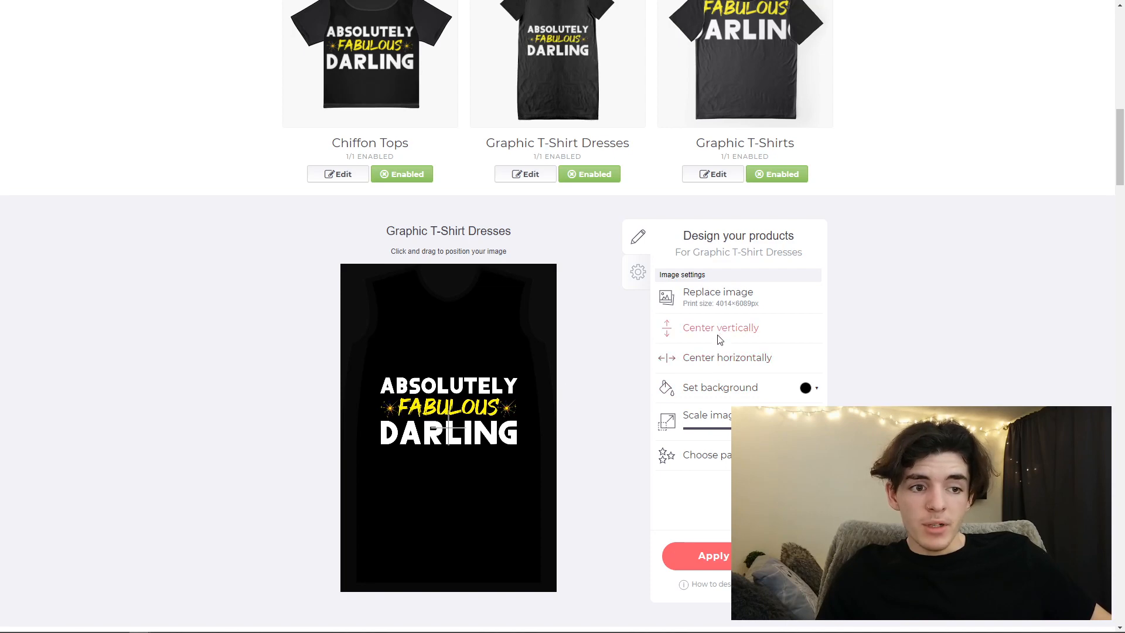
{"action": "left_click", "coordinate": [706, 335]}
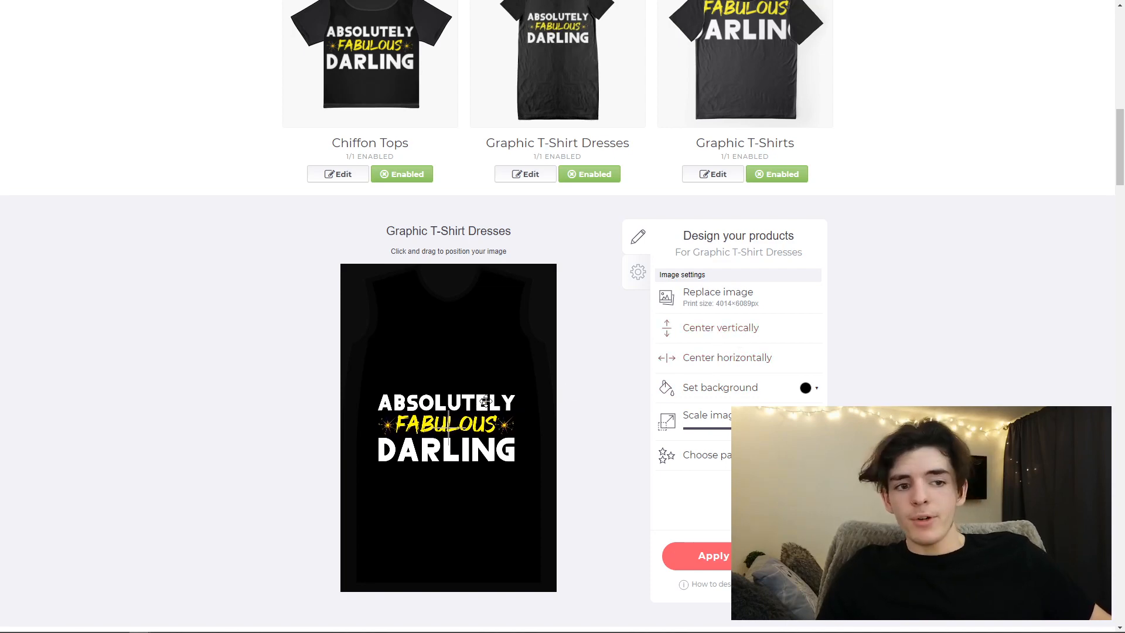
{"action": "left_click", "coordinate": [721, 362]}
{"action": "left_click", "coordinate": [734, 555]}
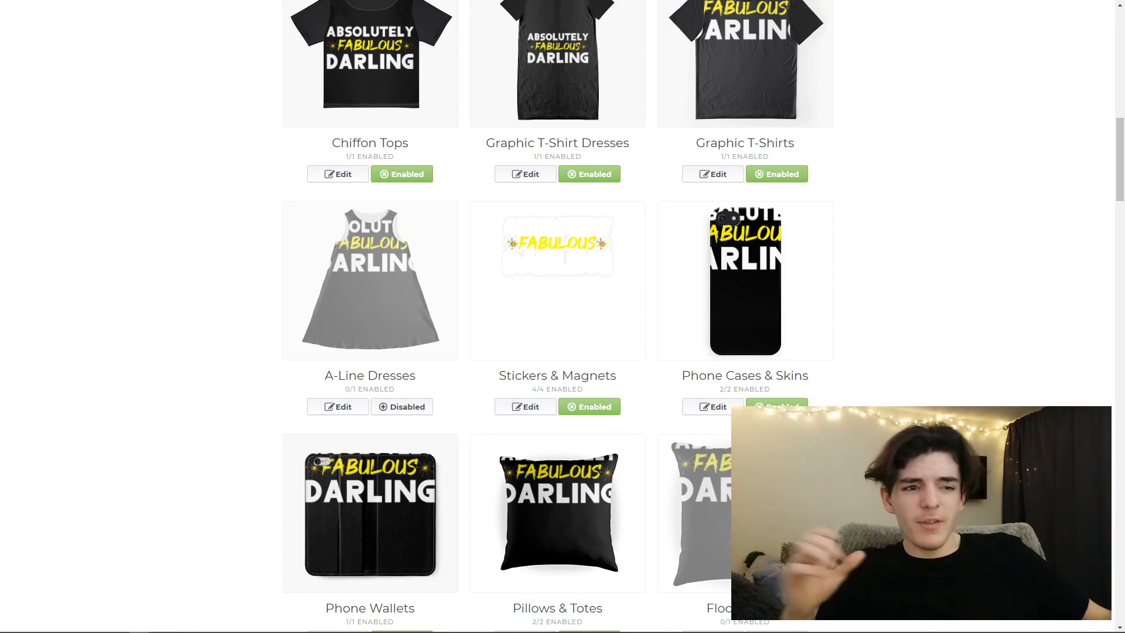
- Scale the Pillows & Totes design to 41% so the full text fits and apply the change
{"action": "scroll", "coordinate": [562, 521], "scroll_direction": "down", "scroll_amount": 3}
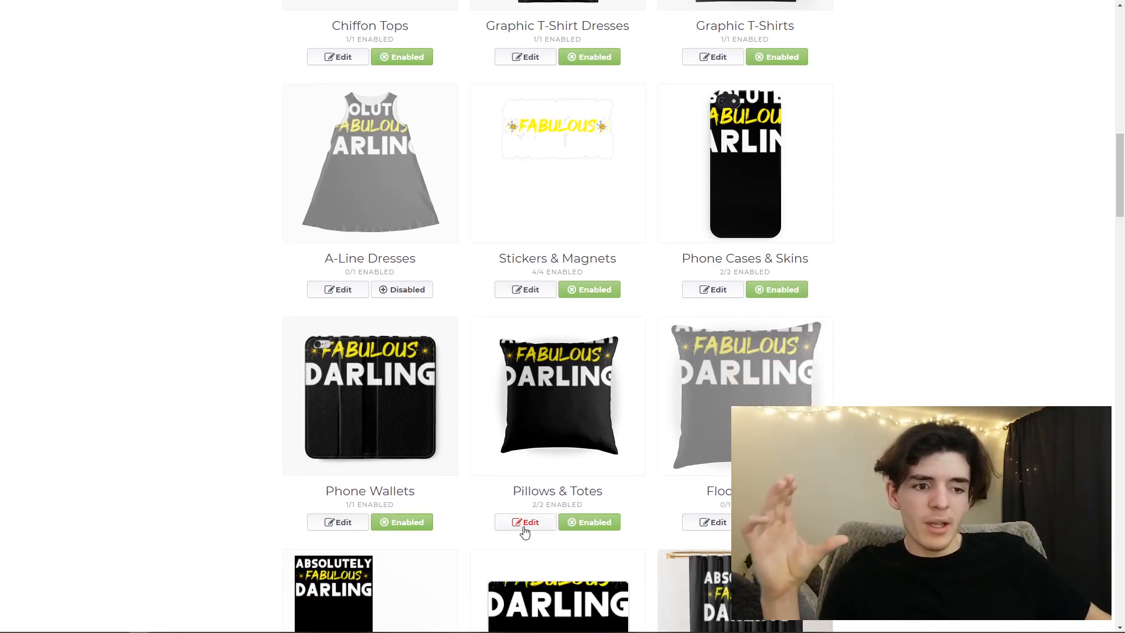
{"action": "left_click", "coordinate": [521, 518]}
{"action": "scroll", "coordinate": [486, 509], "scroll_direction": "down", "scroll_amount": 4}
{"action": "scroll", "coordinate": [470, 490], "scroll_direction": "down", "scroll_amount": 3}
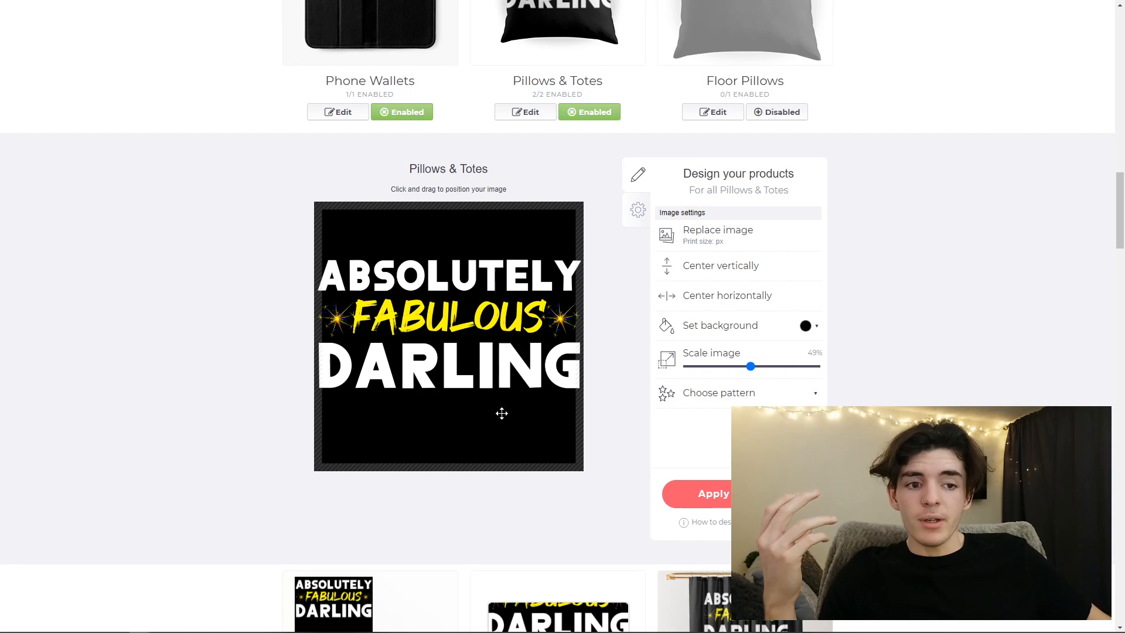
{"action": "left_click_drag", "start_coordinate": [750, 366], "coordinate": [740, 366]}
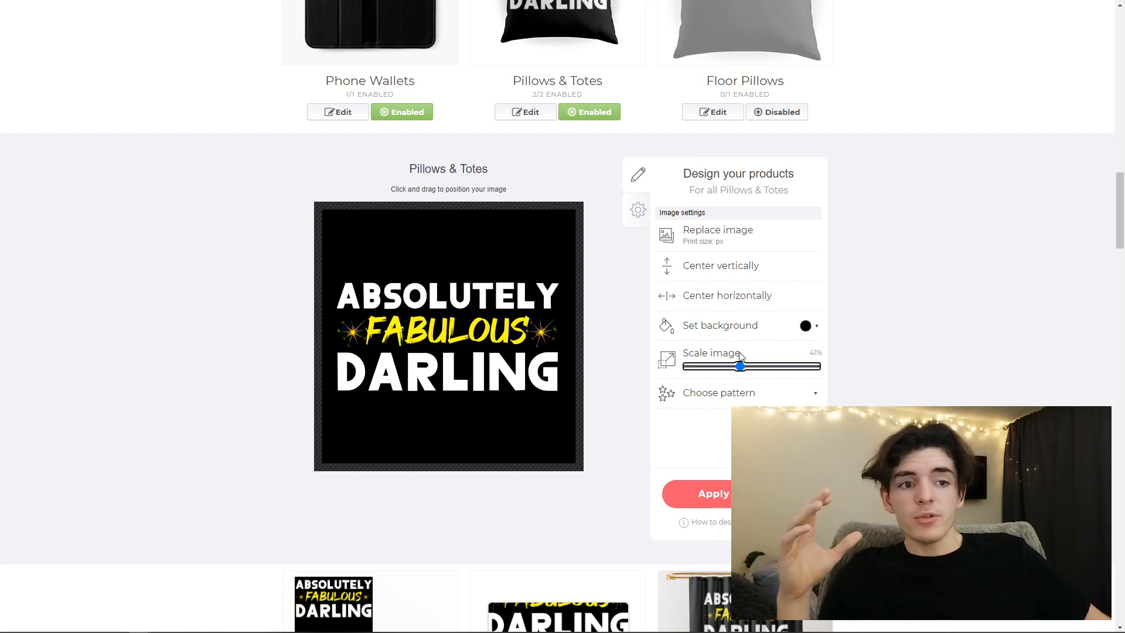
{"action": "left_click", "coordinate": [713, 493]}
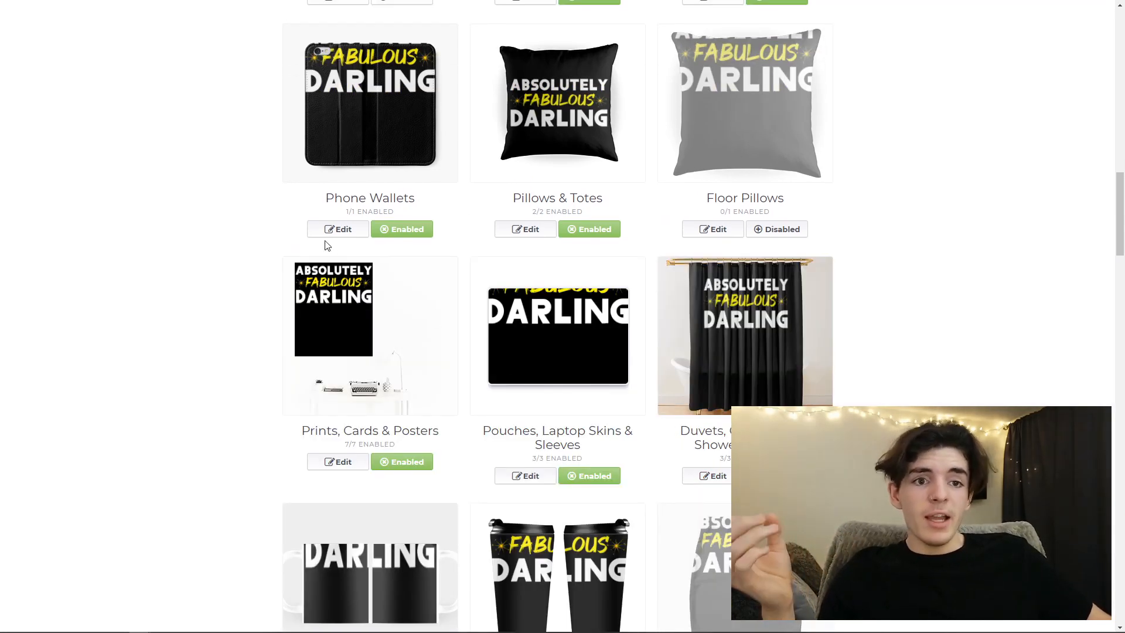
- Scale the Phone Wallets design to 41% and apply it, and enable the A-Line Dresses product
{"action": "left_click", "coordinate": [338, 226]}
{"action": "left_click_drag", "start_coordinate": [749, 366], "coordinate": [744, 368]}
{"action": "left_click", "coordinate": [714, 494]}
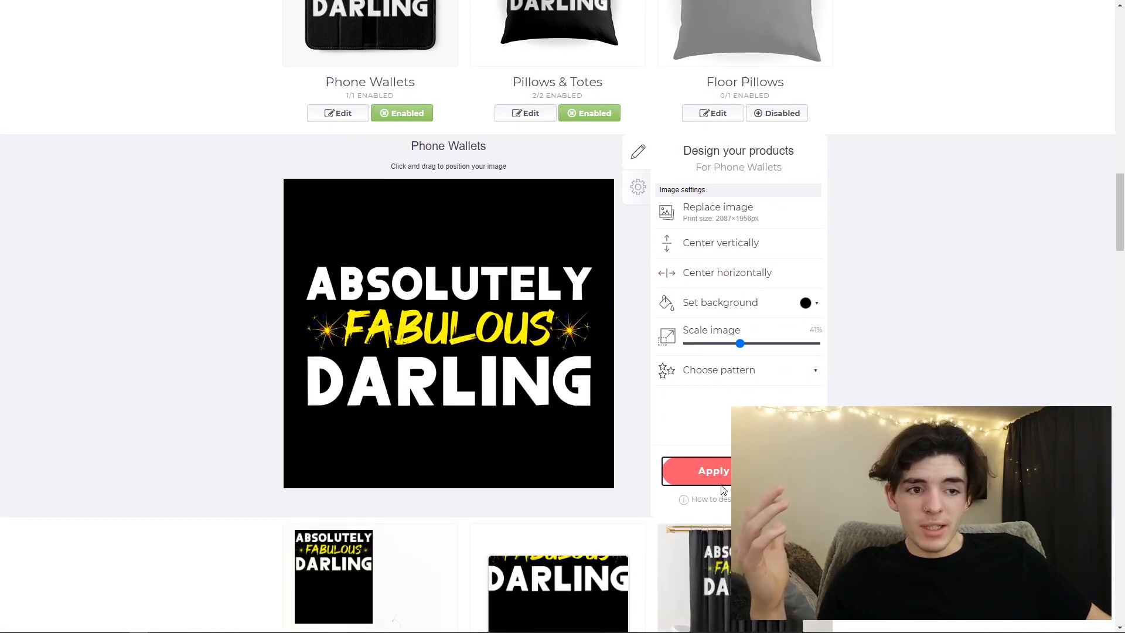
{"action": "scroll", "coordinate": [721, 481], "scroll_direction": "up", "scroll_amount": 9}
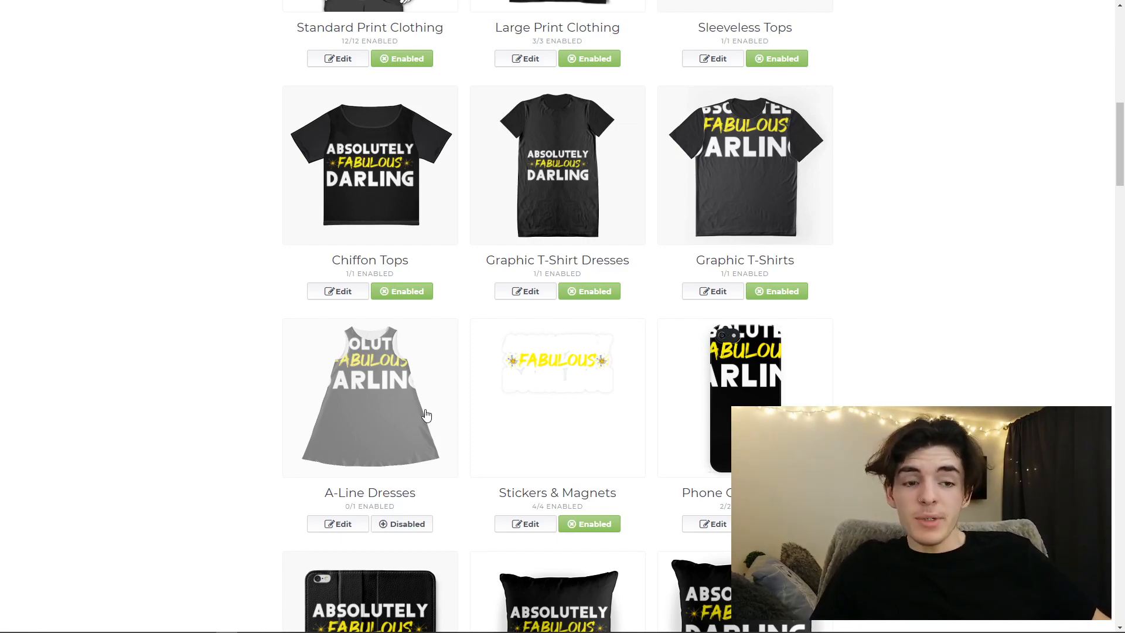
{"action": "left_click", "coordinate": [421, 526]}
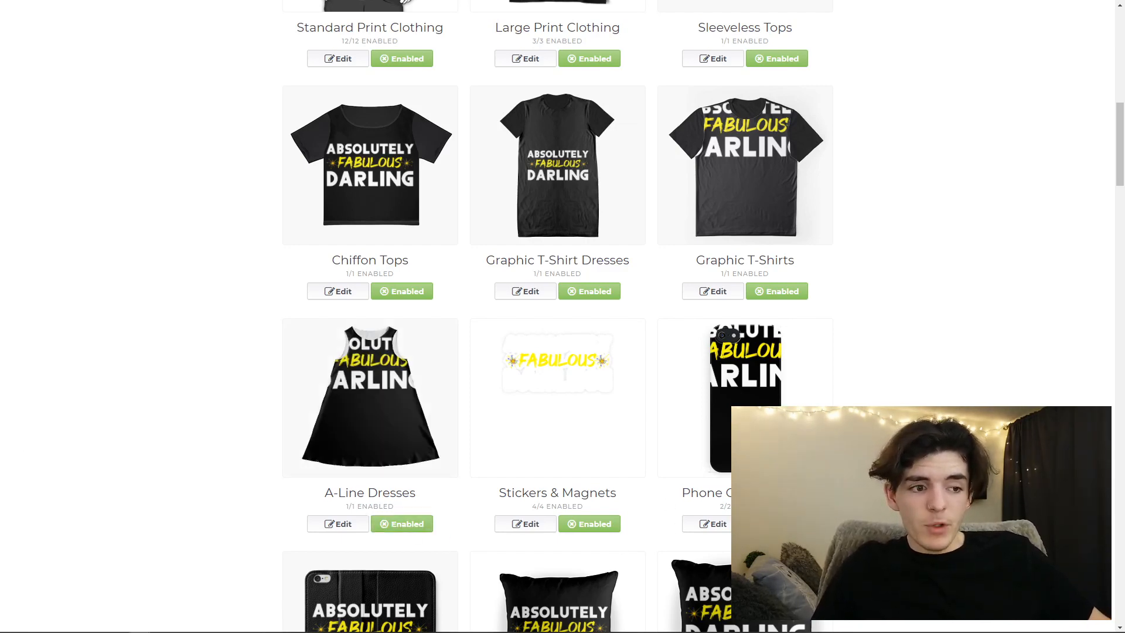
- Open the Stickers & Magnets settings and examine how the white lettering shows against the sticker border
{"action": "scroll", "coordinate": [728, 552], "scroll_direction": "down", "scroll_amount": 1}
{"action": "left_click", "coordinate": [519, 467]}
{"action": "scroll", "coordinate": [512, 388], "scroll_direction": "down", "scroll_amount": 3}
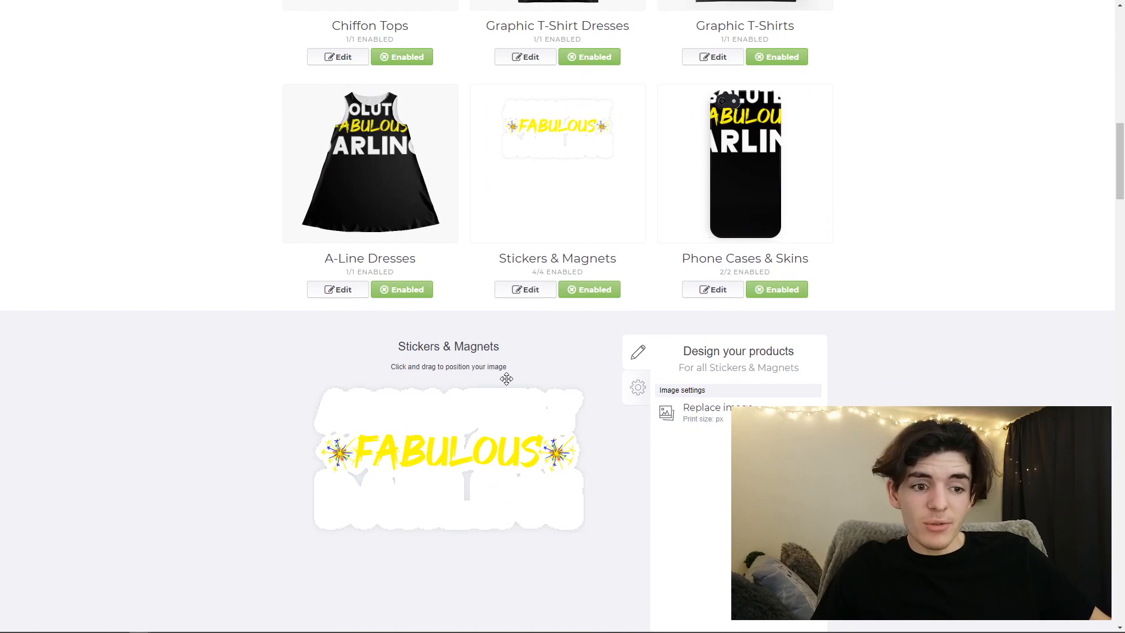
{"action": "scroll", "coordinate": [429, 379], "scroll_direction": "down", "scroll_amount": 2}
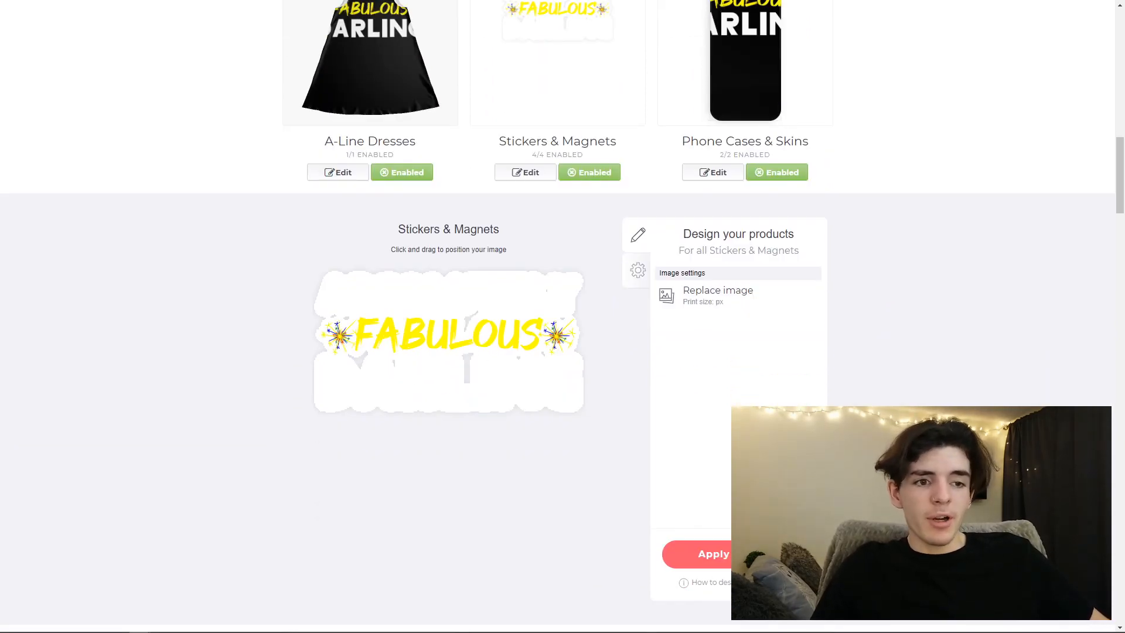
{"action": "left_click", "coordinate": [739, 554]}
{"action": "scroll", "coordinate": [489, 500], "scroll_direction": "up", "scroll_amount": 3}
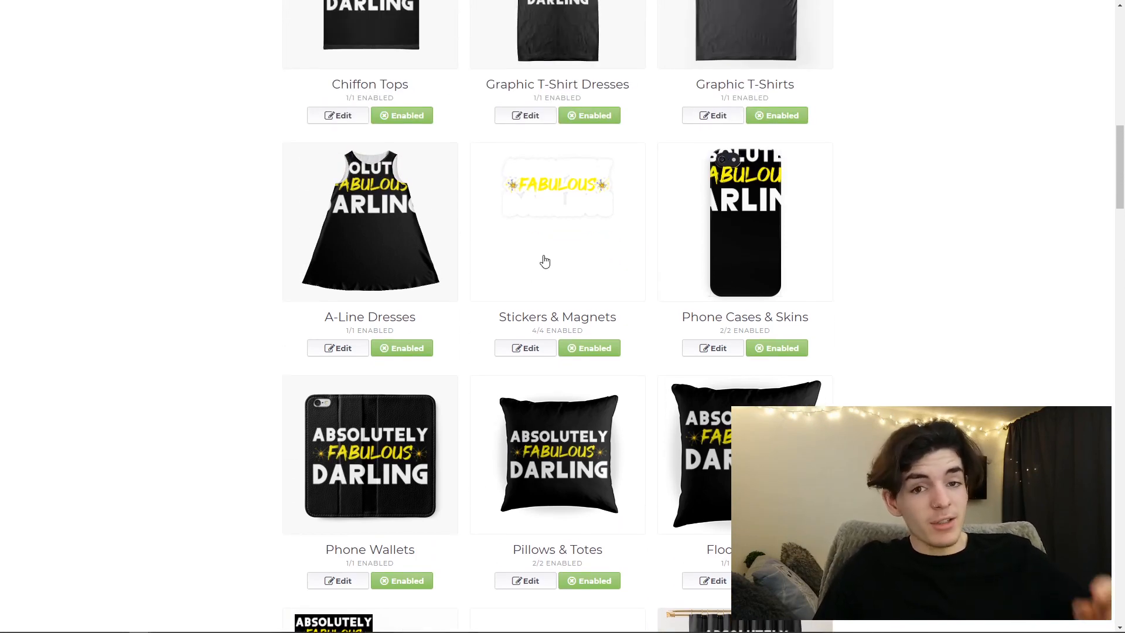
{"action": "left_click", "coordinate": [526, 348]}
{"action": "scroll", "coordinate": [478, 417], "scroll_direction": "down", "scroll_amount": 1}
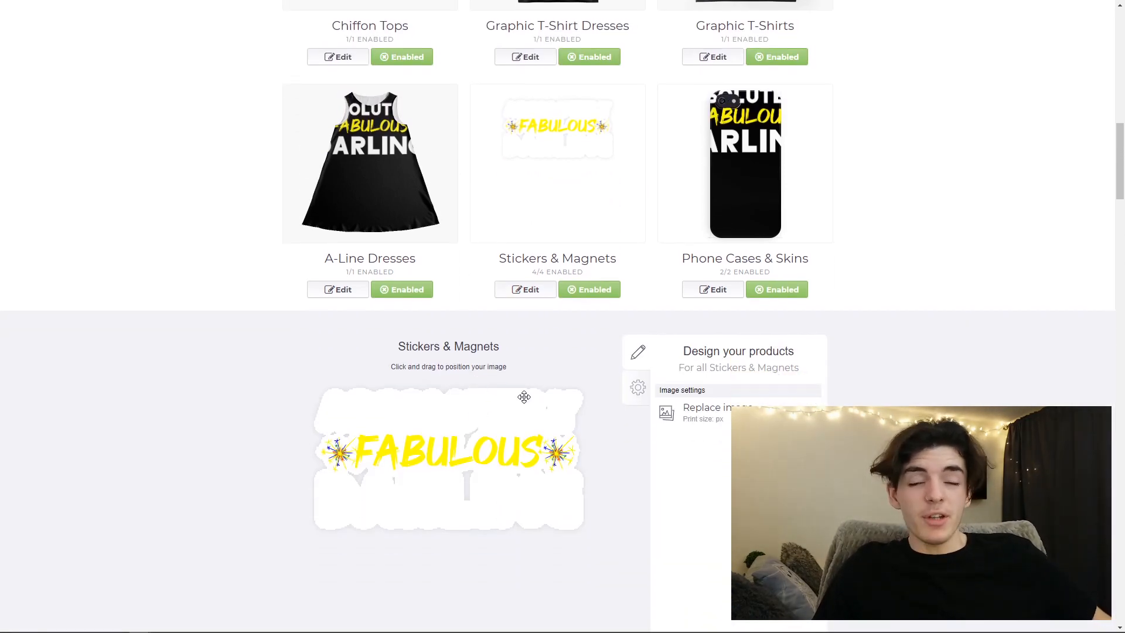
{"action": "scroll", "coordinate": [666, 456], "scroll_direction": "down", "scroll_amount": 2}
{"action": "scroll", "coordinate": [739, 554], "scroll_direction": "up", "scroll_amount": 4}
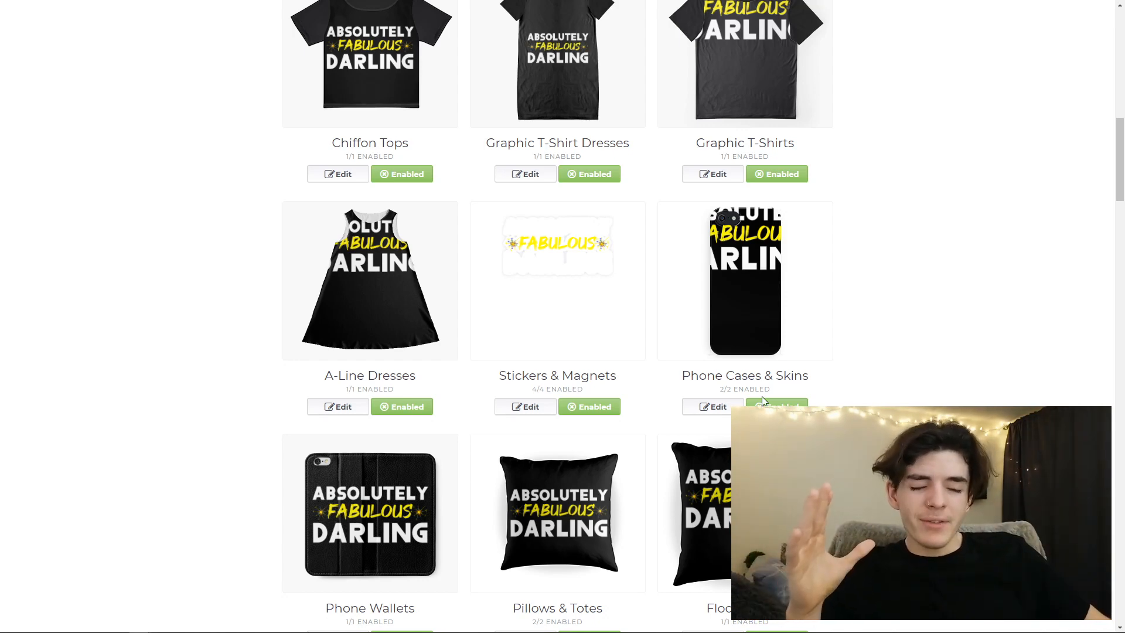
- Set the default product in the shop to T-Shirt and mark the work as not mature content
{"action": "scroll", "coordinate": [645, 382], "scroll_direction": "down", "scroll_amount": 5}
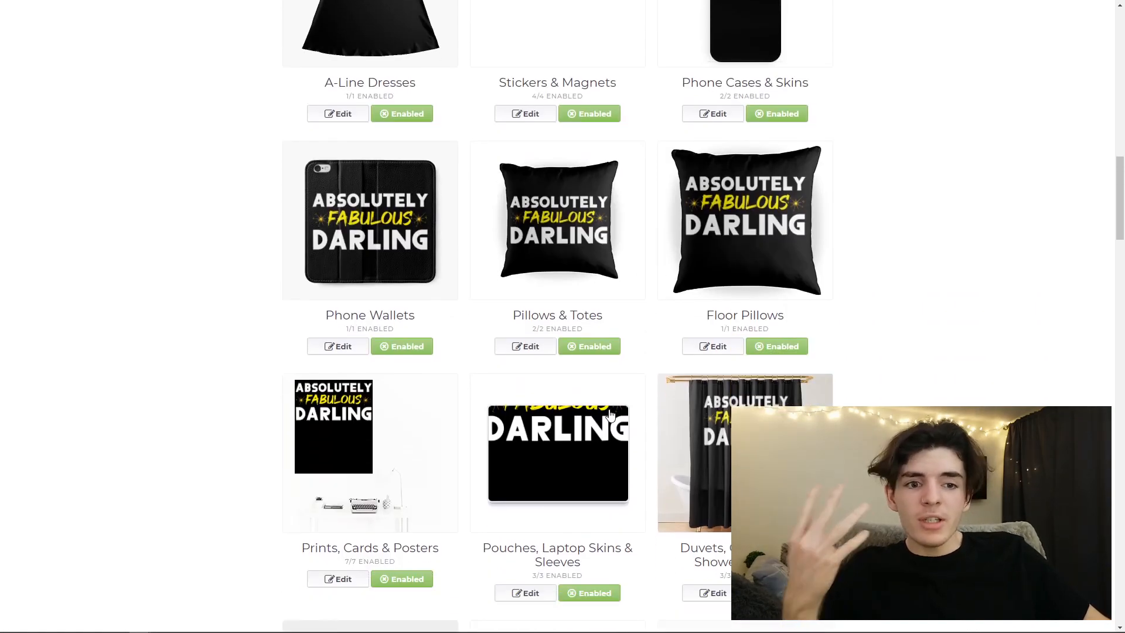
{"action": "scroll", "coordinate": [699, 410], "scroll_direction": "down", "scroll_amount": 6}
{"action": "left_click_drag", "start_coordinate": [1119, 272], "coordinate": [1115, 600]}
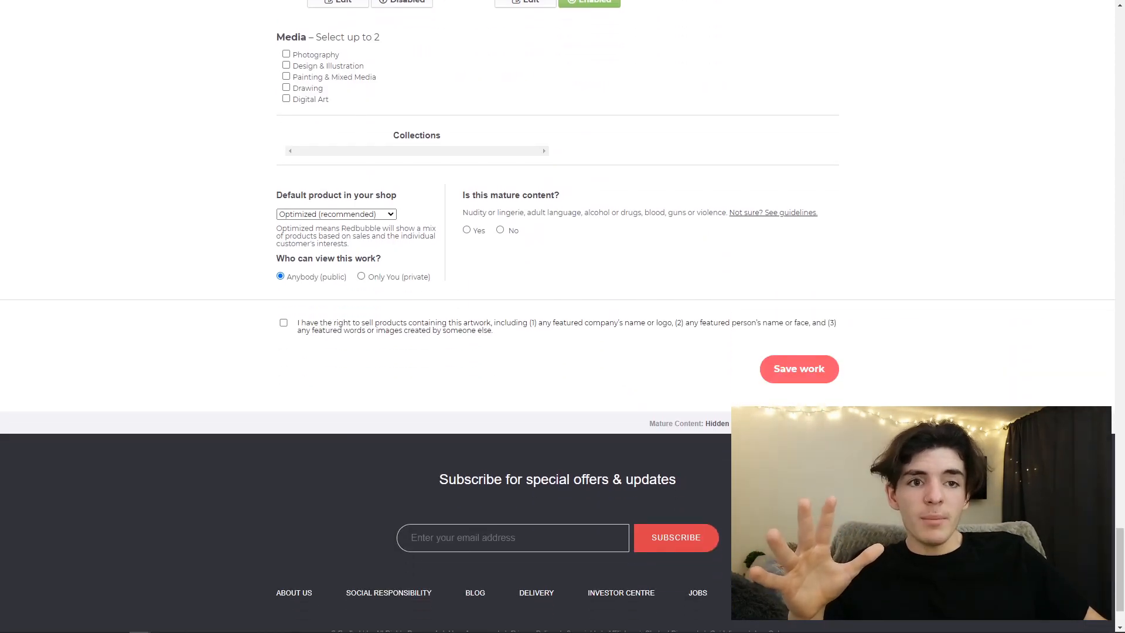
{"action": "left_click", "coordinate": [390, 214]}
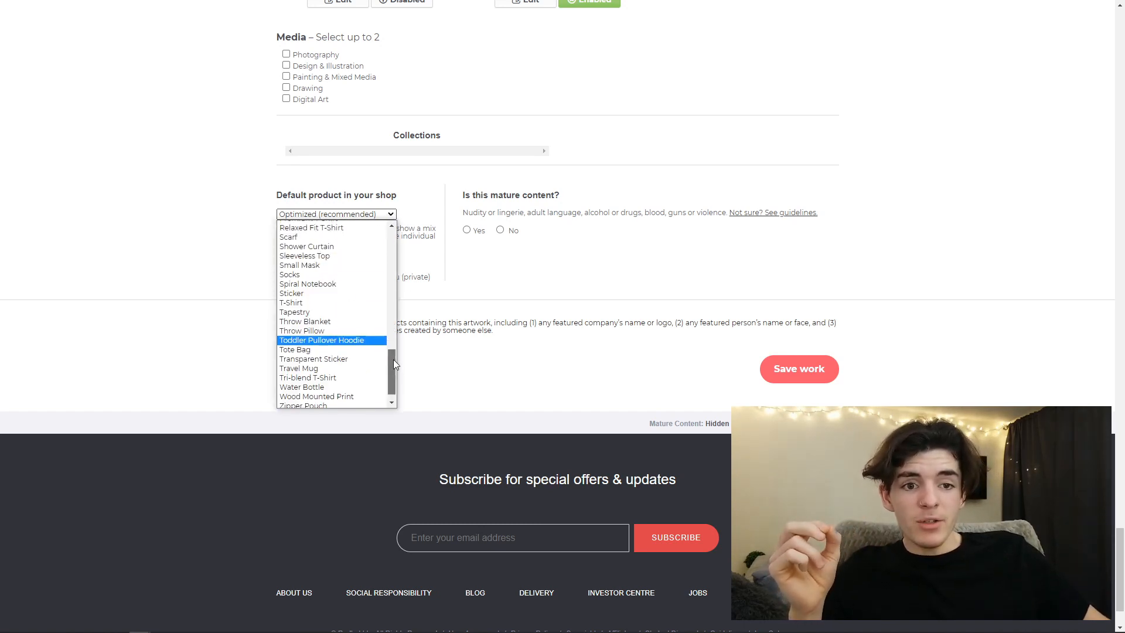
{"action": "scroll", "coordinate": [393, 357], "scroll_direction": "up", "scroll_amount": 2}
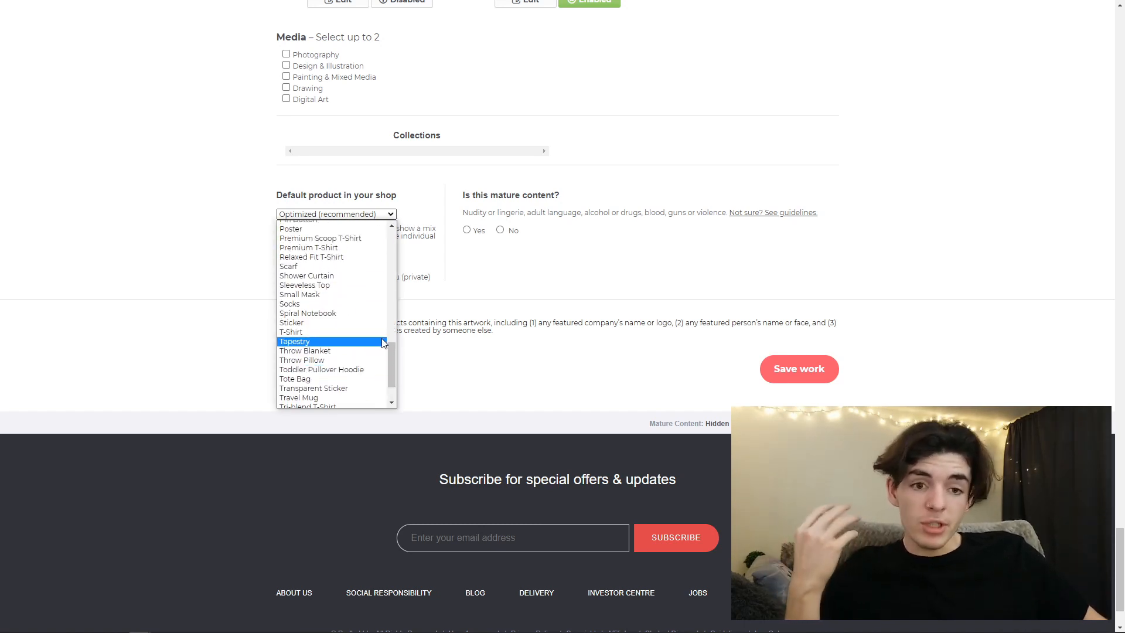
{"action": "left_click", "coordinate": [351, 331]}
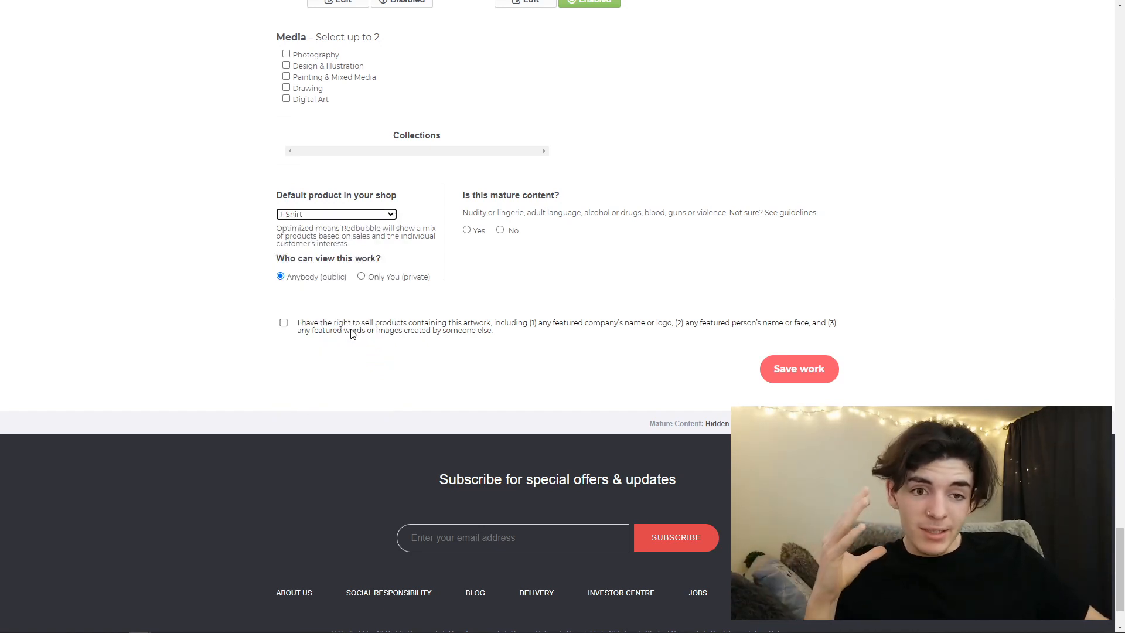
{"action": "left_click", "coordinate": [389, 214]}
{"action": "left_click_drag", "start_coordinate": [391, 348], "coordinate": [388, 244]}
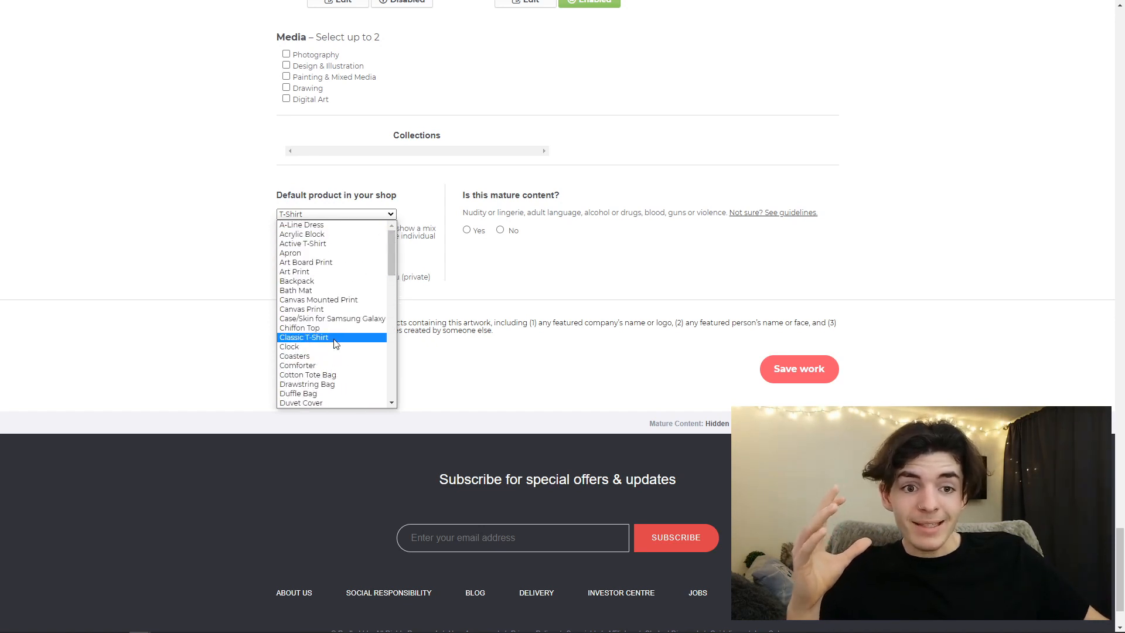
{"action": "mouse_move", "coordinate": [391, 264]}
{"action": "left_mouse_down"}
{"action": "mouse_move", "coordinate": [388, 324]}
{"action": "mouse_move", "coordinate": [387, 255]}
{"action": "mouse_move", "coordinate": [388, 281]}
{"action": "left_mouse_up"}
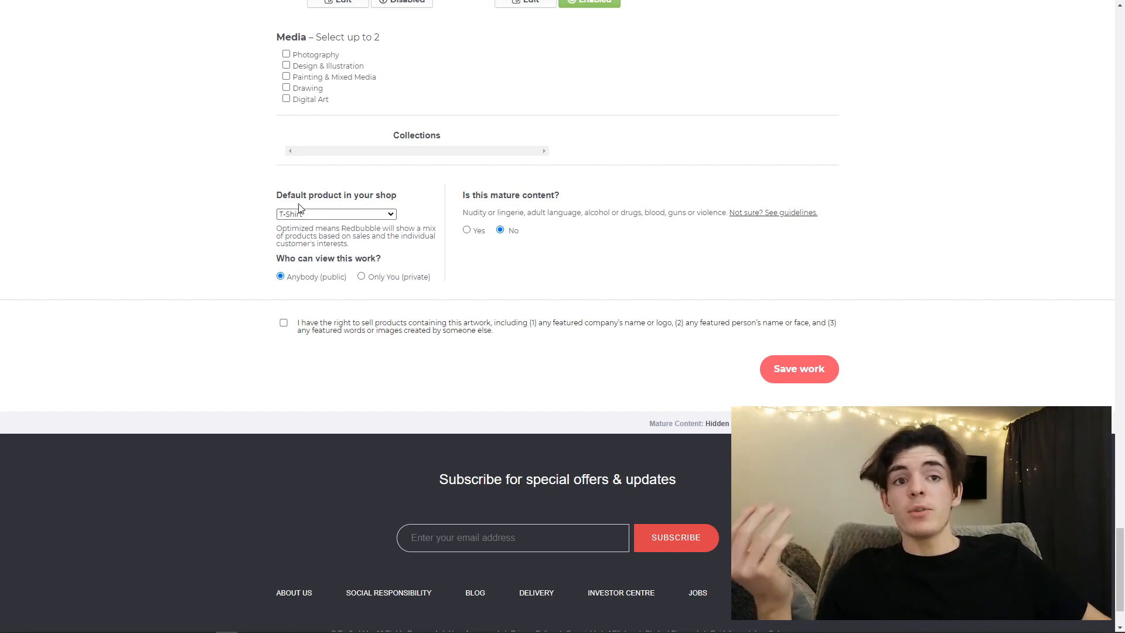
- Choose Design & Illustration and Digital Art as the media types of the work
{"action": "scroll", "coordinate": [300, 215], "scroll_direction": "up", "scroll_amount": 2}
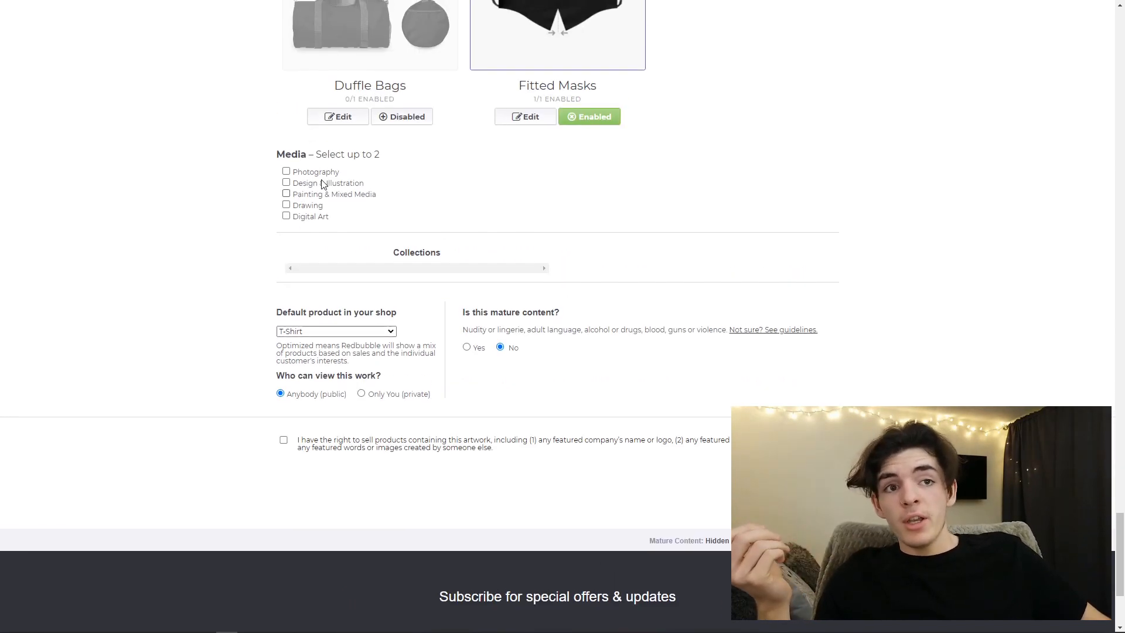
{"action": "left_click", "coordinate": [286, 182]}
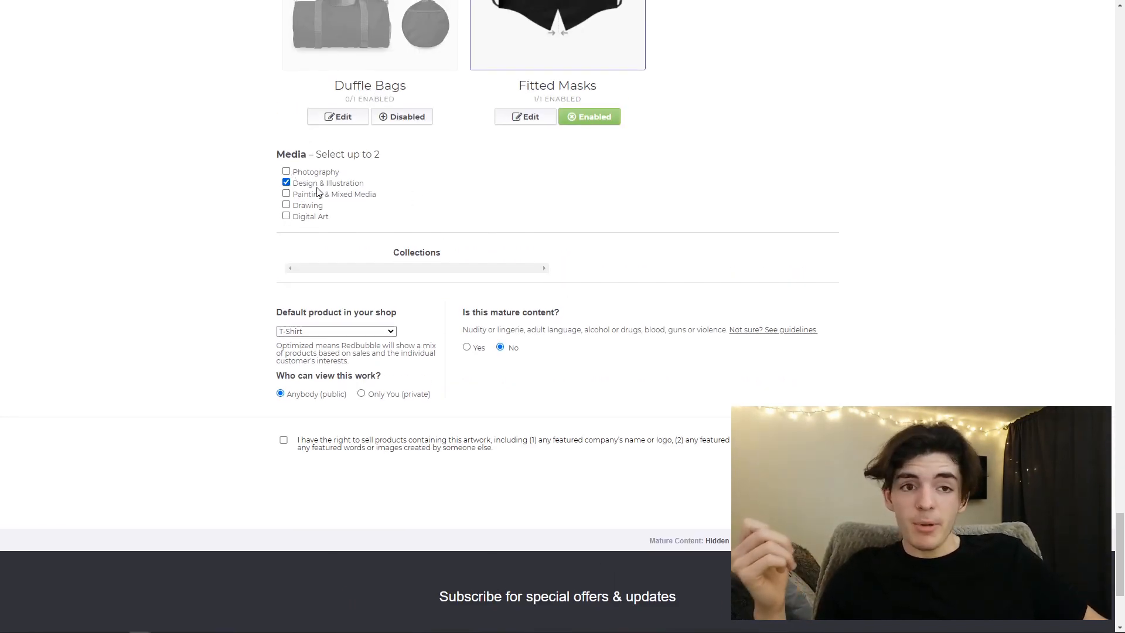
{"action": "left_click", "coordinate": [286, 217]}
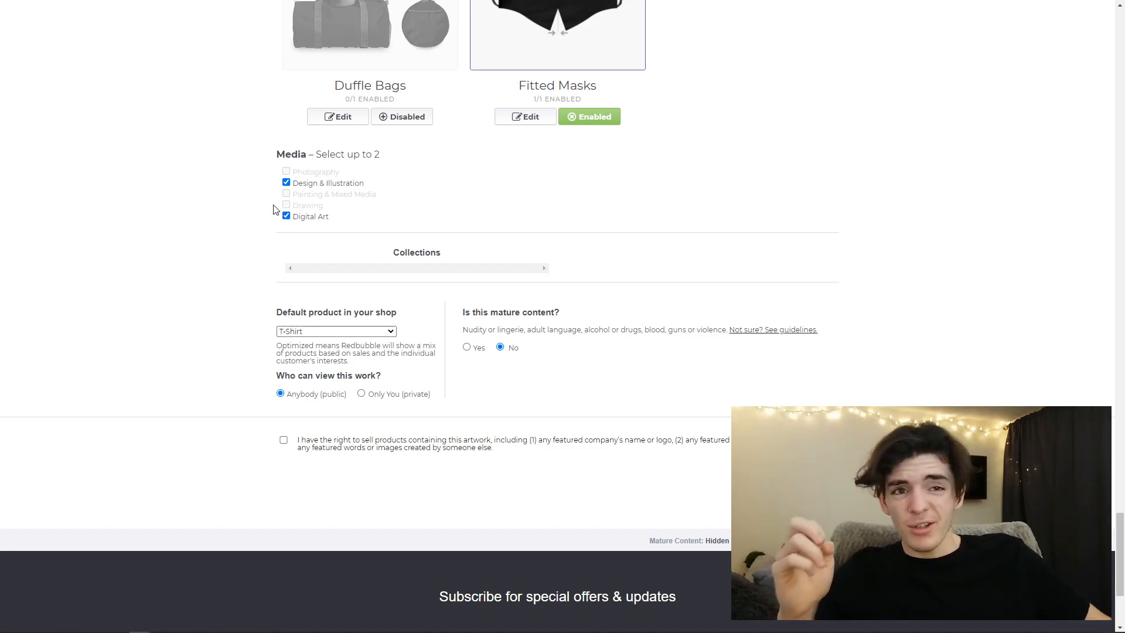
- Confirm the right to sell products containing the artwork and save the work to publish it
{"action": "scroll", "coordinate": [275, 209], "scroll_direction": "down", "scroll_amount": 3}
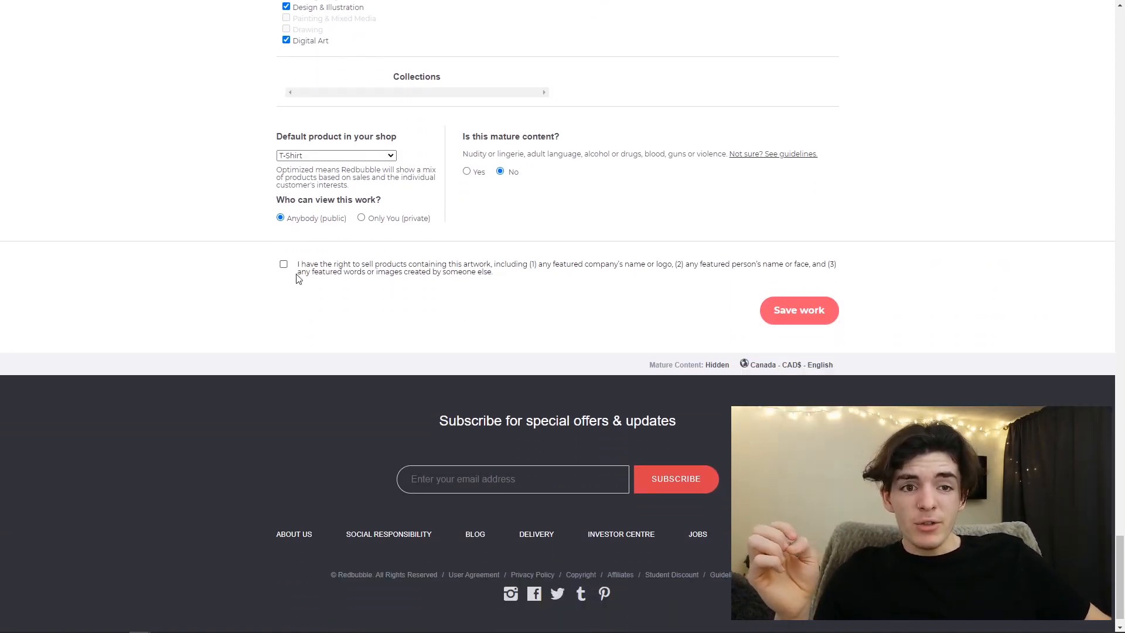
{"action": "left_click", "coordinate": [284, 264]}
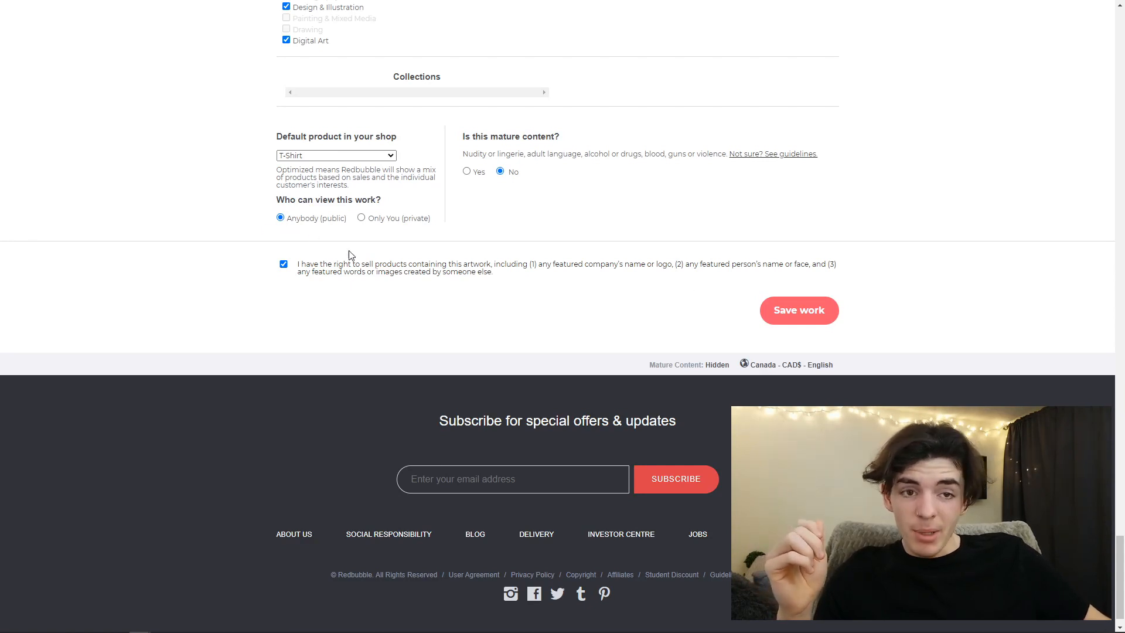
{"action": "left_click", "coordinate": [804, 321]}
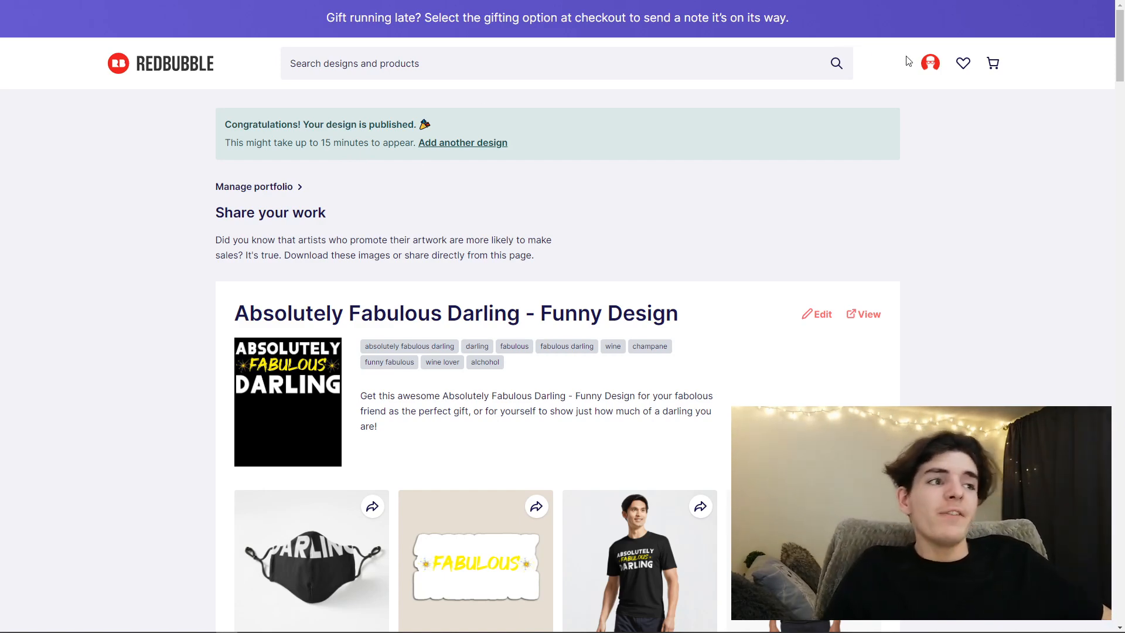
- Go to the portfolio manager and copy the settings of "Absolutely Fabulous Darling - Funny Design" into a new work
{"action": "left_click", "coordinate": [930, 64]}
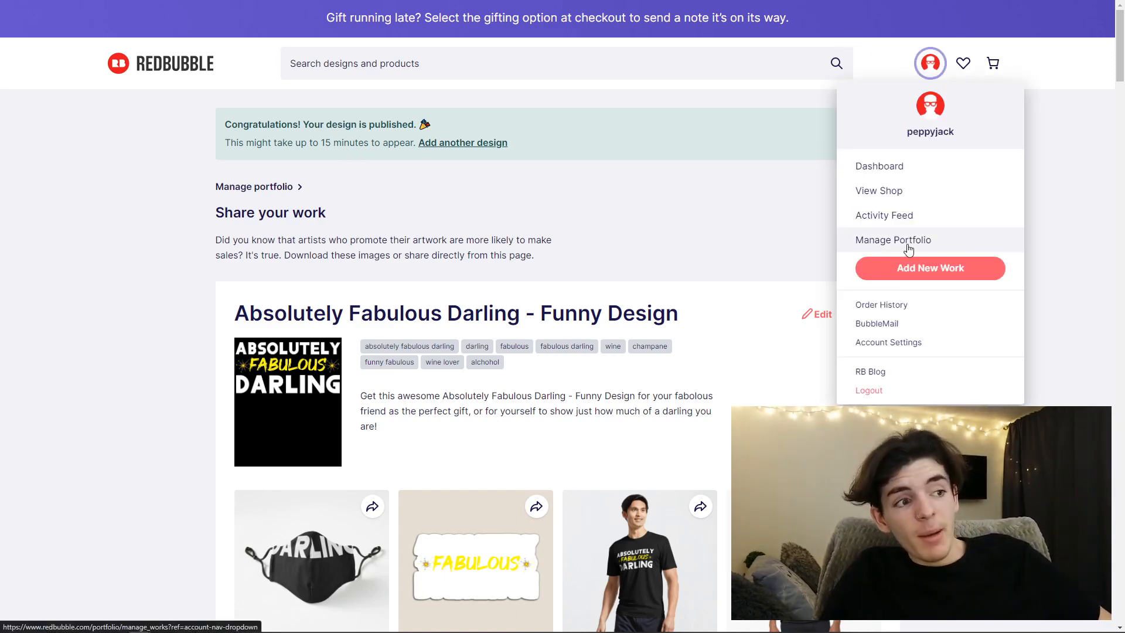
{"action": "left_click", "coordinate": [908, 250]}
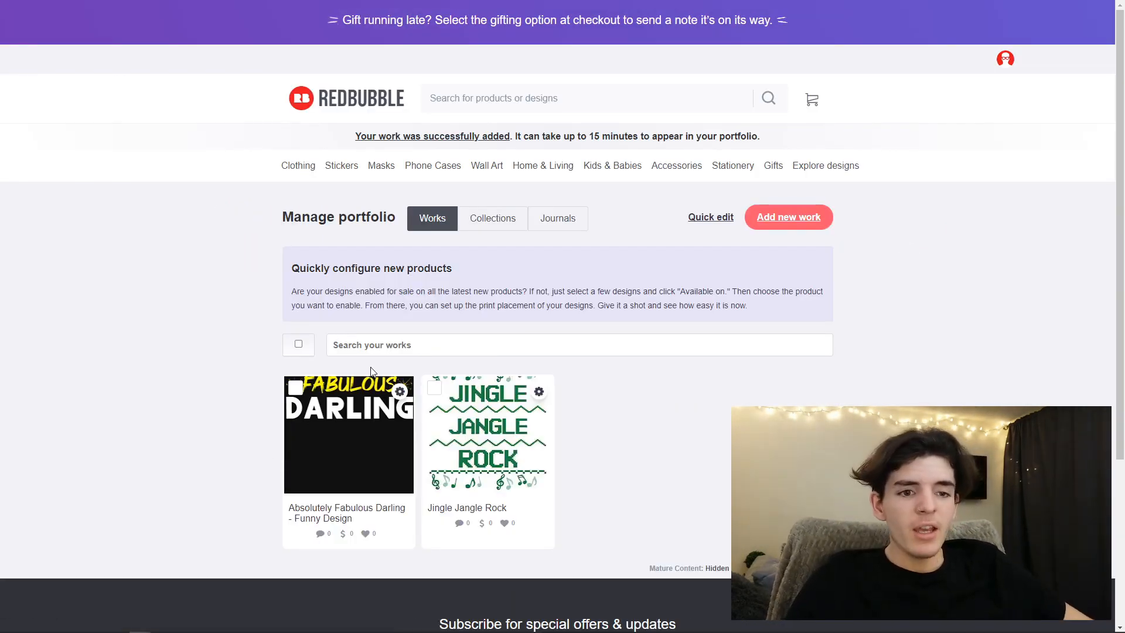
{"action": "left_click", "coordinate": [400, 390]}
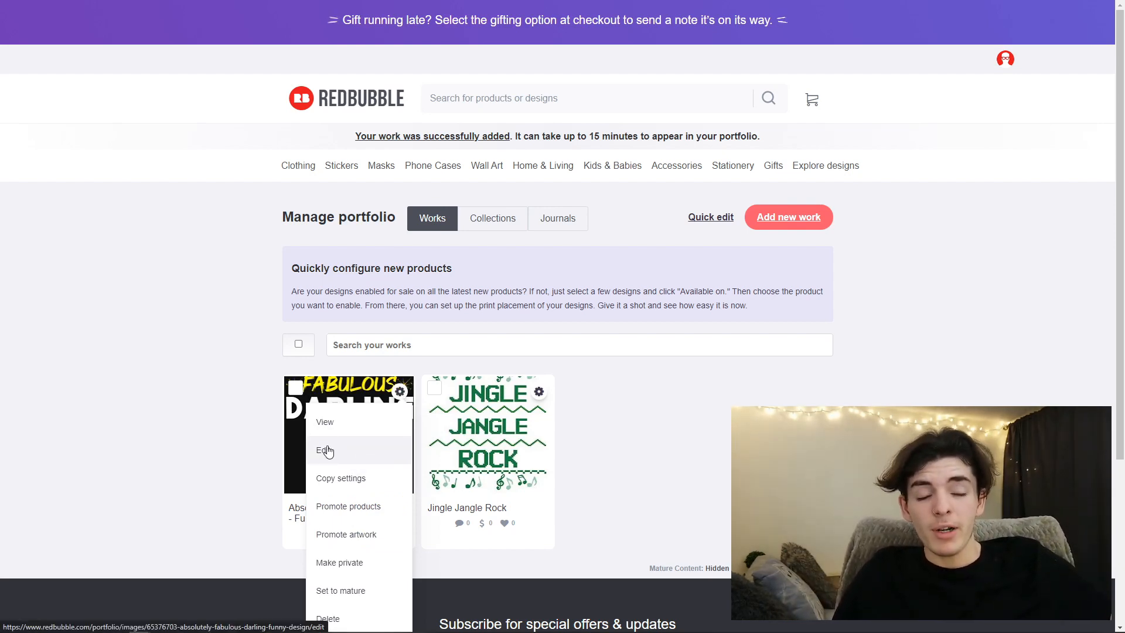
{"action": "left_click", "coordinate": [366, 477]}
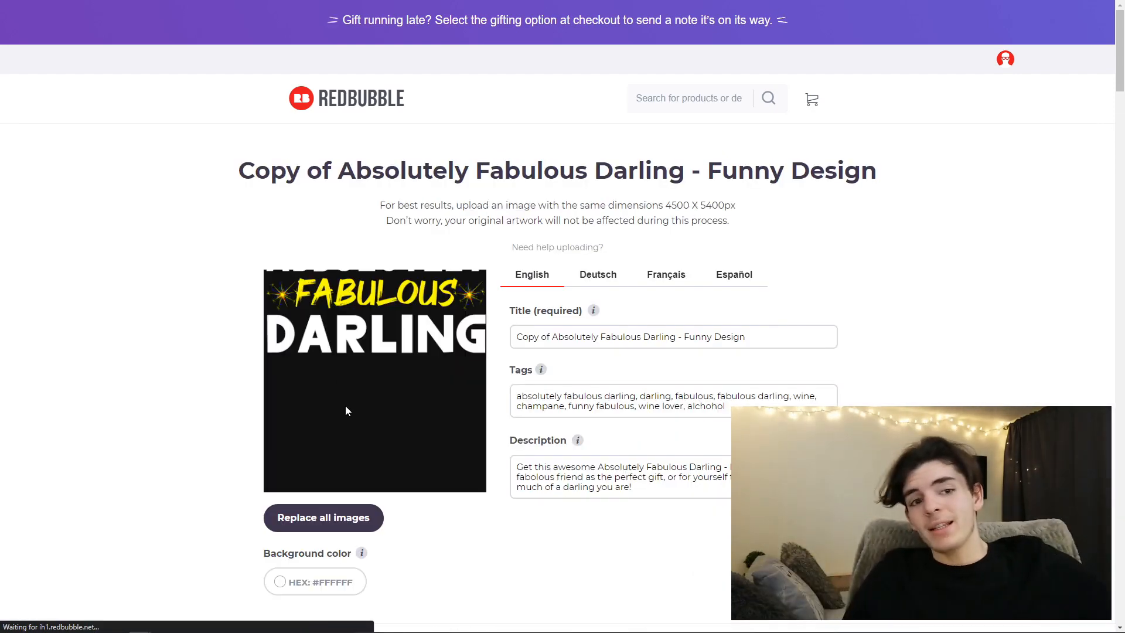
- Replace all images of the copied work with the free-image-resizer-cropper "Darling" image and look over the product previews
{"action": "scroll", "coordinate": [345, 405], "scroll_direction": "down", "scroll_amount": 6}
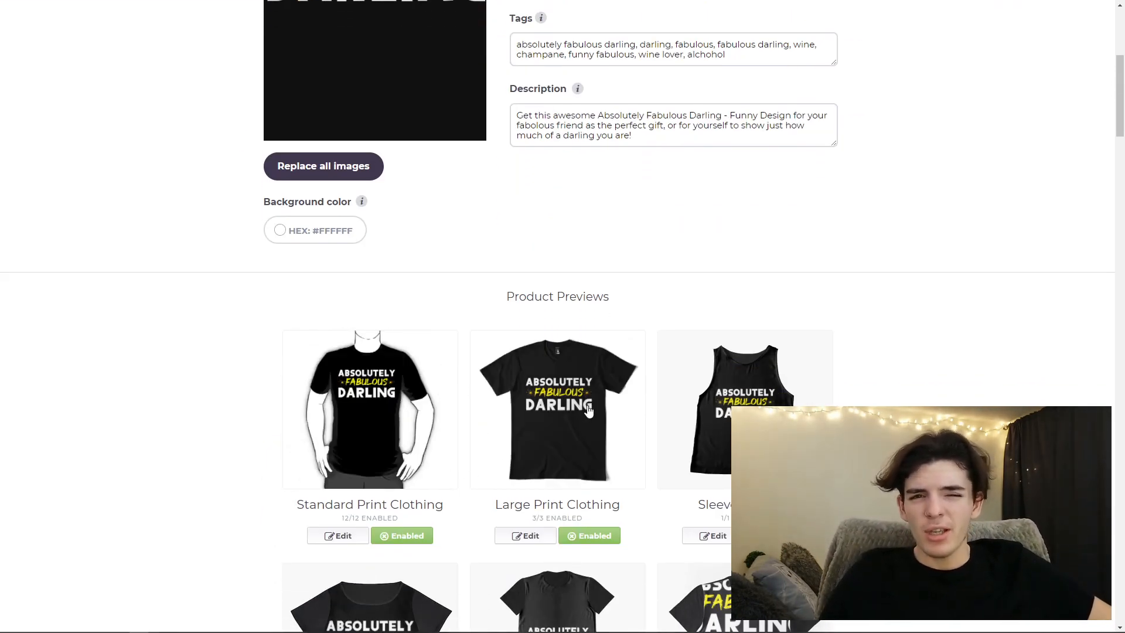
{"action": "scroll", "coordinate": [588, 410], "scroll_direction": "up", "scroll_amount": 4}
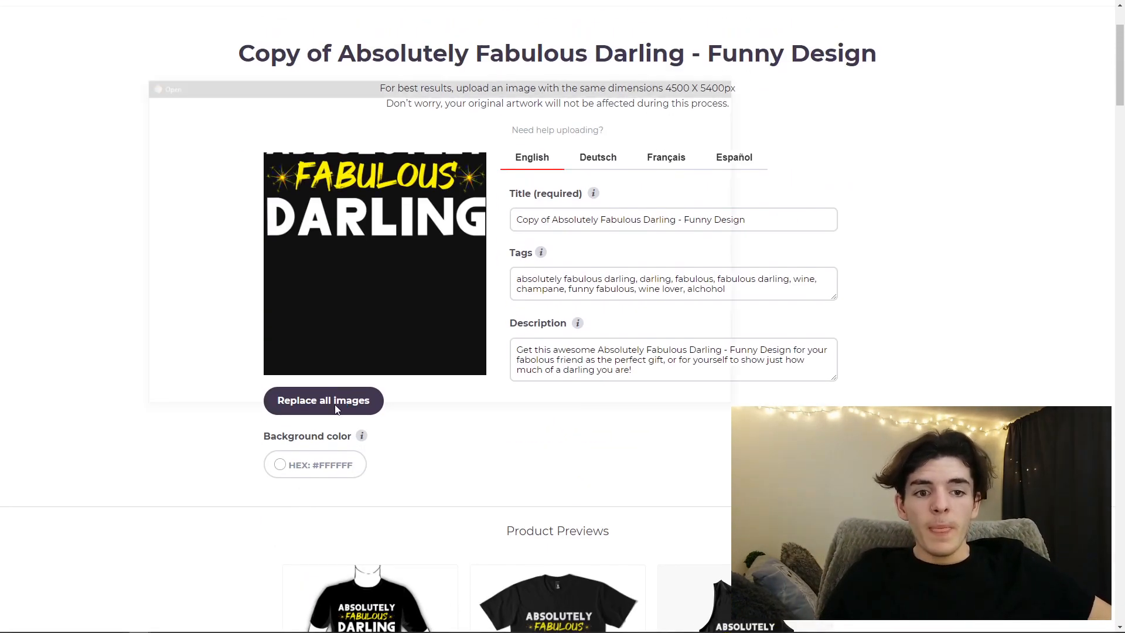
{"action": "left_click", "coordinate": [328, 402]}
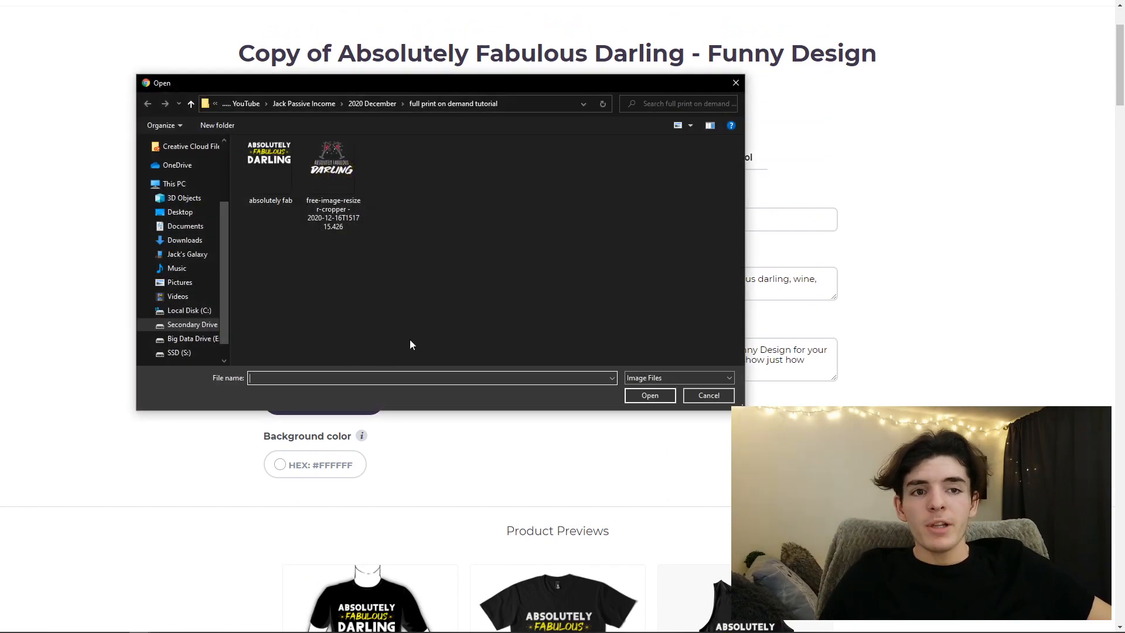
{"action": "double_click", "coordinate": [335, 177]}
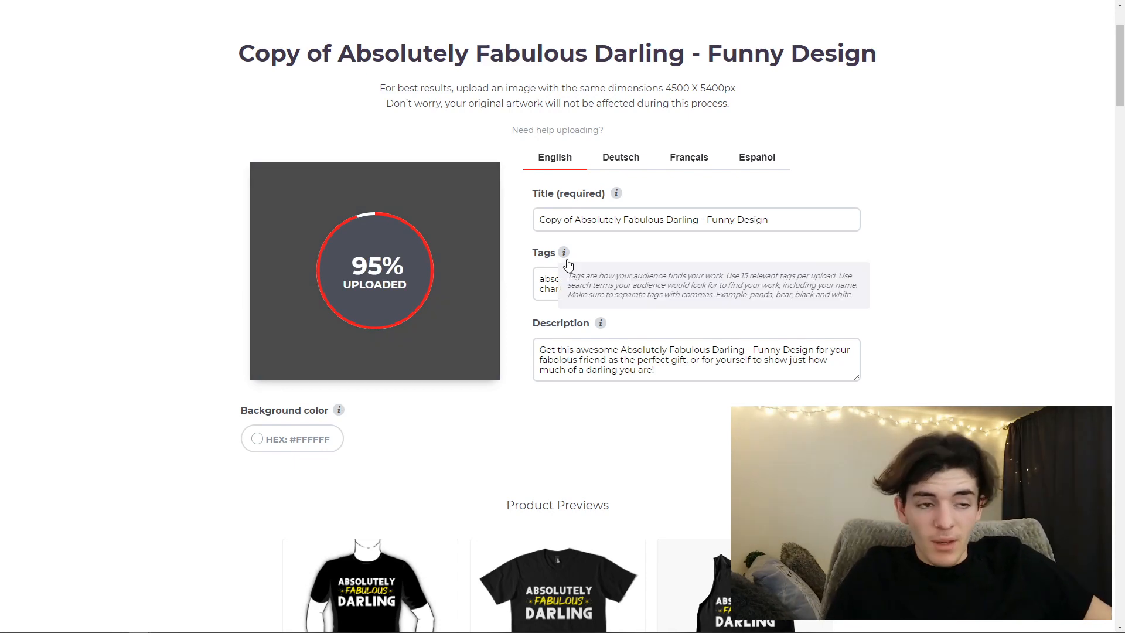
{"action": "scroll", "coordinate": [371, 364], "scroll_direction": "down", "scroll_amount": 2}
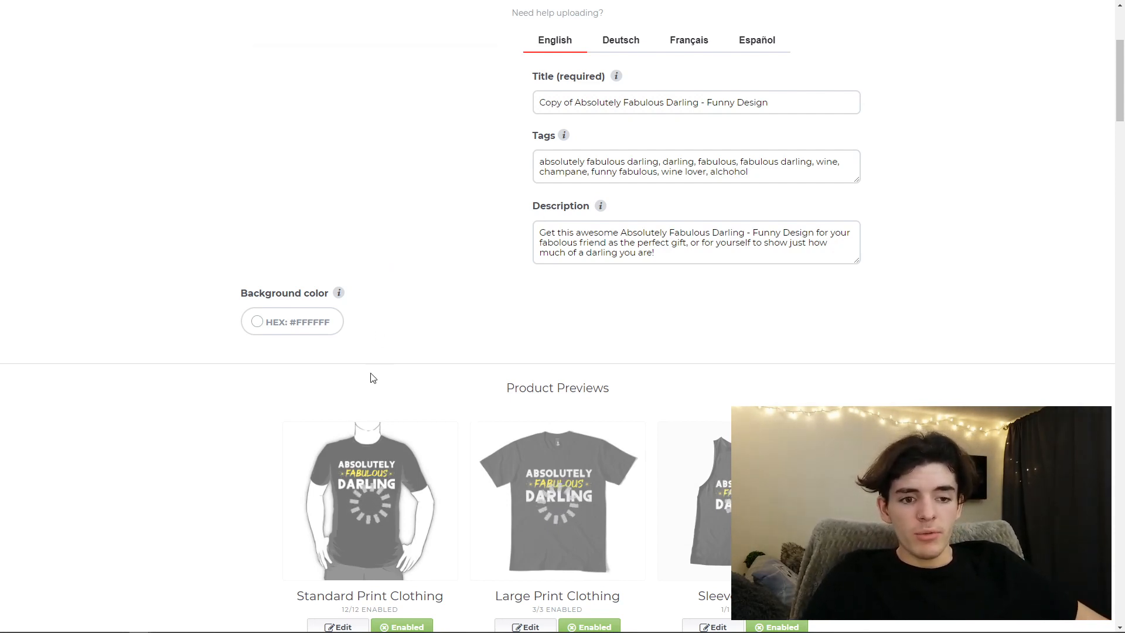
{"action": "scroll", "coordinate": [373, 378], "scroll_direction": "down", "scroll_amount": 3}
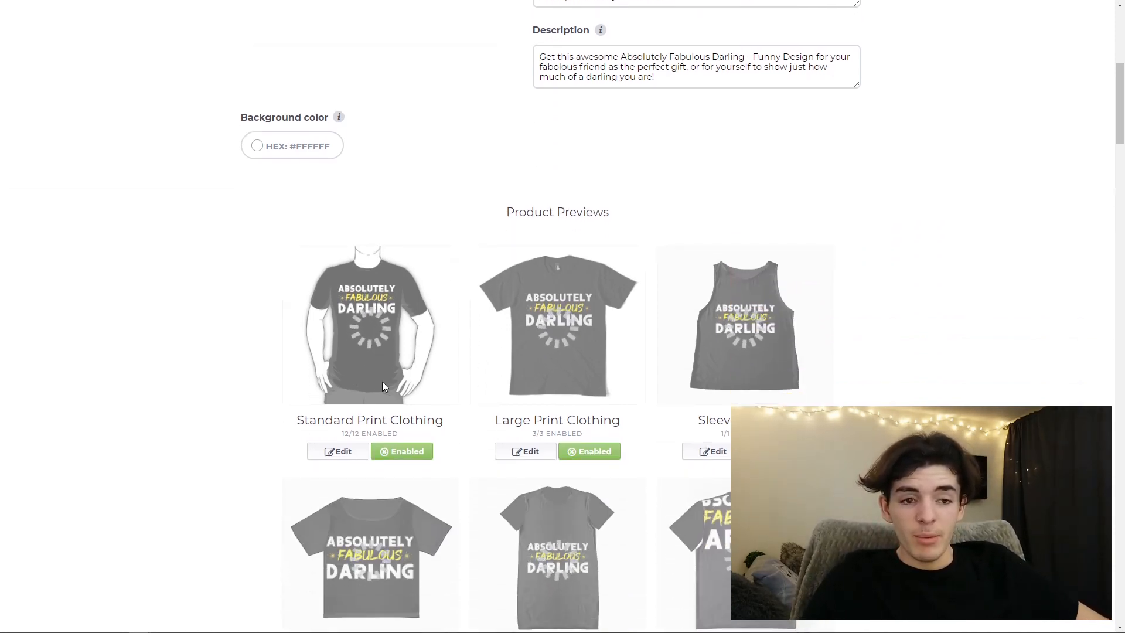
{"action": "scroll", "coordinate": [438, 370], "scroll_direction": "down", "scroll_amount": 4}
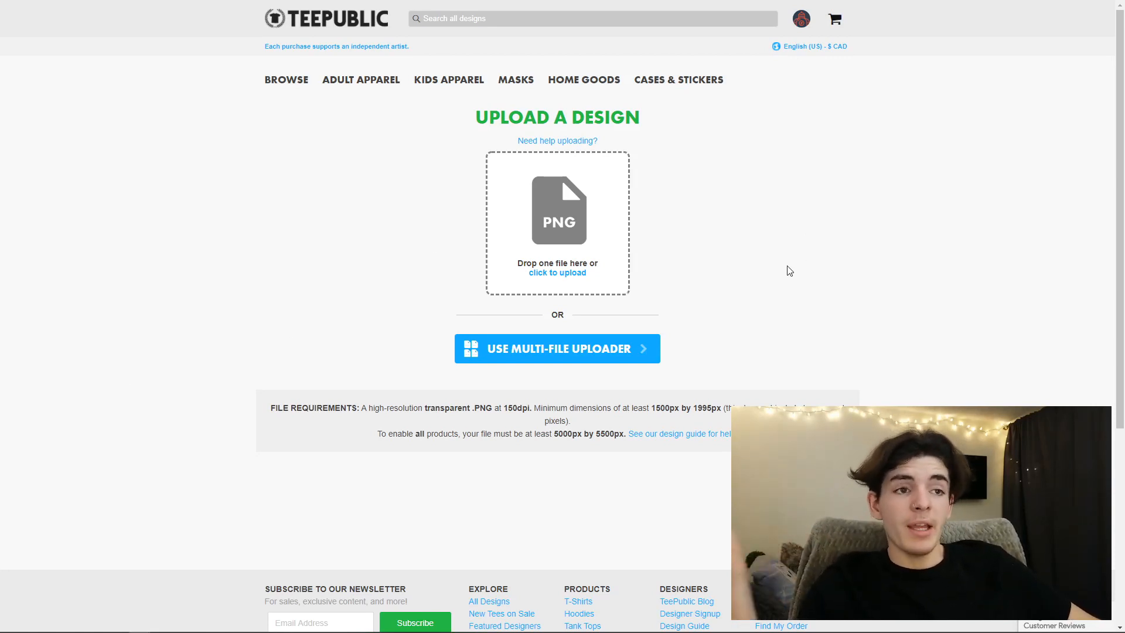
- On TeePublic's upload page, upload both Darling designs with the multi-file uploader and get started on their products
{"action": "mouse_move", "coordinate": [801, 21]}
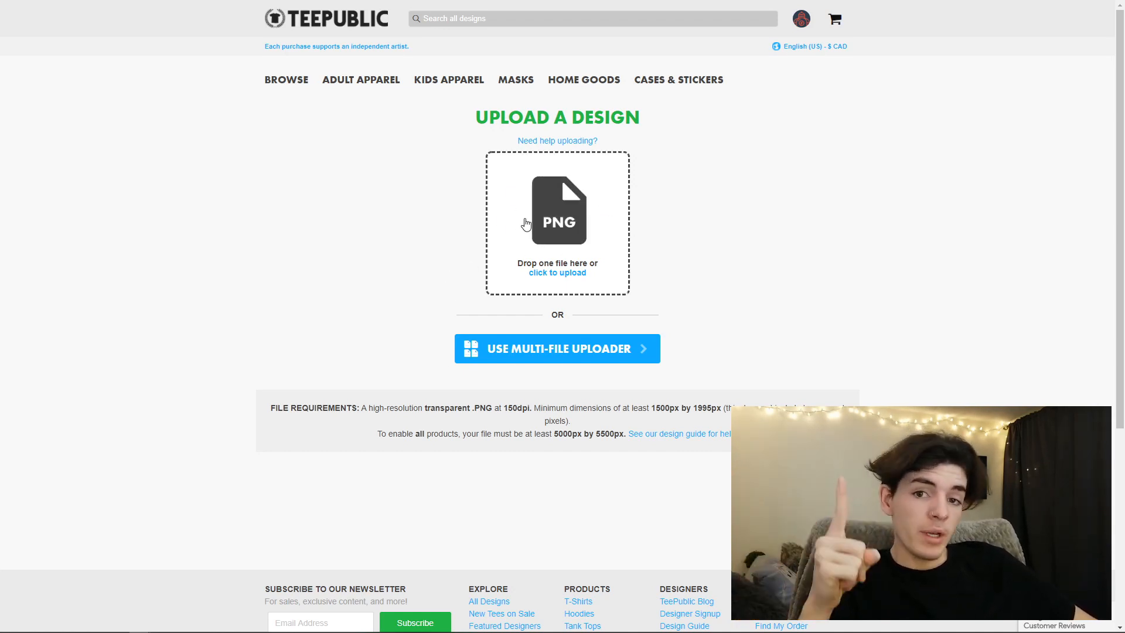
{"action": "left_click", "coordinate": [535, 349]}
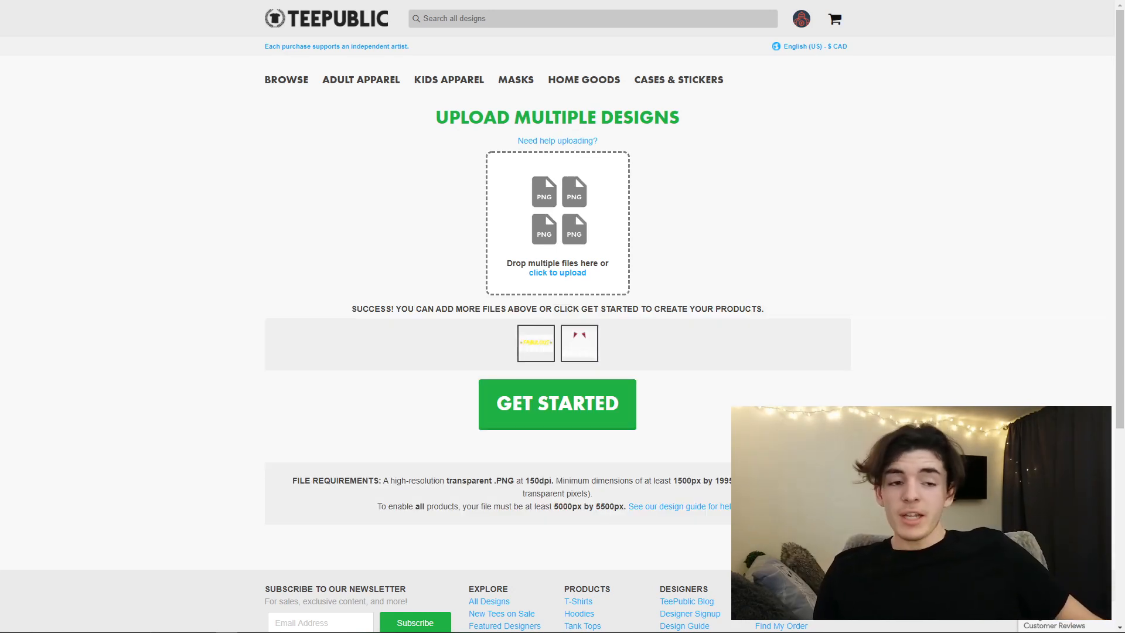
{"action": "left_click", "coordinate": [545, 420]}
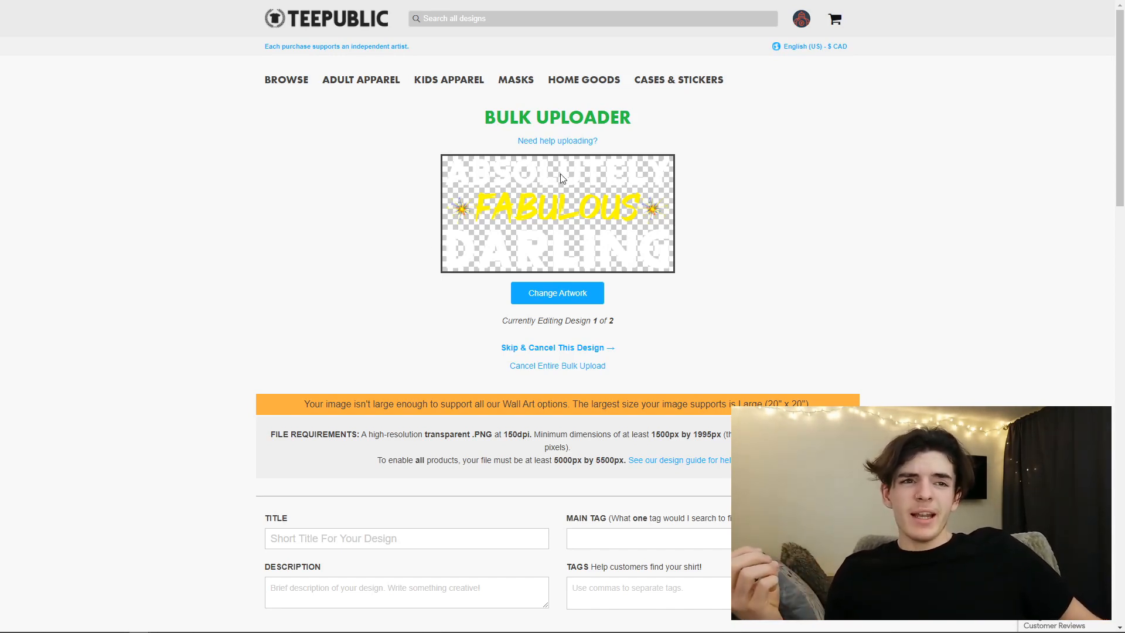
- Title the first bulk-upload design "Absolutely Fabulous Darling"
{"action": "scroll", "coordinate": [448, 300], "scroll_direction": "down", "scroll_amount": 1}
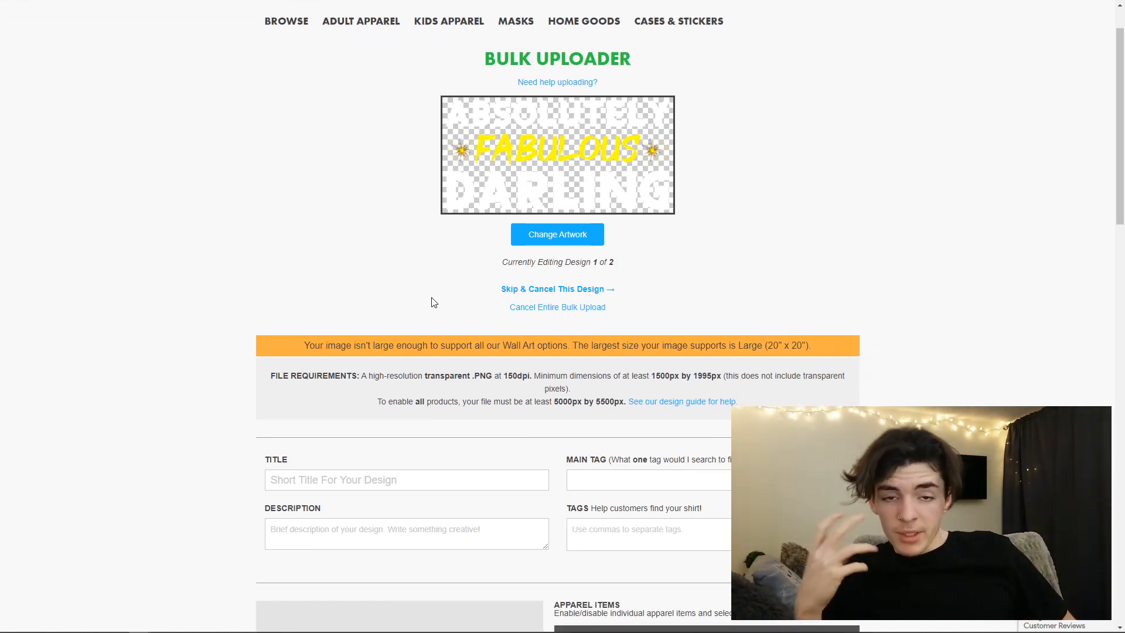
{"action": "scroll", "coordinate": [402, 290], "scroll_direction": "down", "scroll_amount": 4}
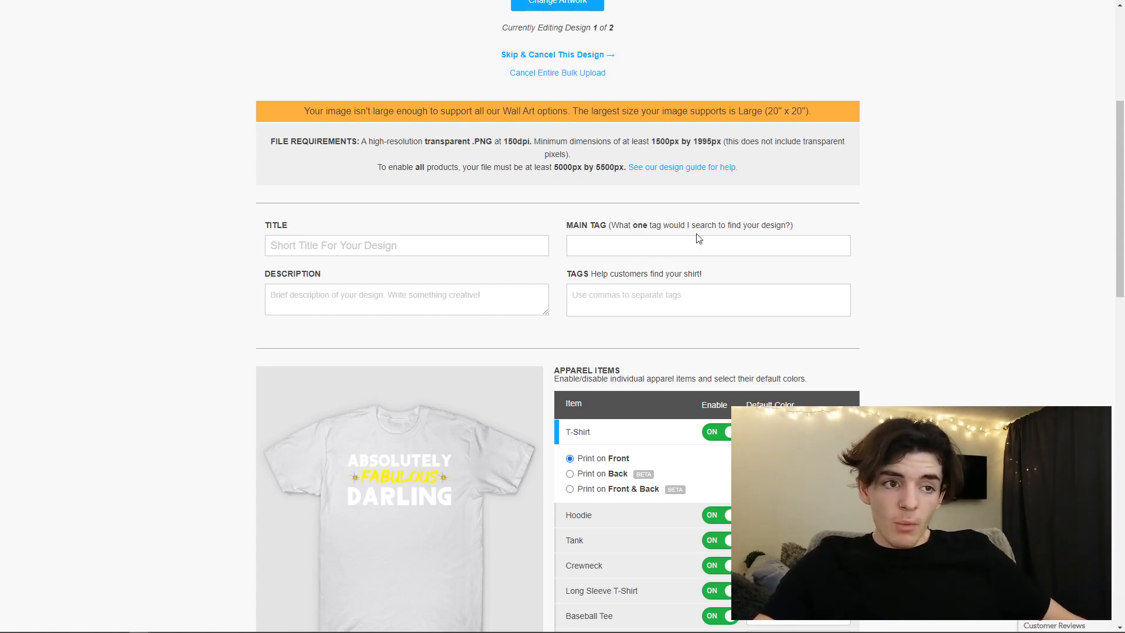
{"action": "left_click", "coordinate": [500, 254]}
{"action": "type", "text": "Abspo"}
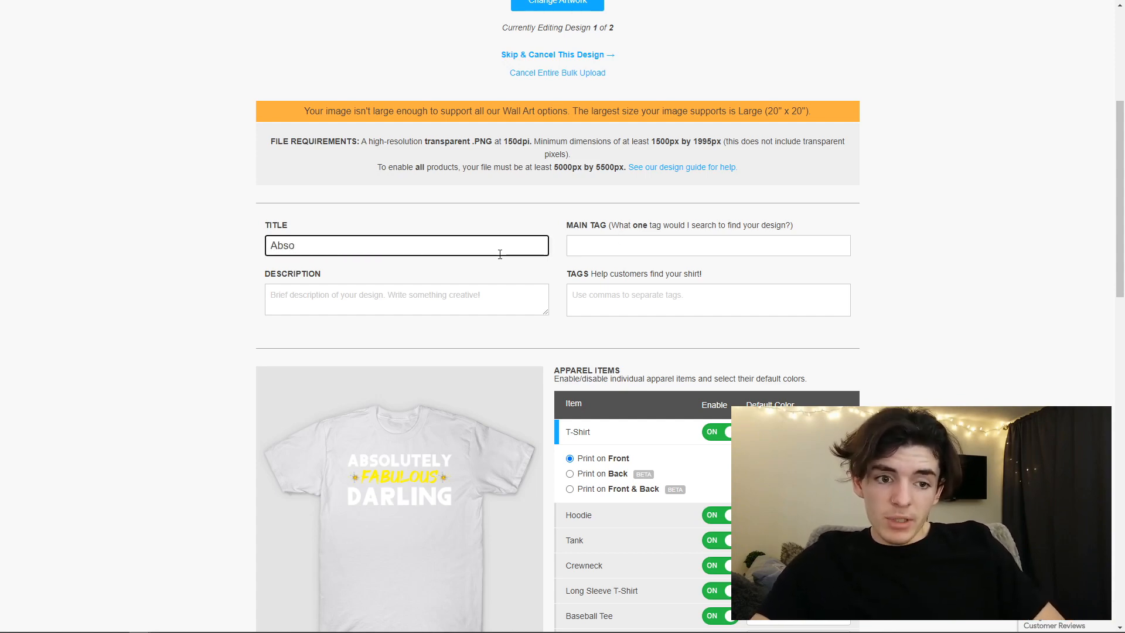
{"action": "type", "text": "utely Fabulous Darling"}
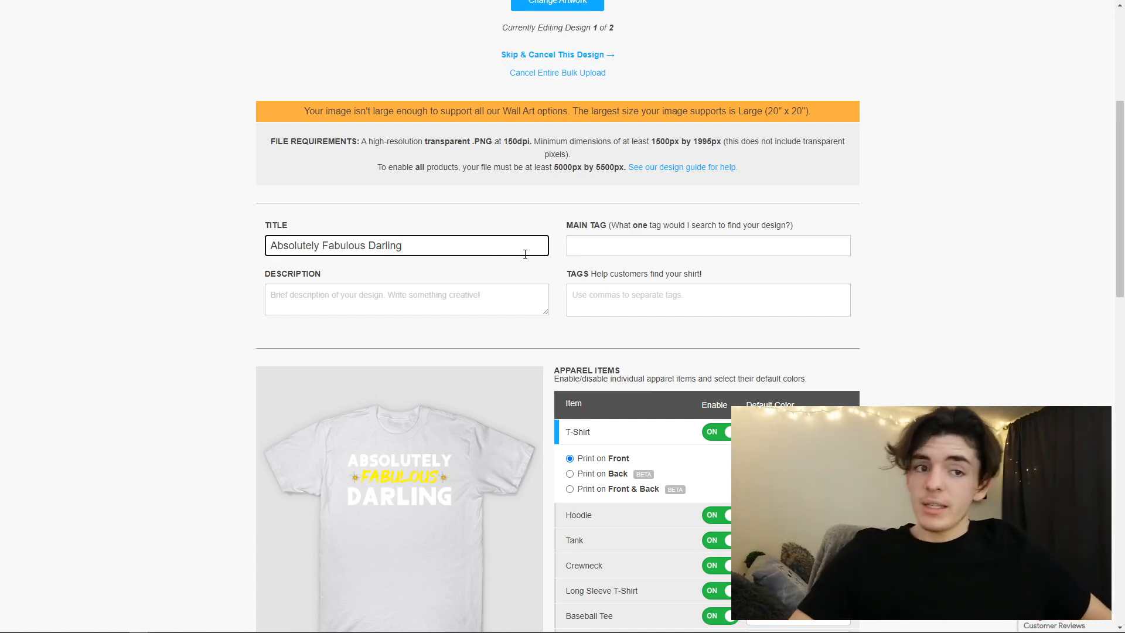
- Enter "absolutely fabulous darling" as the main tag and "Absolutely Fabulous Darling" as the description
{"action": "left_click", "coordinate": [592, 252]}
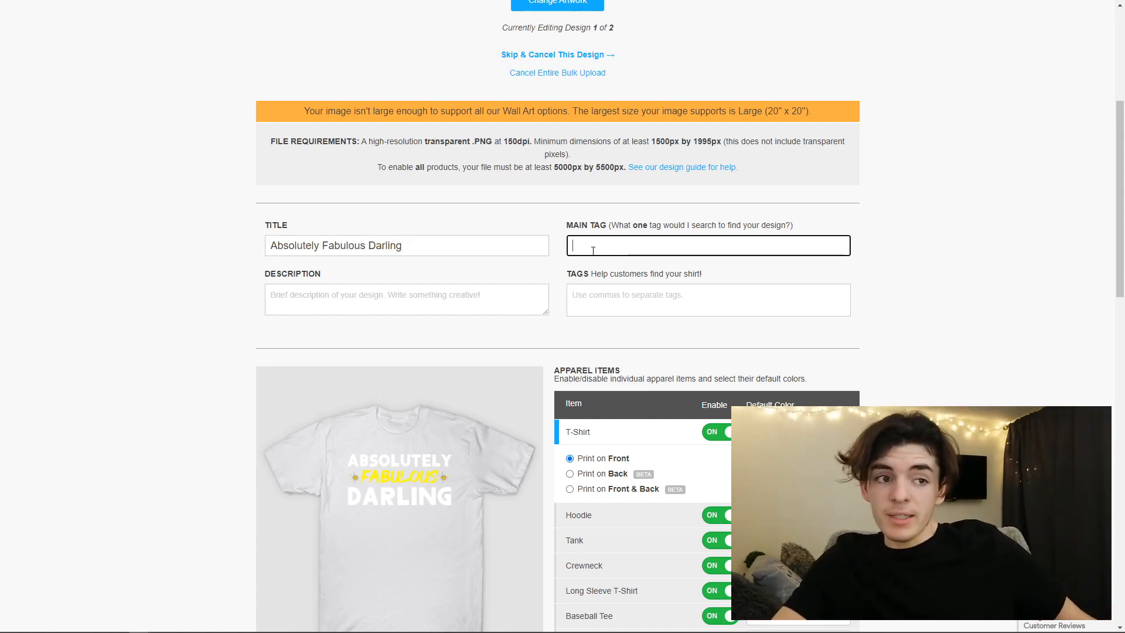
{"action": "left_click", "coordinate": [446, 300]}
{"action": "type", "text": "Absolutely Fabulous Darling"}
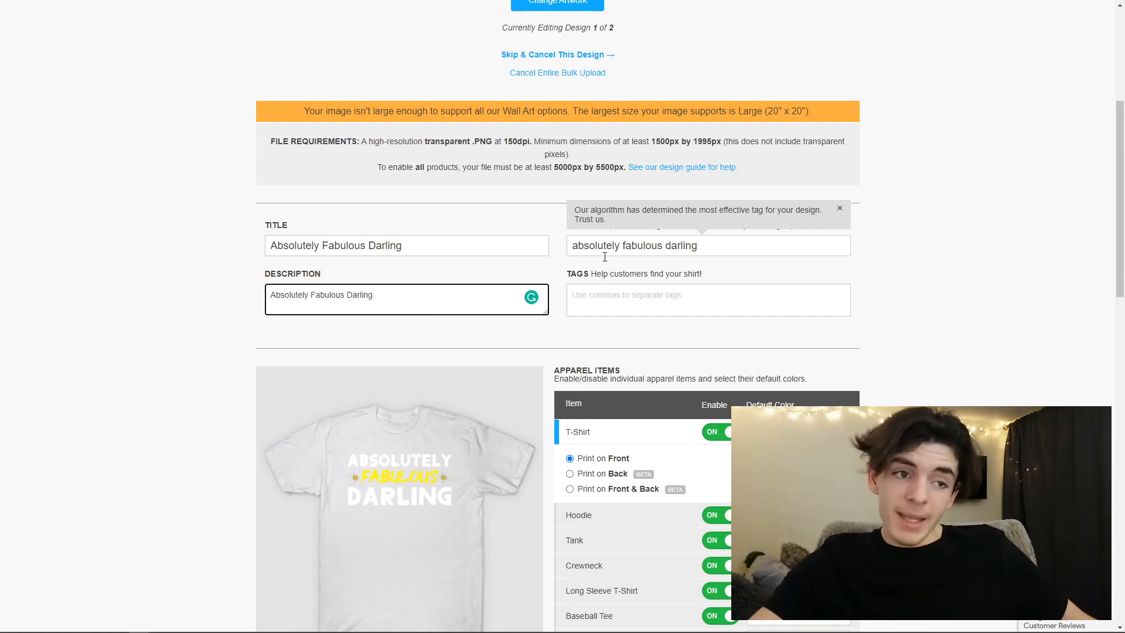
- Add the tags "fabulous", "wine", "alcohol" and "drink" to the first design
{"action": "left_click", "coordinate": [608, 307]}
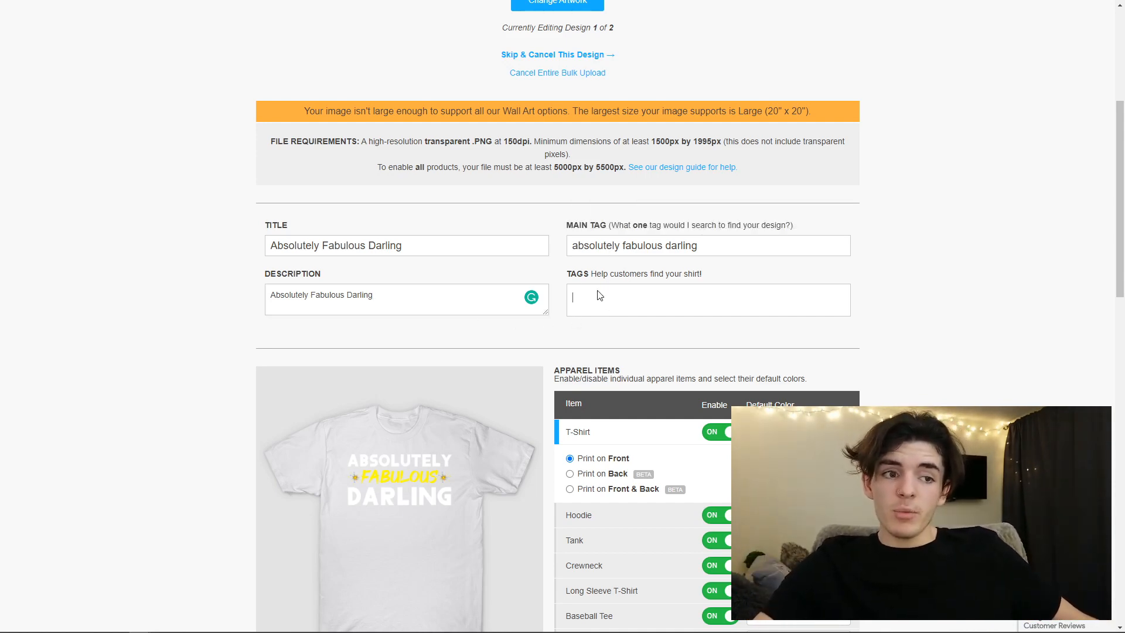
{"action": "type", "text": "fabulo"}
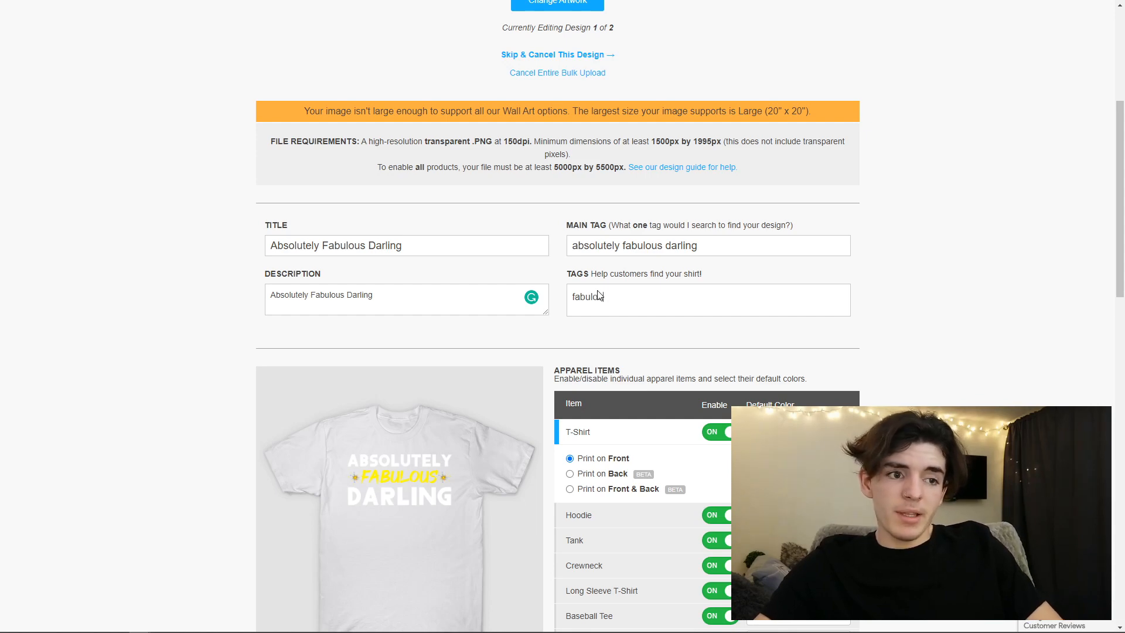
{"action": "type", "text": "us,"}
{"action": "type", "text": "wine,"}
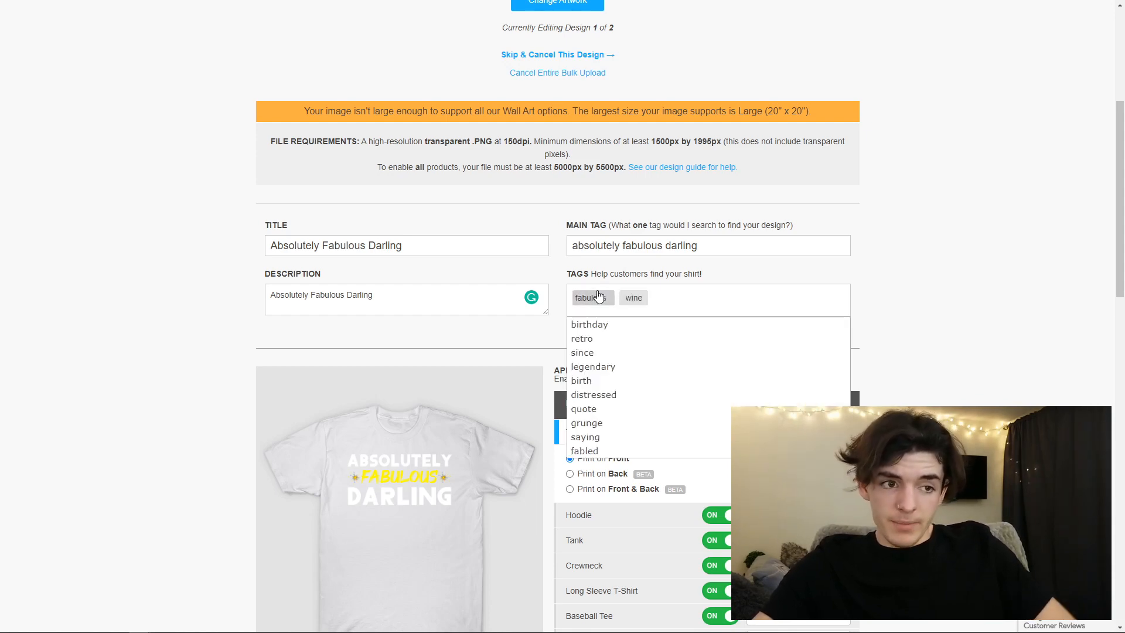
{"action": "left_click", "coordinate": [618, 340]}
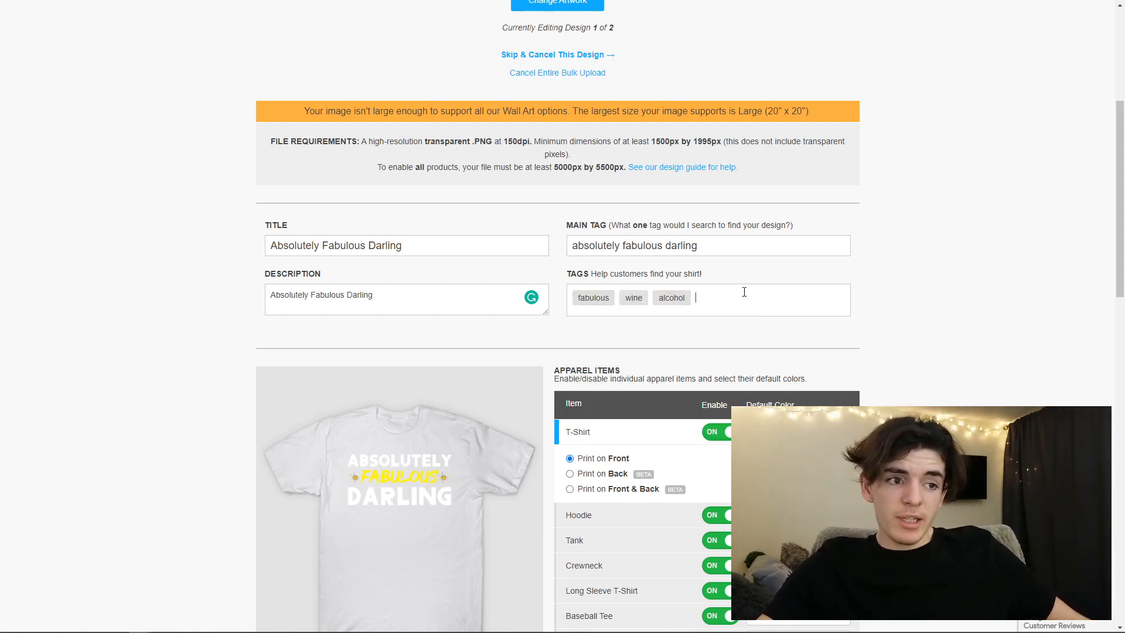
{"action": "left_click", "coordinate": [637, 354]}
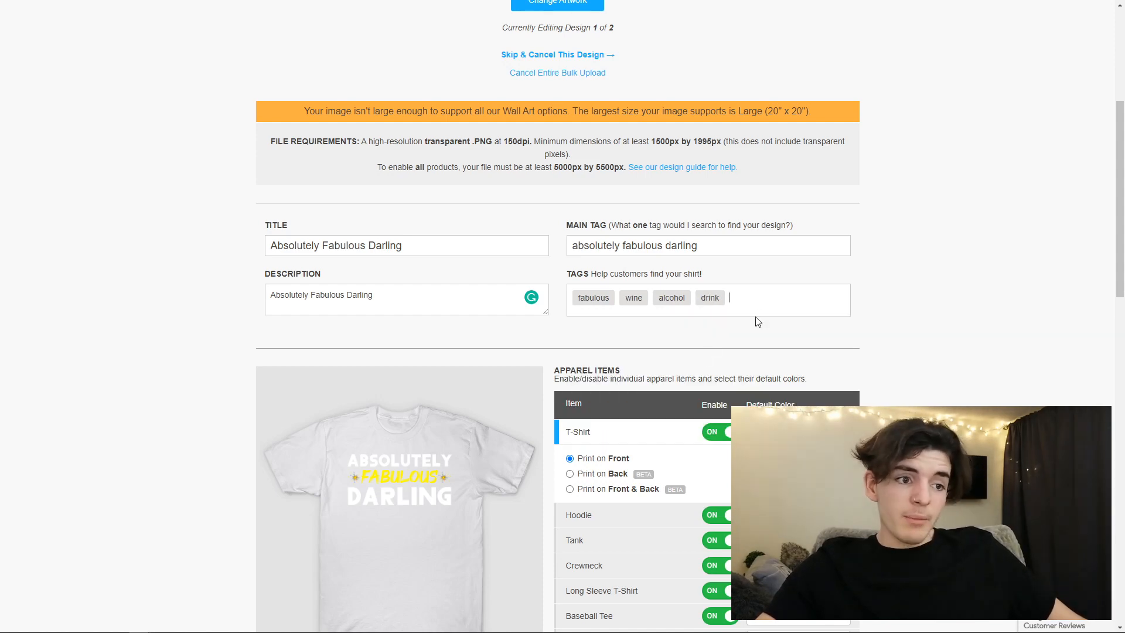
- Add the tags "darling", "wife" and "family" to the first design
{"action": "type", "text": "darling"}
{"action": "key", "text": "Return"}
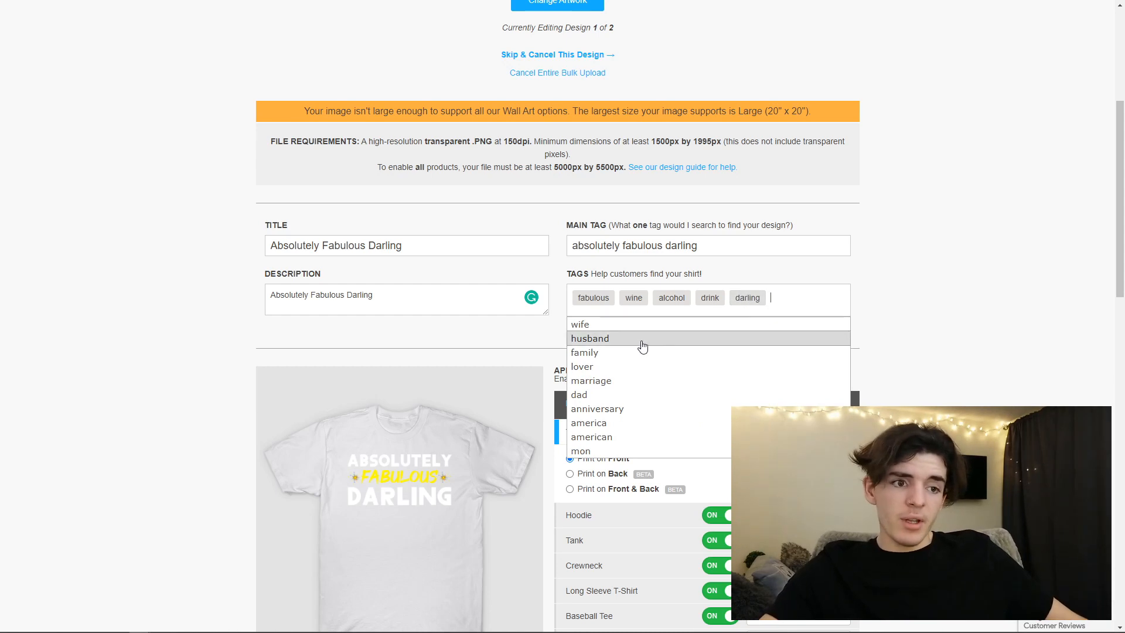
{"action": "left_click", "coordinate": [612, 328]}
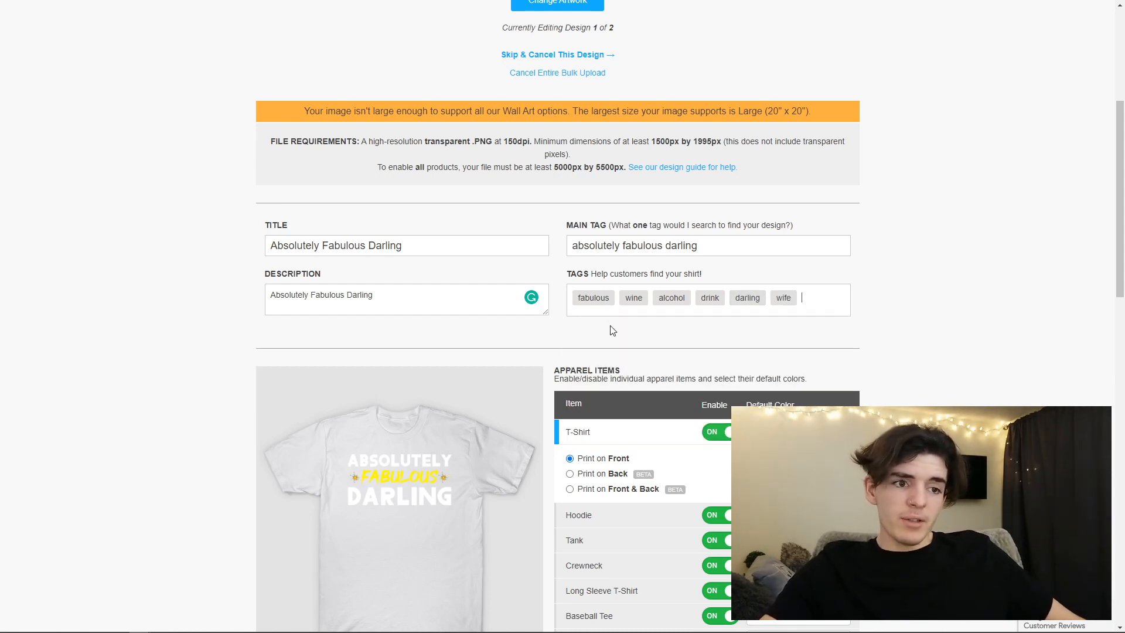
{"action": "left_click", "coordinate": [818, 299]}
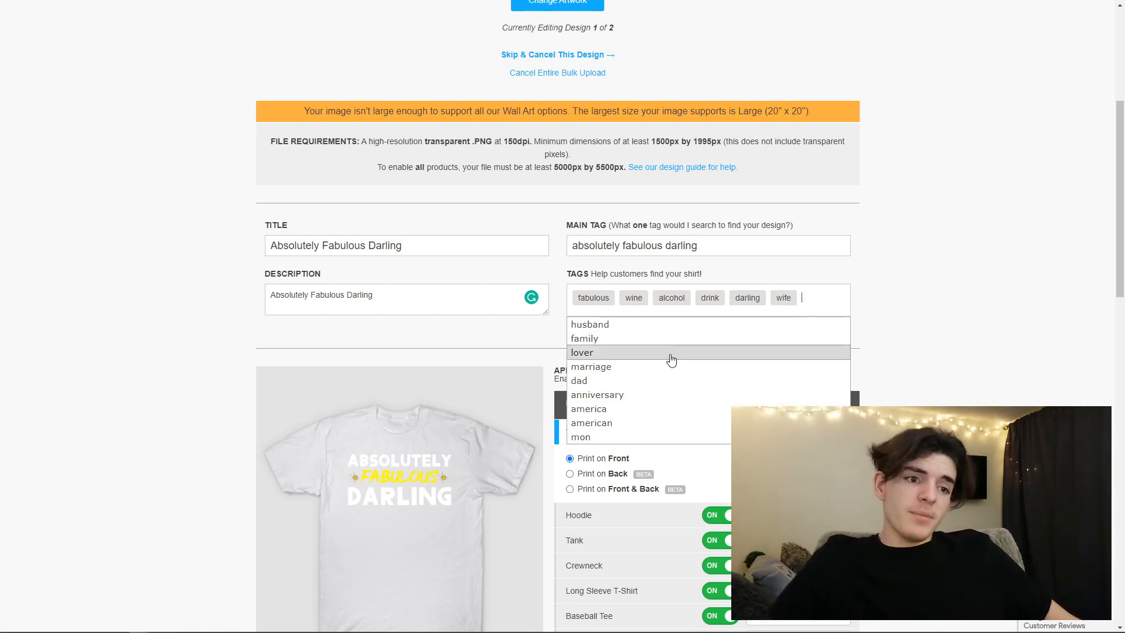
{"action": "left_click", "coordinate": [668, 340]}
{"action": "left_click", "coordinate": [647, 324]}
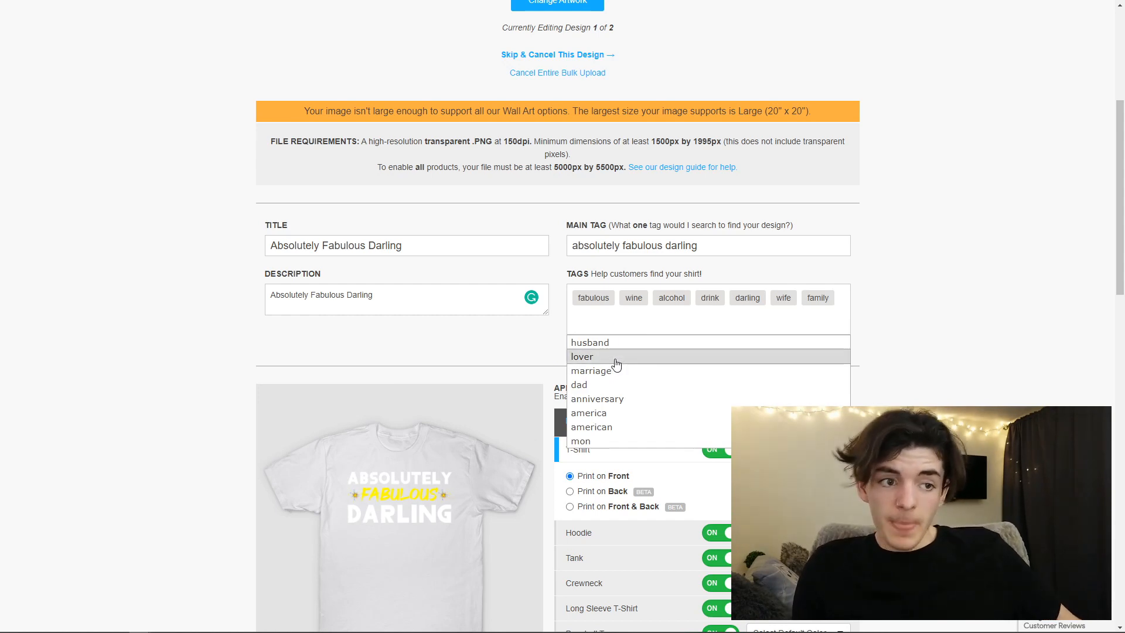
- Extend the first design's tags with "anniversary", "birthday" and "mom"
{"action": "left_click", "coordinate": [609, 398]}
{"action": "left_click", "coordinate": [656, 317]}
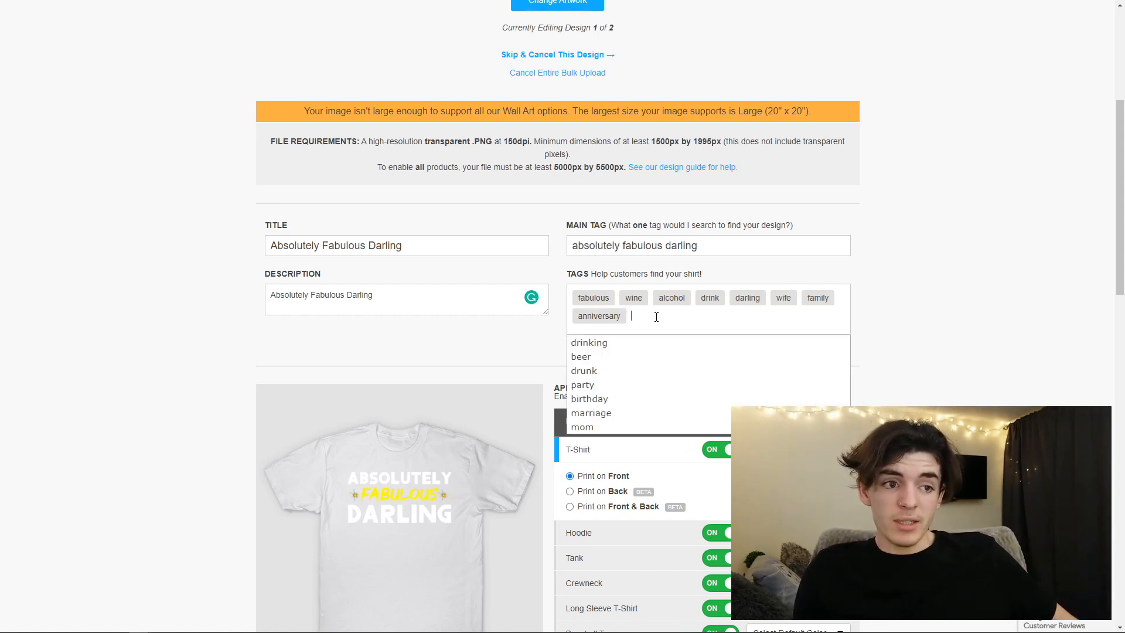
{"action": "left_click", "coordinate": [618, 398]}
{"action": "left_click", "coordinate": [700, 333]}
{"action": "type", "text": "mom"}
{"action": "key", "text": "Return"}
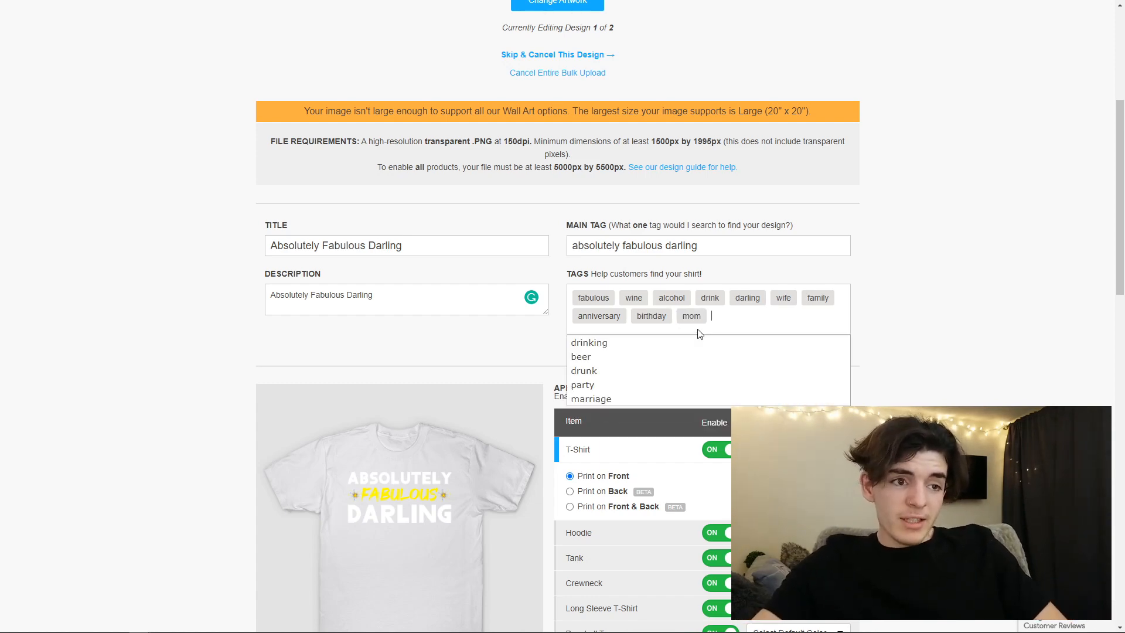
- Add the suggested tag "absolutely fabulous" to the first design
{"action": "type", "text": "abso"}
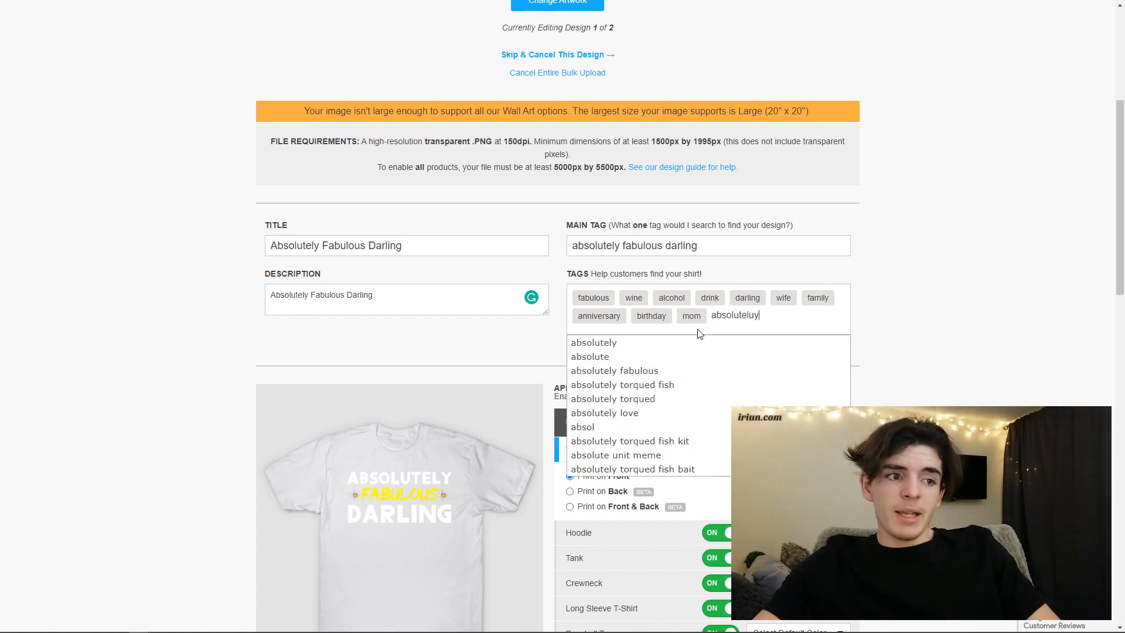
{"action": "type", "text": "luteluy"}
{"action": "key", "text": "BackSpace"}
{"action": "key", "text": "BackSpace"}
{"action": "key", "text": "BackSpace"}
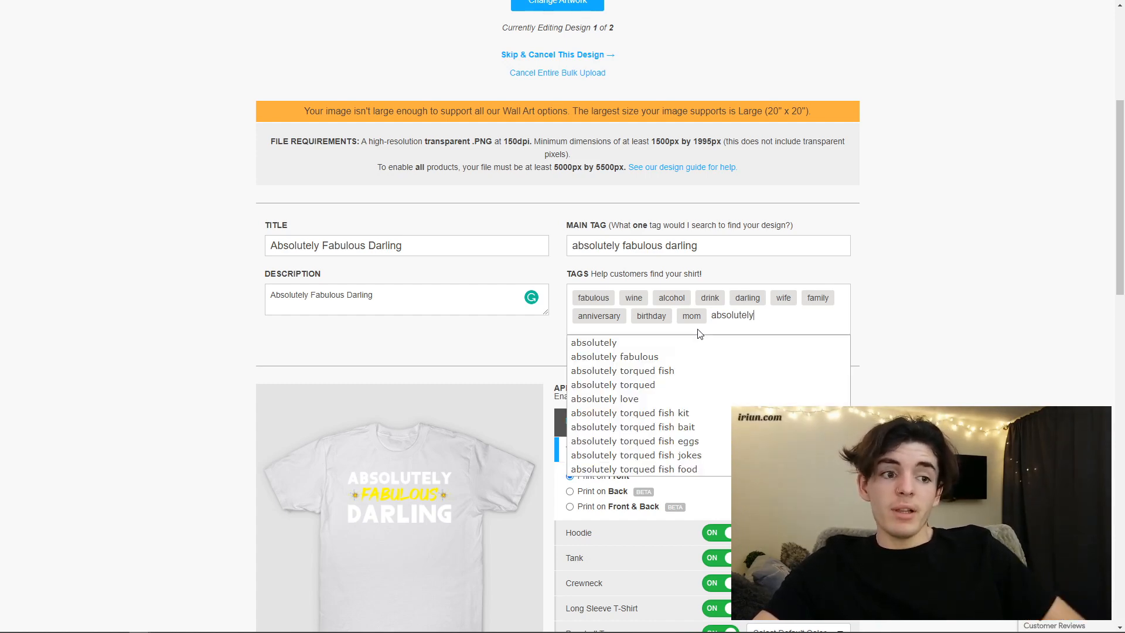
{"action": "left_click", "coordinate": [697, 357]}
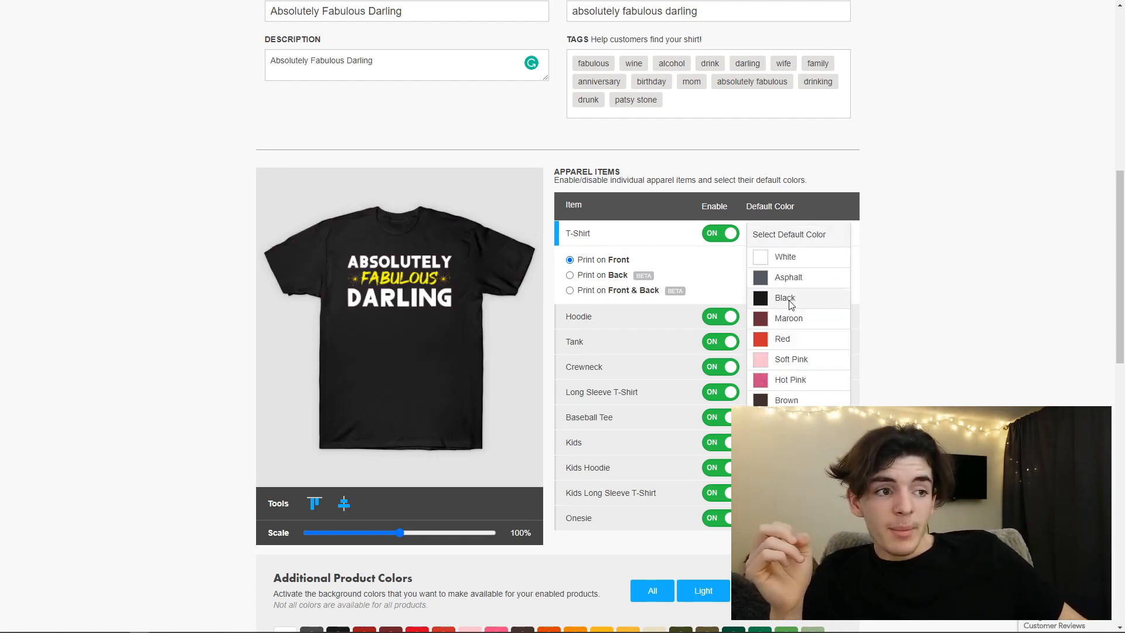
- Set the T-Shirt's default color to Black and check the Kids Long Sleeve T-Shirt and Baseball Tee previews, keeping the Baseball Tee enabled
{"action": "left_click", "coordinate": [785, 298]}
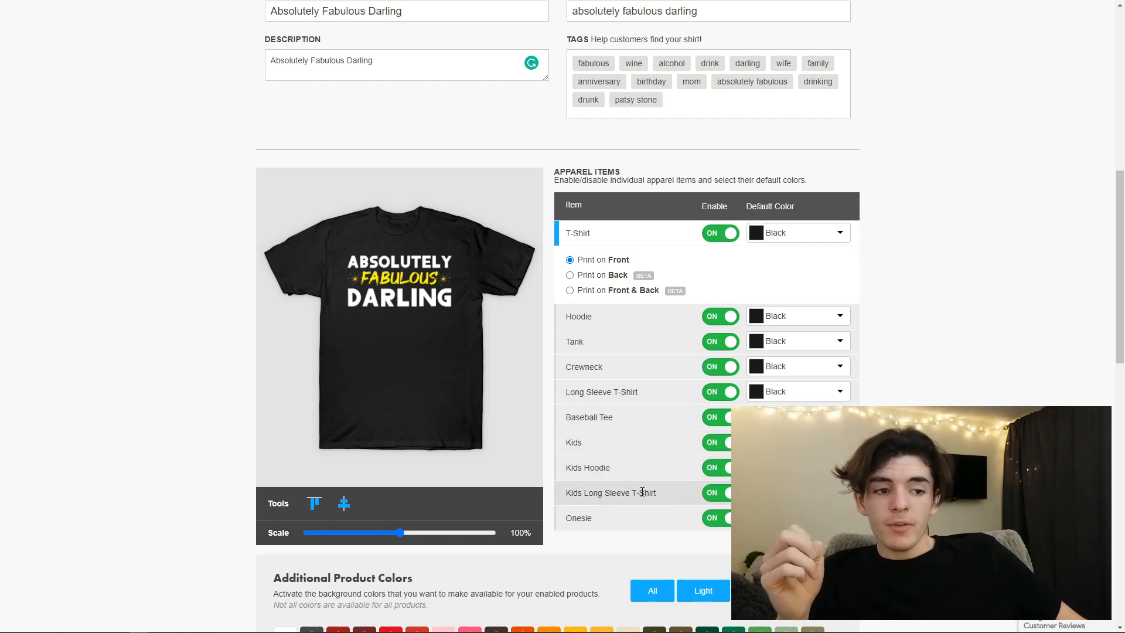
{"action": "left_click", "coordinate": [629, 503]}
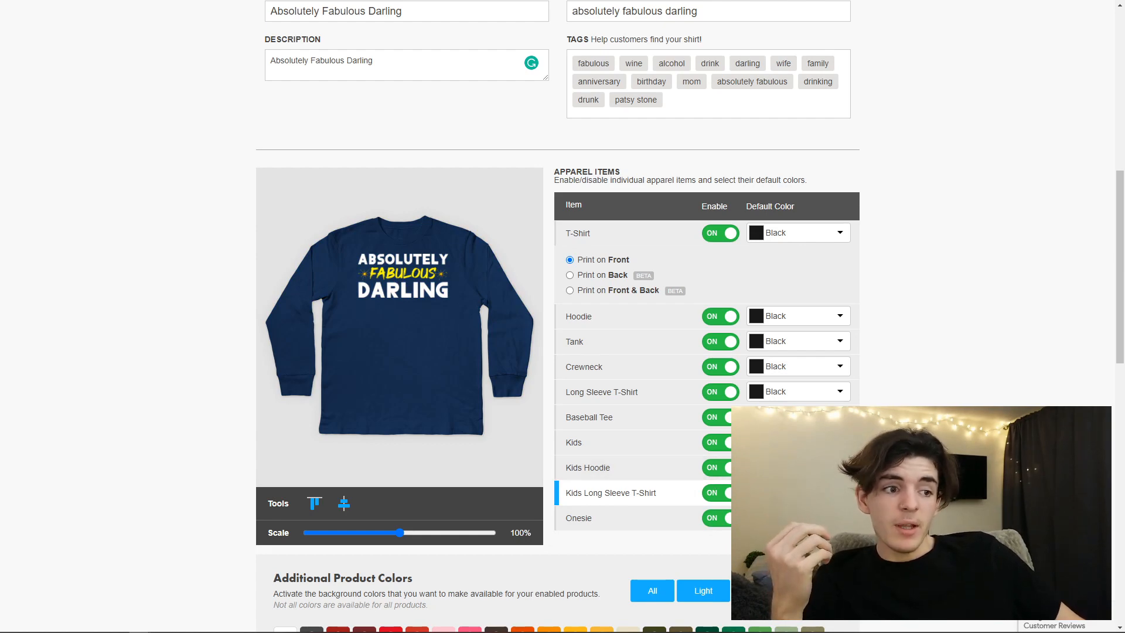
{"action": "left_click", "coordinate": [727, 420]}
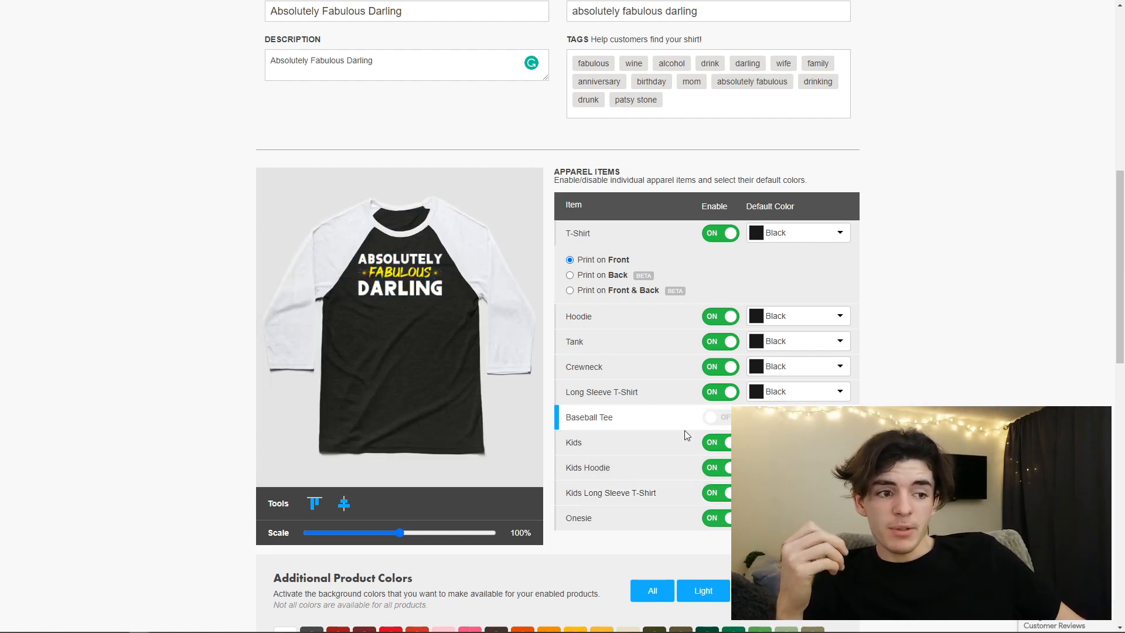
{"action": "left_click", "coordinate": [725, 425]}
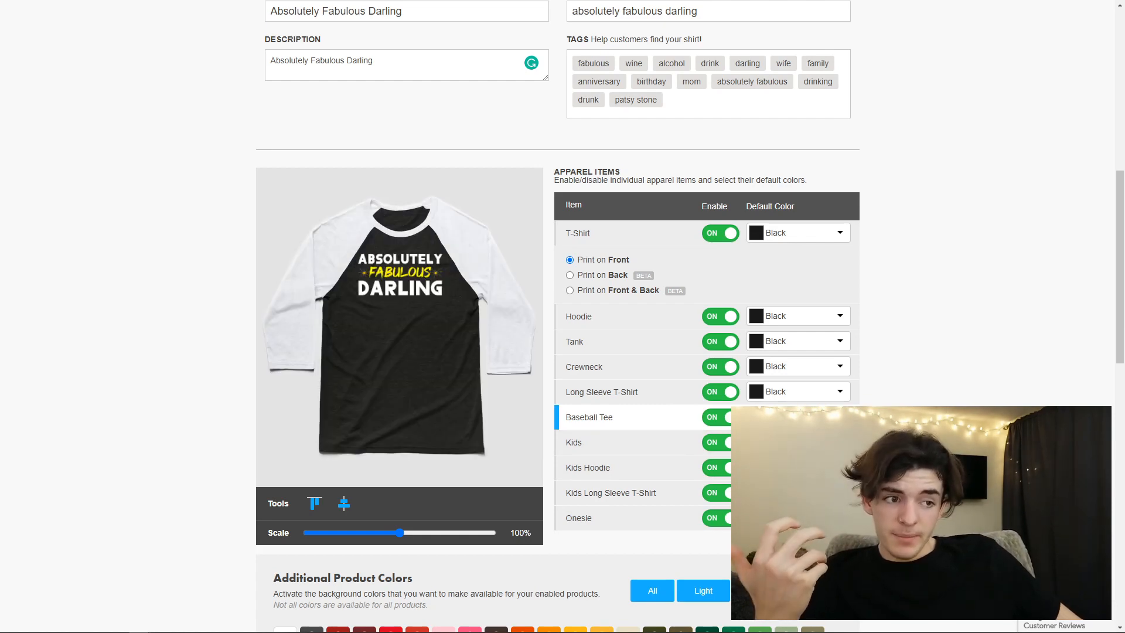
- Try enabling all additional product colors, and go back to only the dark ones
{"action": "scroll", "coordinate": [710, 439], "scroll_direction": "down", "scroll_amount": 5}
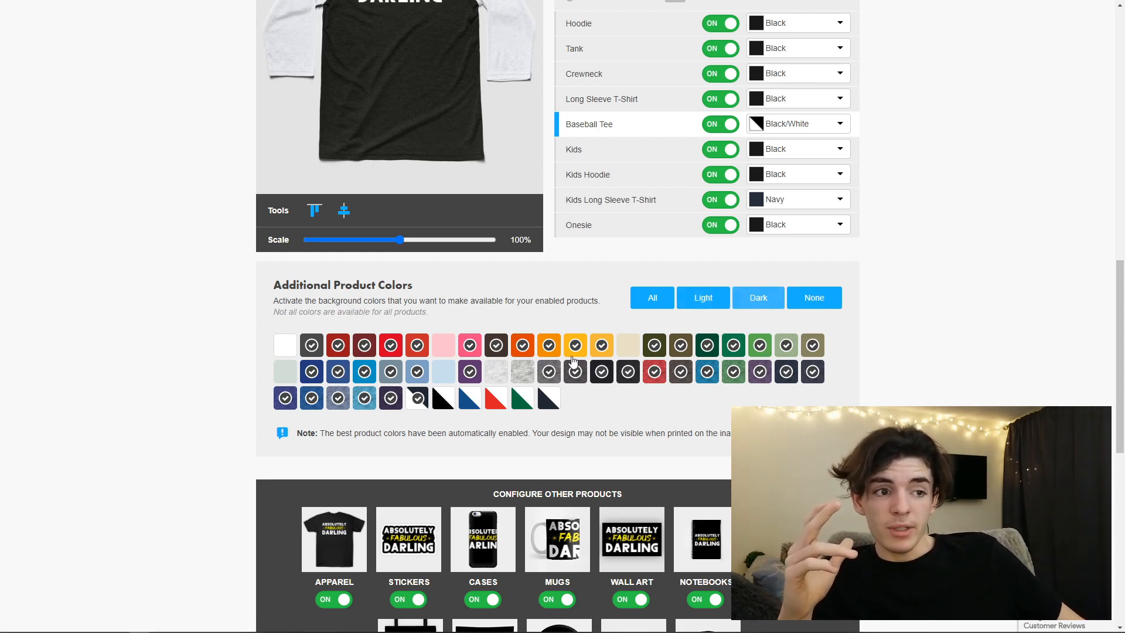
{"action": "left_click", "coordinate": [652, 297]}
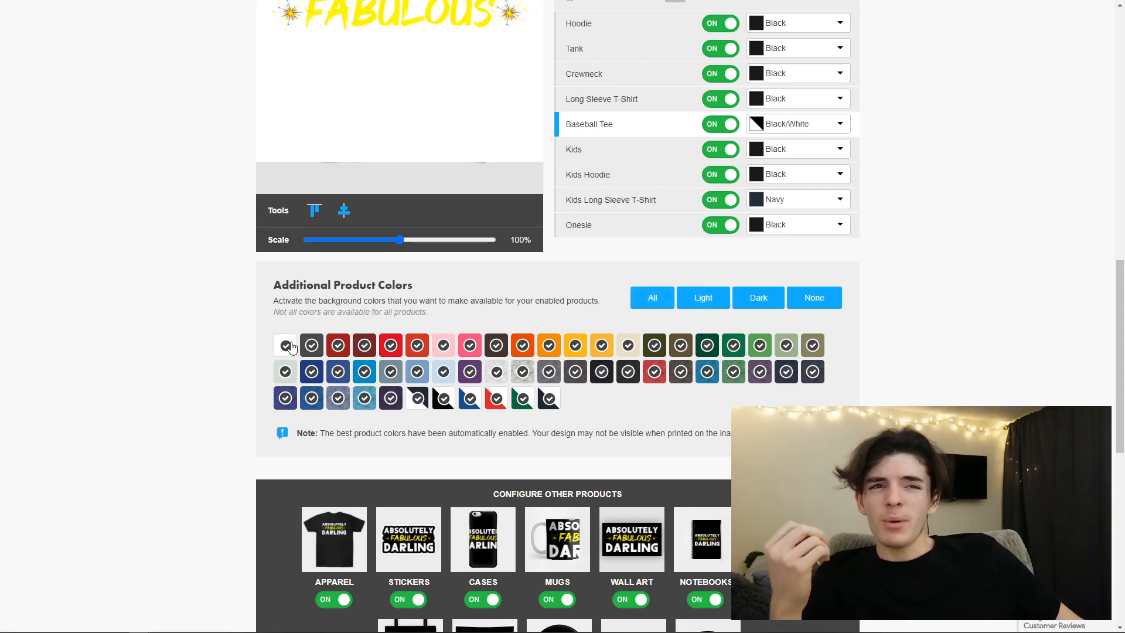
{"action": "scroll", "coordinate": [292, 346], "scroll_direction": "up", "scroll_amount": 1}
{"action": "left_click", "coordinate": [773, 358]}
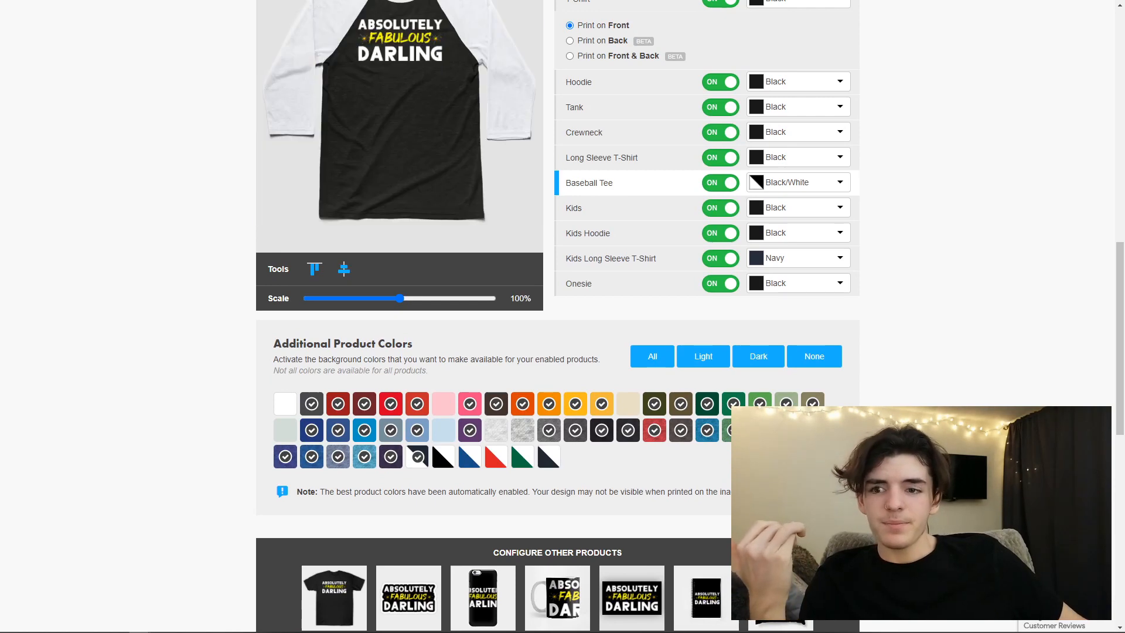
- In the cases settings, scale the phone case design to 87% and center it horizontally and vertically
{"action": "scroll", "coordinate": [581, 474], "scroll_direction": "down", "scroll_amount": 3}
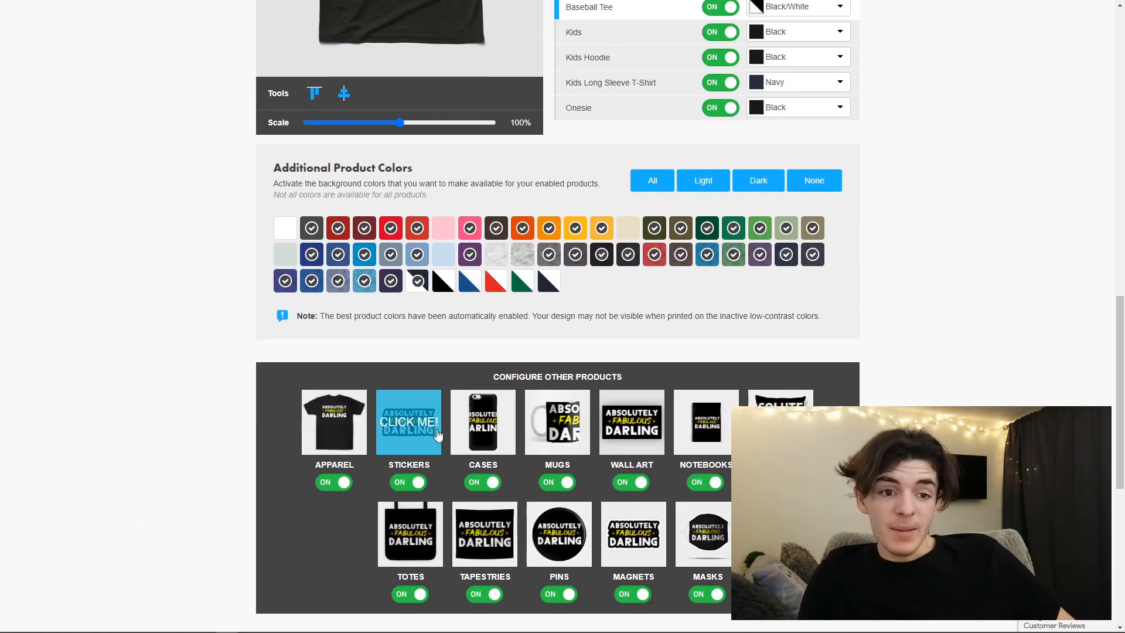
{"action": "left_click", "coordinate": [474, 426]}
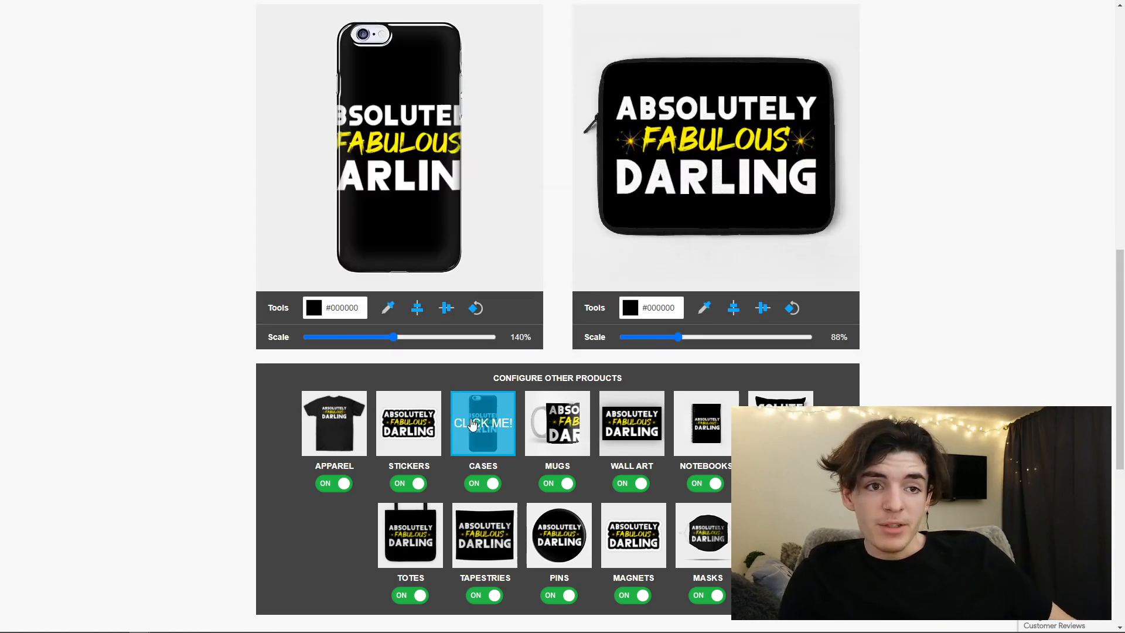
{"action": "left_click_drag", "start_coordinate": [391, 392], "coordinate": [362, 394]}
{"action": "left_click", "coordinate": [448, 367]}
{"action": "left_click", "coordinate": [418, 366]}
{"action": "left_click", "coordinate": [446, 366]}
{"action": "left_click", "coordinate": [441, 367]}
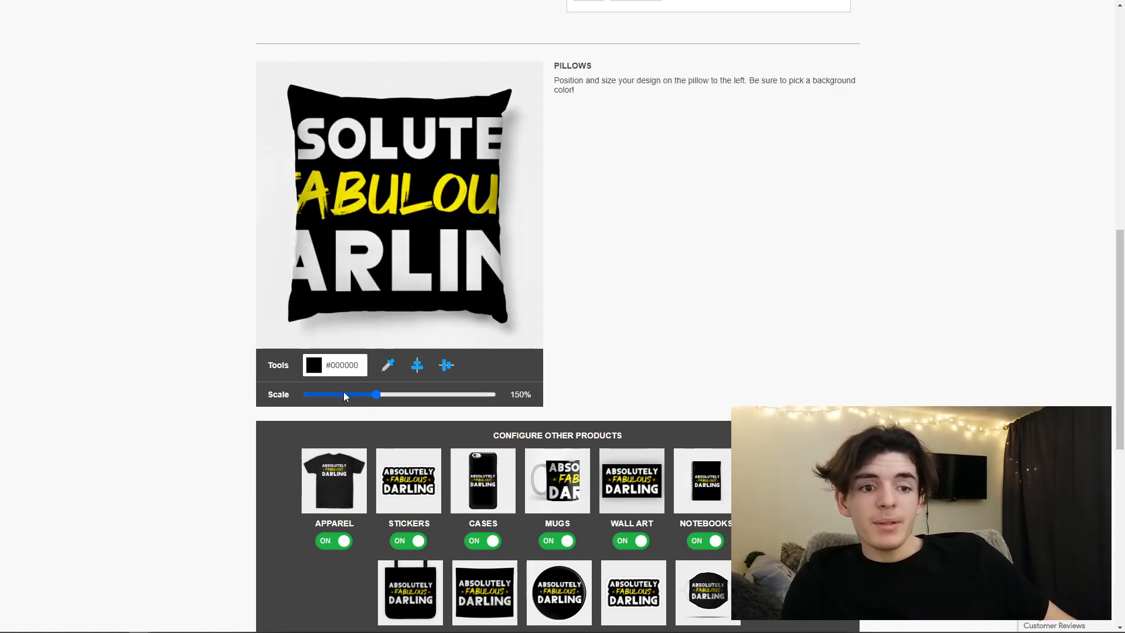
- Scale the pillow design to 77% and the flat mask design to 66%, checking the mug previews in between
{"action": "mouse_move", "coordinate": [343, 392]}
{"action": "left_mouse_down"}
{"action": "mouse_move", "coordinate": [375, 395]}
{"action": "mouse_move", "coordinate": [342, 395]}
{"action": "left_mouse_up"}
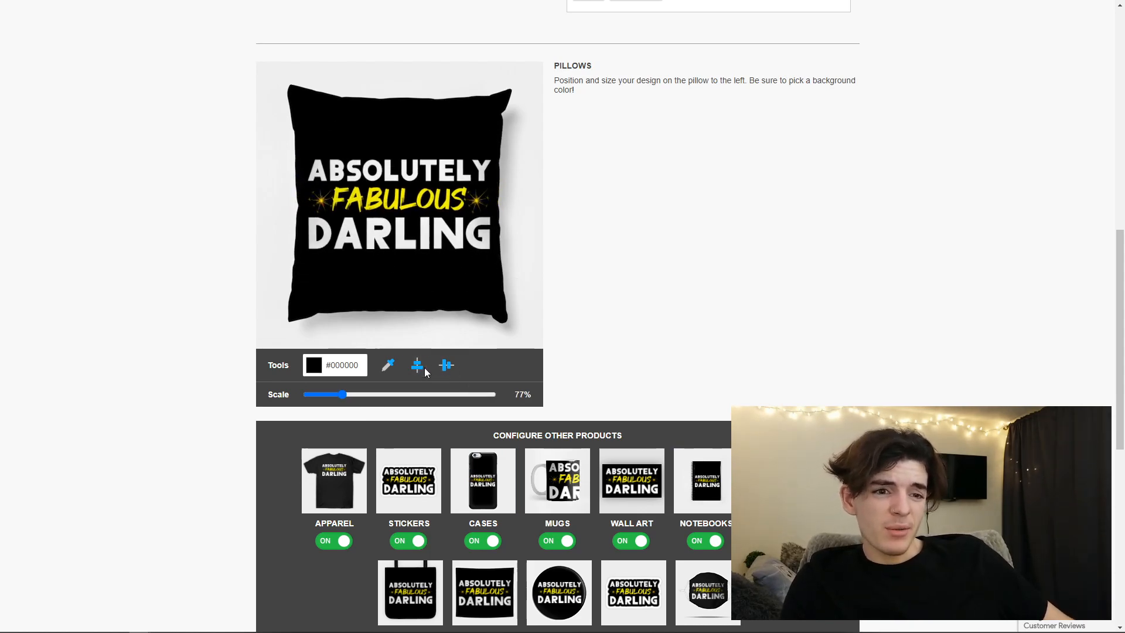
{"action": "left_click", "coordinate": [557, 478]}
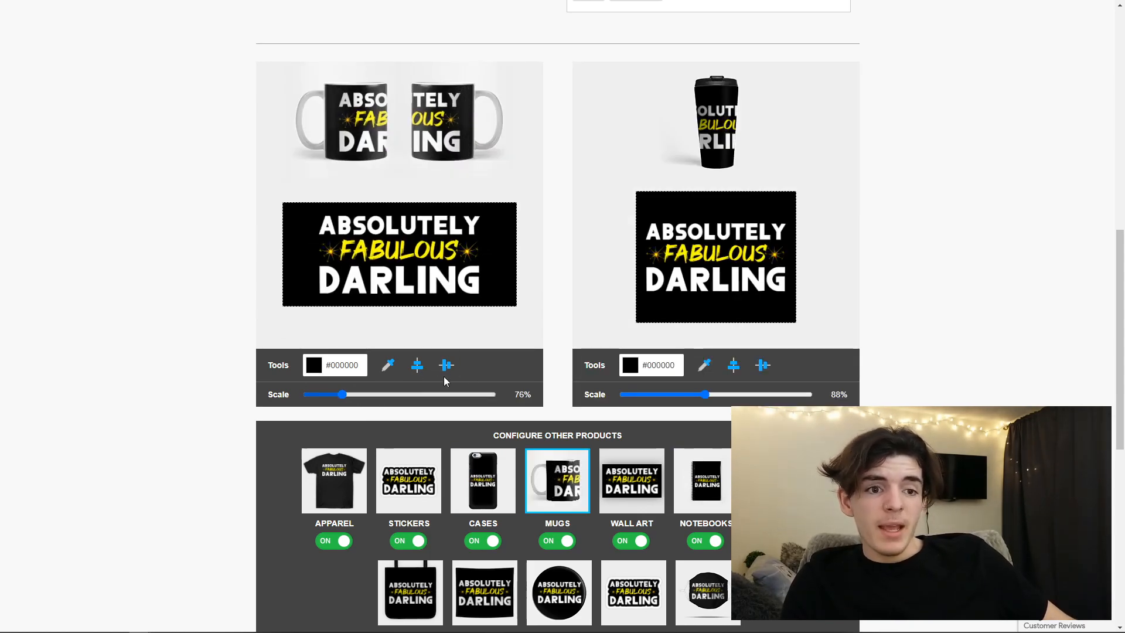
{"action": "left_click", "coordinate": [707, 589]}
{"action": "left_click_drag", "start_coordinate": [661, 394], "coordinate": [654, 394]}
- Continue to the second design of the bulk upload and bring up its title, description and tag fields
{"action": "scroll", "coordinate": [713, 431], "scroll_direction": "down", "scroll_amount": 1}
{"action": "scroll", "coordinate": [674, 463], "scroll_direction": "down", "scroll_amount": 1}
{"action": "scroll", "coordinate": [557, 535], "scroll_direction": "down", "scroll_amount": 2}
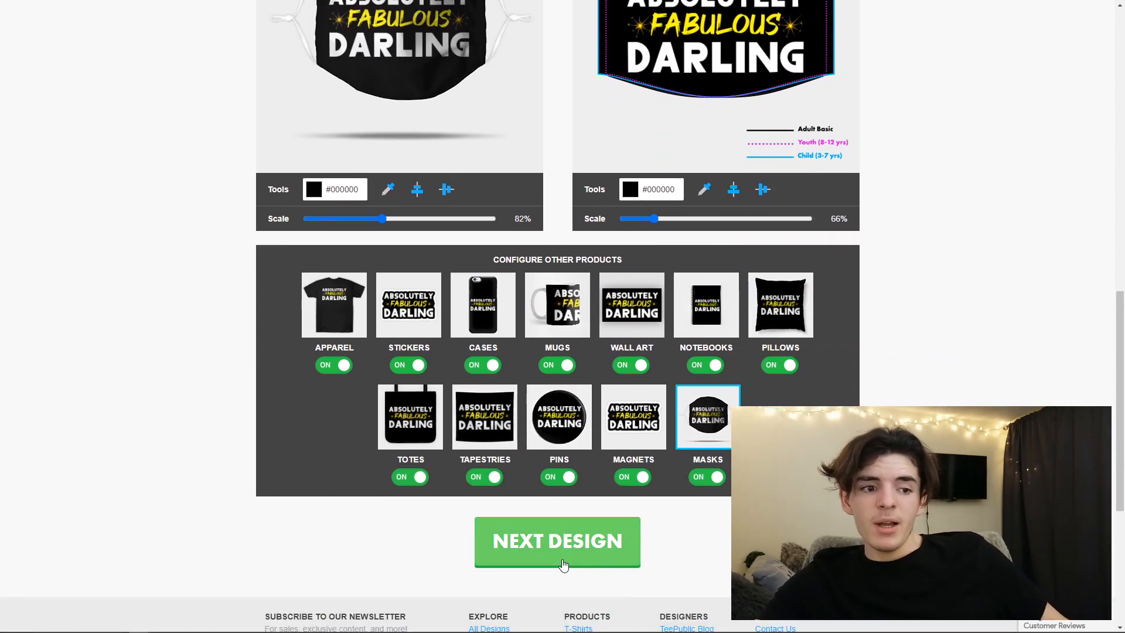
{"action": "left_click", "coordinate": [563, 563]}
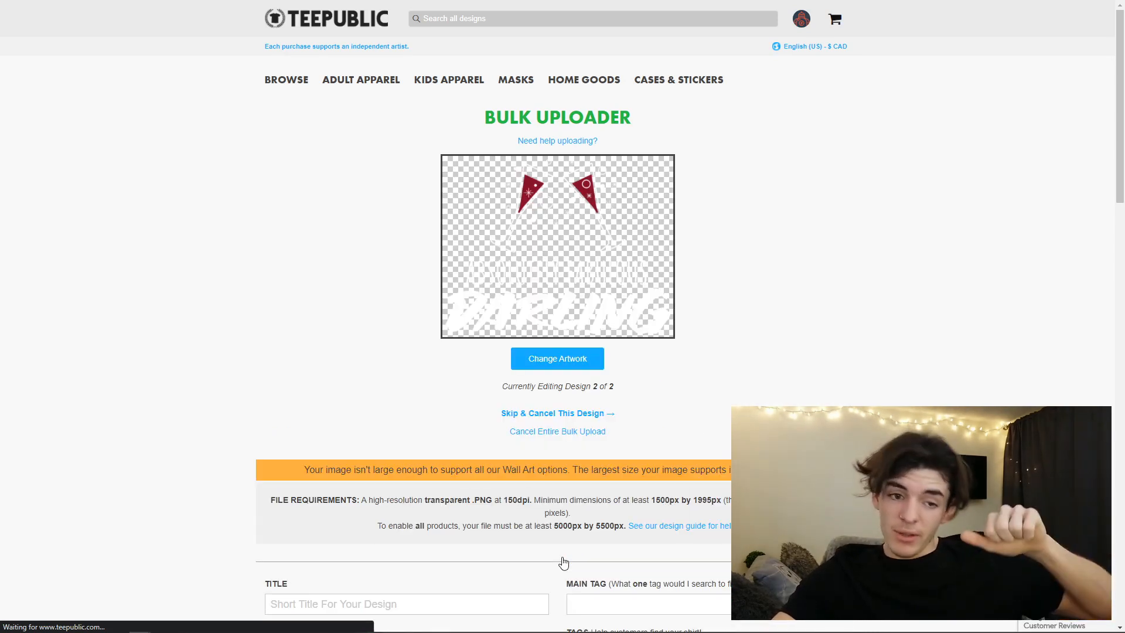
{"action": "scroll", "coordinate": [465, 445], "scroll_direction": "down", "scroll_amount": 1}
{"action": "scroll", "coordinate": [457, 438], "scroll_direction": "down", "scroll_amount": 2}
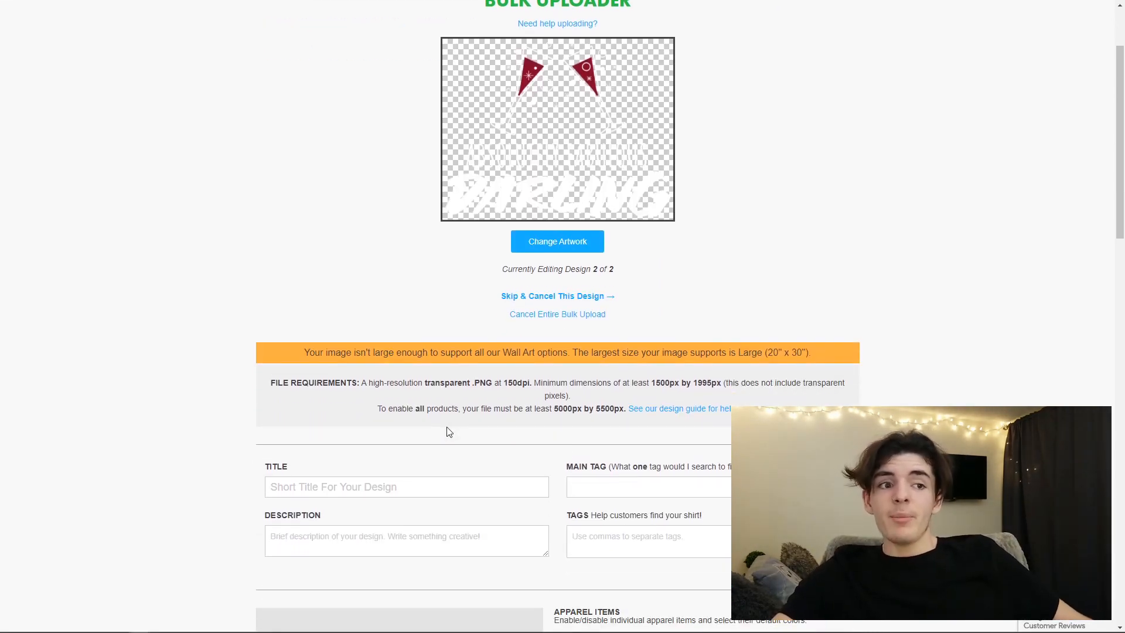
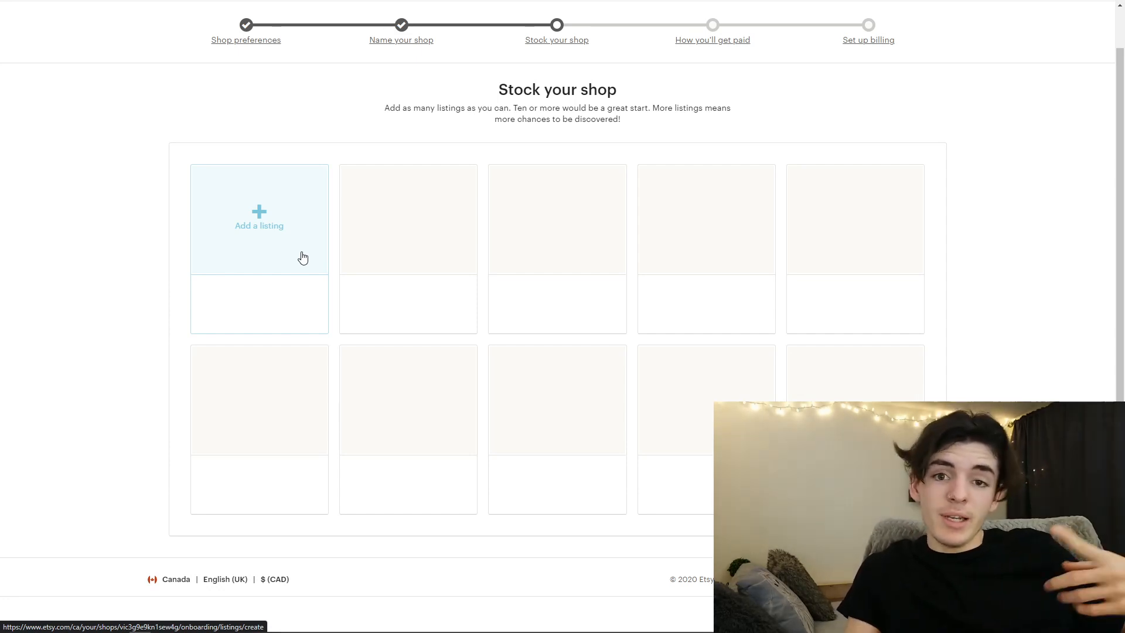
- Switch to Etsy, start a new listing in the shop and look over its photo and video sections
{"action": "left_click", "coordinate": [303, 257]}
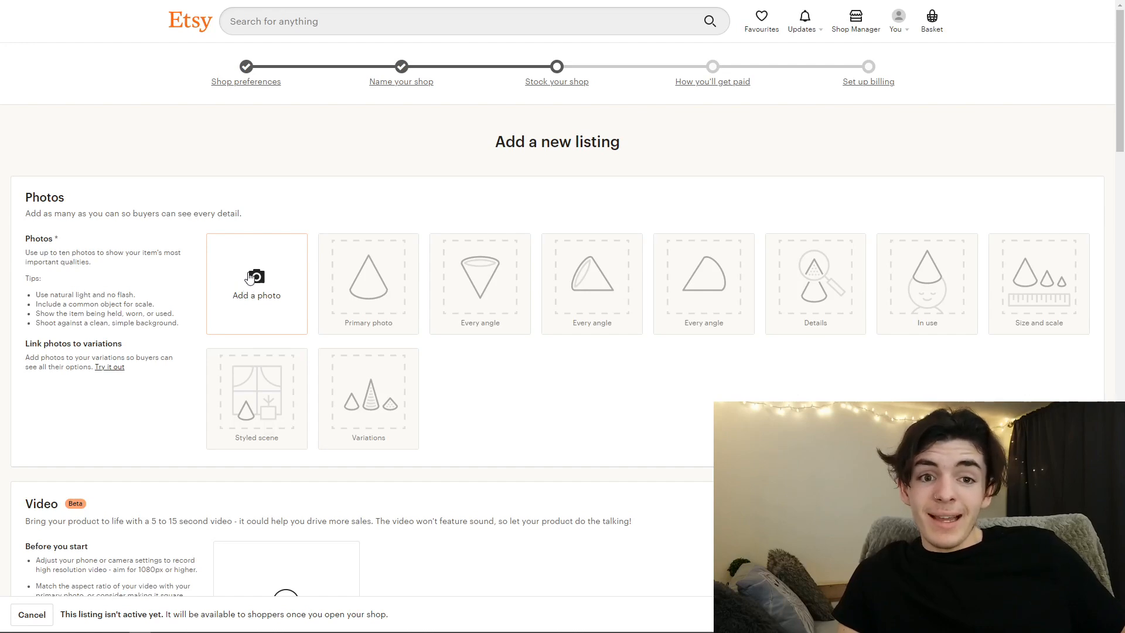
{"action": "scroll", "coordinate": [243, 287], "scroll_direction": "down", "scroll_amount": 2}
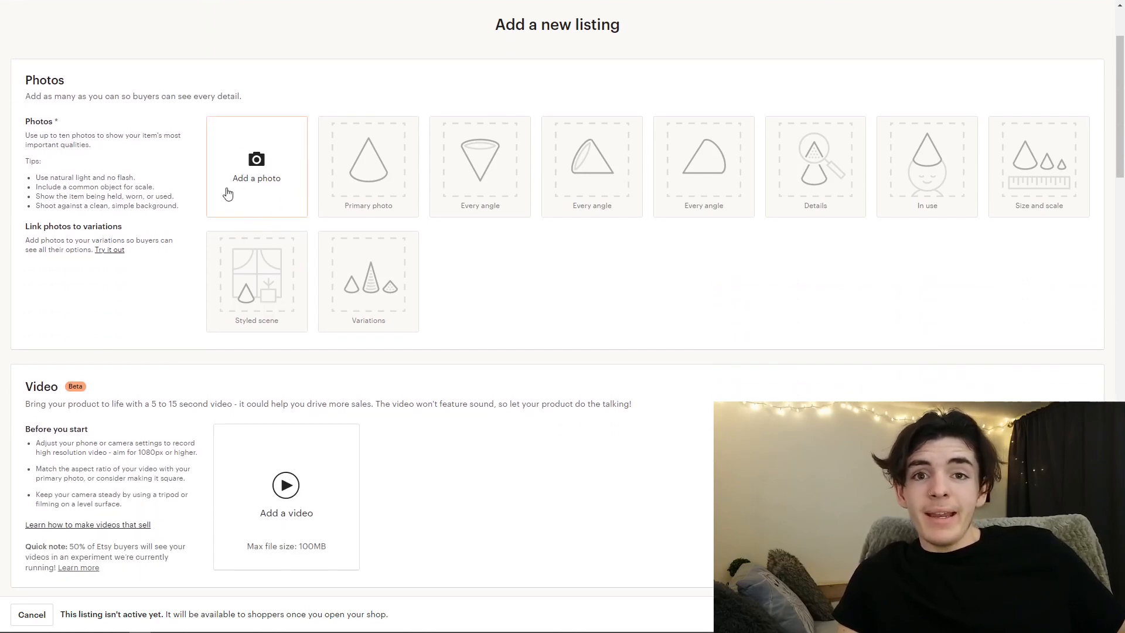
{"action": "scroll", "coordinate": [246, 222], "scroll_direction": "down", "scroll_amount": 6}
{"action": "scroll", "coordinate": [246, 234], "scroll_direction": "up", "scroll_amount": 6}
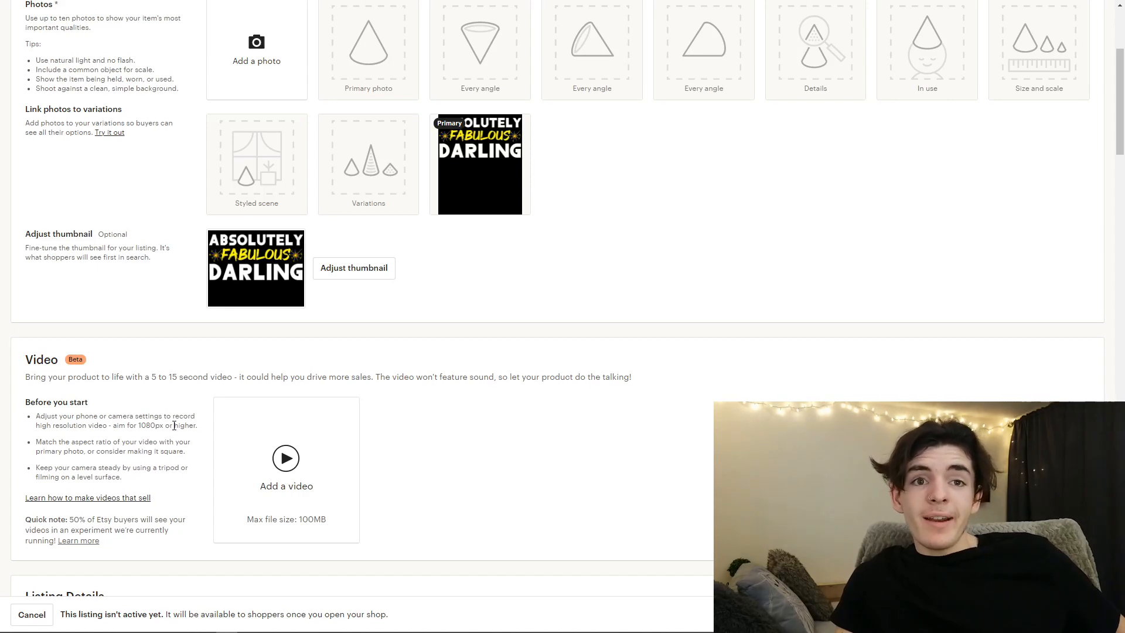
{"action": "scroll", "coordinate": [174, 425], "scroll_direction": "up", "scroll_amount": 3}
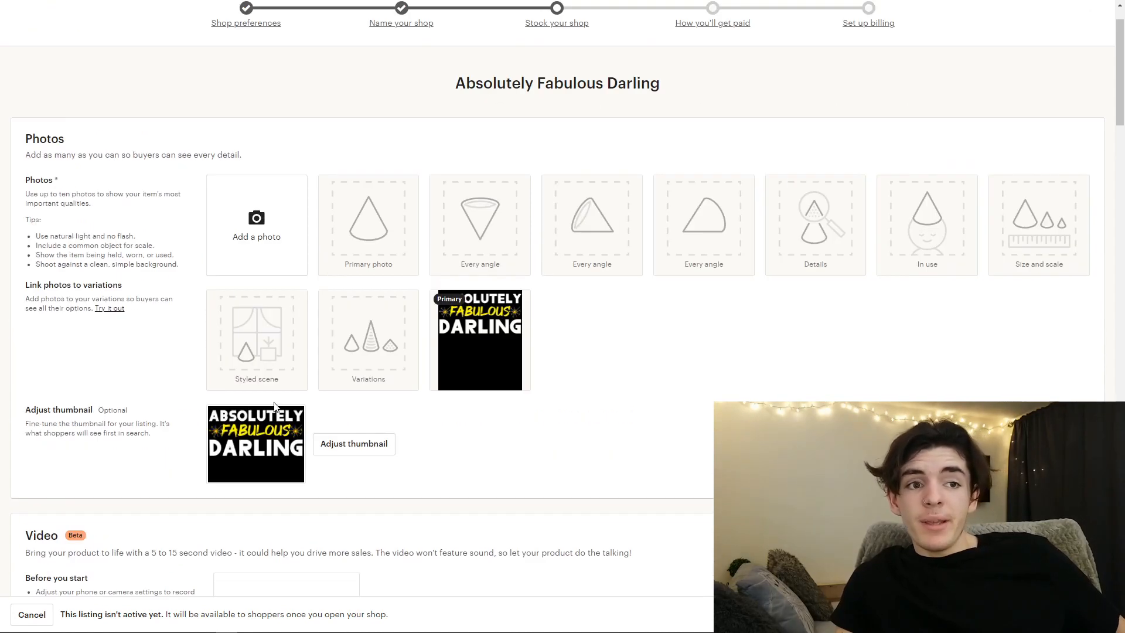
- Examine the "Absolutely Fabulous Darling" listing's photo, thumbnail, video, title, category and optional attribute sections
{"action": "scroll", "coordinate": [255, 373], "scroll_direction": "up", "scroll_amount": 1}
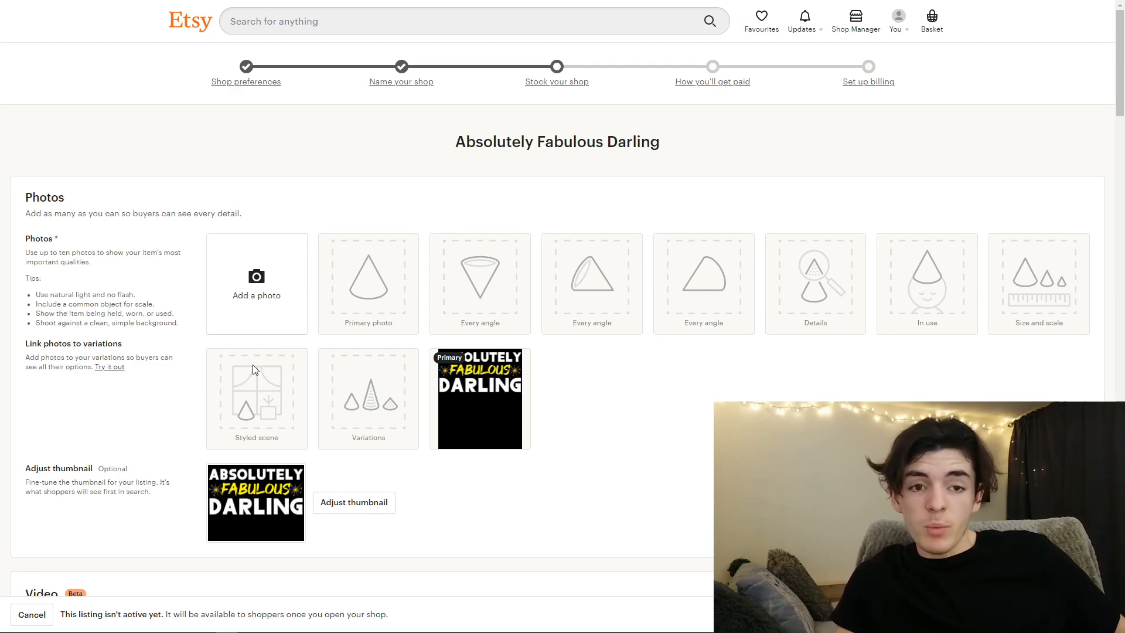
{"action": "scroll", "coordinate": [273, 328], "scroll_direction": "down", "scroll_amount": 1}
{"action": "mouse_move", "coordinate": [474, 337]}
{"action": "scroll", "coordinate": [291, 314], "scroll_direction": "down", "scroll_amount": 2}
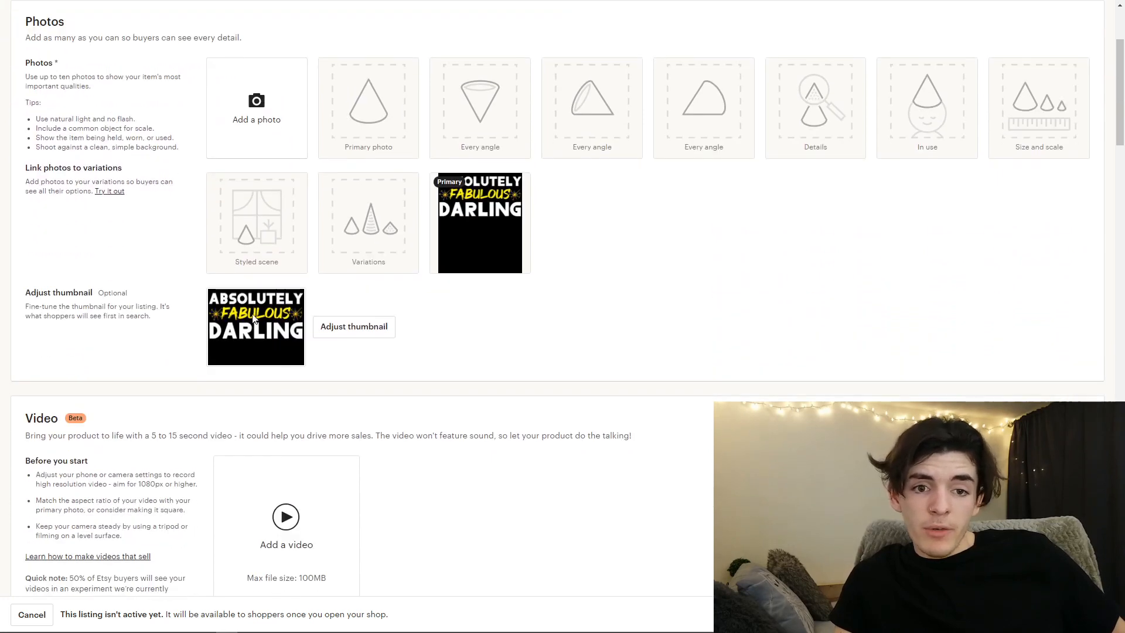
{"action": "scroll", "coordinate": [261, 326], "scroll_direction": "down", "scroll_amount": 4}
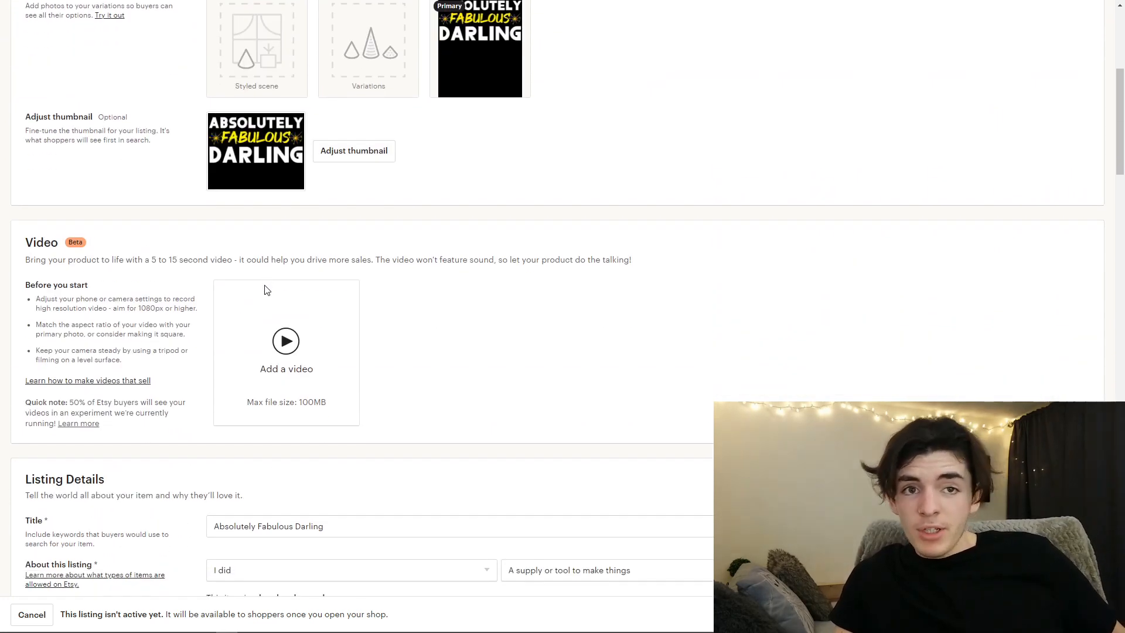
{"action": "scroll", "coordinate": [272, 265], "scroll_direction": "down", "scroll_amount": 1}
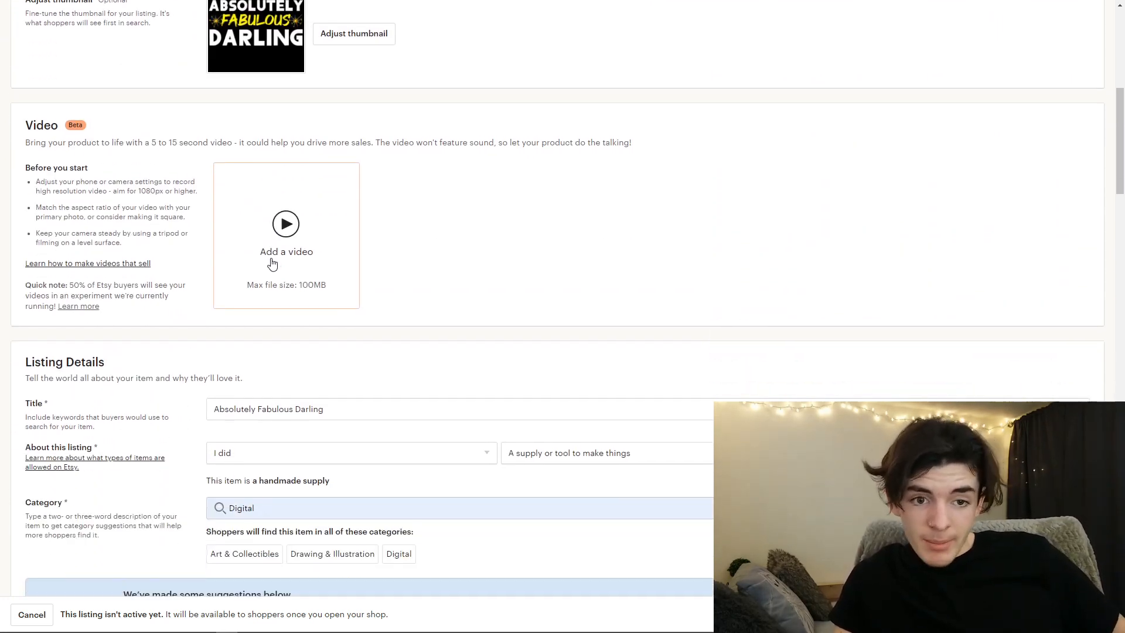
{"action": "scroll", "coordinate": [304, 260], "scroll_direction": "down", "scroll_amount": 1}
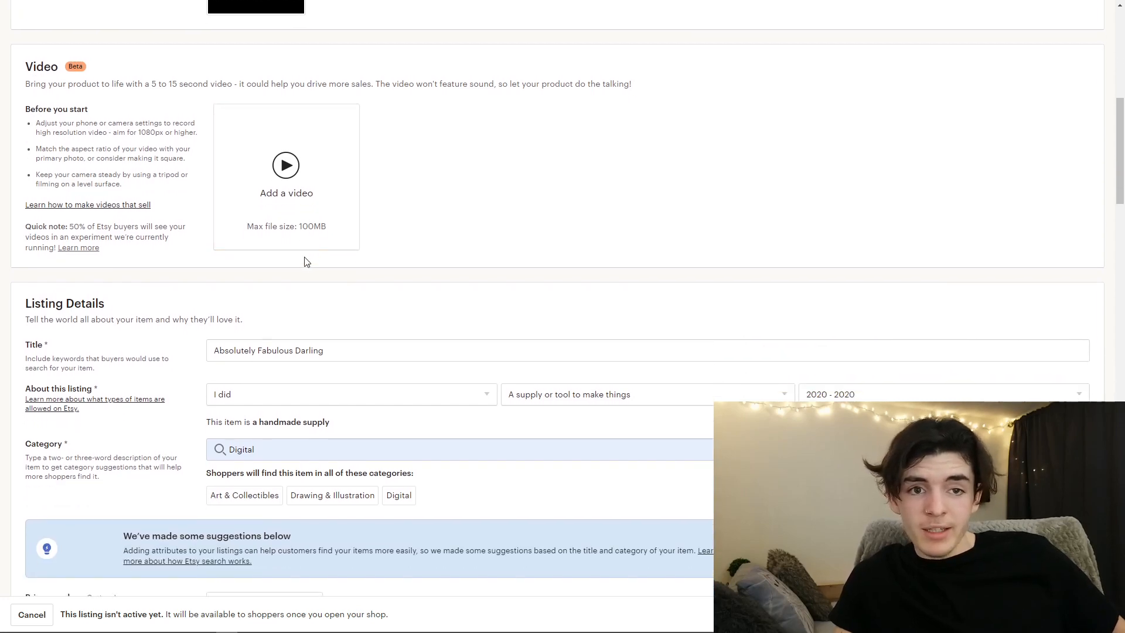
{"action": "scroll", "coordinate": [295, 275], "scroll_direction": "down", "scroll_amount": 1}
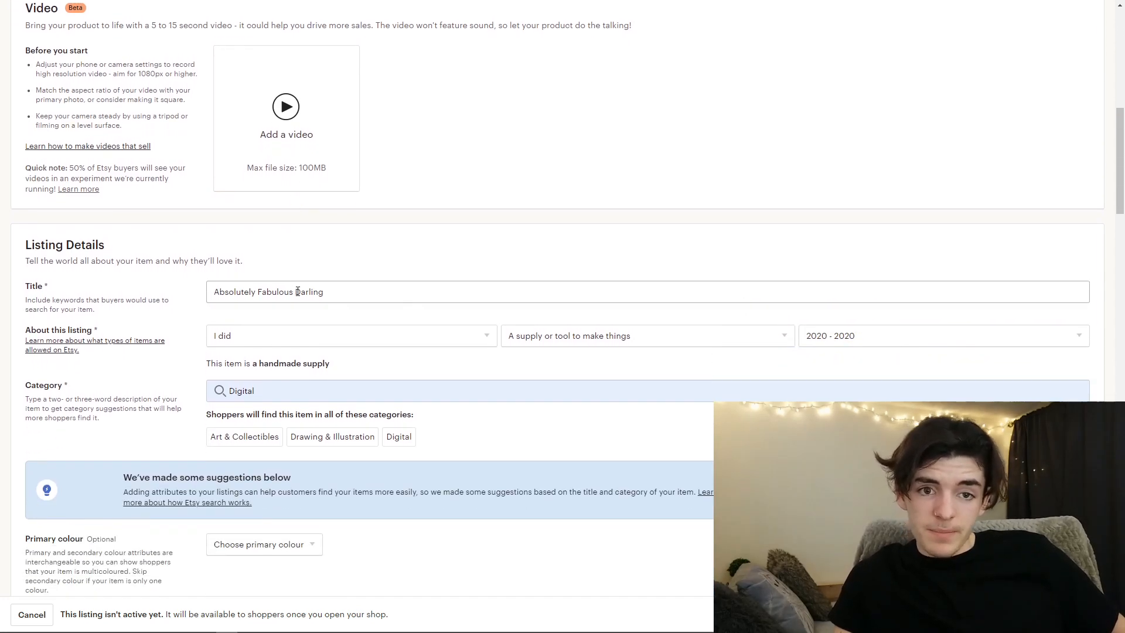
{"action": "scroll", "coordinate": [319, 278], "scroll_direction": "down", "scroll_amount": 1}
{"action": "scroll", "coordinate": [281, 216], "scroll_direction": "down", "scroll_amount": 1}
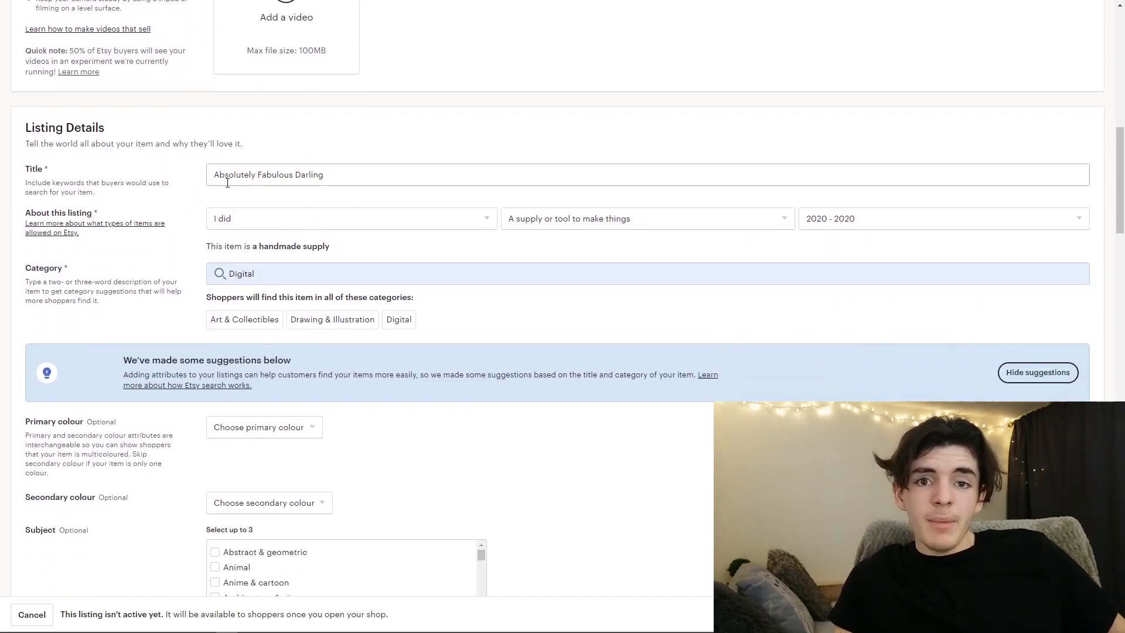
{"action": "scroll", "coordinate": [316, 193], "scroll_direction": "down", "scroll_amount": 1}
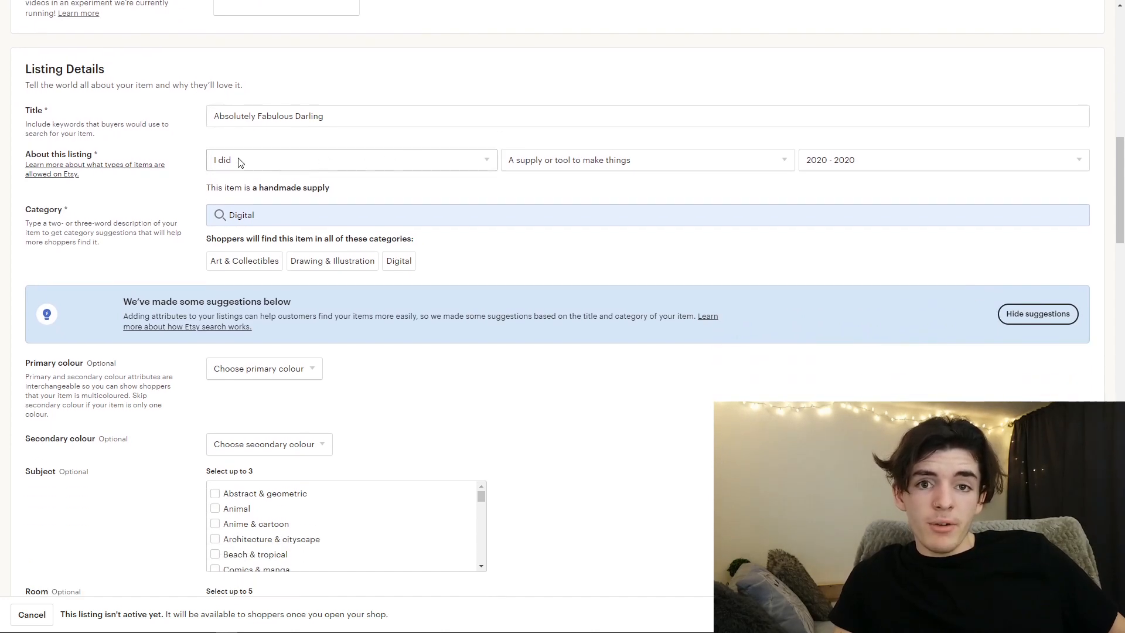
{"action": "scroll", "coordinate": [246, 163], "scroll_direction": "down", "scroll_amount": 1}
{"action": "scroll", "coordinate": [272, 163], "scroll_direction": "down", "scroll_amount": 3}
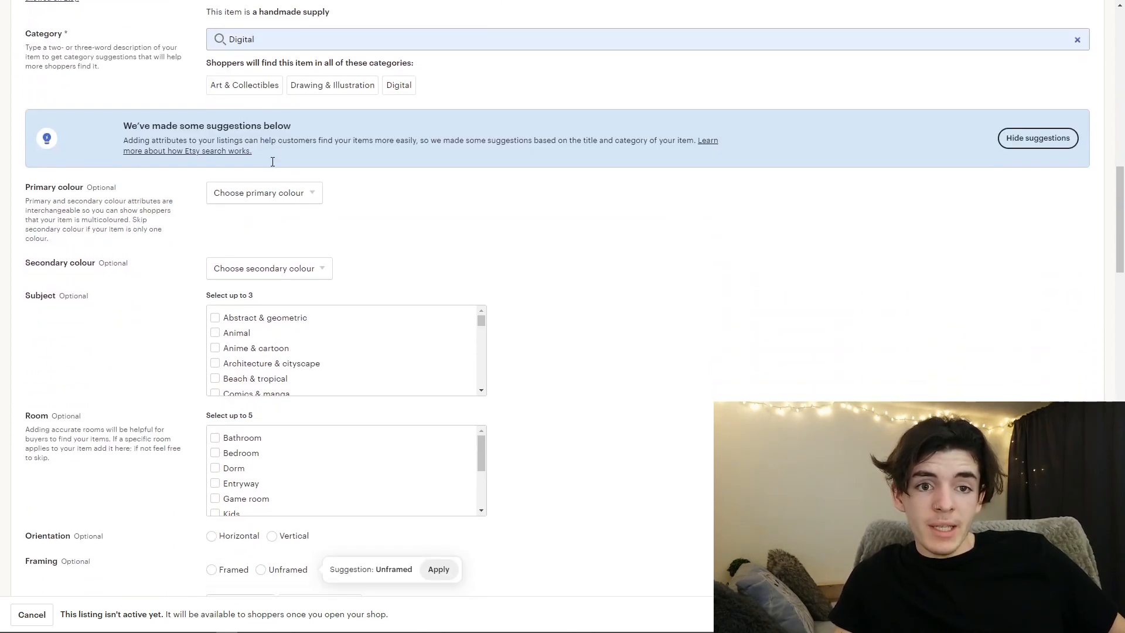
{"action": "scroll", "coordinate": [273, 165], "scroll_direction": "down", "scroll_amount": 1}
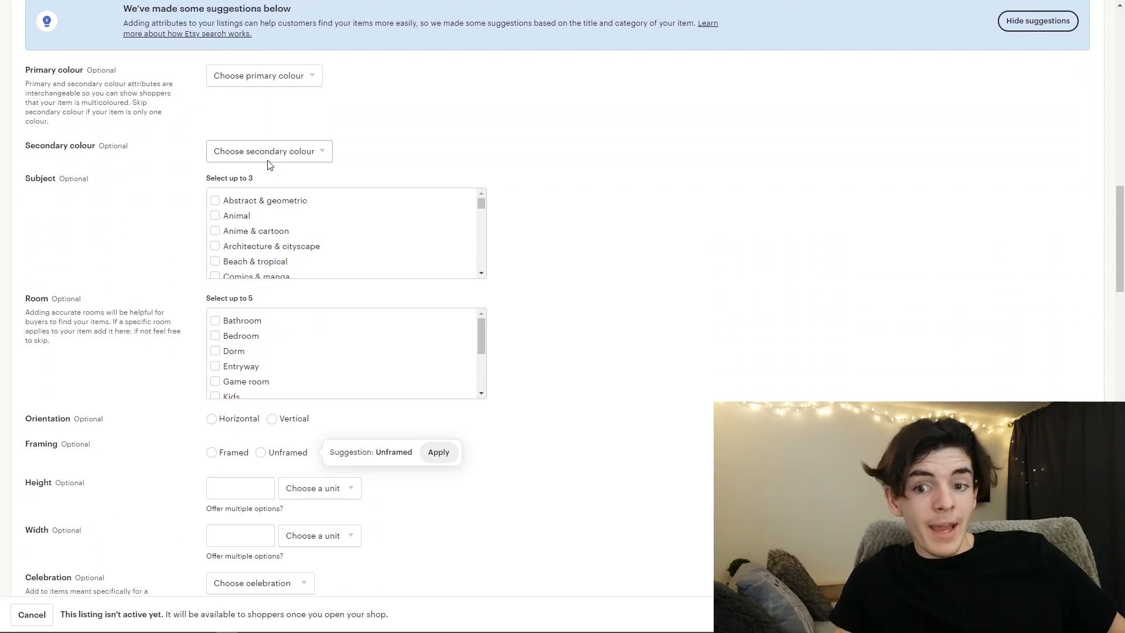
- Review the listing's renewal, type, description and tag settings, and check the price, quantity and digital files sections
{"action": "scroll", "coordinate": [272, 167], "scroll_direction": "down", "scroll_amount": 6}
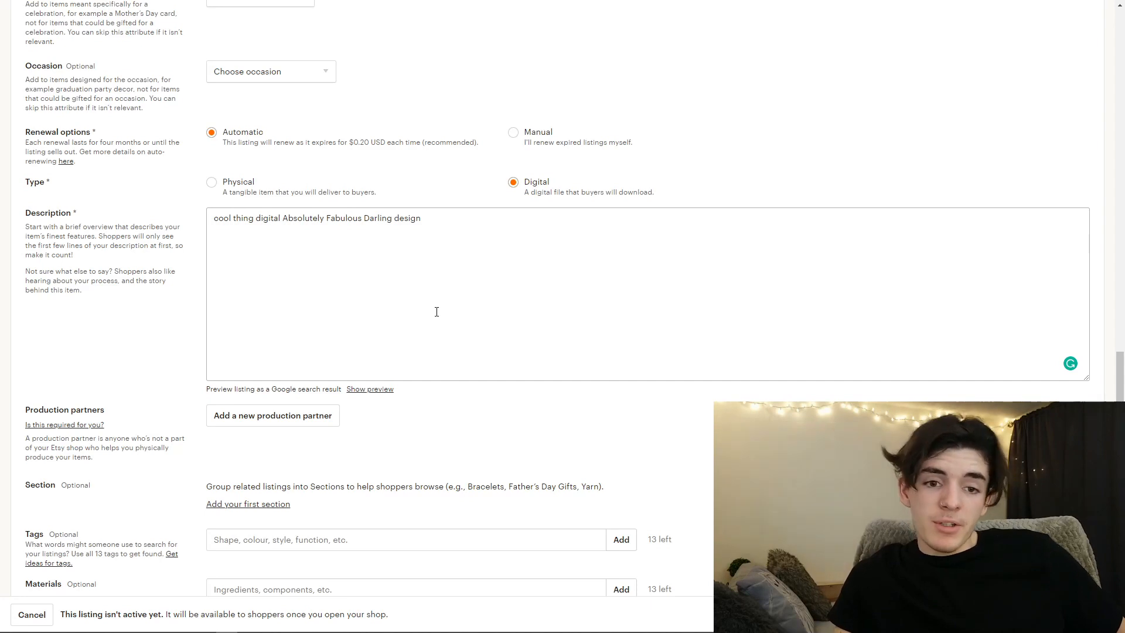
{"action": "scroll", "coordinate": [422, 298], "scroll_direction": "down", "scroll_amount": 6}
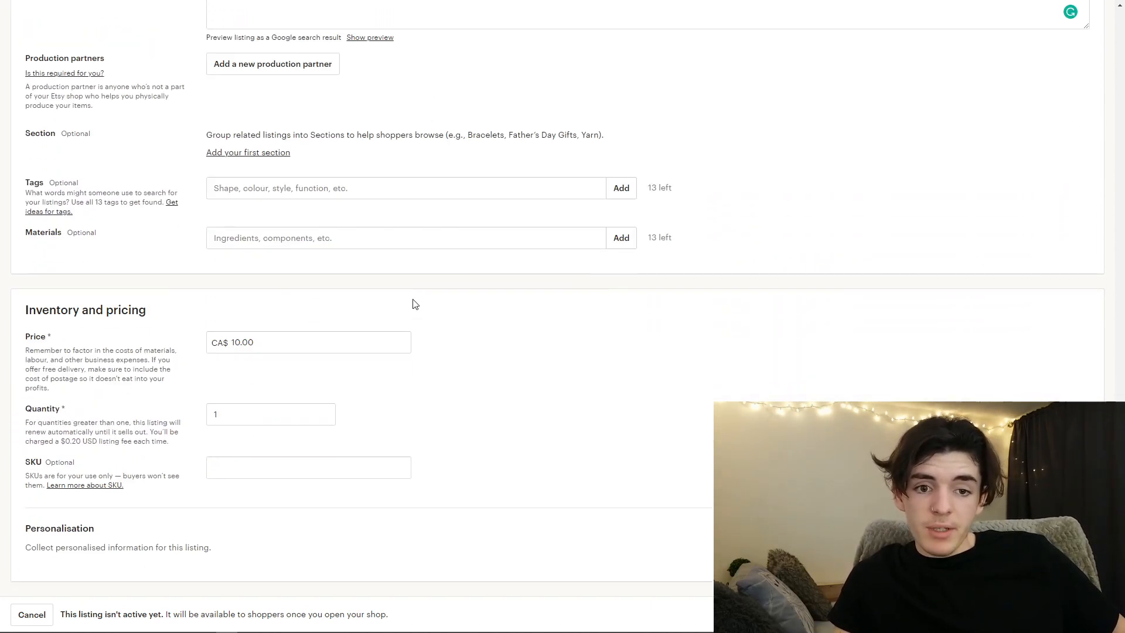
{"action": "left_click", "coordinate": [231, 348]}
{"action": "left_click", "coordinate": [265, 416]}
{"action": "scroll", "coordinate": [258, 422], "scroll_direction": "down", "scroll_amount": 5}
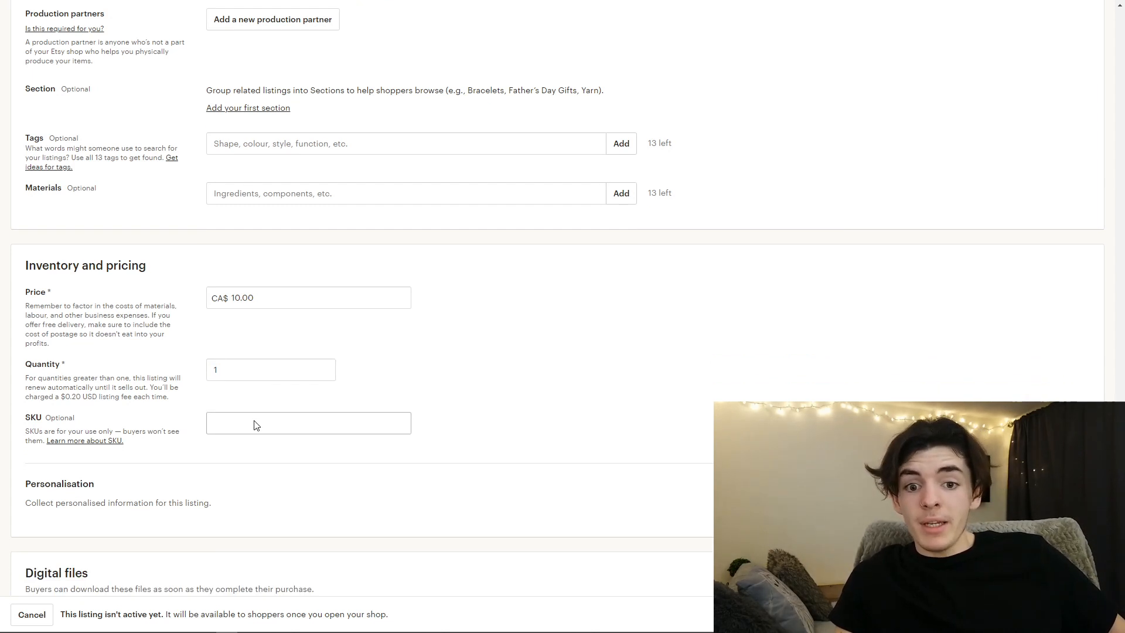
{"action": "scroll", "coordinate": [431, 439], "scroll_direction": "down", "scroll_amount": 1}
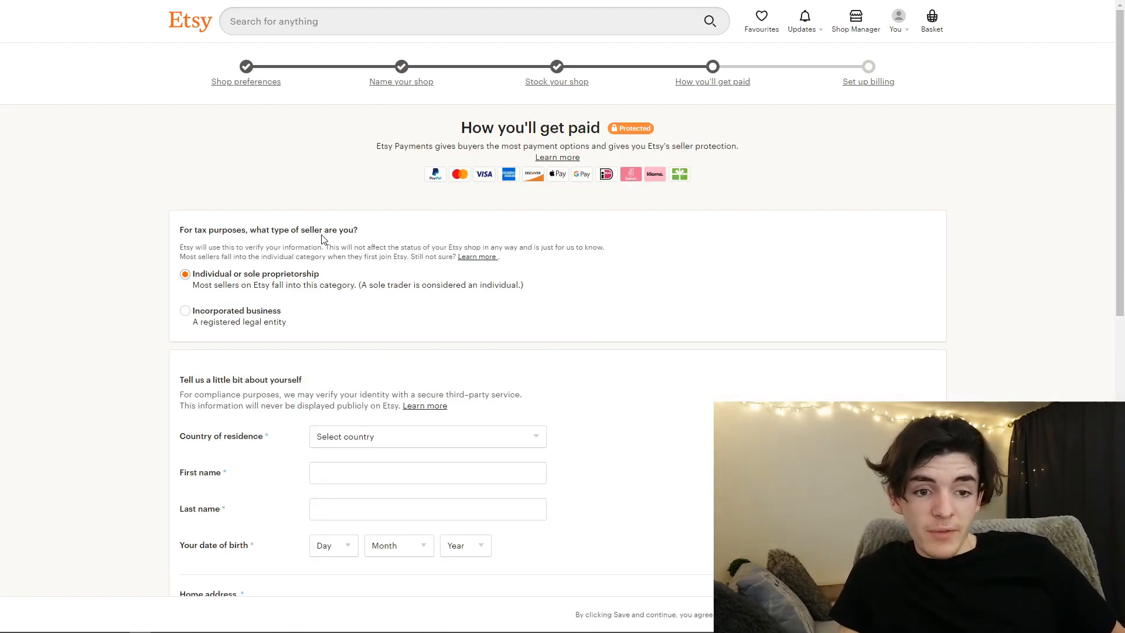
- Examine the shop's payment setup form, covering seller type, personal details, home address and bank country
{"action": "scroll", "coordinate": [208, 229], "scroll_direction": "down", "scroll_amount": 1}
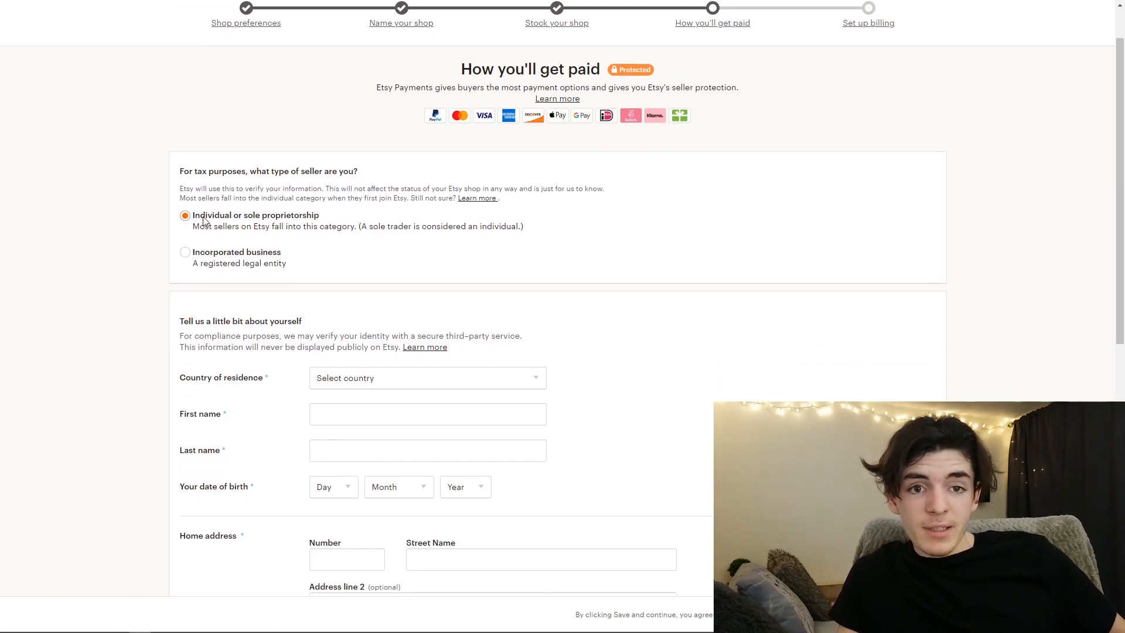
{"action": "scroll", "coordinate": [208, 228], "scroll_direction": "down", "scroll_amount": 2}
{"action": "scroll", "coordinate": [396, 246], "scroll_direction": "down", "scroll_amount": 5}
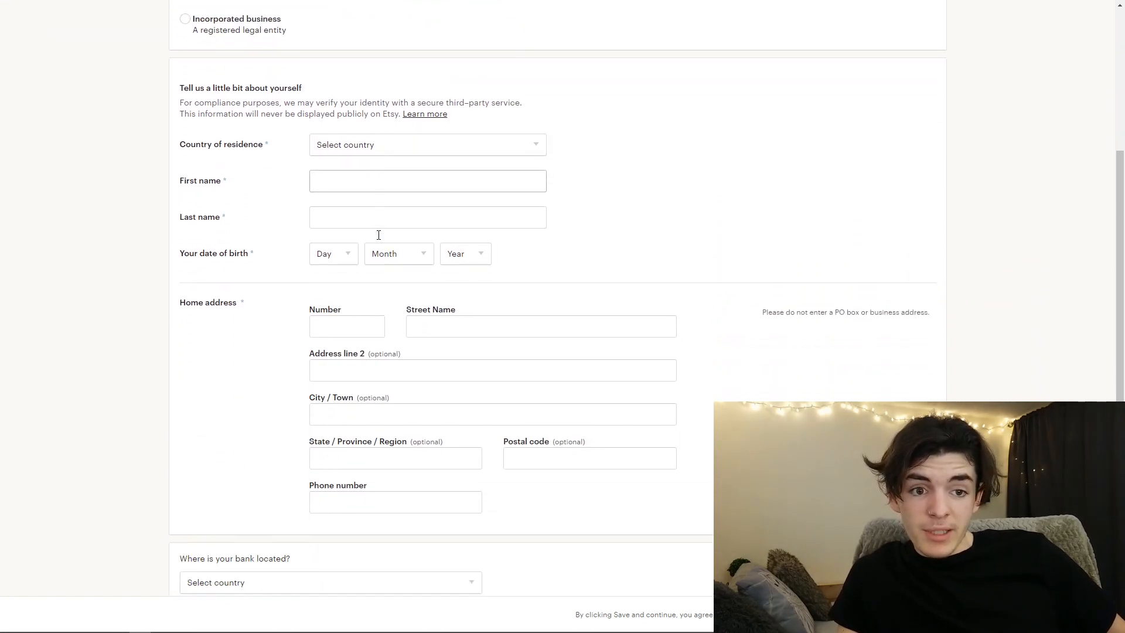
{"action": "scroll", "coordinate": [755, 382], "scroll_direction": "up", "scroll_amount": 1}
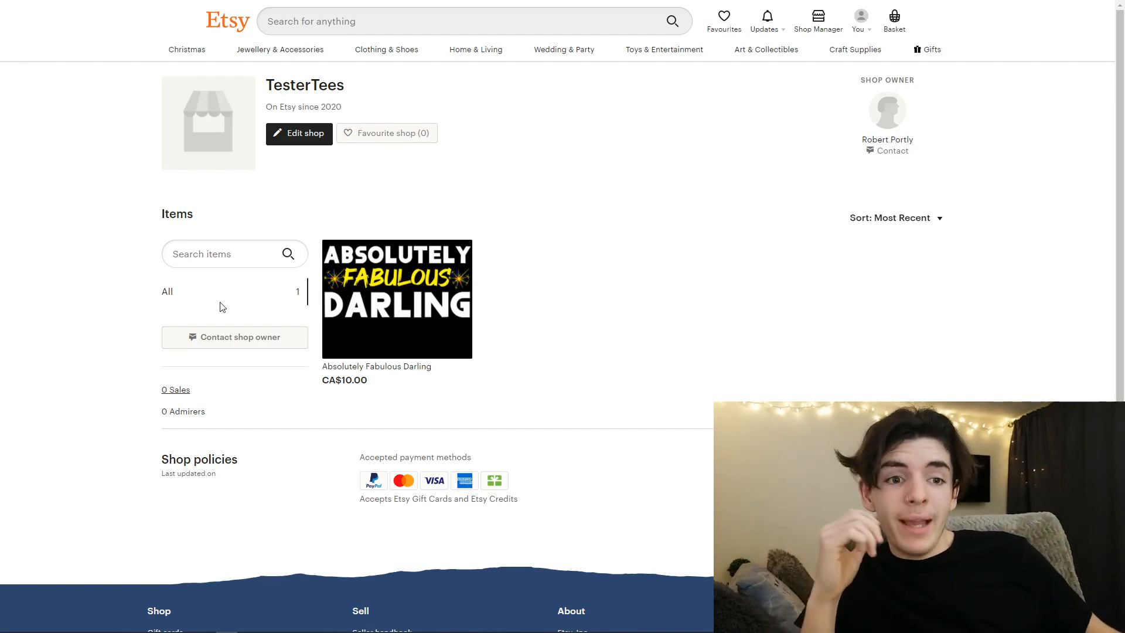
- View the published "Absolutely Fabulous Darling" listing page, and go to the listings overview in Shop Manager
{"action": "left_click", "coordinate": [423, 332]}
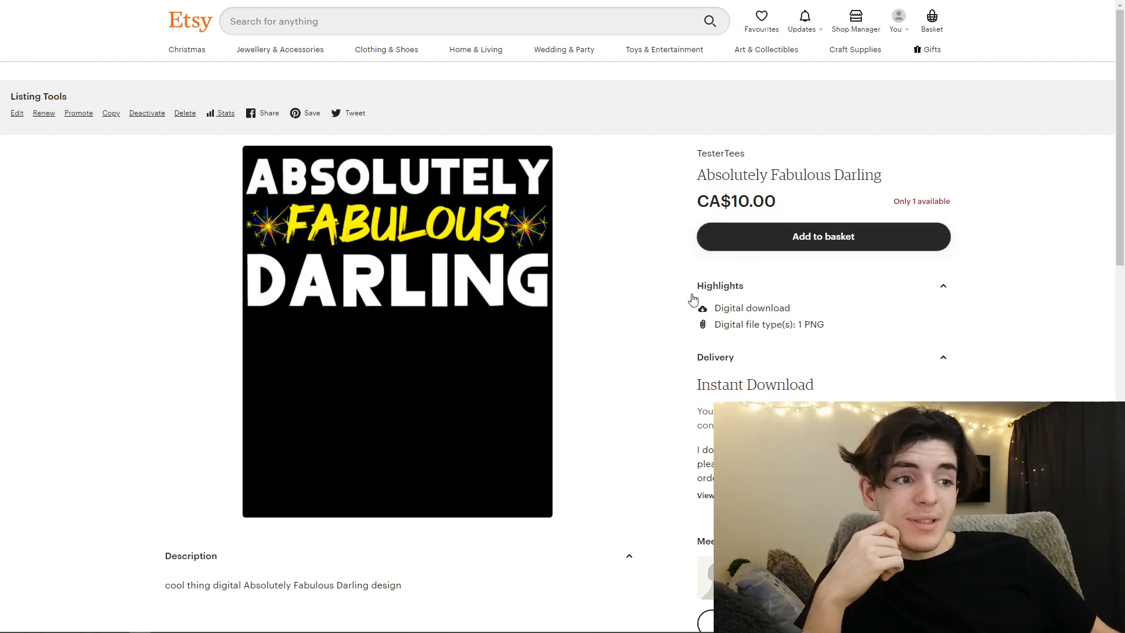
{"action": "left_click", "coordinate": [850, 24]}
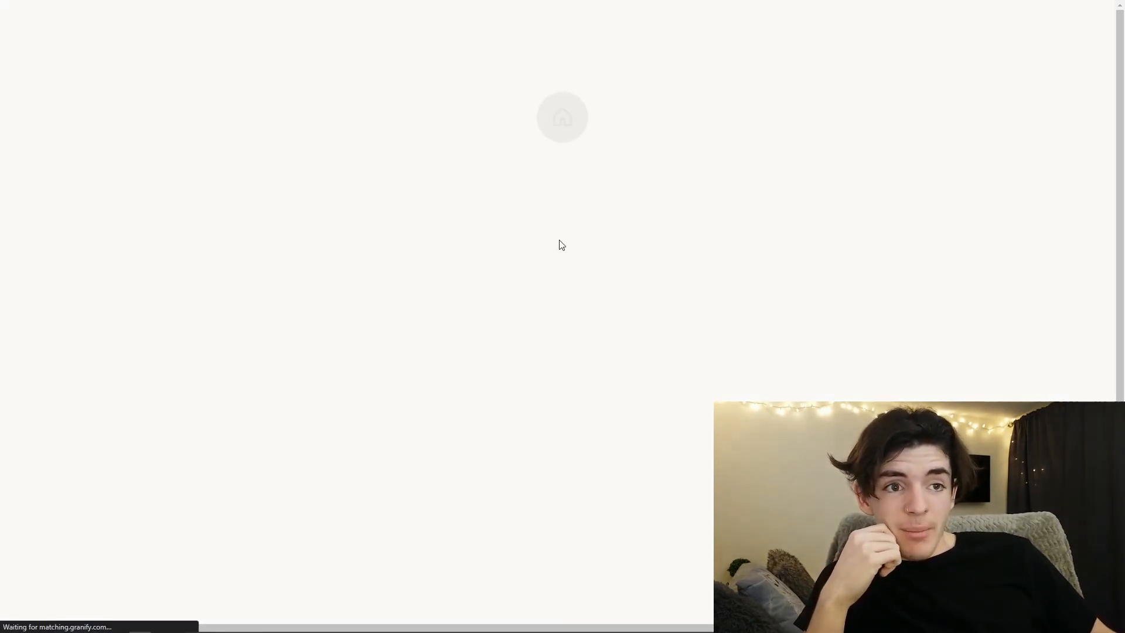
{"action": "left_click", "coordinate": [59, 103]}
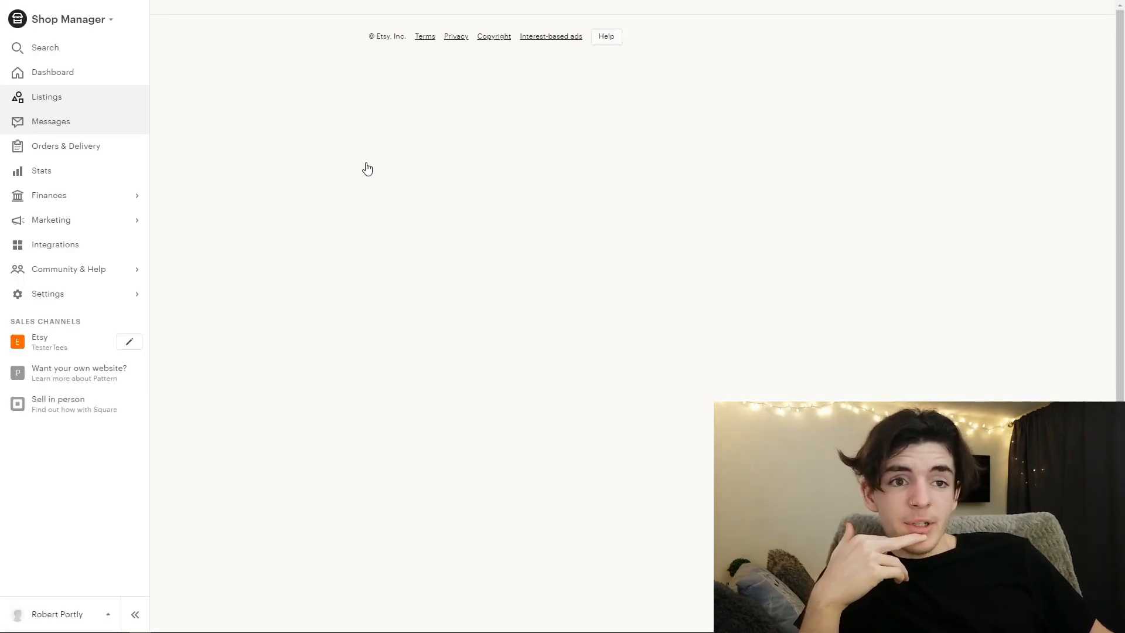
- Delete the "Absolutely Fabulous Darling" digital listing from the Etsy shop and dismiss the notification
{"action": "left_click", "coordinate": [187, 353]}
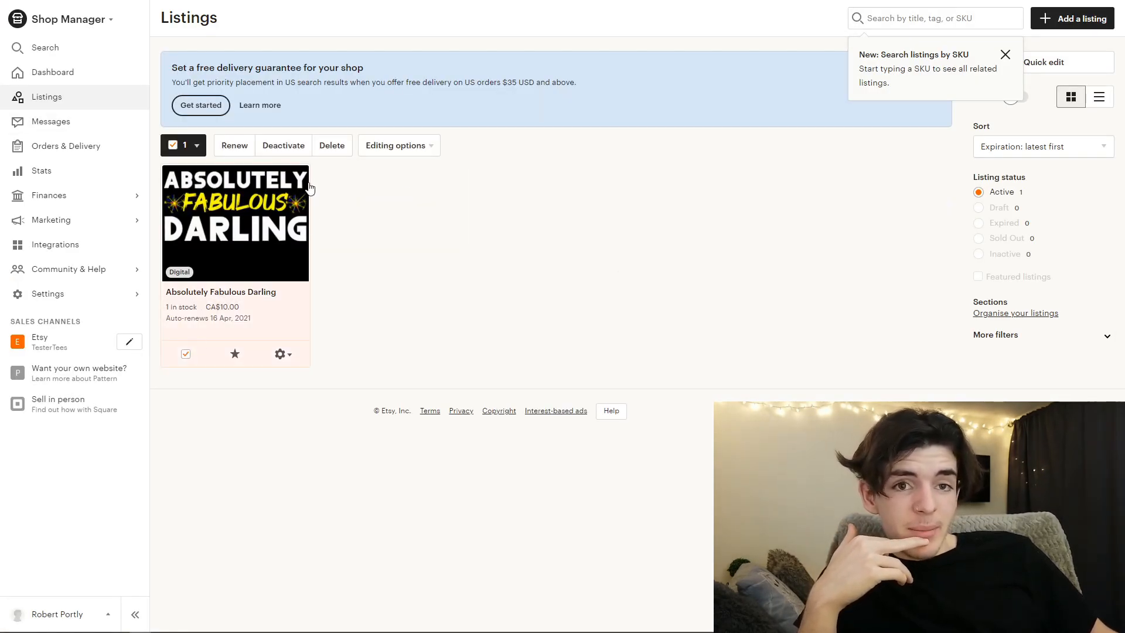
{"action": "left_click", "coordinate": [332, 145]}
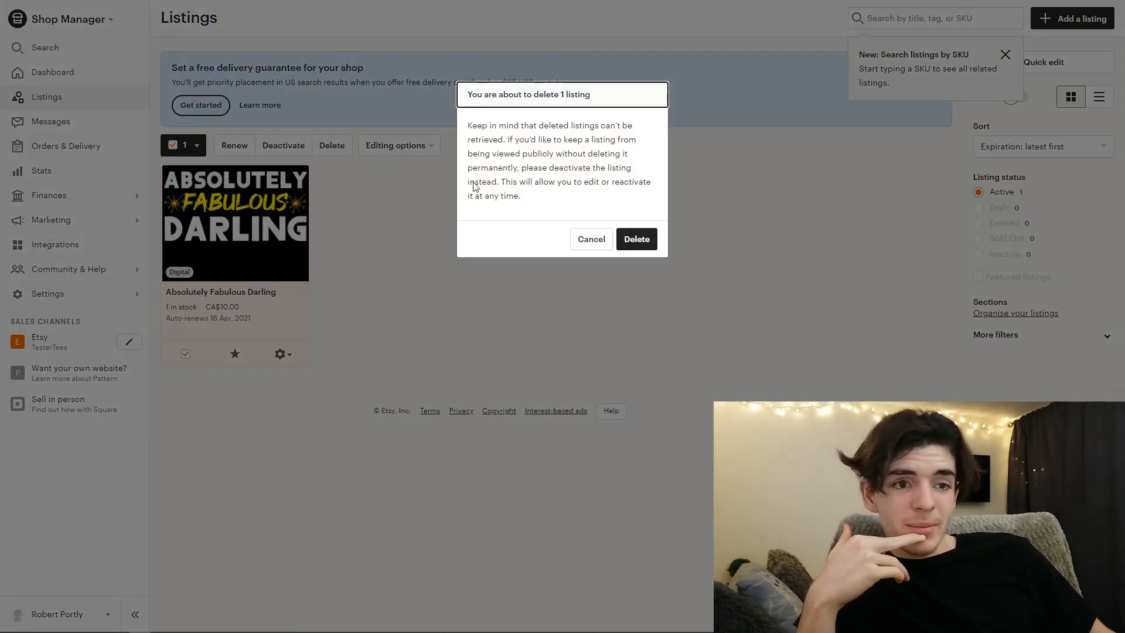
{"action": "left_click", "coordinate": [623, 237]}
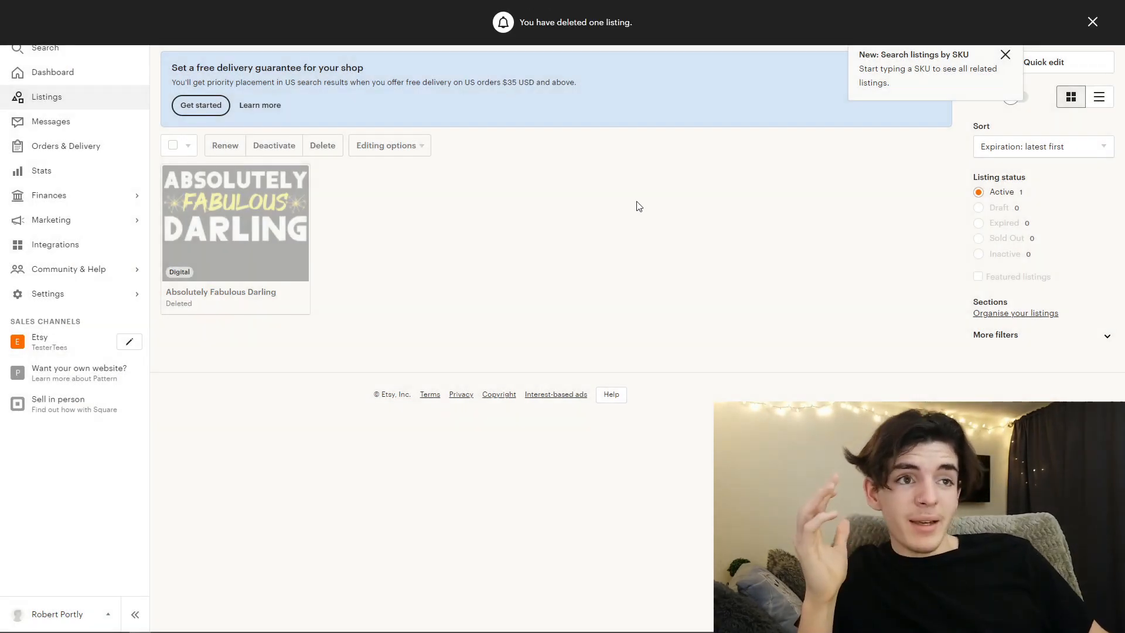
{"action": "left_click", "coordinate": [1093, 22]}
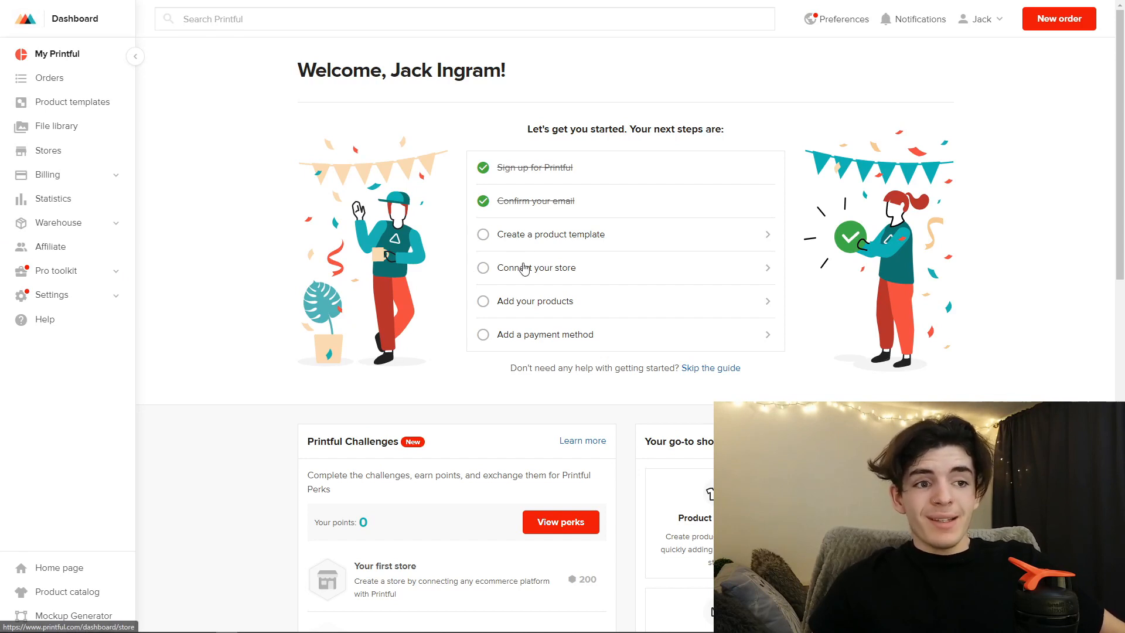
- In Printful, connect the Etsy shop as a store and grant Printful access to the Etsy account
{"action": "left_click", "coordinate": [66, 159]}
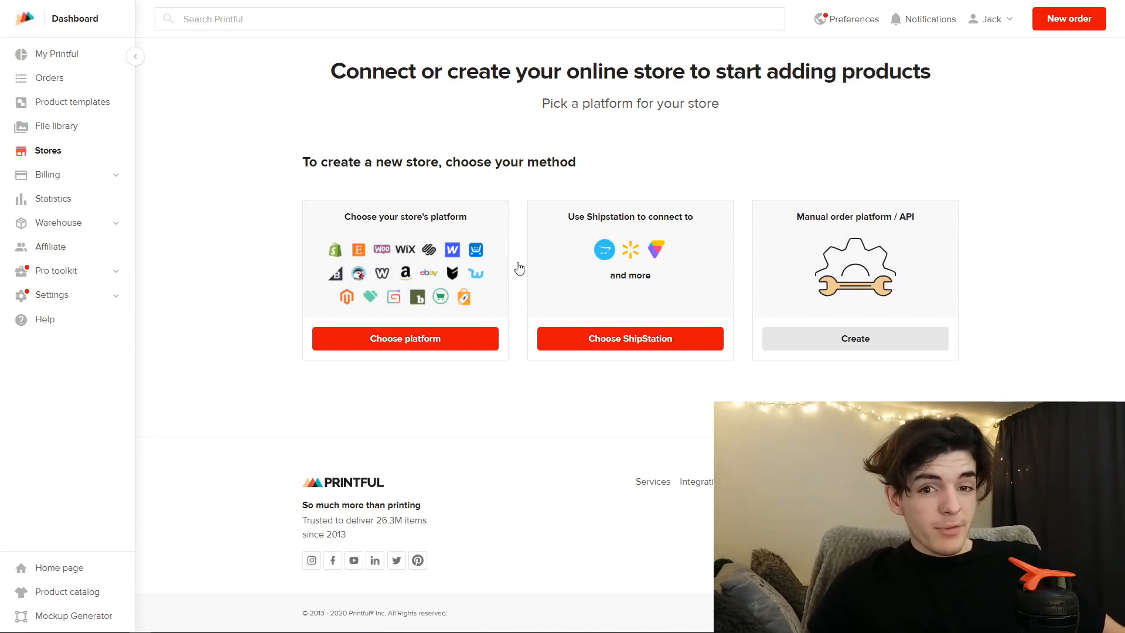
{"action": "left_click", "coordinate": [456, 338]}
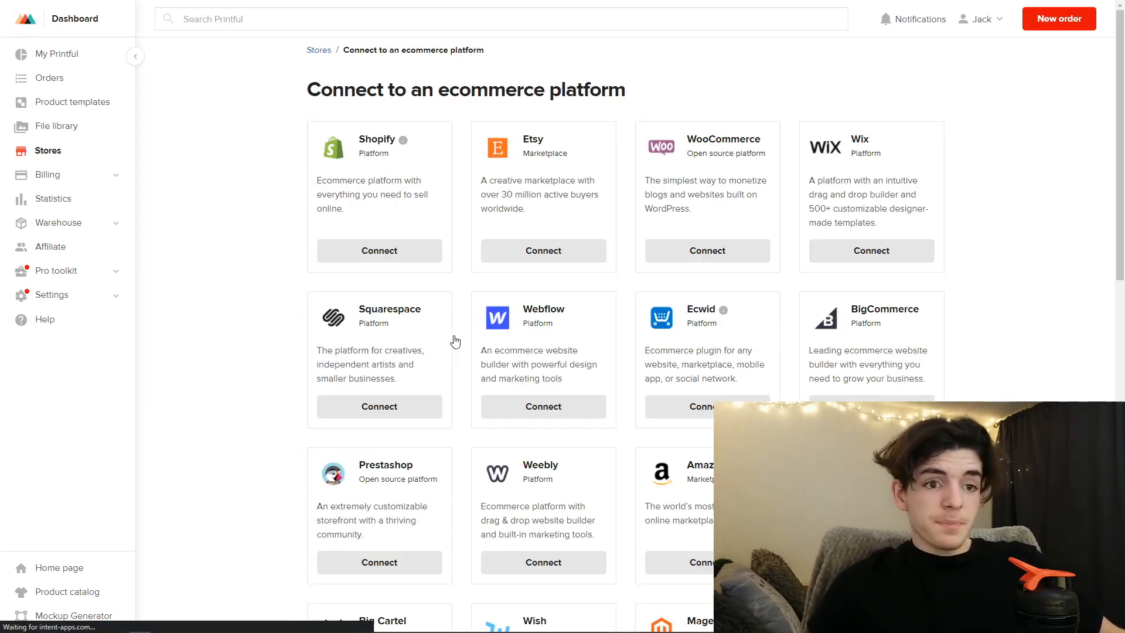
{"action": "left_click", "coordinate": [539, 252]}
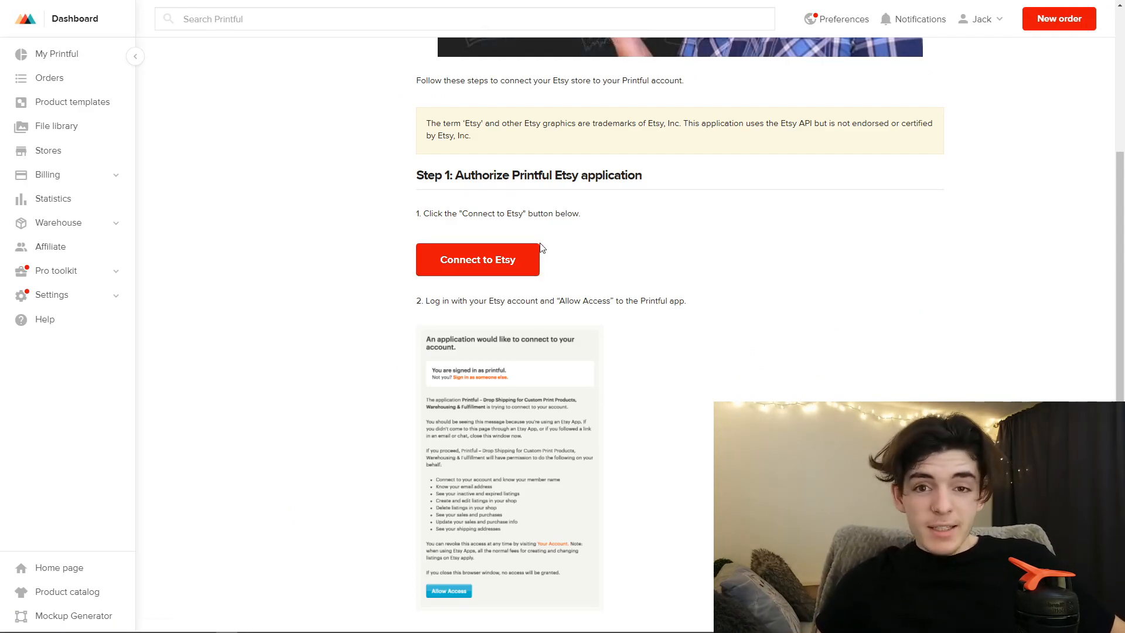
{"action": "left_click", "coordinate": [512, 259]}
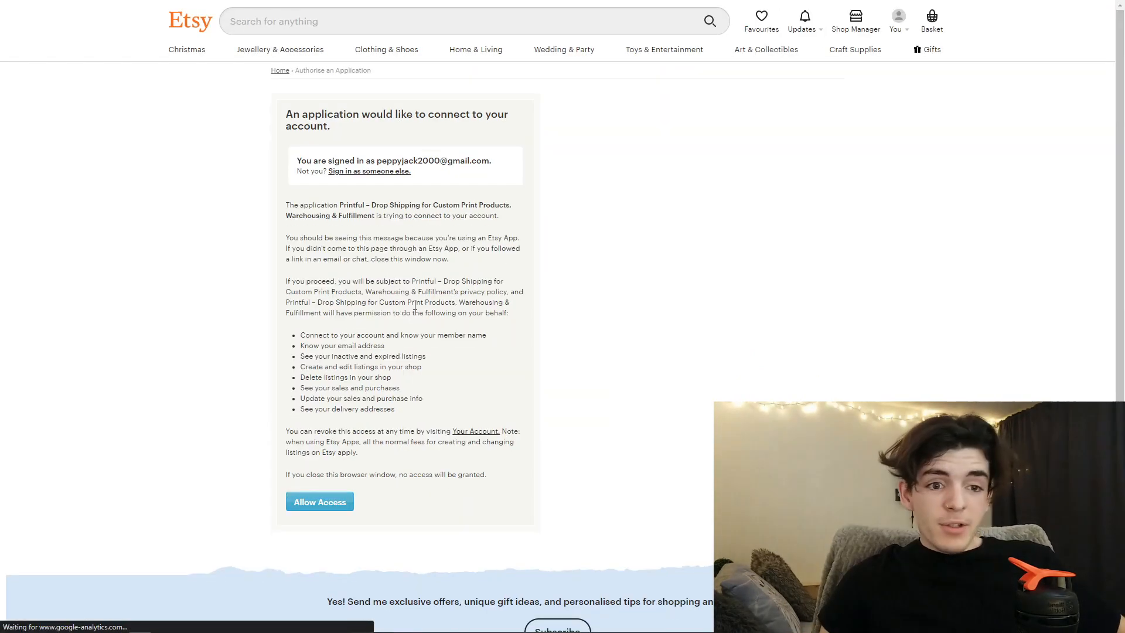
{"action": "scroll", "coordinate": [316, 445], "scroll_direction": "down", "scroll_amount": 1}
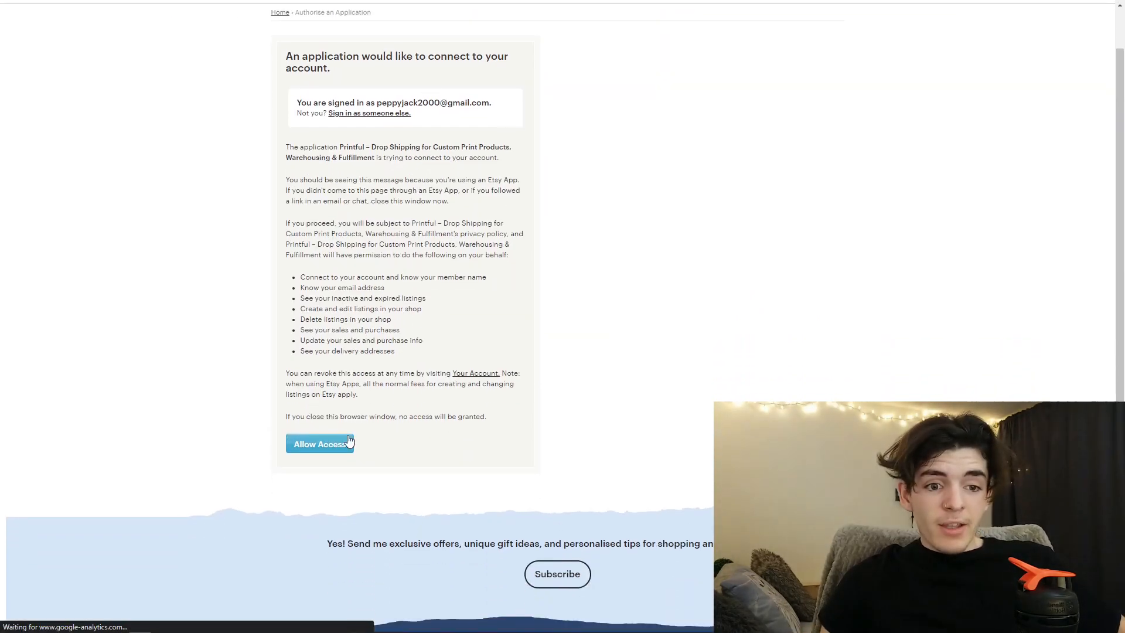
{"action": "left_click", "coordinate": [301, 444]}
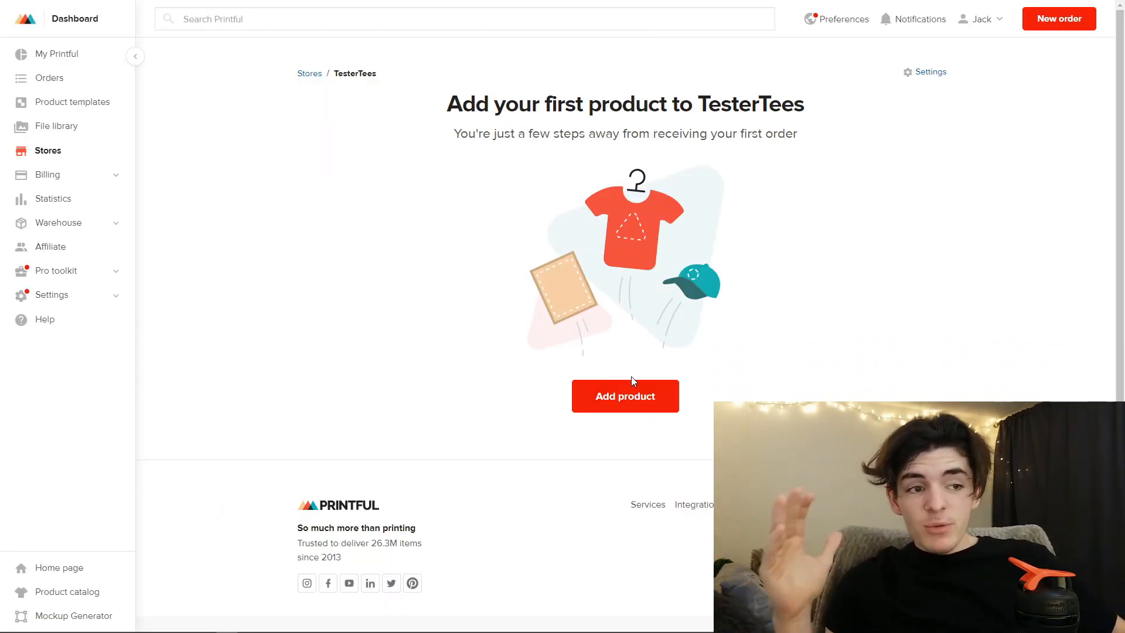
- Start a new product for the TesterTees store using the men's Unisex Basic Softstyle T-Shirt | Gildan 64000
{"action": "left_click", "coordinate": [621, 396]}
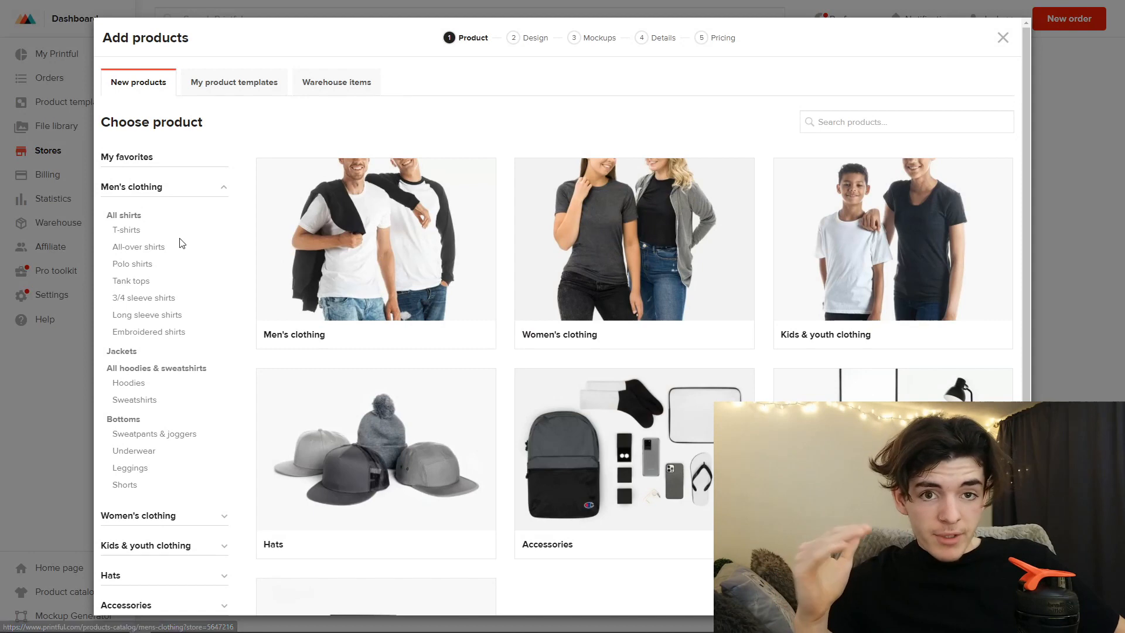
{"action": "left_click", "coordinate": [128, 232]}
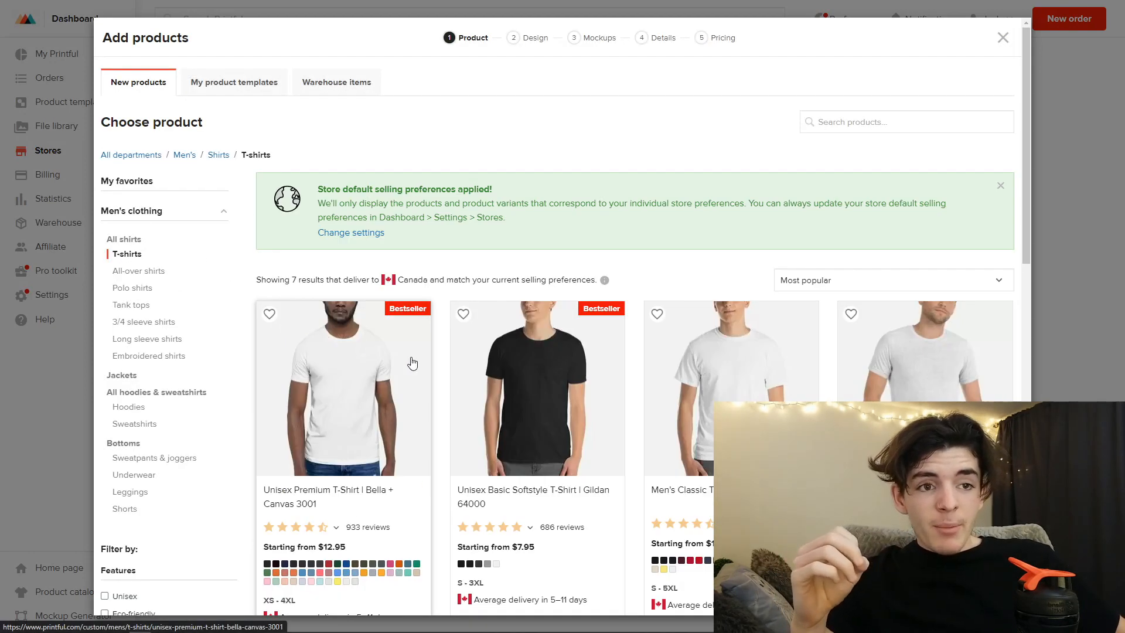
{"action": "scroll", "coordinate": [495, 404], "scroll_direction": "down", "scroll_amount": 3}
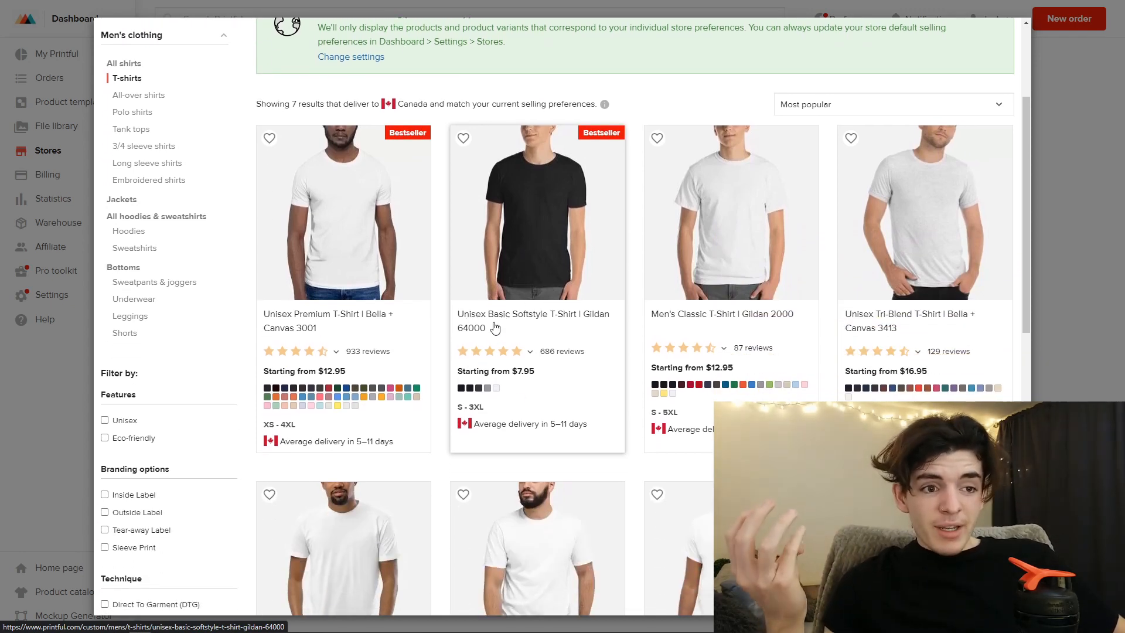
{"action": "left_click", "coordinate": [496, 327]}
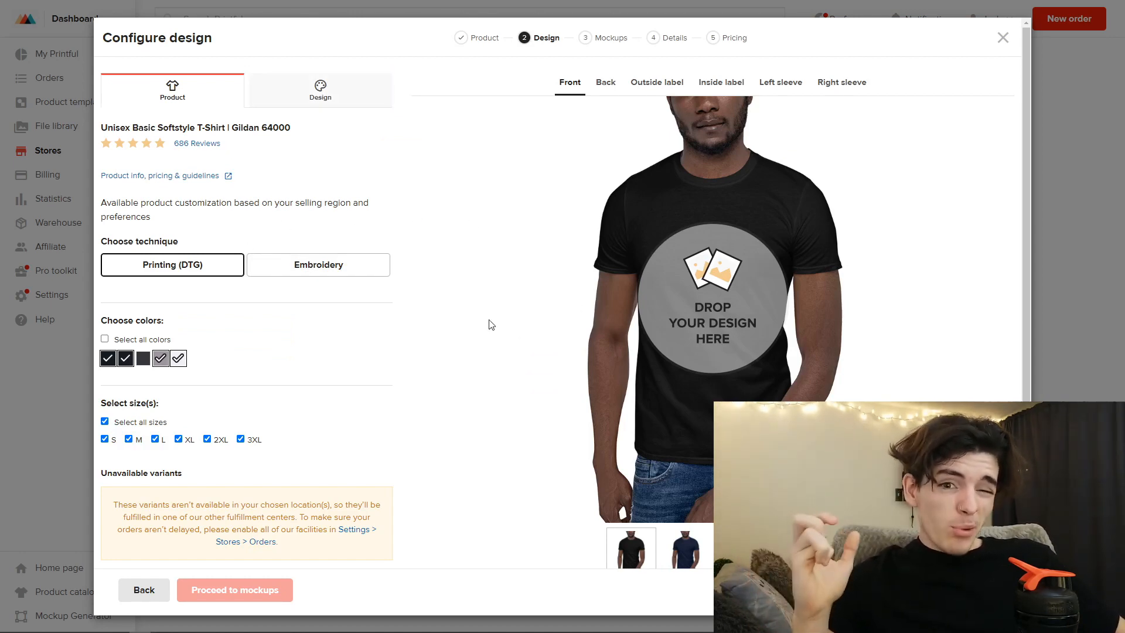
- Place the wine-glasses "Absolutely Fabulous Darling" file on the shirt front, enlarge it to about 12.04 by 14.42, and shift it slightly upward
{"action": "left_click", "coordinate": [319, 97]}
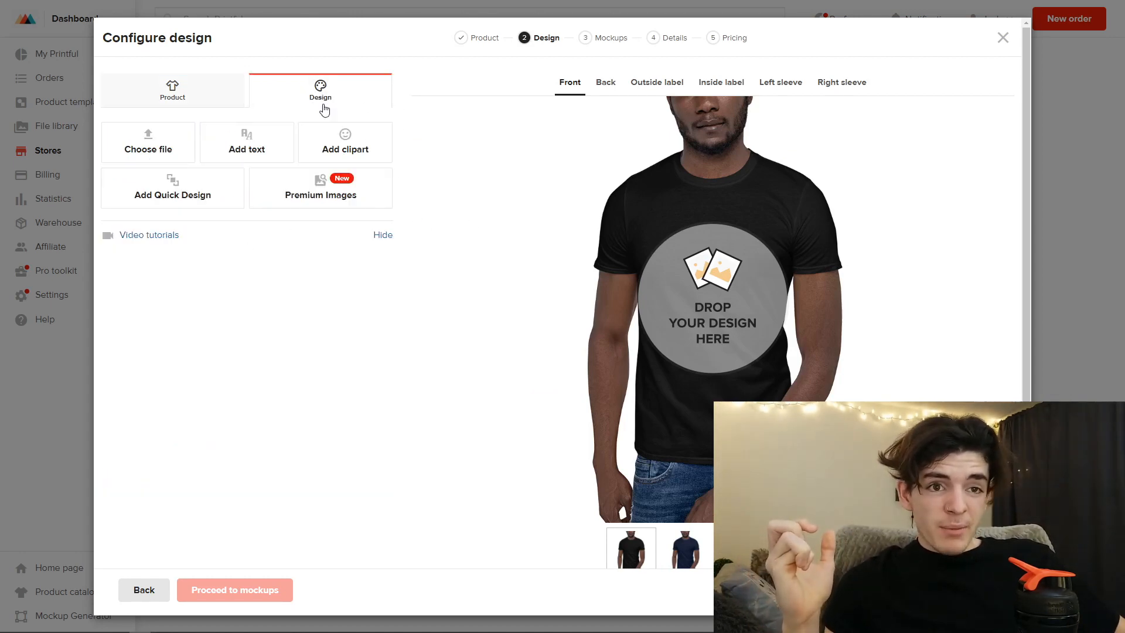
{"action": "left_click", "coordinate": [133, 151]}
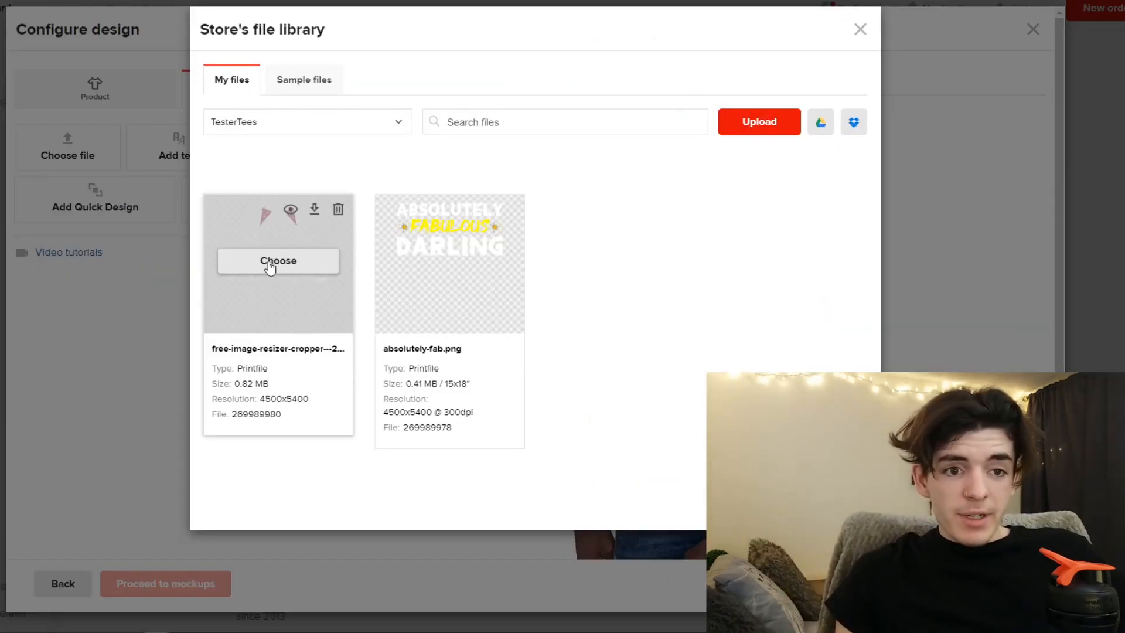
{"action": "left_click", "coordinate": [270, 261]}
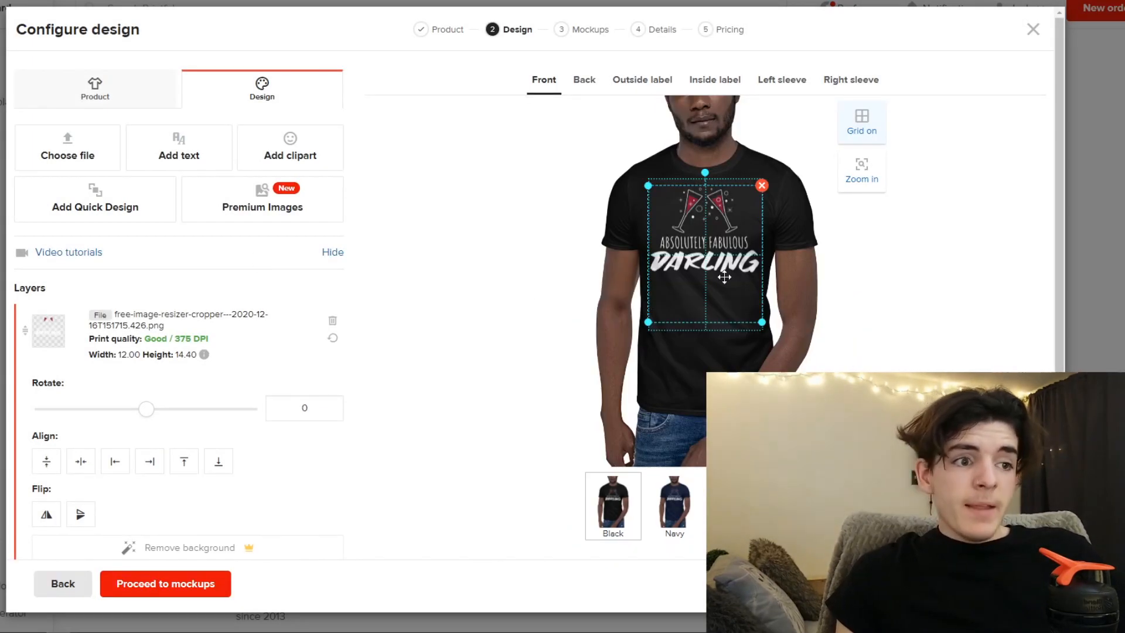
{"action": "left_click_drag", "start_coordinate": [762, 321], "coordinate": [763, 323]}
{"action": "left_click_drag", "start_coordinate": [735, 259], "coordinate": [736, 257]}
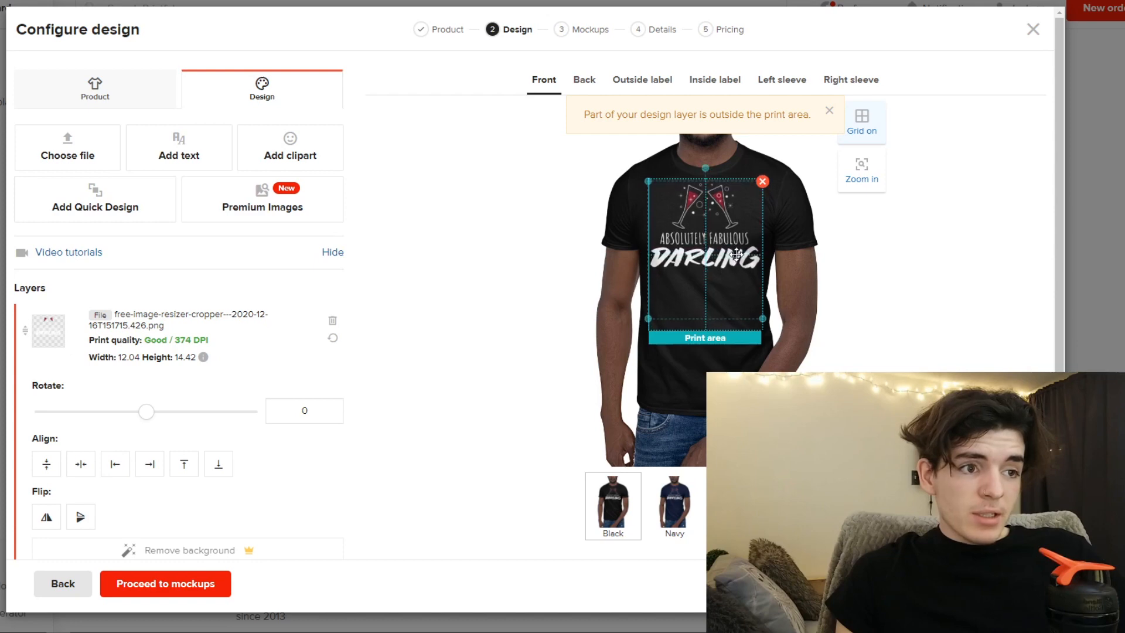
- Remove White and Sport Grey from the shirt colours, add Dark Heather, and proceed to the mockups
{"action": "left_click", "coordinate": [80, 94]}
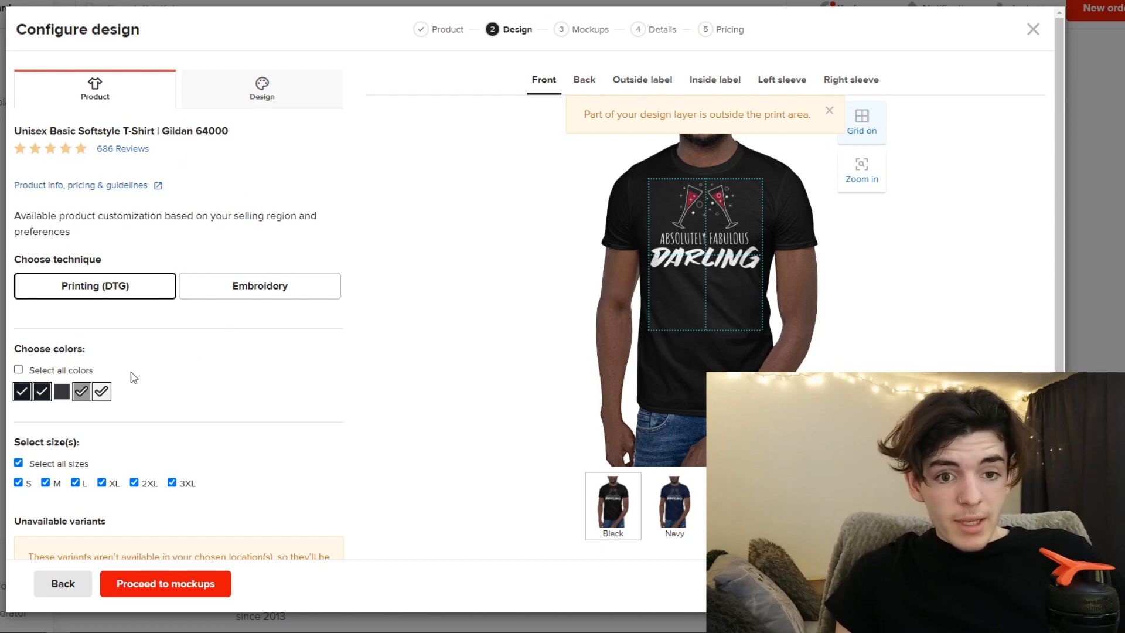
{"action": "left_click", "coordinate": [102, 391]}
{"action": "left_click", "coordinate": [81, 392]}
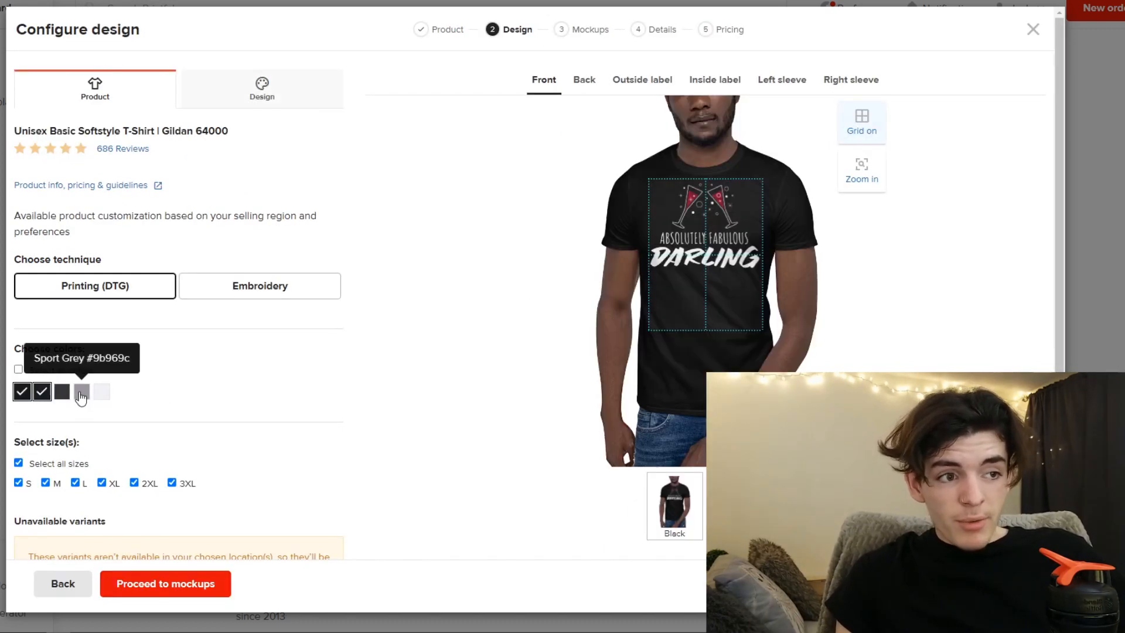
{"action": "left_click", "coordinate": [61, 392]}
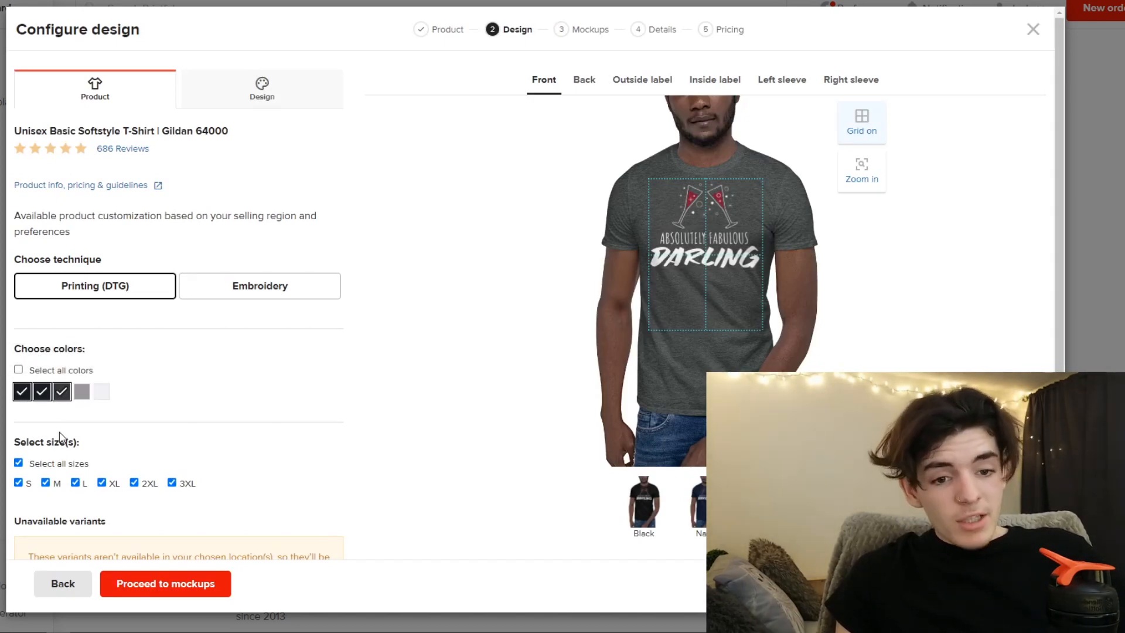
{"action": "scroll", "coordinate": [230, 460], "scroll_direction": "down", "scroll_amount": 3}
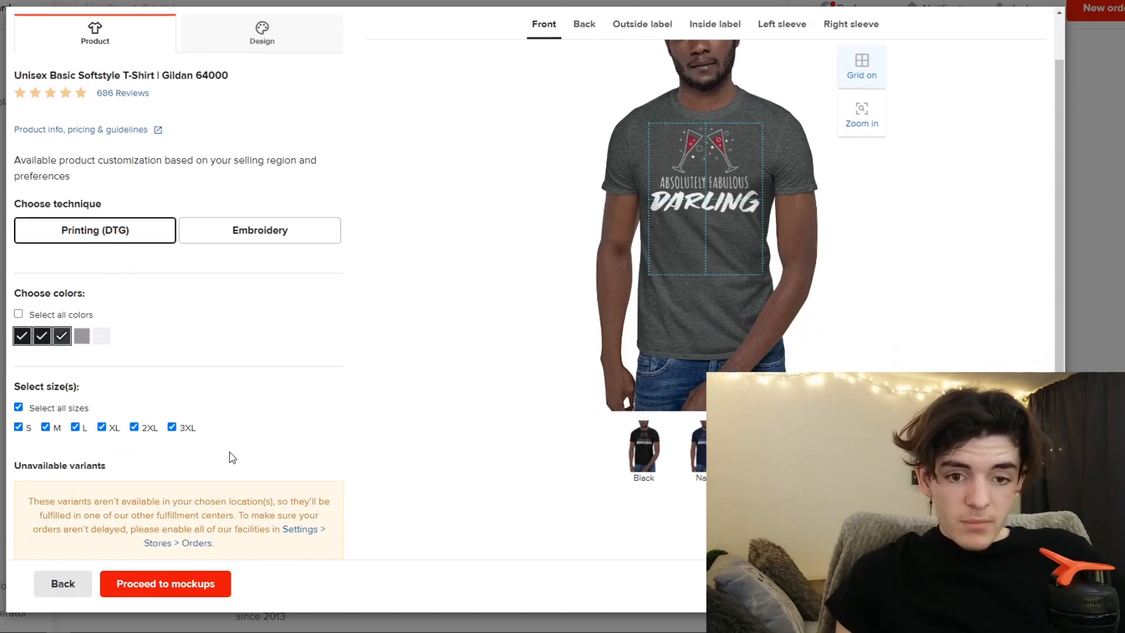
{"action": "left_click", "coordinate": [181, 583]}
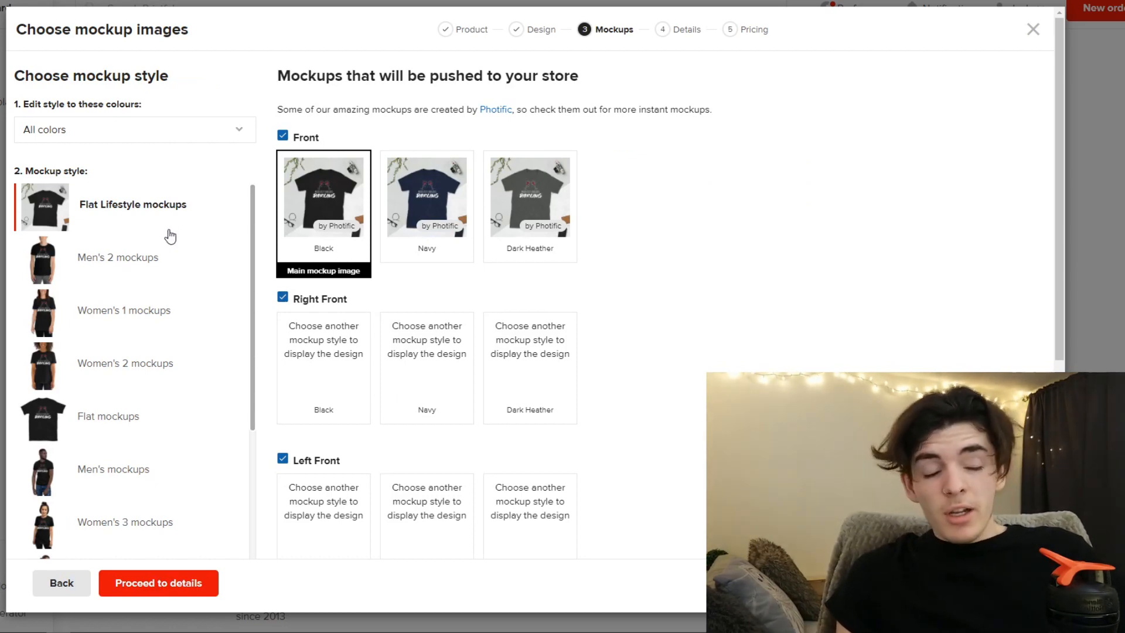
- Examine the available mockup styles for the shirt, from Flat Lifestyle through Christmas mockups
{"action": "scroll", "coordinate": [149, 251], "scroll_direction": "down", "scroll_amount": 2}
{"action": "scroll", "coordinate": [153, 250], "scroll_direction": "down", "scroll_amount": 1}
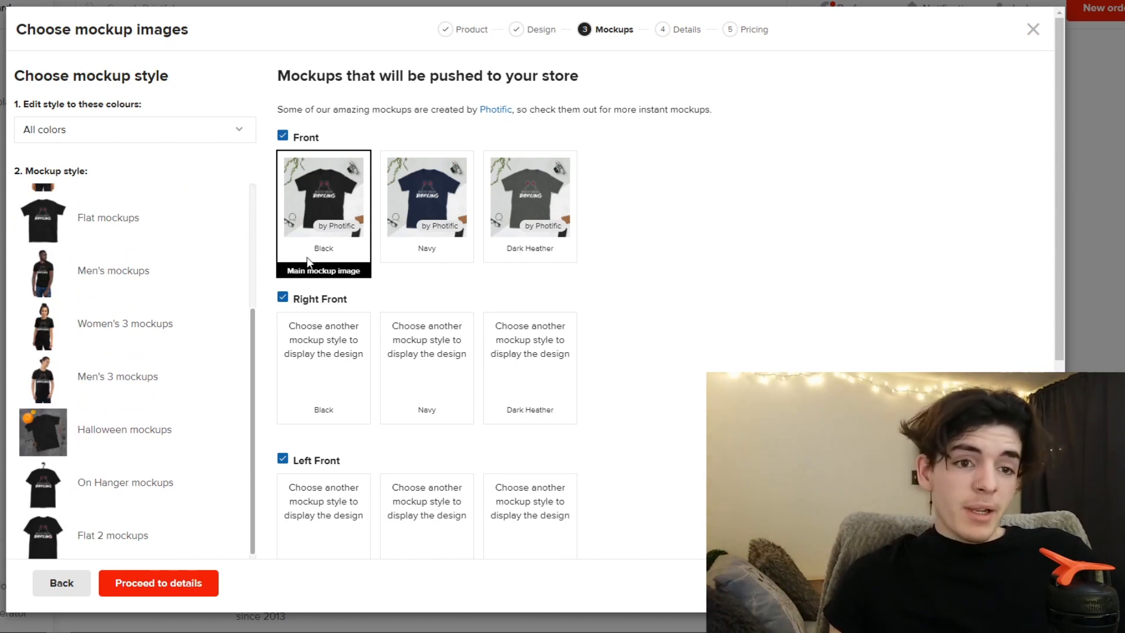
{"action": "scroll", "coordinate": [147, 305], "scroll_direction": "up", "scroll_amount": 3}
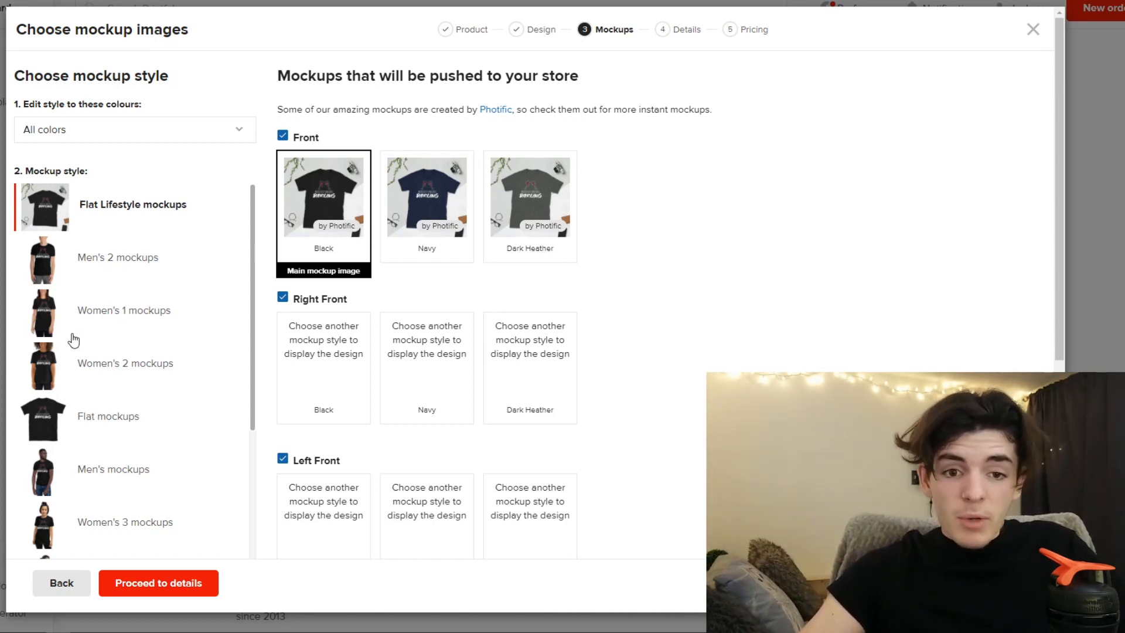
{"action": "scroll", "coordinate": [82, 351], "scroll_direction": "down", "scroll_amount": 4}
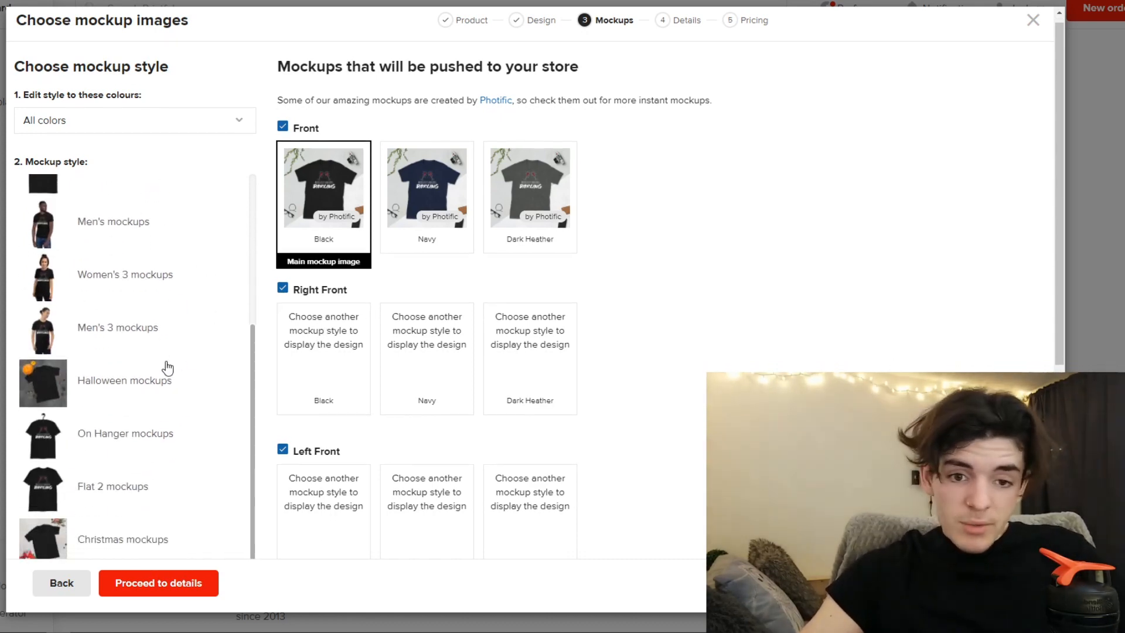
{"action": "scroll", "coordinate": [164, 366], "scroll_direction": "down", "scroll_amount": 3}
{"action": "scroll", "coordinate": [114, 375], "scroll_direction": "up", "scroll_amount": 3}
{"action": "scroll", "coordinate": [112, 363], "scroll_direction": "up", "scroll_amount": 3}
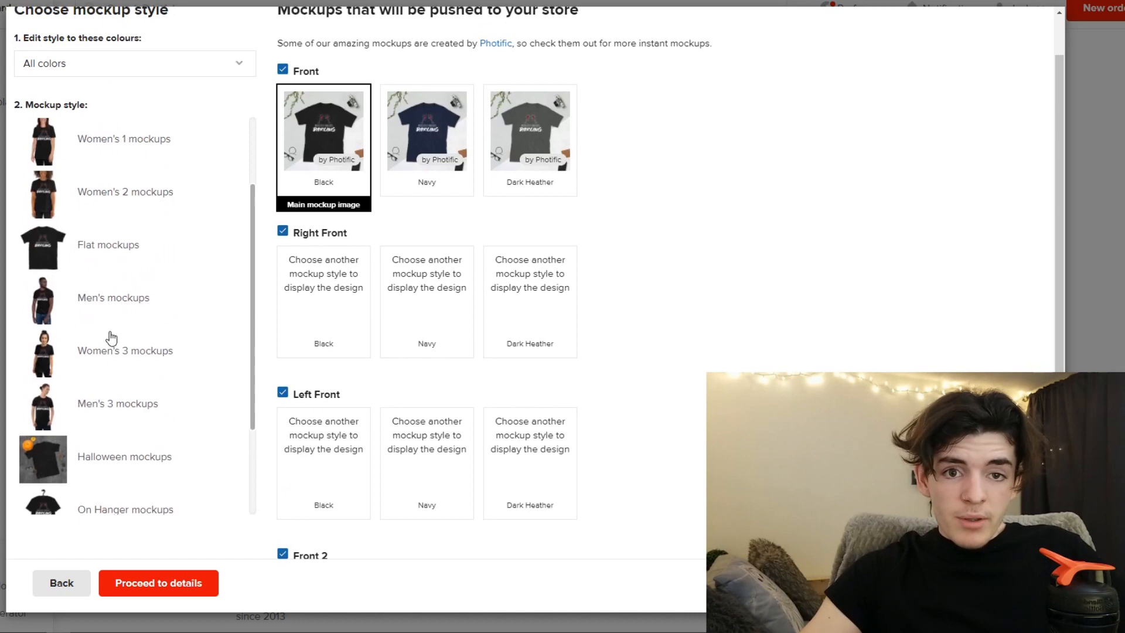
- Try the Flat mockups style, switch back to Flat Lifestyle mockups for all colours, and proceed to the product details
{"action": "left_click", "coordinate": [83, 317]}
{"action": "scroll", "coordinate": [111, 316], "scroll_direction": "up", "scroll_amount": 5}
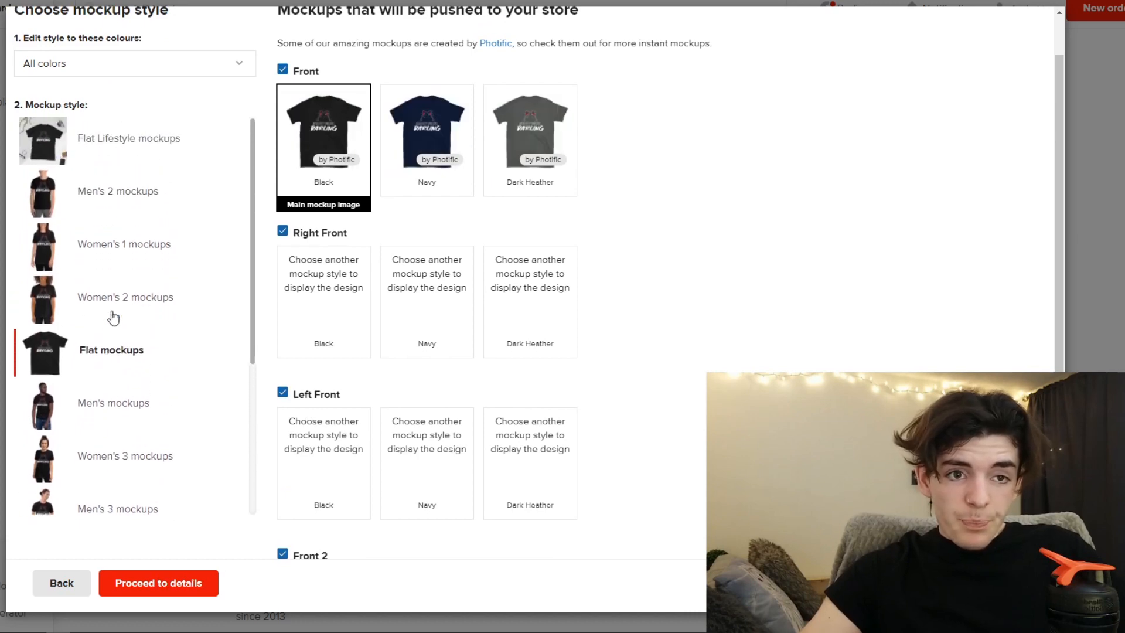
{"action": "left_click", "coordinate": [91, 204]}
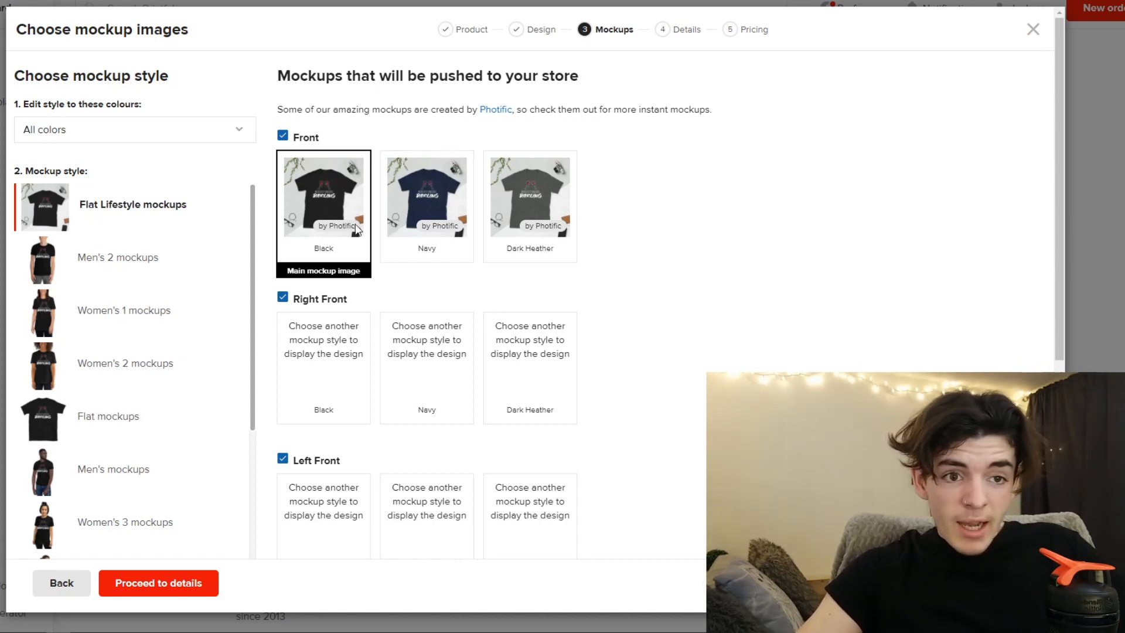
{"action": "scroll", "coordinate": [319, 257], "scroll_direction": "down", "scroll_amount": 7}
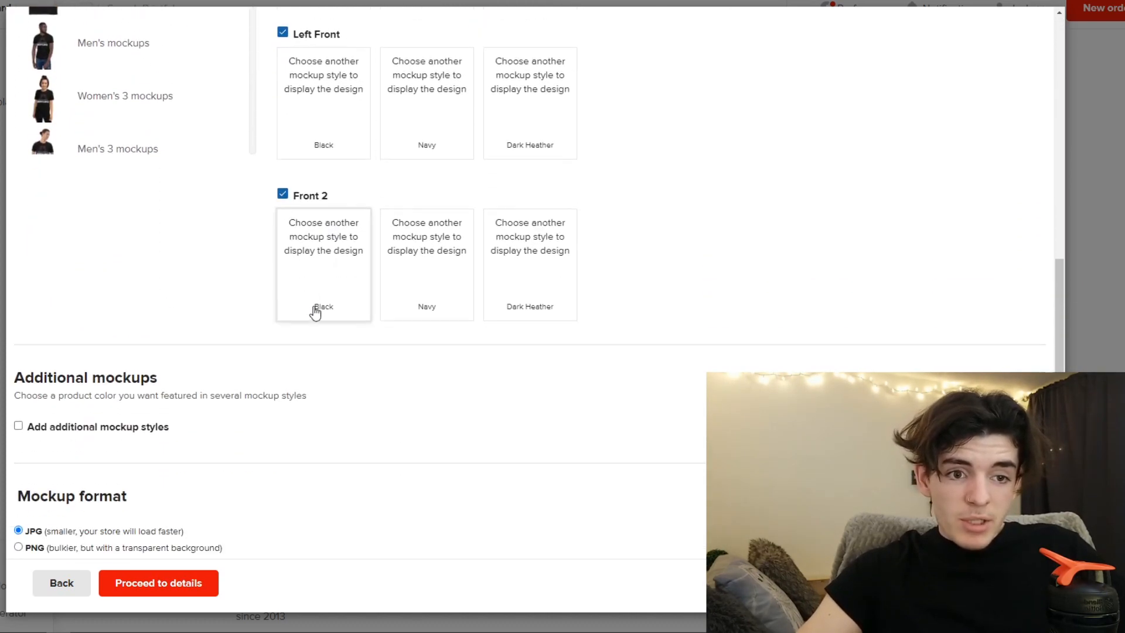
{"action": "scroll", "coordinate": [352, 319], "scroll_direction": "up", "scroll_amount": 4}
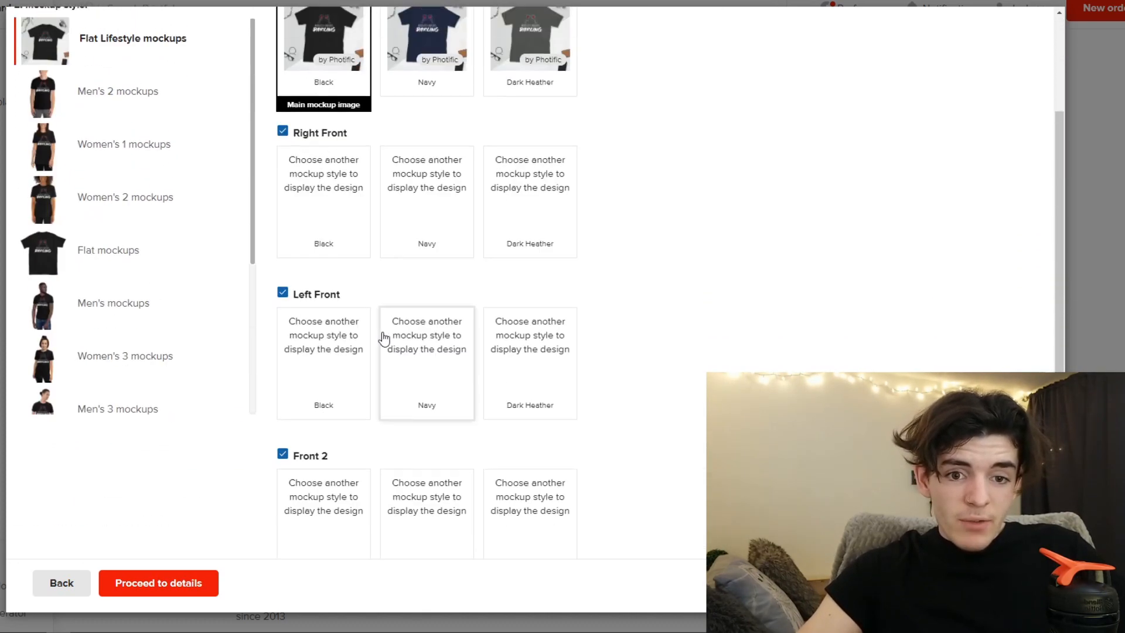
{"action": "left_click", "coordinate": [180, 591]}
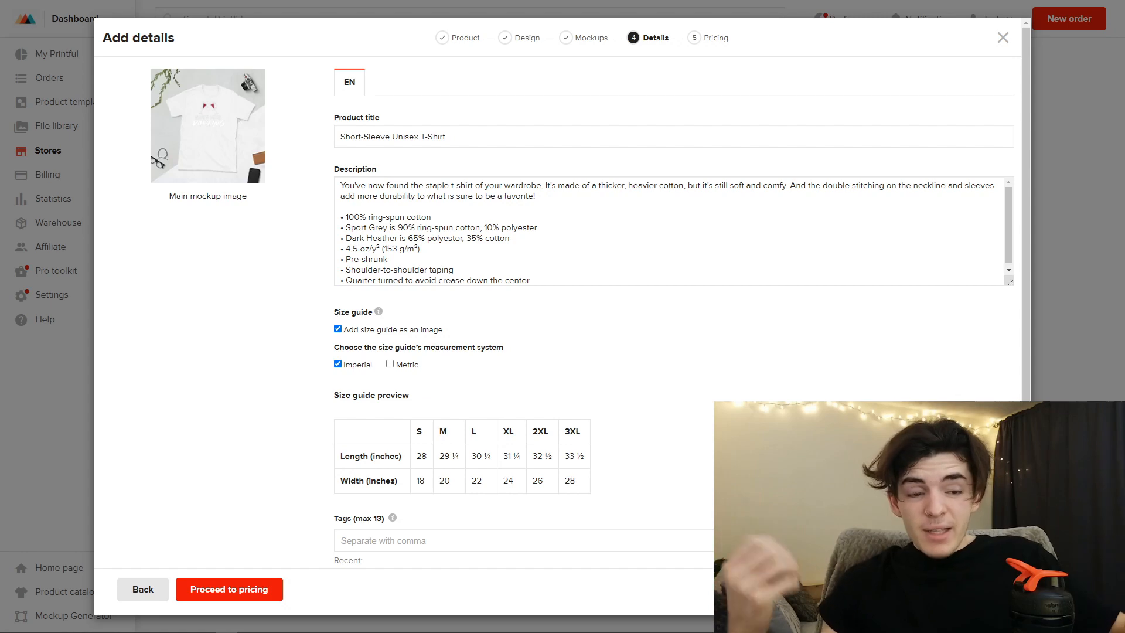
- Replace the default product title with "Absolutely Fabulous Darling"
{"action": "left_click_drag", "start_coordinate": [448, 137], "coordinate": [326, 146]}
{"action": "type", "text": "Abso"}
{"action": "type", "text": "lutely Fabulous Darling"}
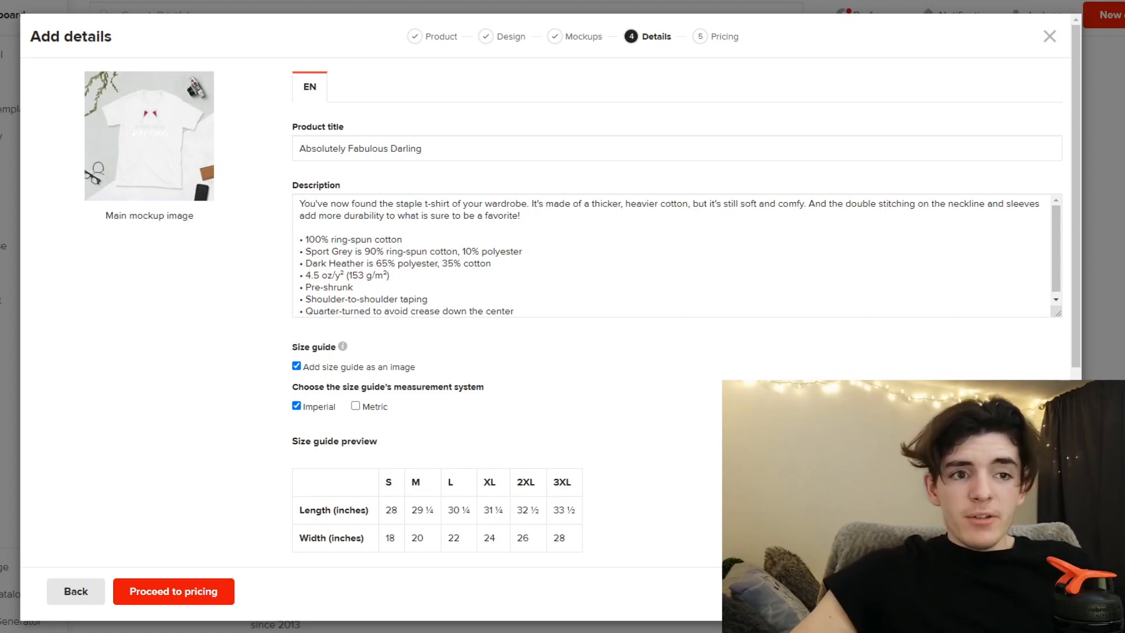
- Extend the title with "Absolutely Darling, Fabulous, Wine Mom, Funny Wine Tshirt, Fabulous Shirt" and insert the full title at the start of the description
{"action": "left_click", "coordinate": [494, 151]}
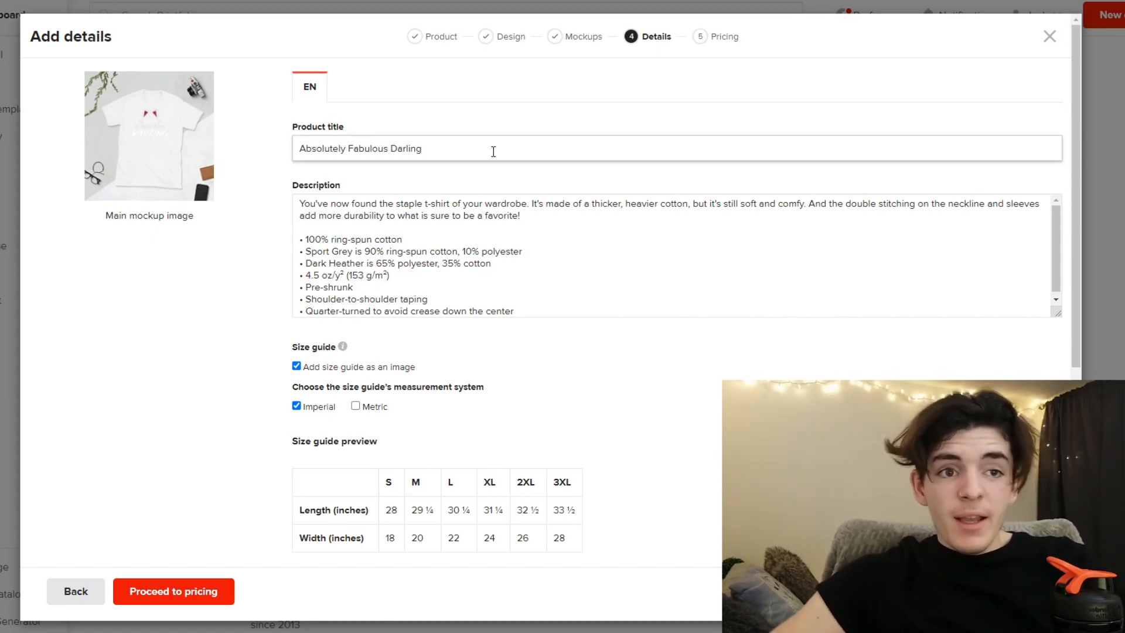
{"action": "type", "text": ","}
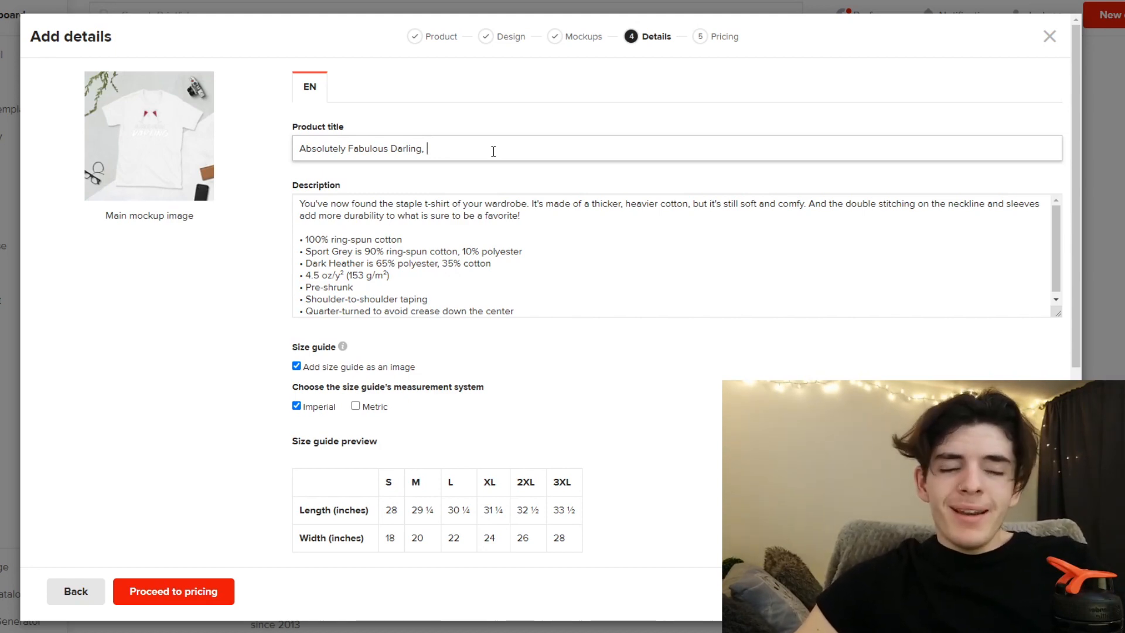
{"action": "type", "text": "Absolutely Fabulous Darling"}
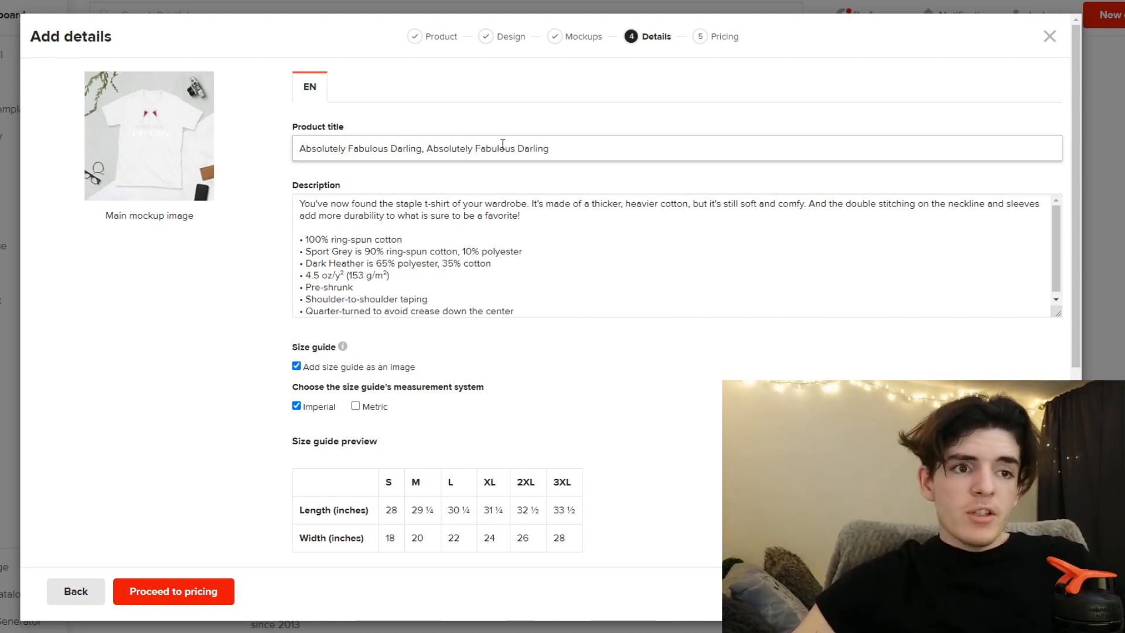
{"action": "mouse_move", "coordinate": [516, 148]}
{"action": "left_mouse_down"}
{"action": "mouse_move", "coordinate": [470, 151]}
{"action": "mouse_move", "coordinate": [515, 151]}
{"action": "left_mouse_up"}
{"action": "key", "text": "BackSpace"}
{"action": "type", "text": "Fabulous"}
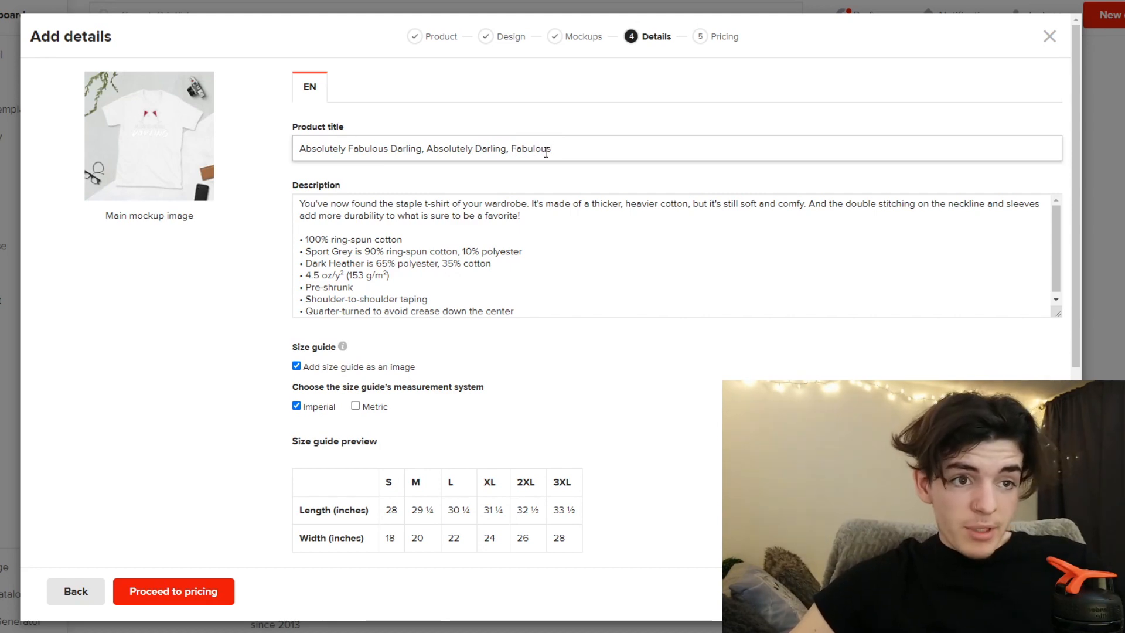
{"action": "left_click_drag", "start_coordinate": [419, 150], "coordinate": [291, 157]}
{"action": "left_click", "coordinate": [630, 146]}
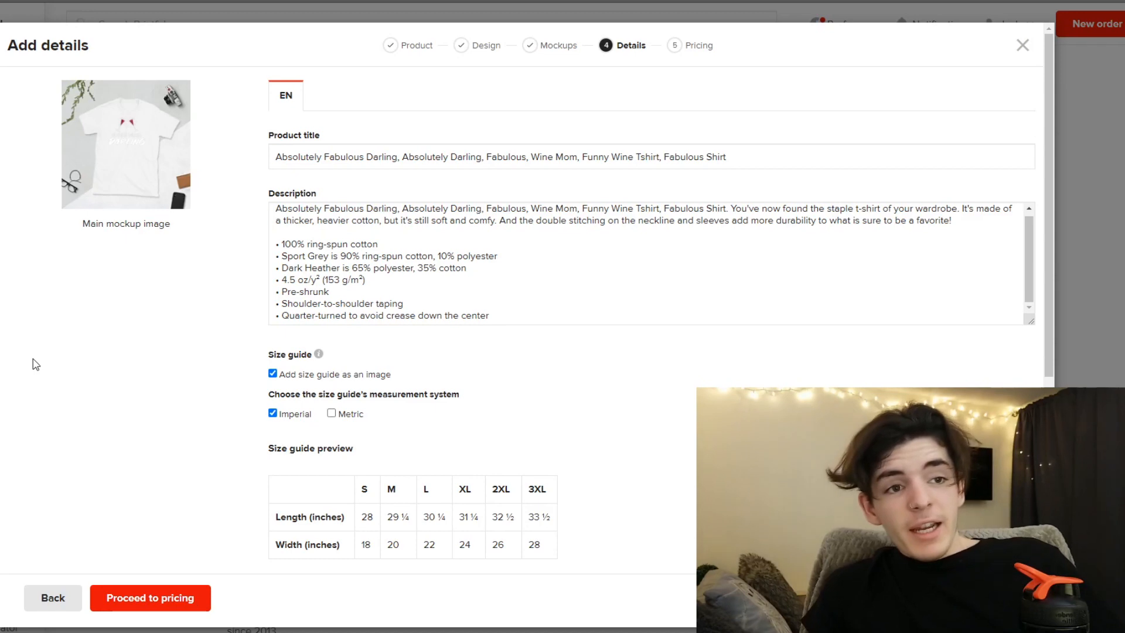
- Review the keywords in the product title and the matching opening line of the description
{"action": "left_click_drag", "start_coordinate": [793, 155], "coordinate": [272, 175]}
{"action": "left_click", "coordinate": [315, 156]}
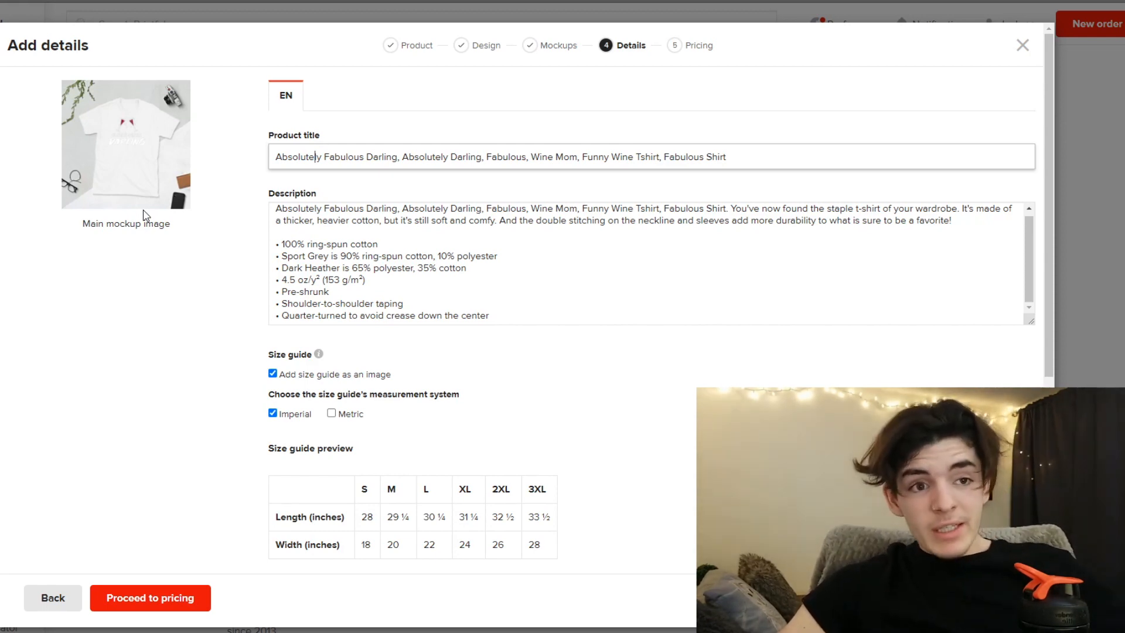
{"action": "left_click_drag", "start_coordinate": [751, 158], "coordinate": [258, 172]}
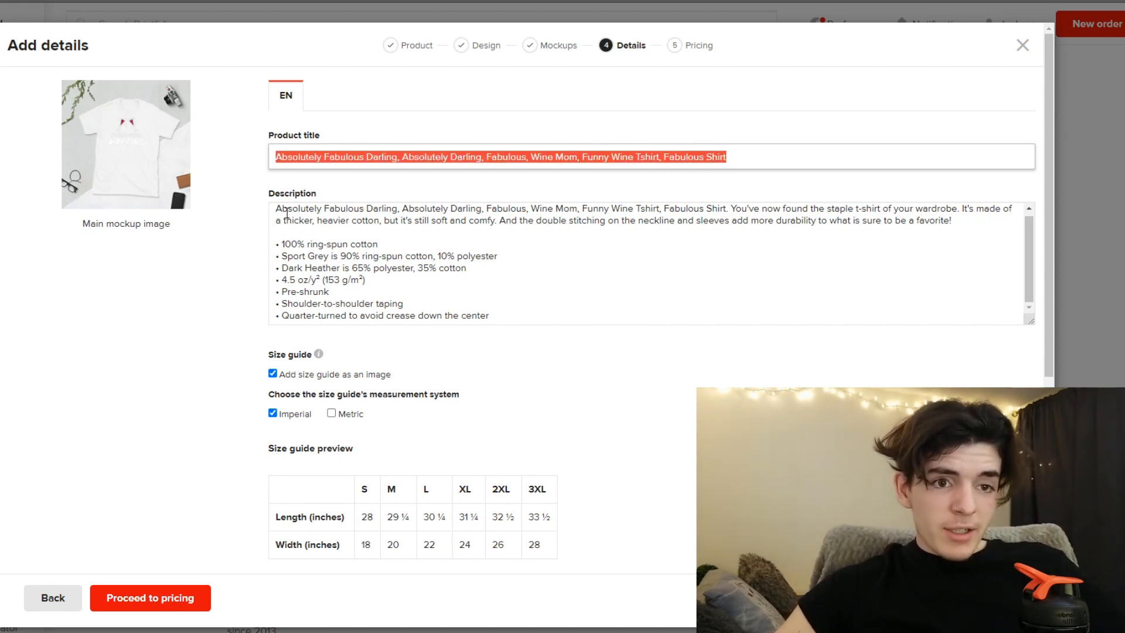
{"action": "left_click_drag", "start_coordinate": [275, 212], "coordinate": [739, 215]}
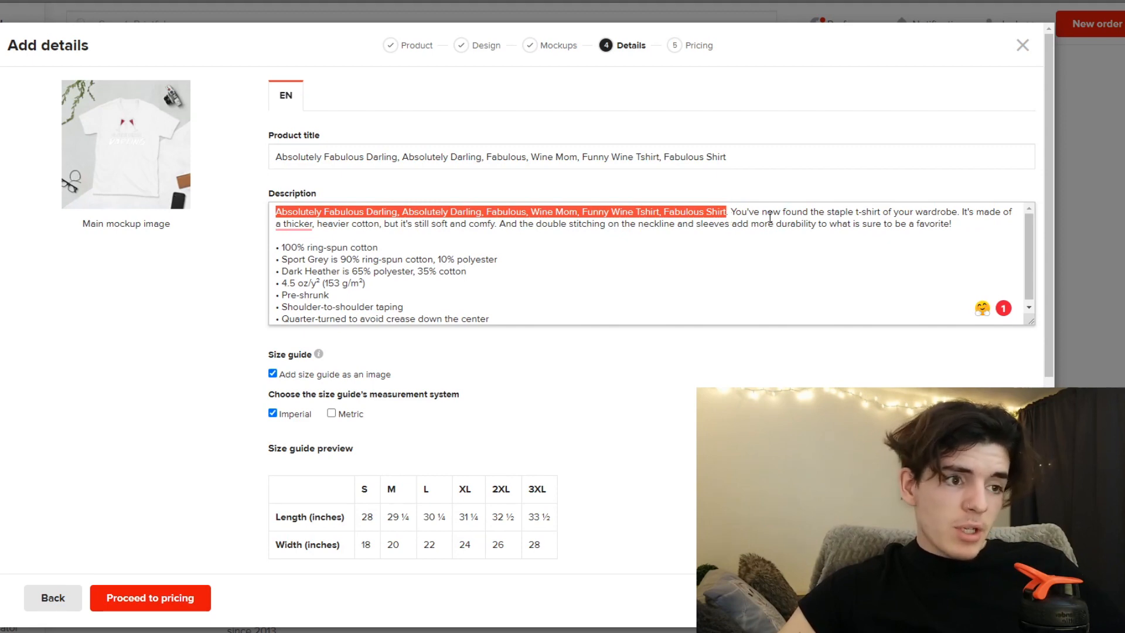
{"action": "left_click", "coordinate": [764, 217]}
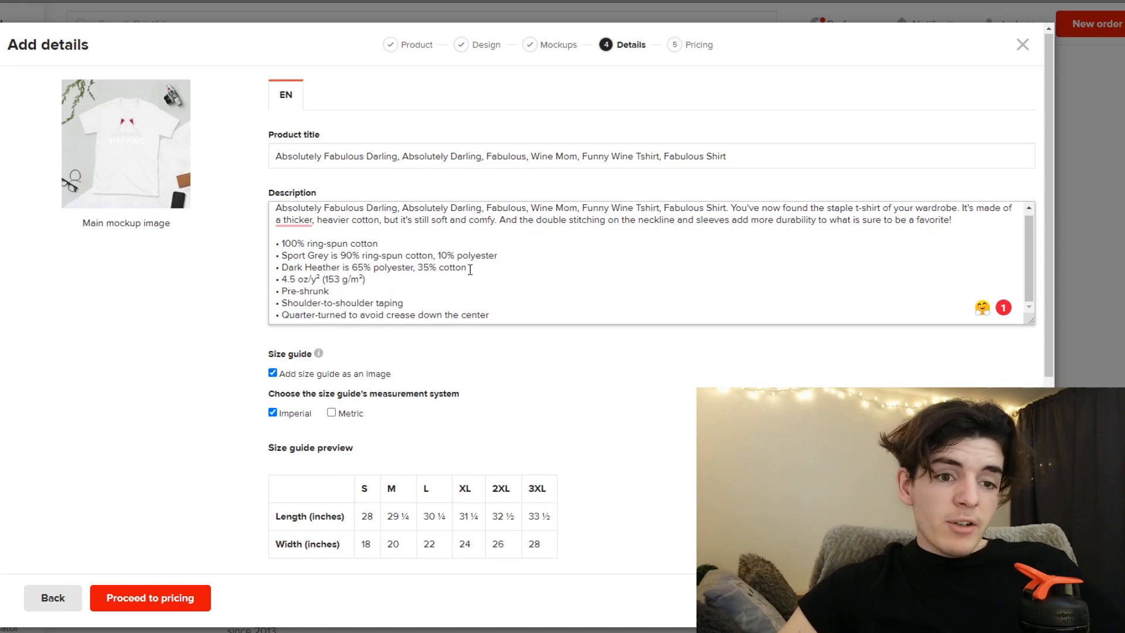
- Check the product's tags, style and free-shipping option, and proceed to pricing
{"action": "scroll", "coordinate": [498, 265], "scroll_direction": "down", "scroll_amount": 7}
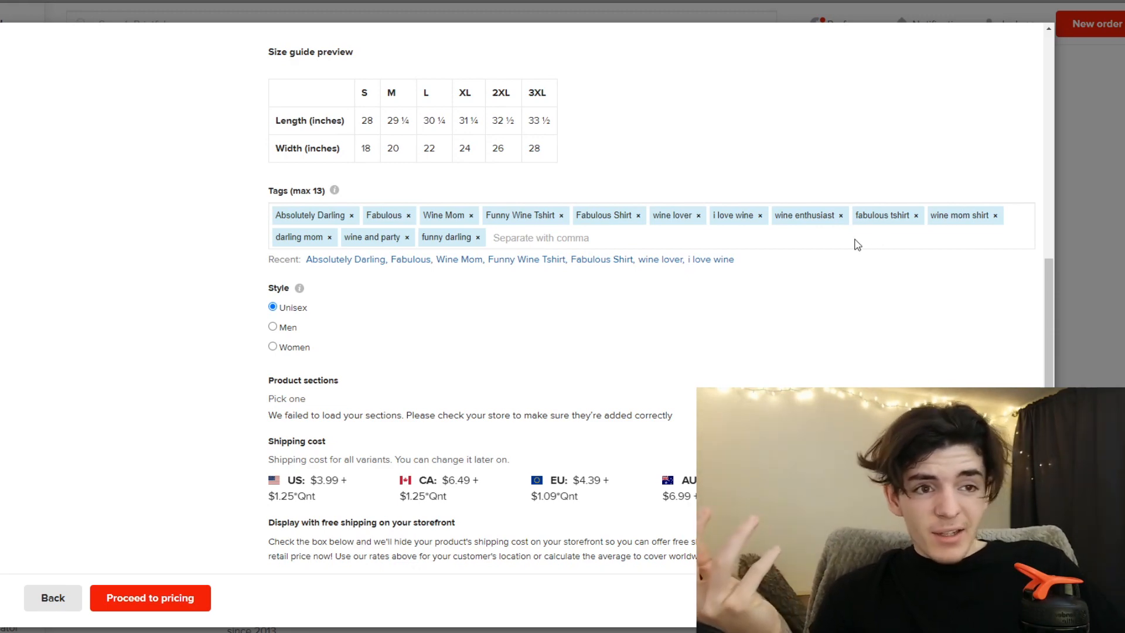
{"action": "scroll", "coordinate": [504, 270], "scroll_direction": "down", "scroll_amount": 1}
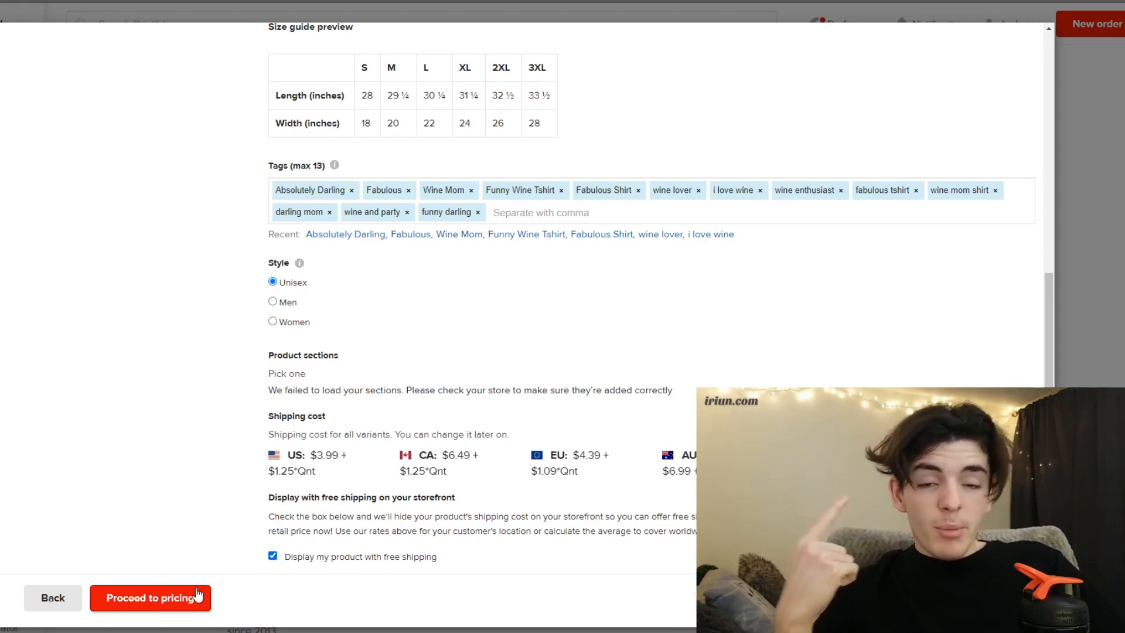
{"action": "left_click", "coordinate": [195, 597]}
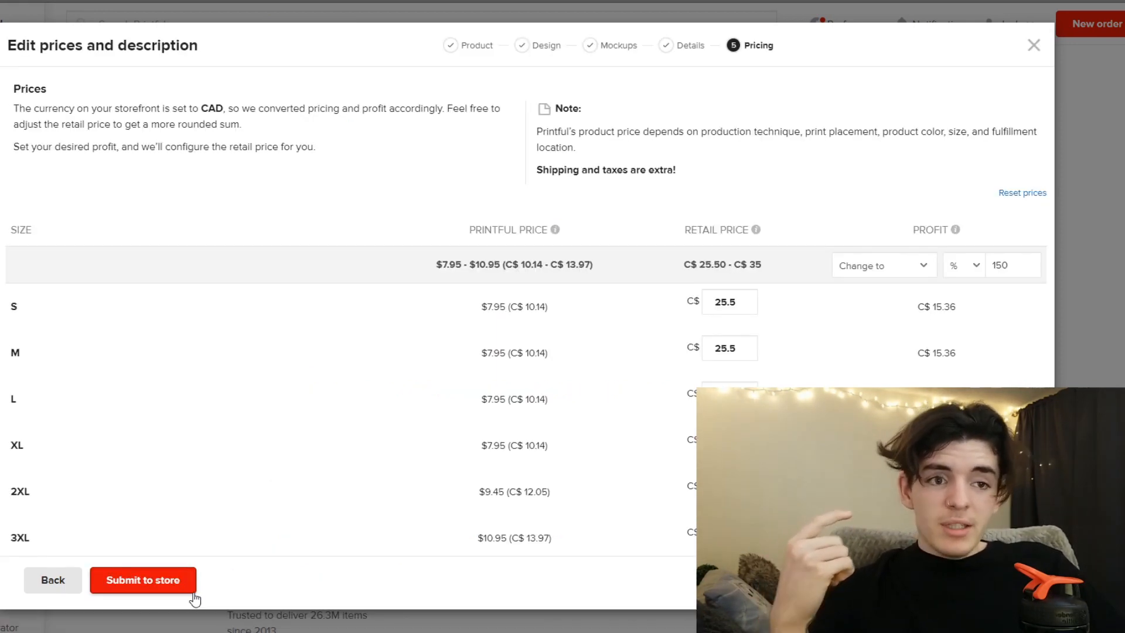
- Set the profit margin for all shirt sizes to 150% and submit the product to the store
{"action": "left_click_drag", "start_coordinate": [1011, 266], "coordinate": [982, 274]}
{"action": "left_click", "coordinate": [1014, 263]}
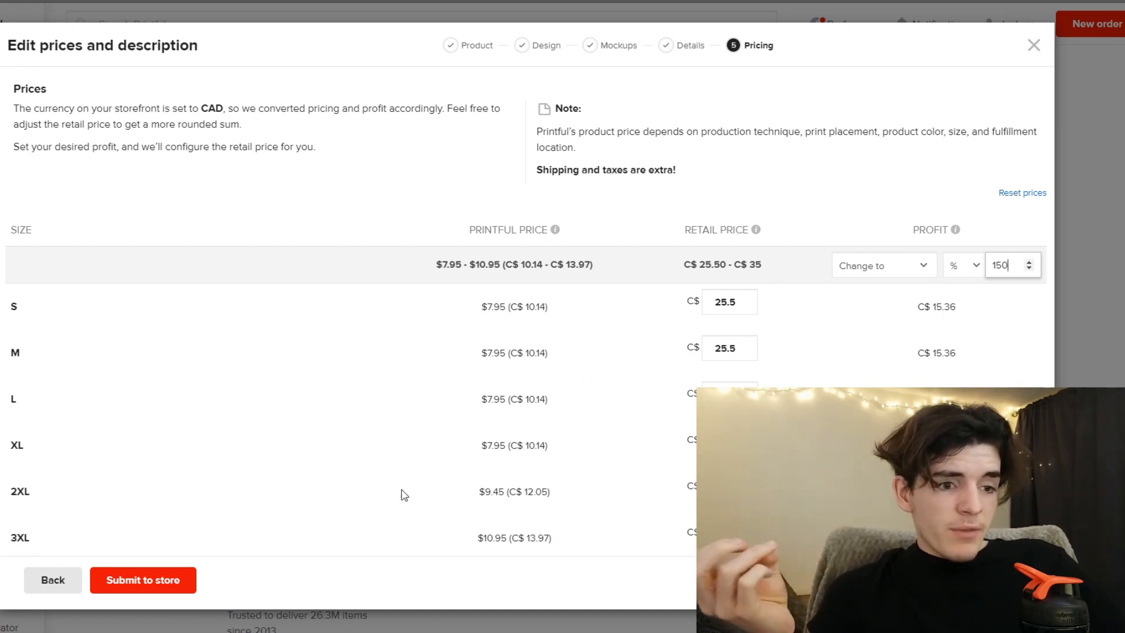
{"action": "left_click", "coordinate": [187, 581]}
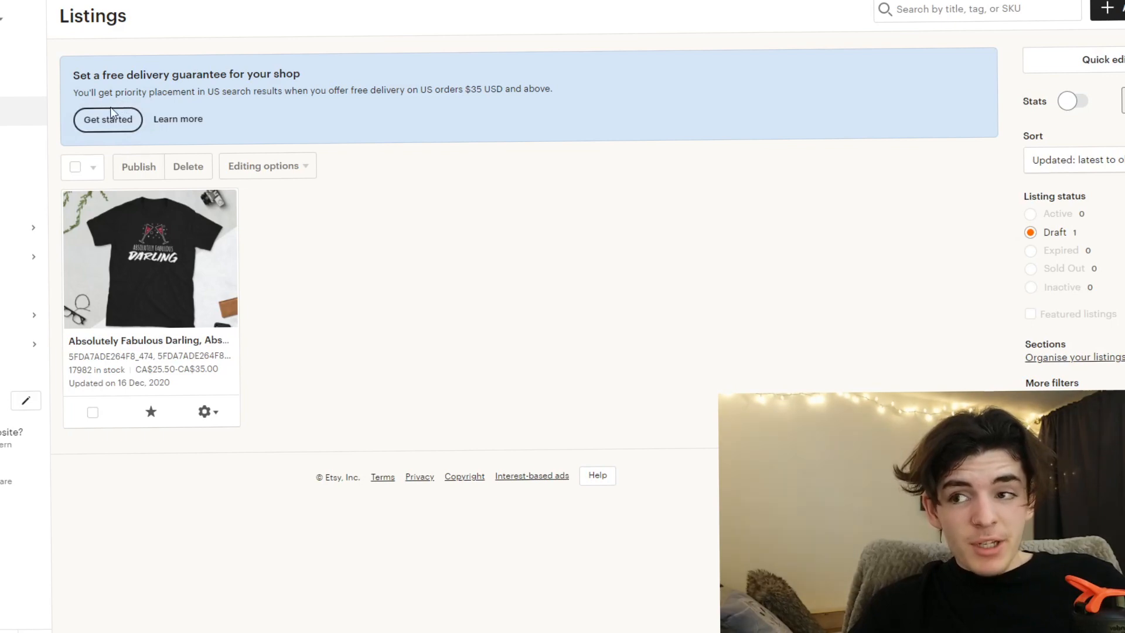
- Turn on the Etsy shop's US free delivery guarantee for orders of 35 USD and above, and skim the resulting delivery settings
{"action": "left_click_drag", "start_coordinate": [106, 78], "coordinate": [203, 69]}
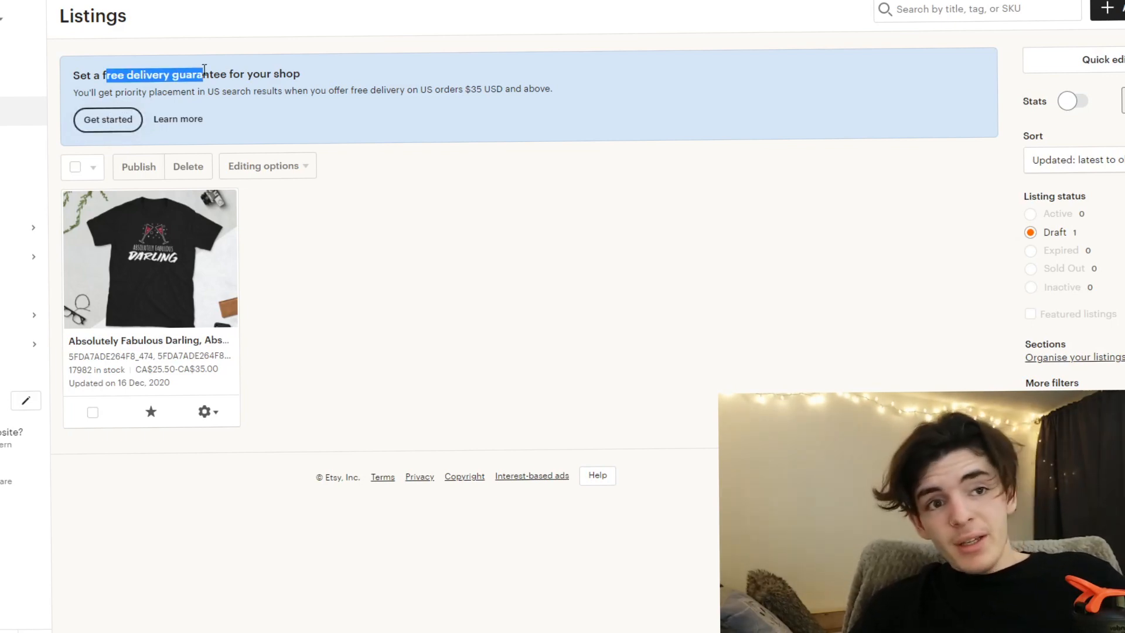
{"action": "left_click", "coordinate": [202, 72]}
{"action": "left_click", "coordinate": [123, 124]}
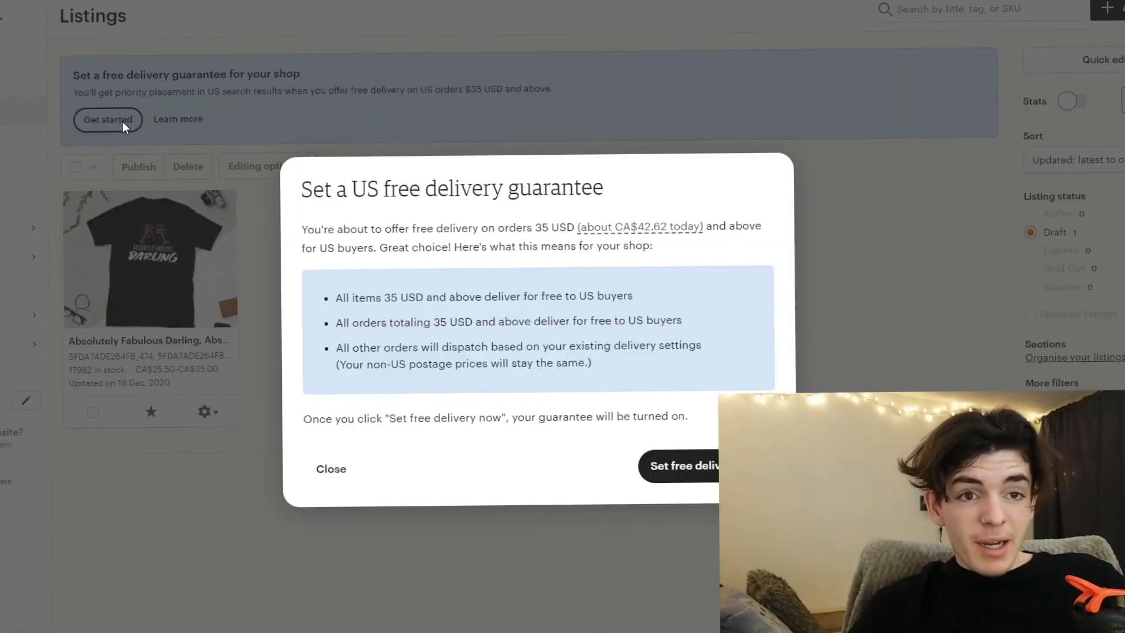
{"action": "left_click", "coordinate": [695, 475]}
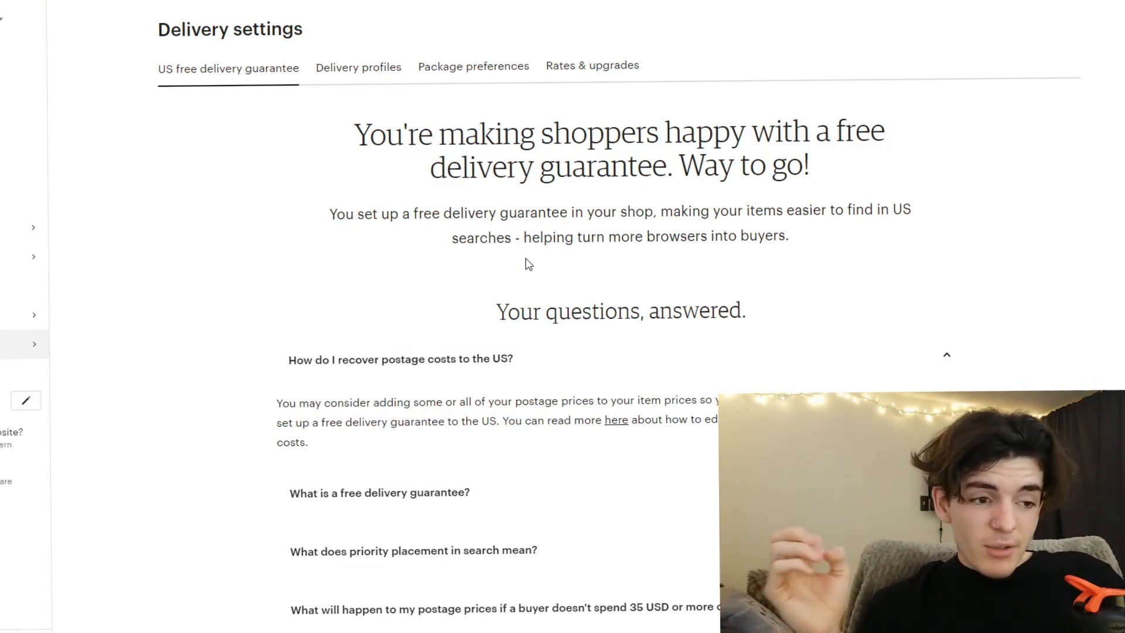
{"action": "scroll", "coordinate": [529, 259], "scroll_direction": "down", "scroll_amount": 5}
{"action": "scroll", "coordinate": [526, 262], "scroll_direction": "up", "scroll_amount": 4}
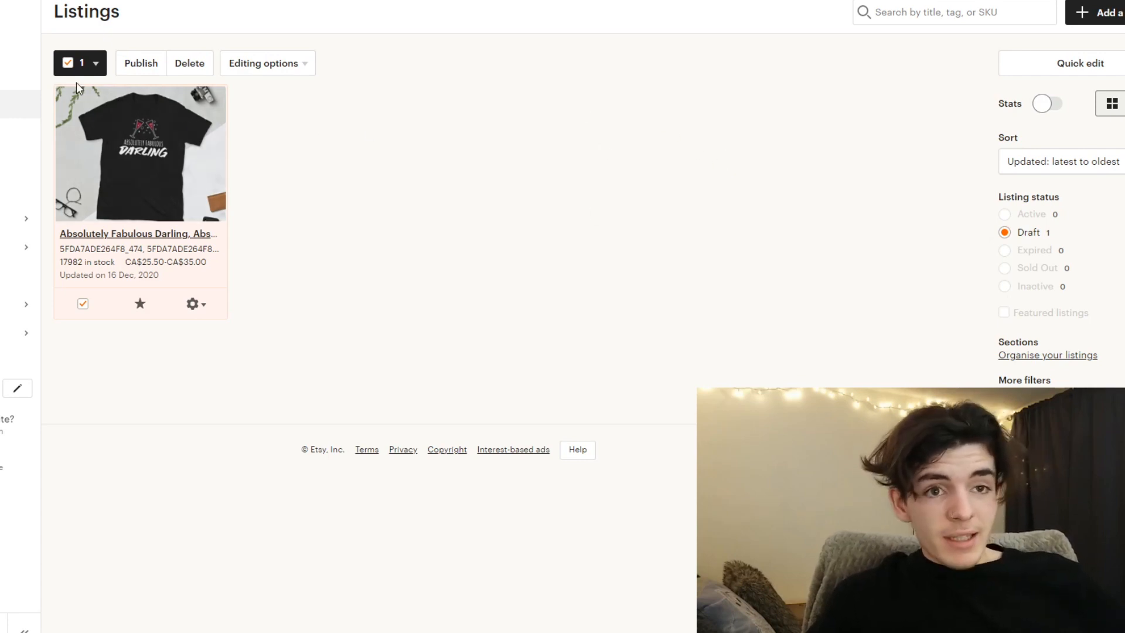
- Start adding a new production partner for the draft t-shirt listing and name it Printful
{"action": "left_click", "coordinate": [83, 303]}
{"action": "left_click", "coordinate": [82, 304]}
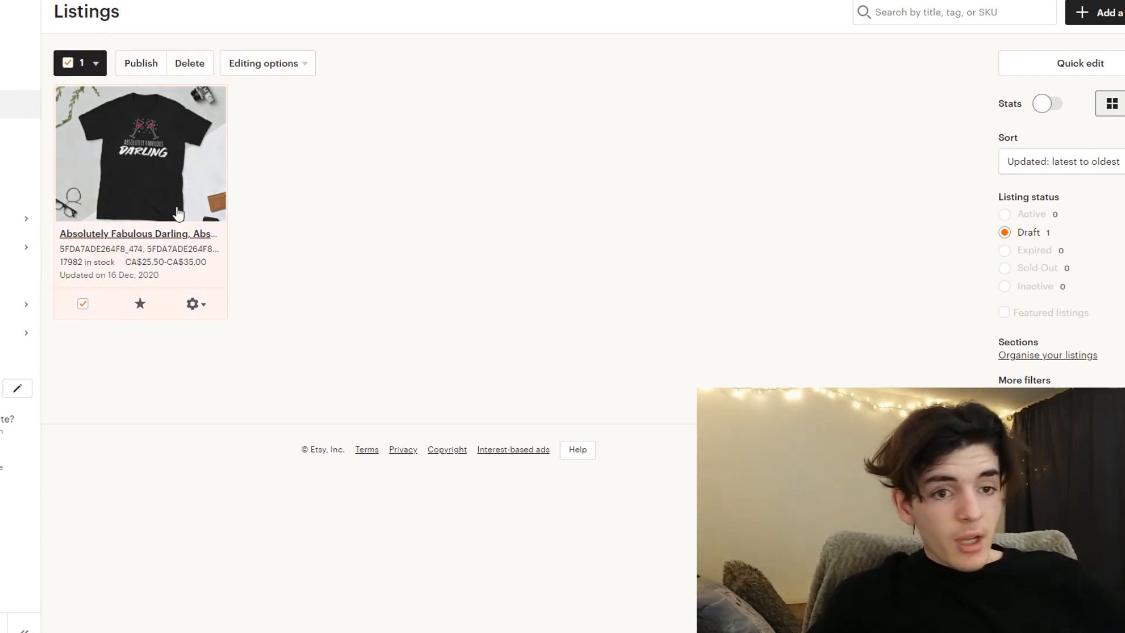
{"action": "left_click", "coordinate": [266, 65]}
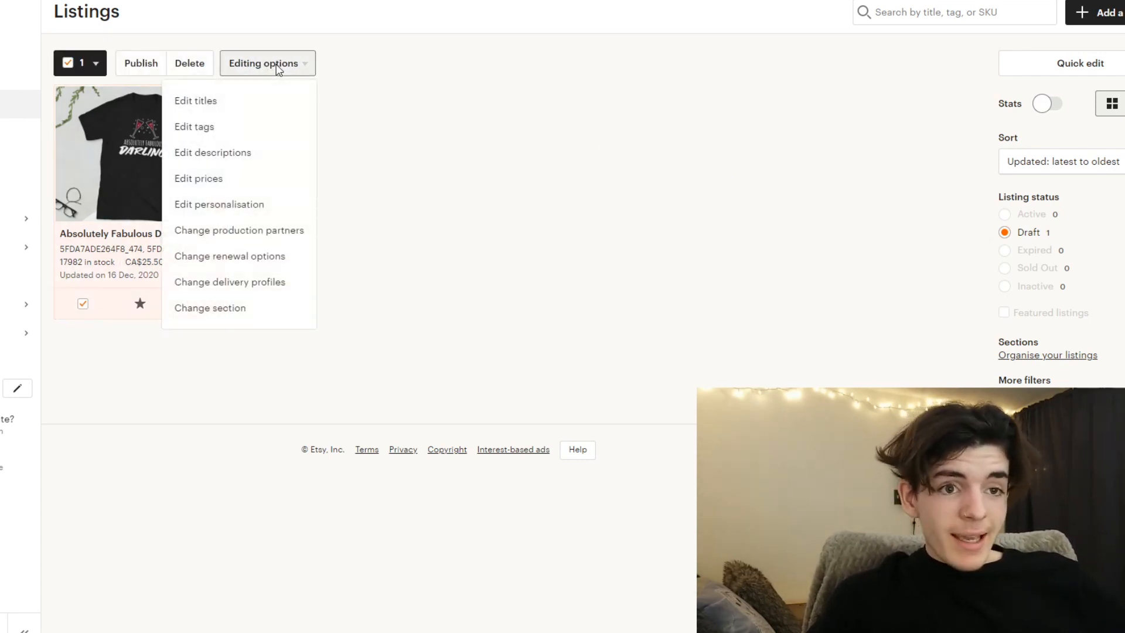
{"action": "left_click", "coordinate": [242, 238]}
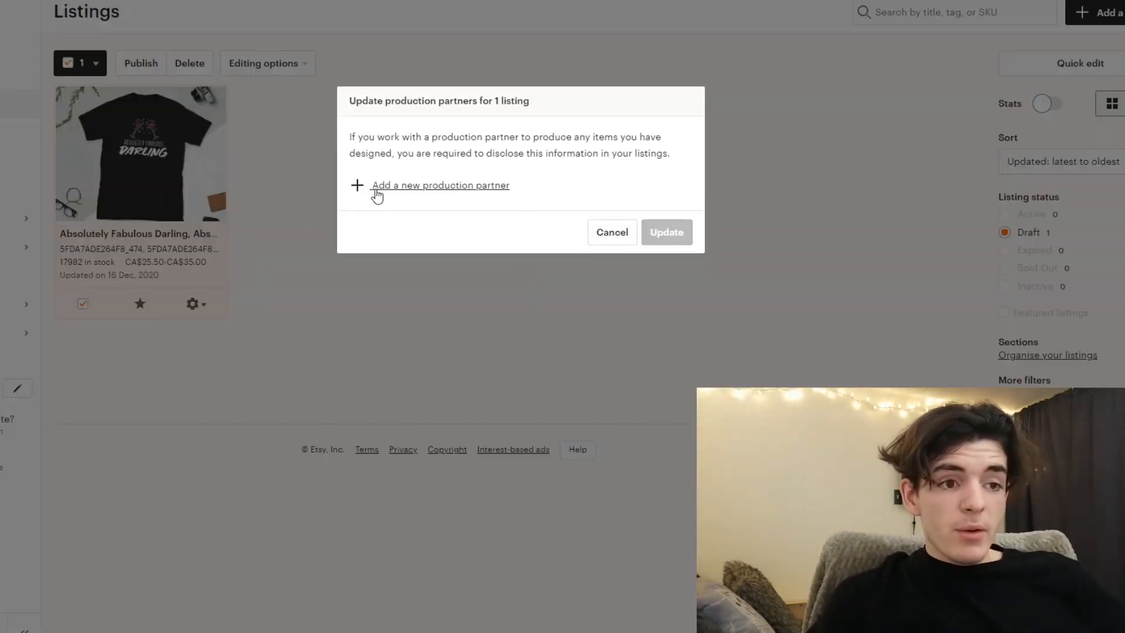
{"action": "left_click", "coordinate": [433, 198]}
{"action": "left_click", "coordinate": [479, 198]}
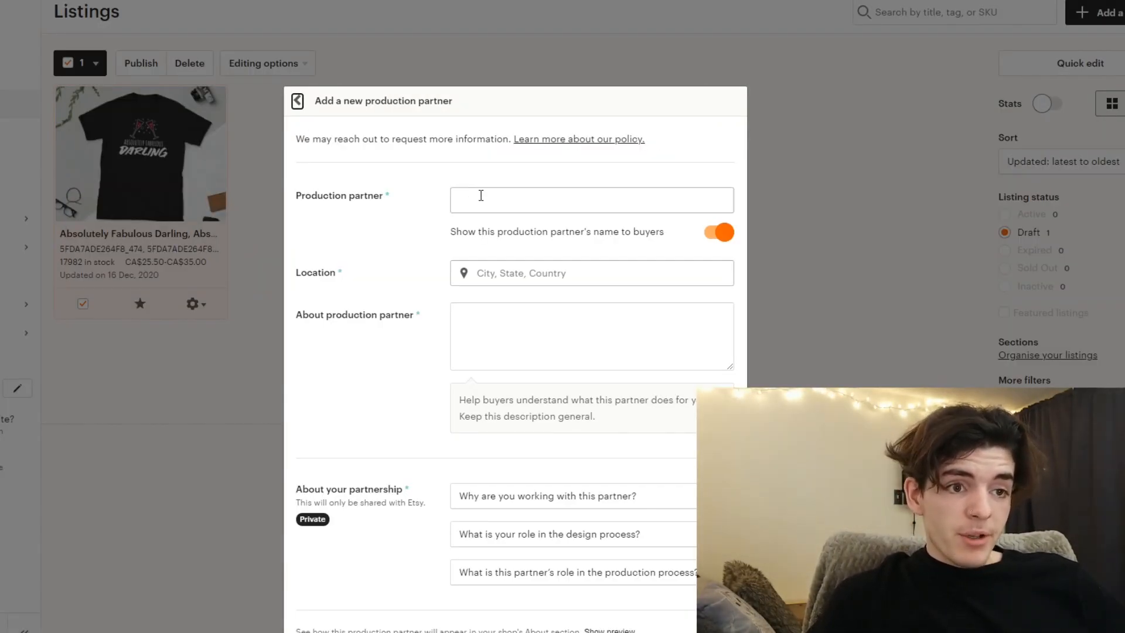
{"action": "type", "text": "Printful"}
{"action": "left_click", "coordinate": [482, 229]}
- Set the partner's location to Chatsworth, Illinois, United States Of America, and paste the prepared text on how Printful helps produce the shirts
{"action": "left_click", "coordinate": [487, 272]}
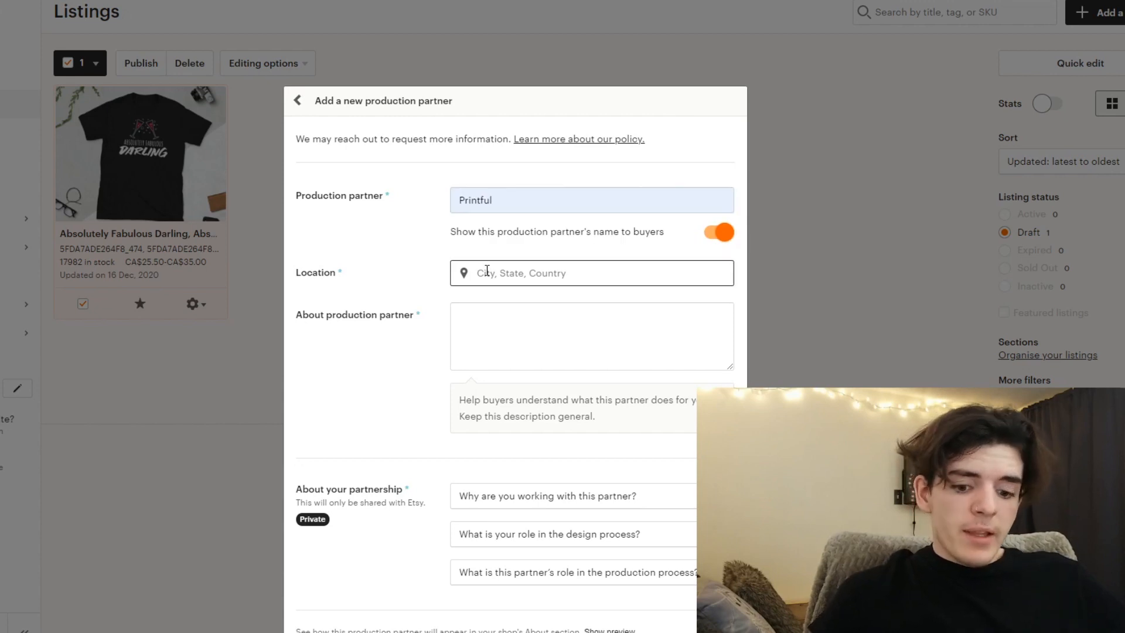
{"action": "type", "text": "Chatswor"}
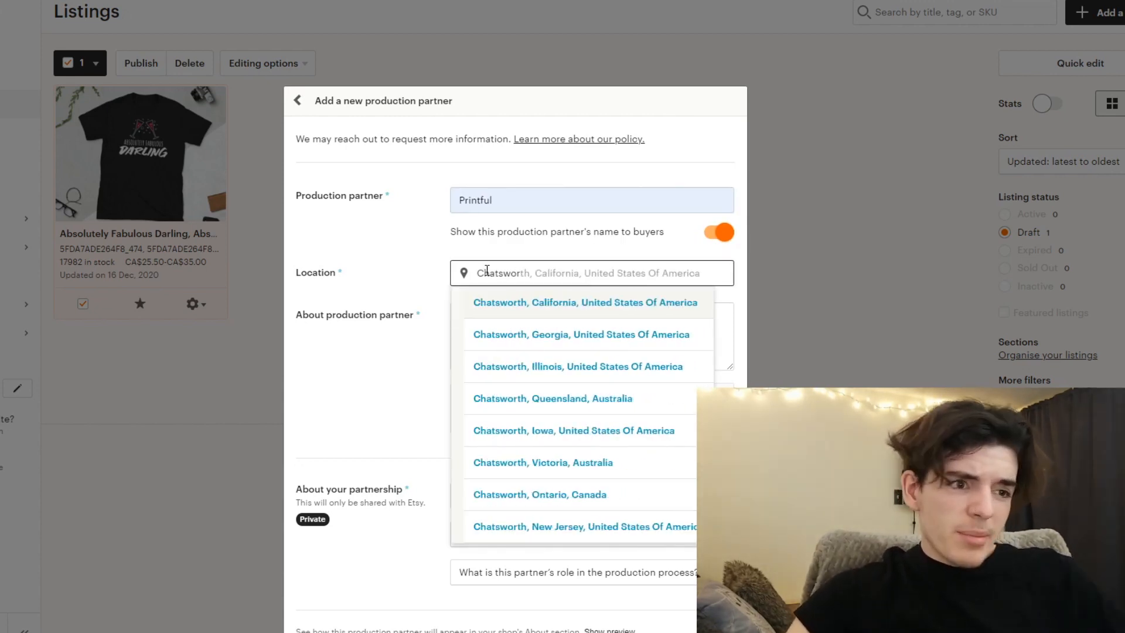
{"action": "left_click", "coordinate": [586, 368]}
{"action": "left_click", "coordinate": [591, 342]}
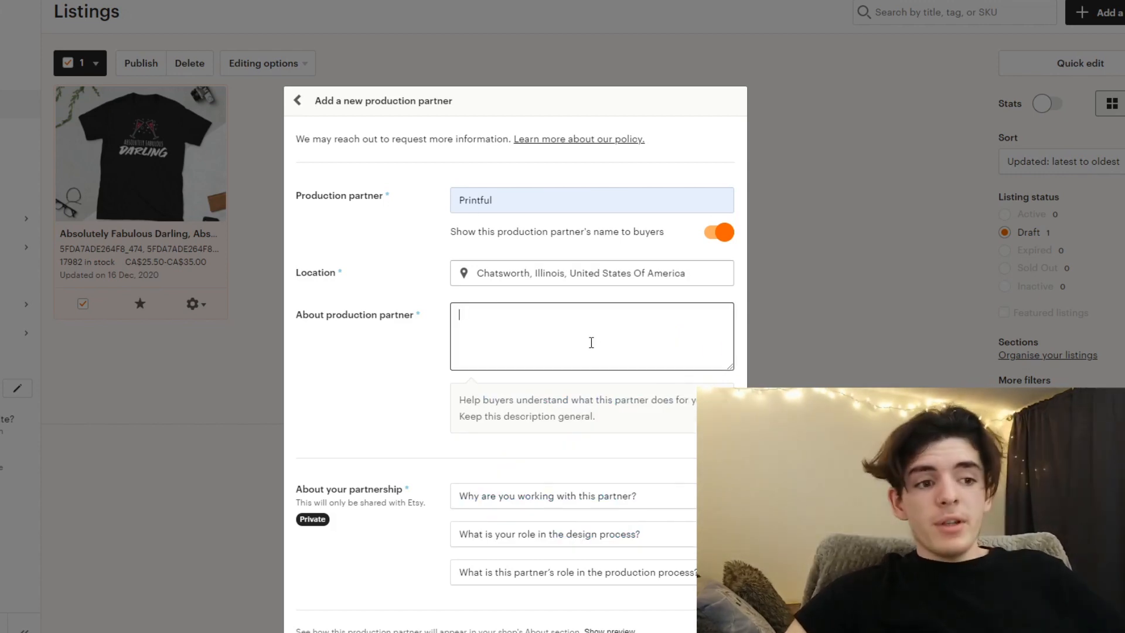
{"action": "type", "text": "Printful helps me produce the highest quality of shirts and products while allowing me to make awesome designs day in and day out, without them I would be a mess and I love the products we produce by working together."}
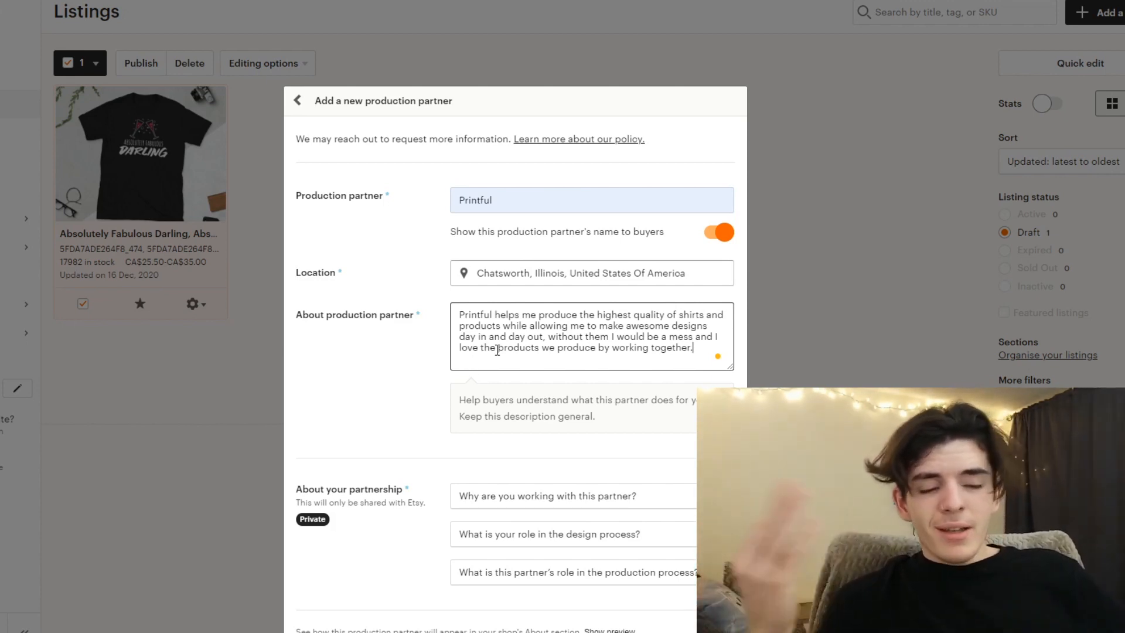
- Answer the partnership questions with lacking technical ability or equipment, "I design everything myself" and "They do everything for me", and save the partner
{"action": "scroll", "coordinate": [497, 352], "scroll_direction": "down", "scroll_amount": 2}
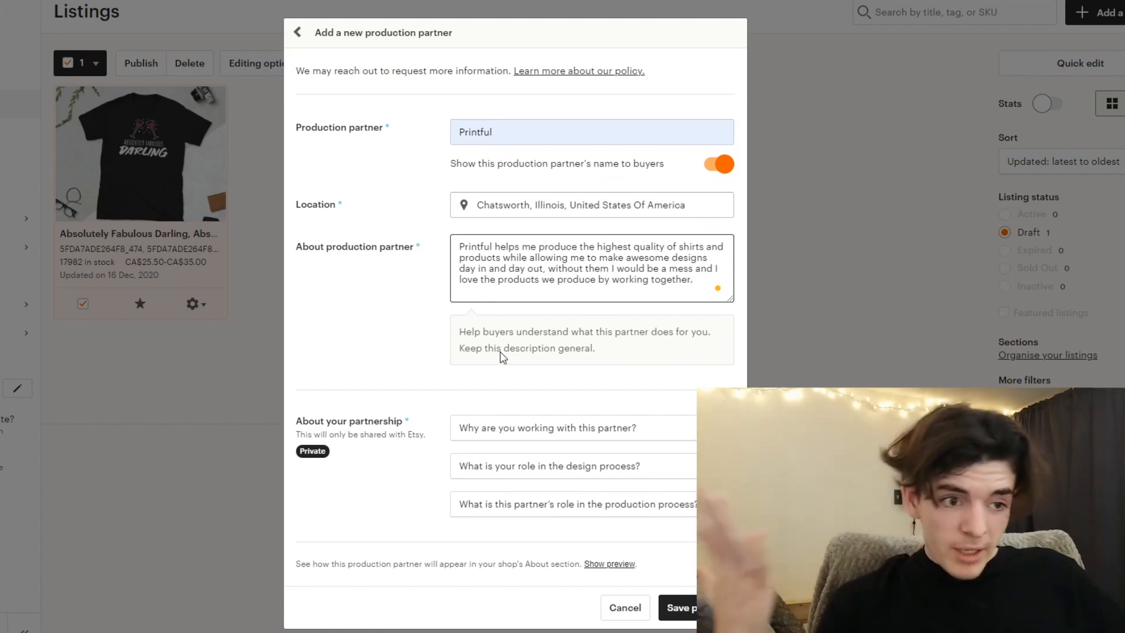
{"action": "scroll", "coordinate": [572, 372], "scroll_direction": "down", "scroll_amount": 2}
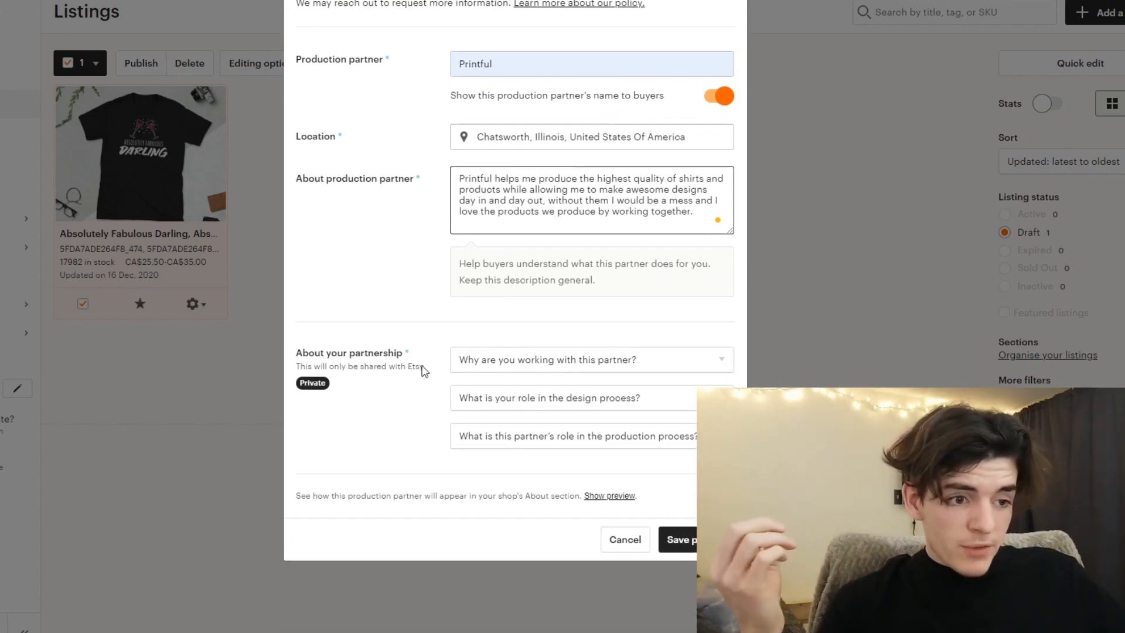
{"action": "left_click", "coordinate": [518, 359]}
{"action": "left_click", "coordinate": [525, 399]}
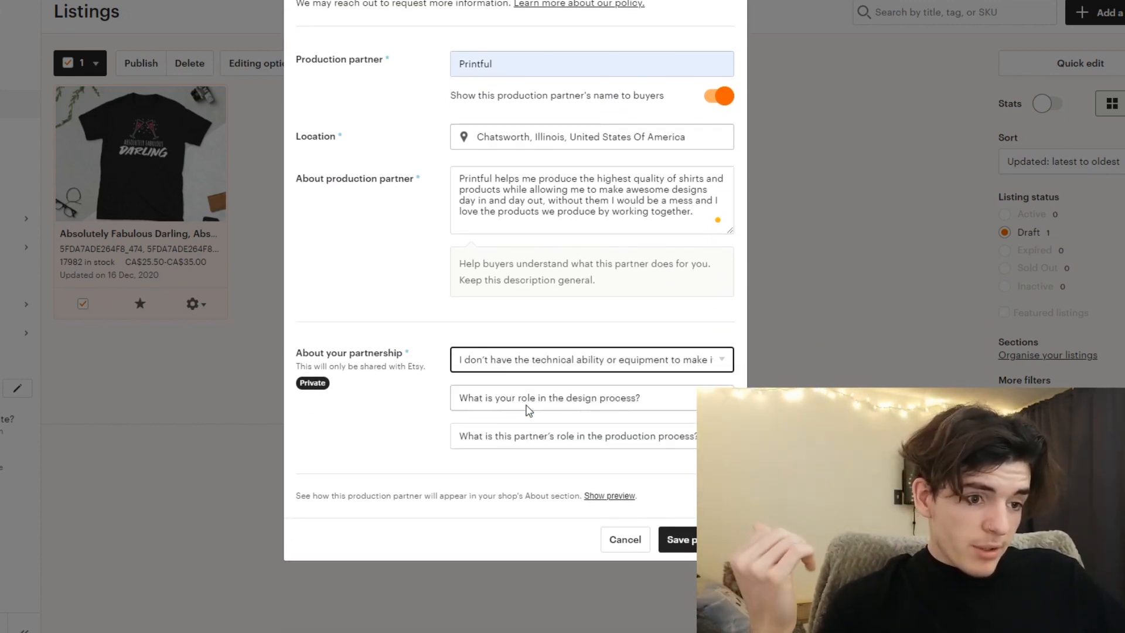
{"action": "left_click", "coordinate": [528, 404]}
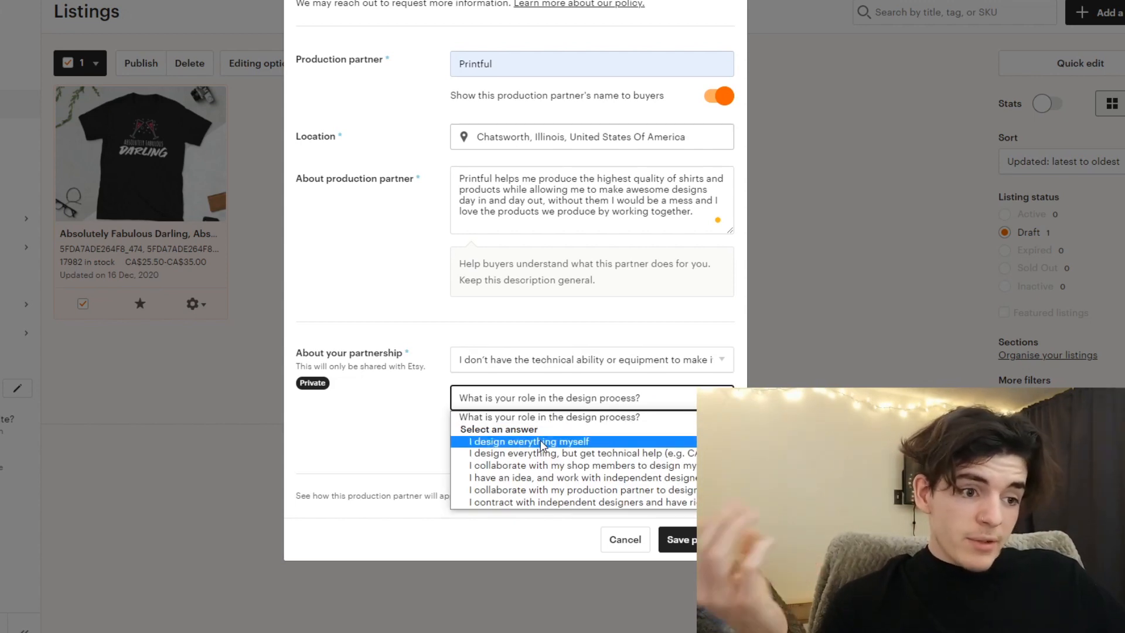
{"action": "left_click", "coordinate": [541, 443]}
{"action": "left_click", "coordinate": [529, 398]}
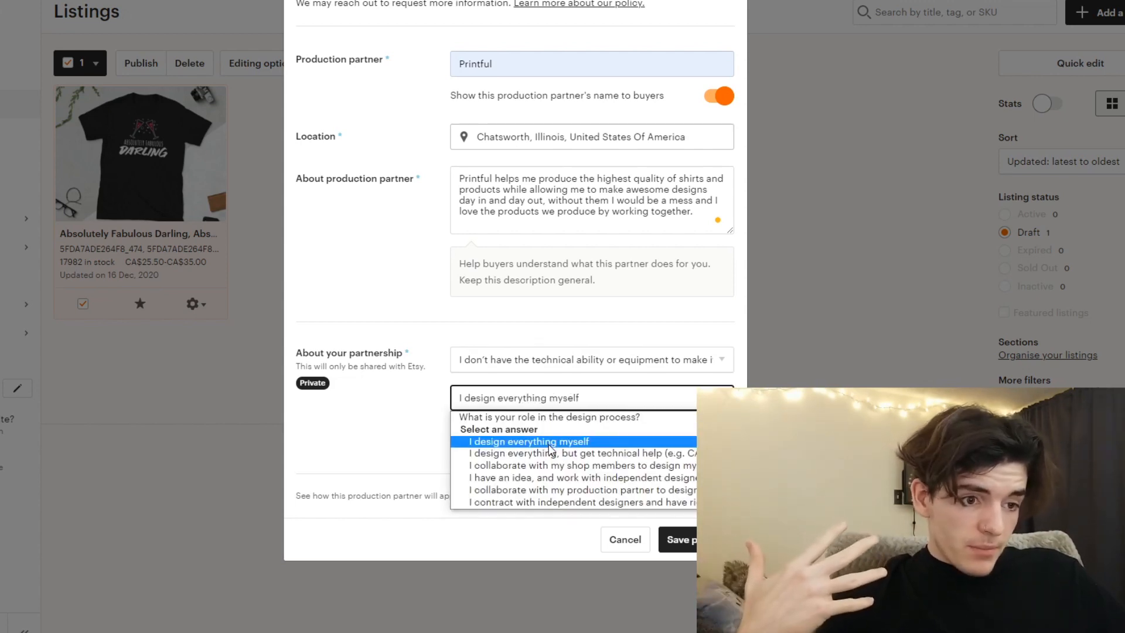
{"action": "left_click", "coordinate": [552, 444]}
{"action": "left_click", "coordinate": [549, 442]}
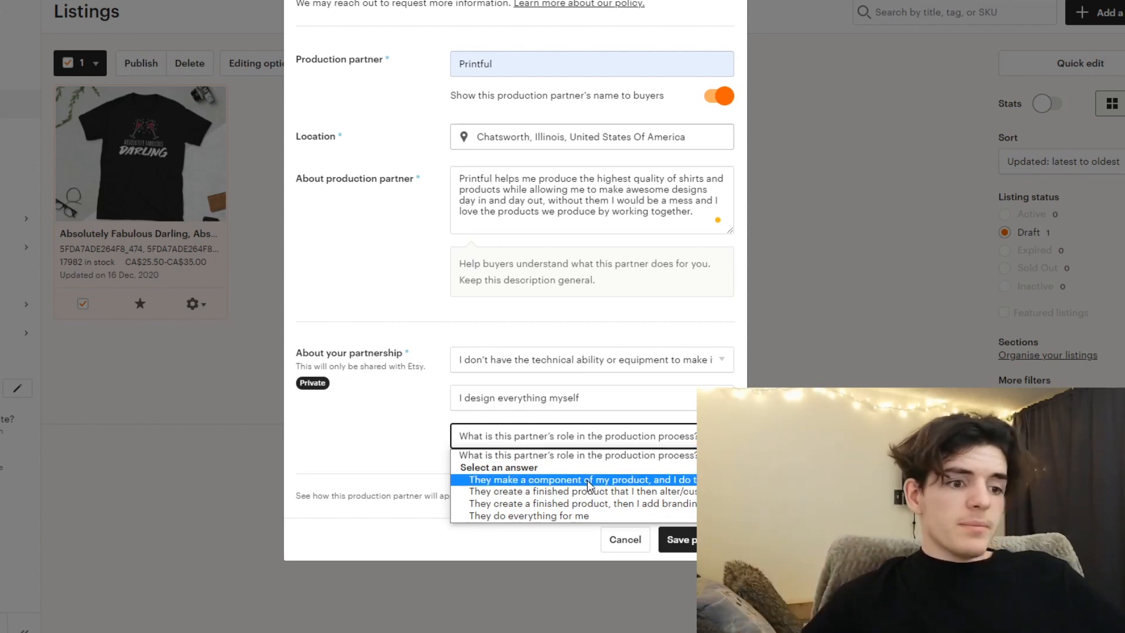
{"action": "left_click", "coordinate": [527, 516]}
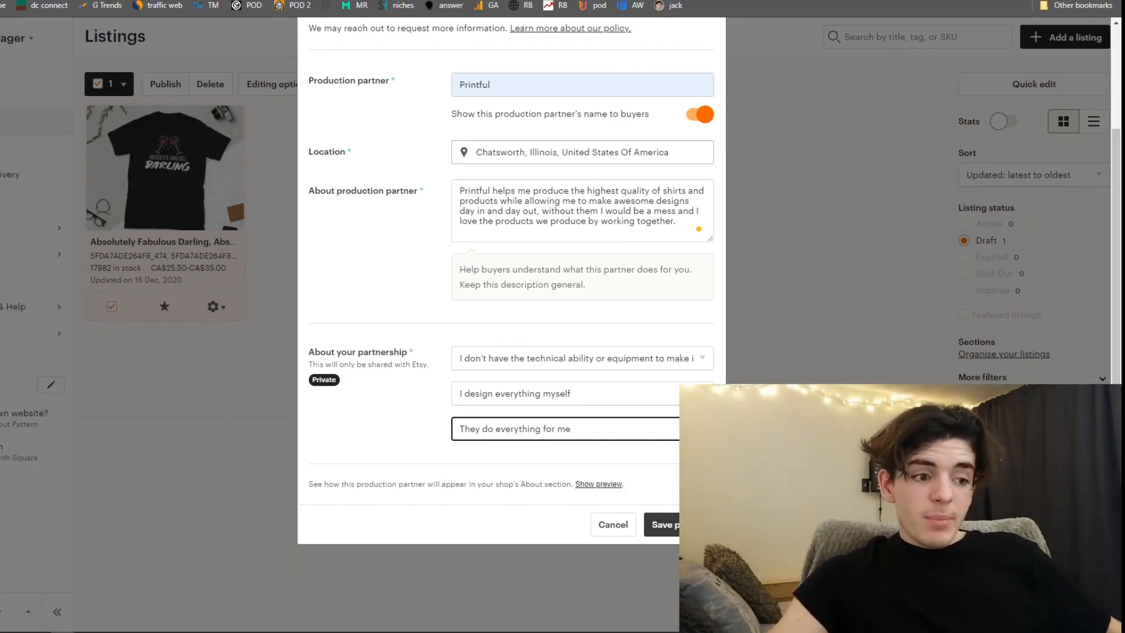
{"action": "left_click", "coordinate": [662, 525]}
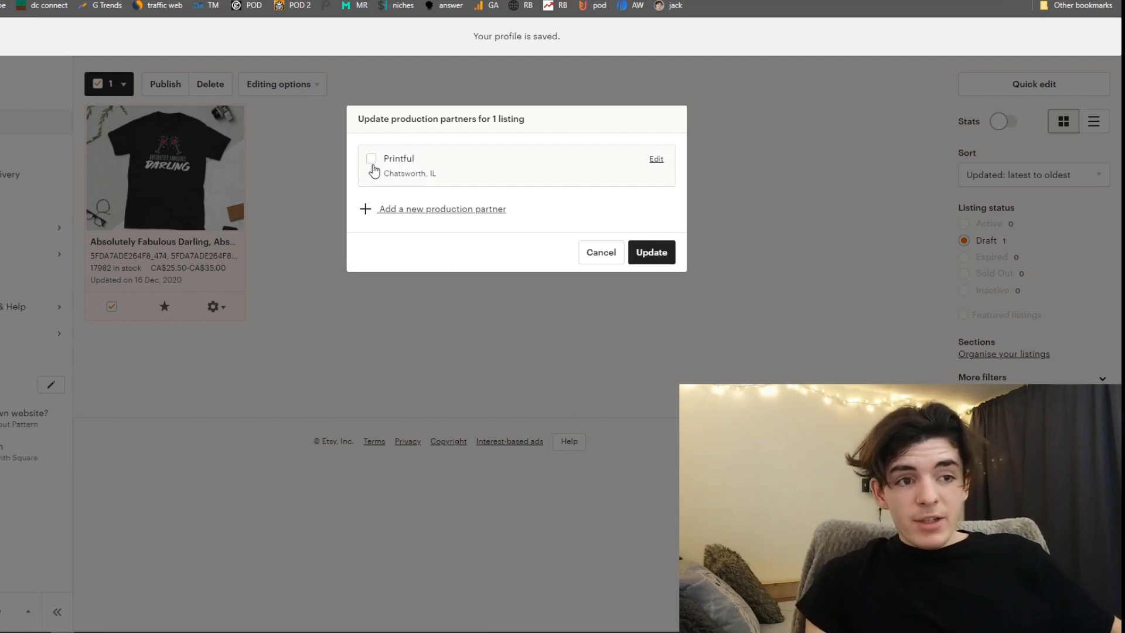
- Assign Printful as the draft listing's production partner and recheck that assignment on the listing
{"action": "left_click", "coordinate": [655, 252]}
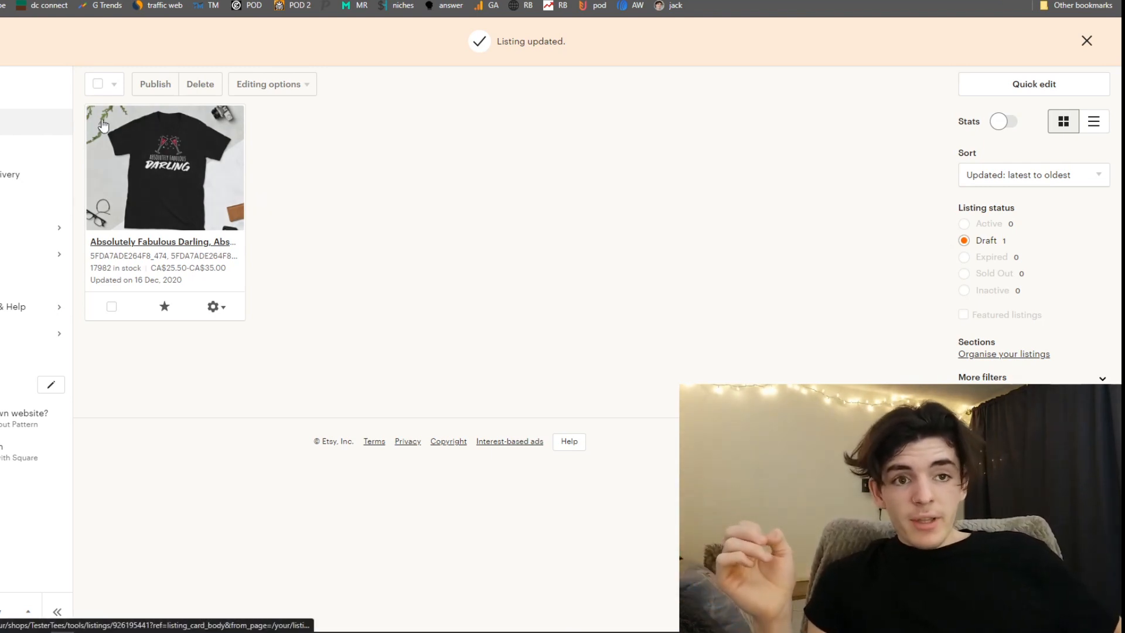
{"action": "left_click", "coordinate": [98, 83]}
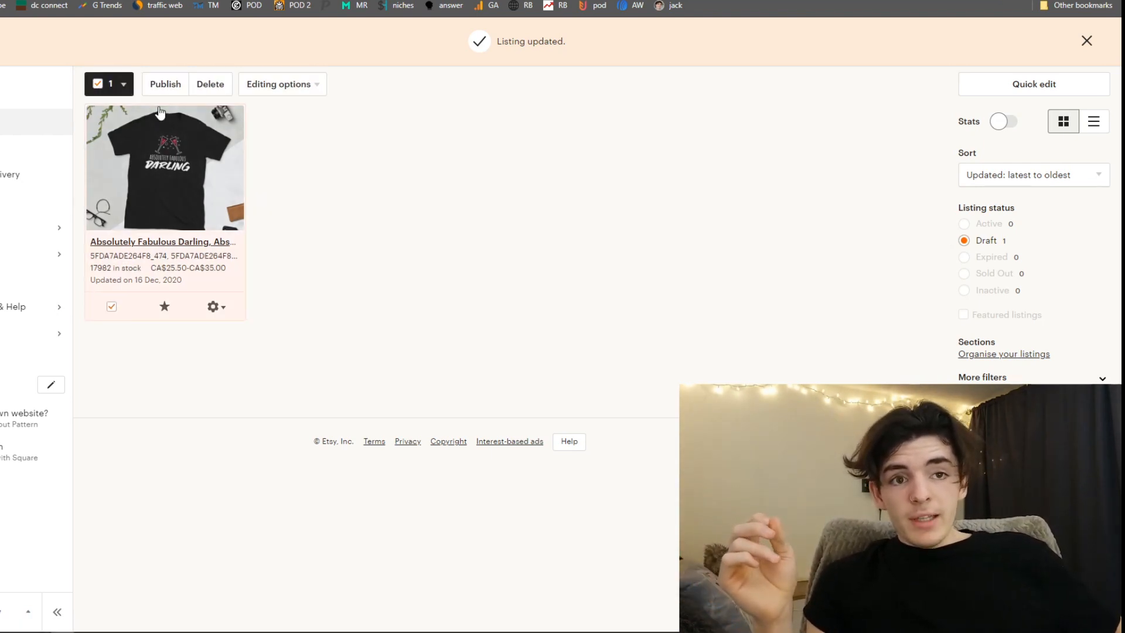
{"action": "left_click", "coordinate": [267, 85]}
{"action": "left_click", "coordinate": [276, 239]}
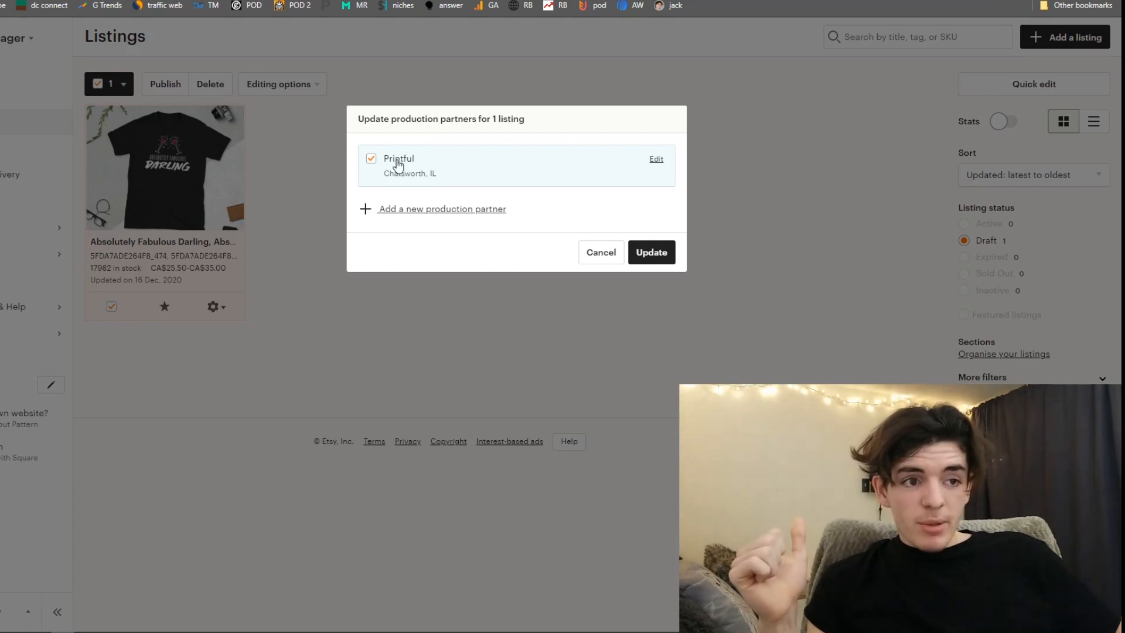
{"action": "left_click", "coordinate": [657, 253]}
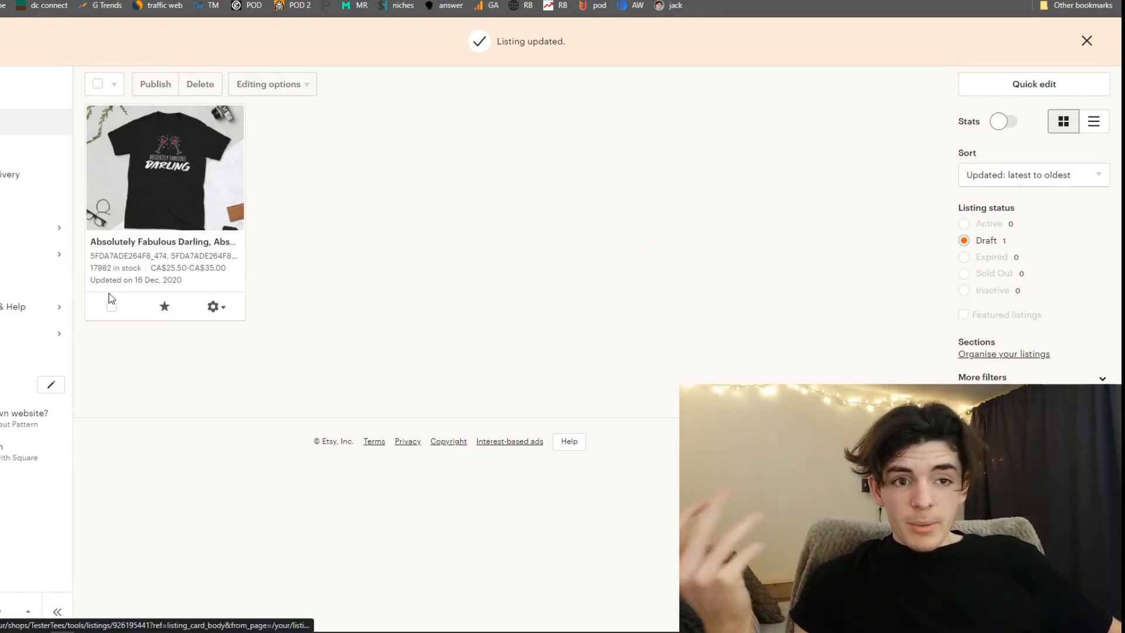
- Publish the draft "Absolutely Fabulous Darling" listing, accepting the US$0.20 listing fee
{"action": "left_click", "coordinate": [99, 85]}
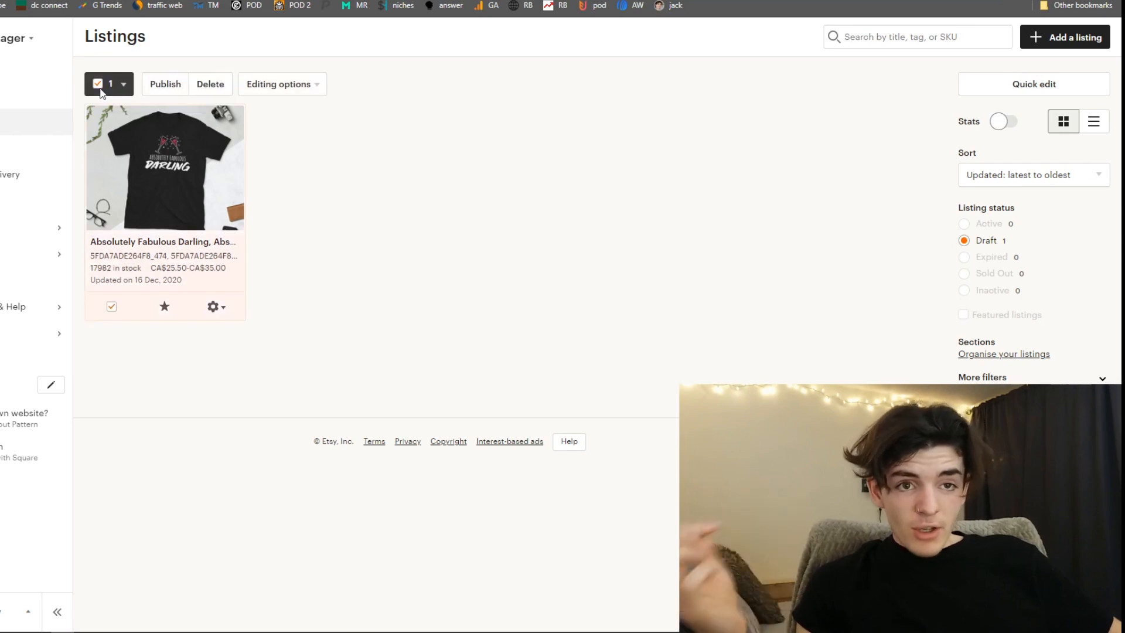
{"action": "left_click", "coordinate": [154, 87]}
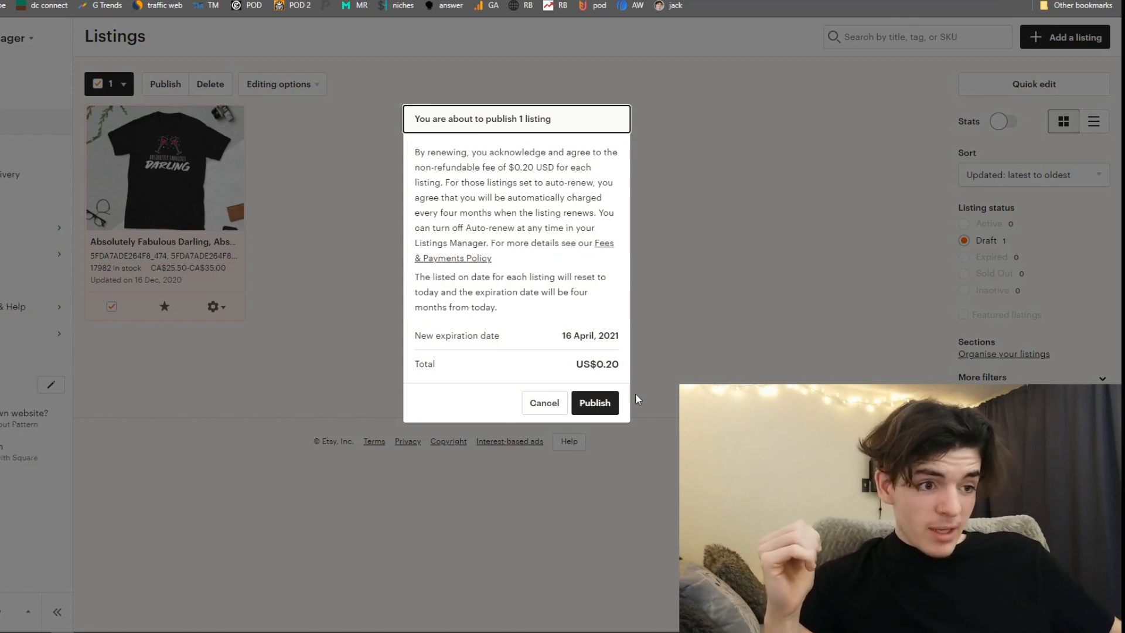
{"action": "left_click", "coordinate": [604, 403]}
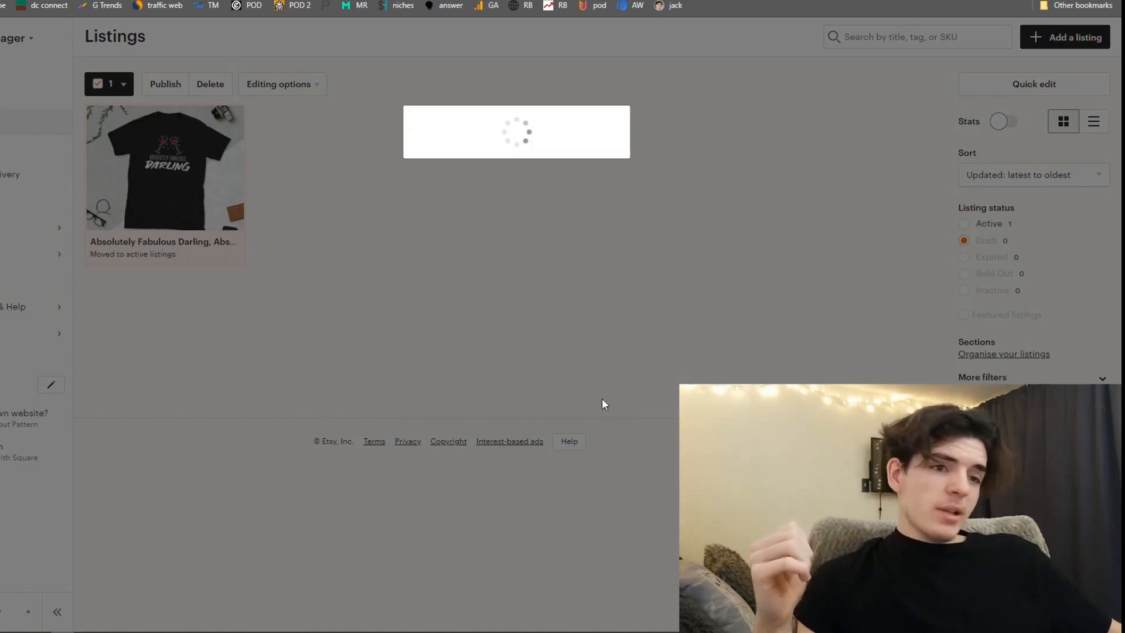